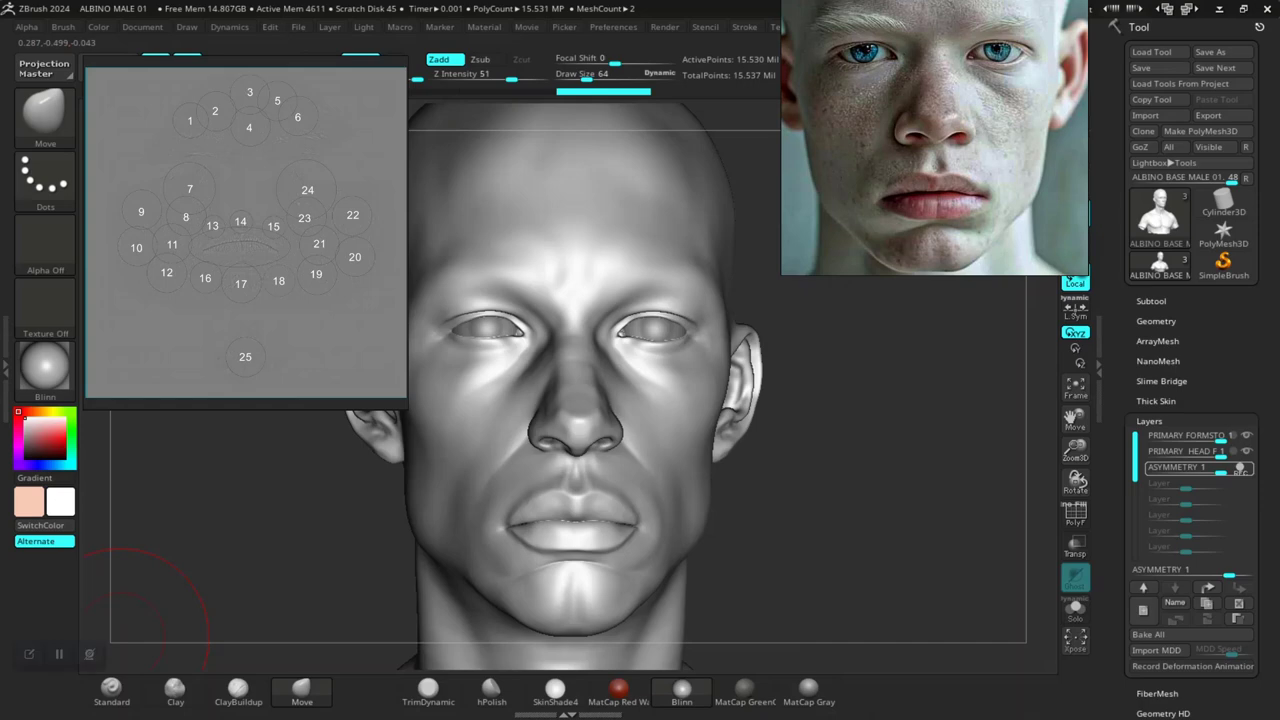
# Set the Move brush's draw size to about 21 for working on the face
pyautogui.moveTo(150, 600); pyautogui.dragTo(790, 512)
pyautogui.press('space')
pyautogui.moveTo(836, 473); pyautogui.dragTo(831, 473)
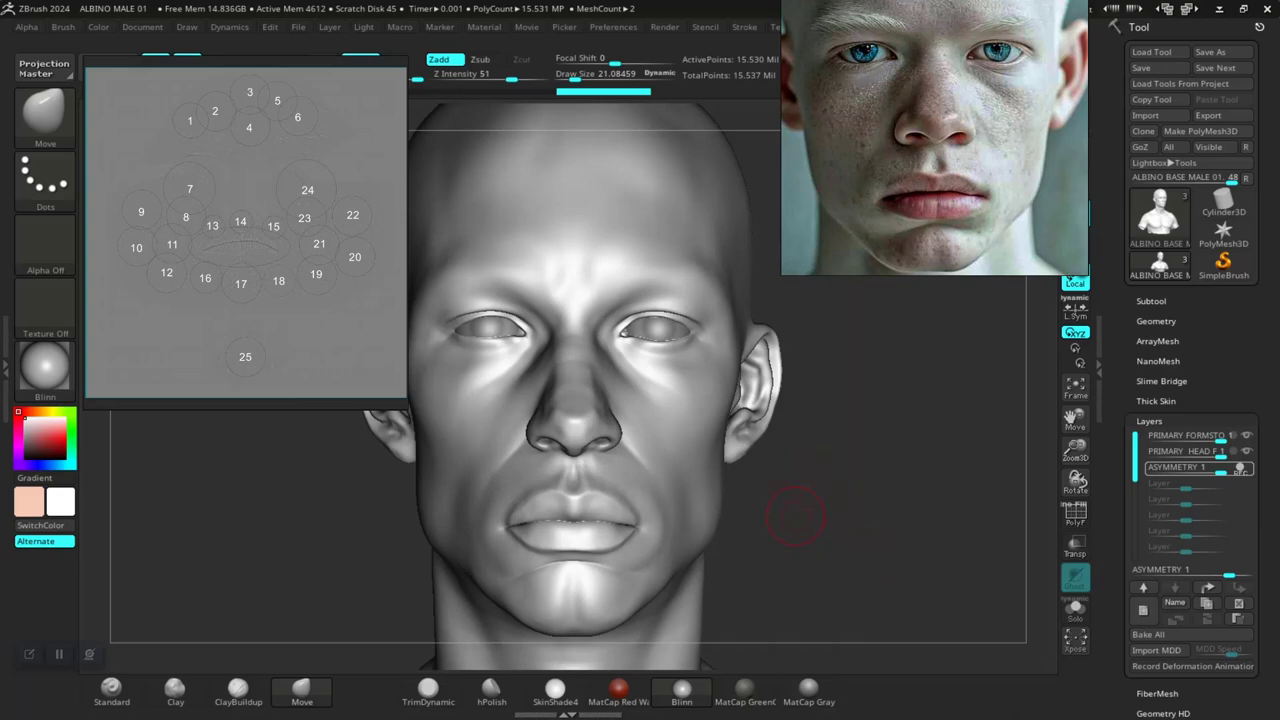
pyautogui.keyDown('shift'); pyautogui.moveTo(832, 525); pyautogui.dragTo(850, 487); pyautogui.keyUp('shift')
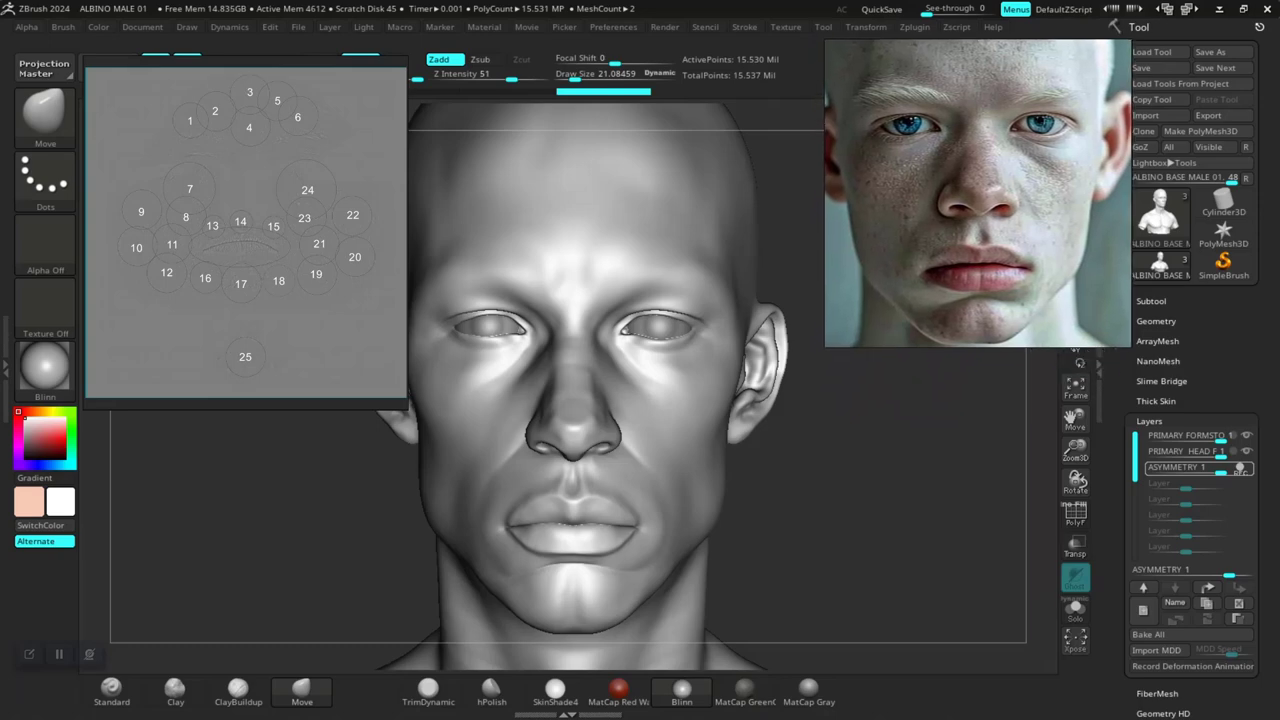
pyautogui.keyDown('alt'); pyautogui.moveTo(850, 490); pyautogui.dragTo(798, 468); pyautogui.keyUp('alt')
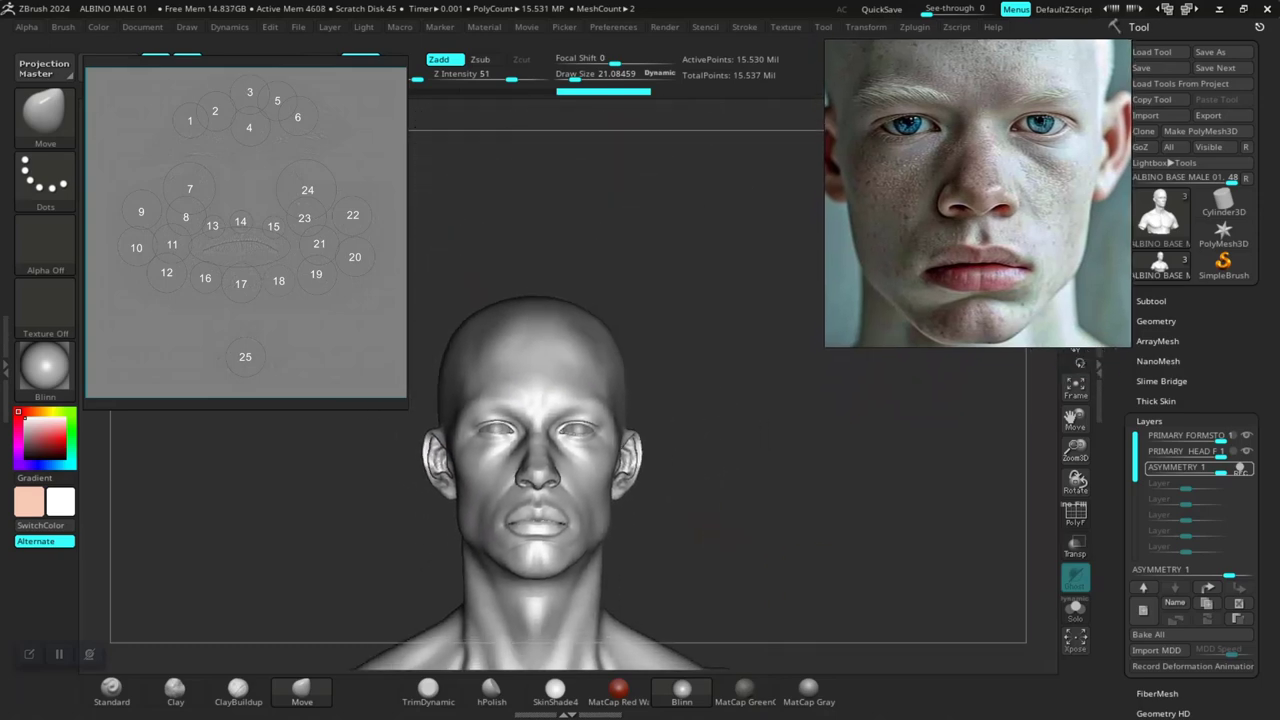
pyautogui.scroll(8, 760, 449)
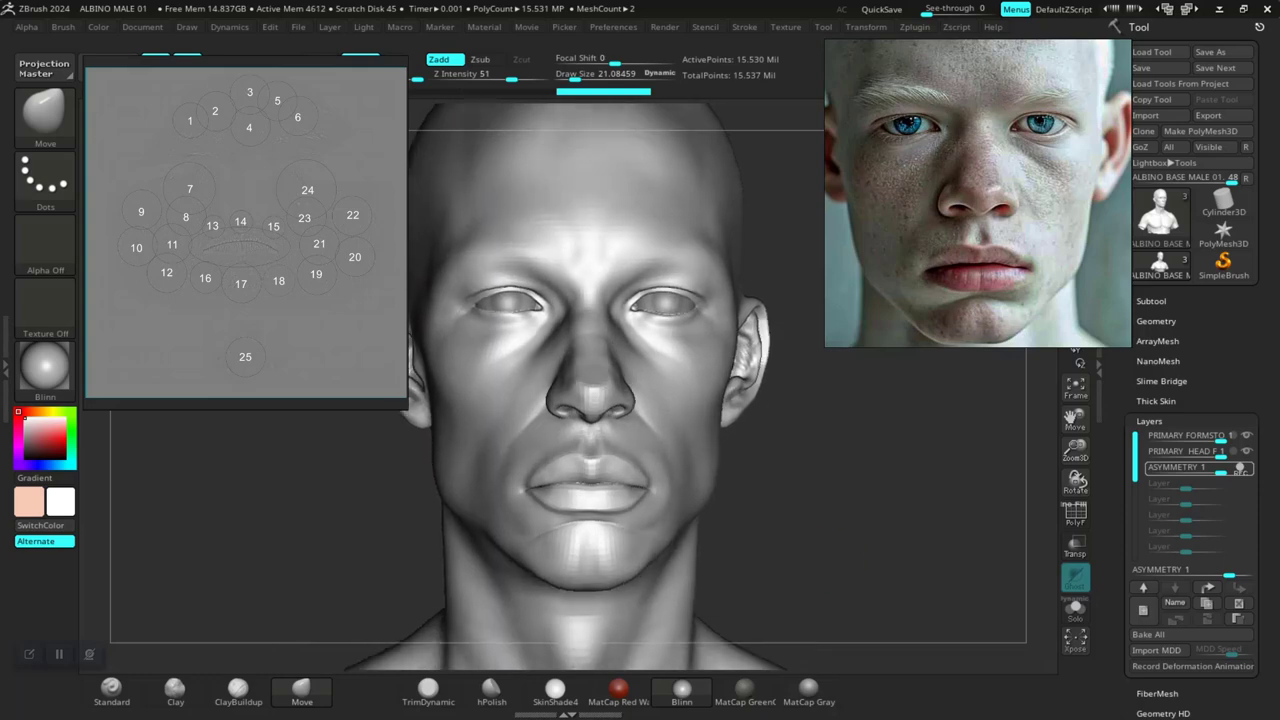
# Check the facial forms with the MatCap Gray material and switch back to the Blinn material
pyautogui.moveTo(823, 508)
pyautogui.mouseDown()
pyautogui.moveTo(935, 512)
pyautogui.moveTo(812, 506)
pyautogui.moveTo(836, 502)
pyautogui.mouseUp()
pyautogui.click(808, 690)
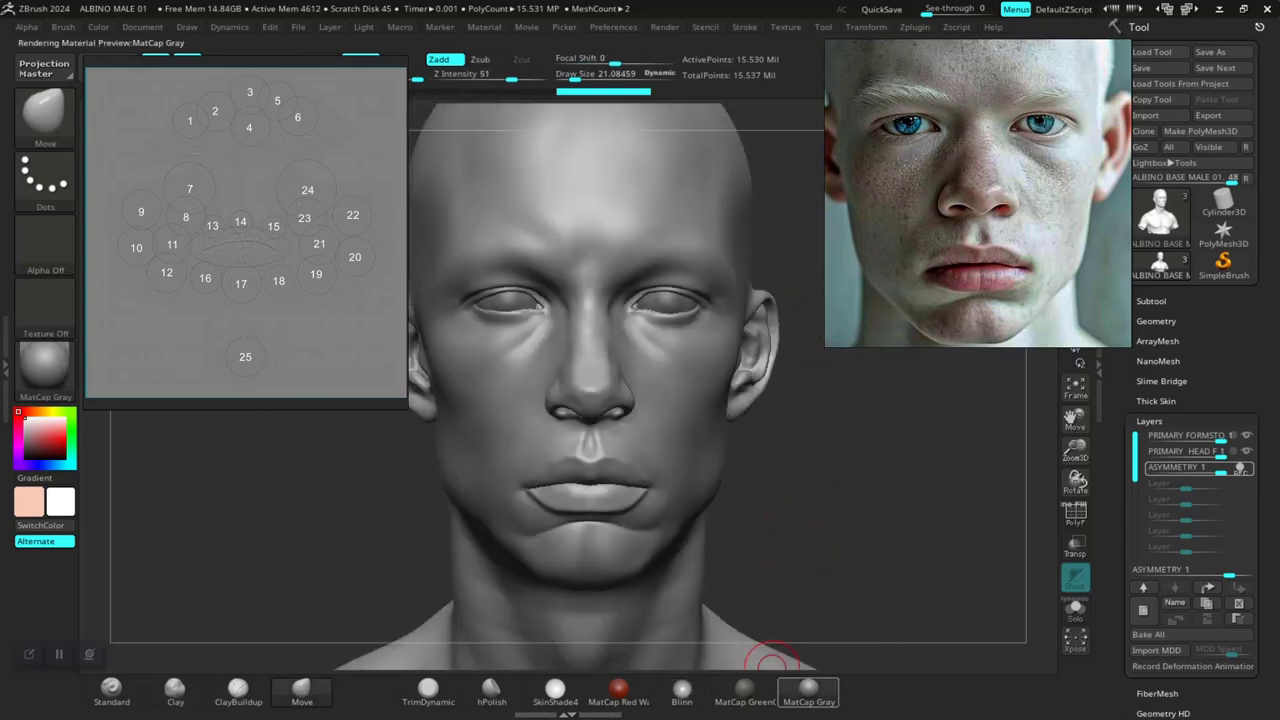
pyautogui.moveTo(780, 585)
pyautogui.mouseDown()
pyautogui.moveTo(868, 580)
pyautogui.moveTo(790, 581)
pyautogui.mouseUp()
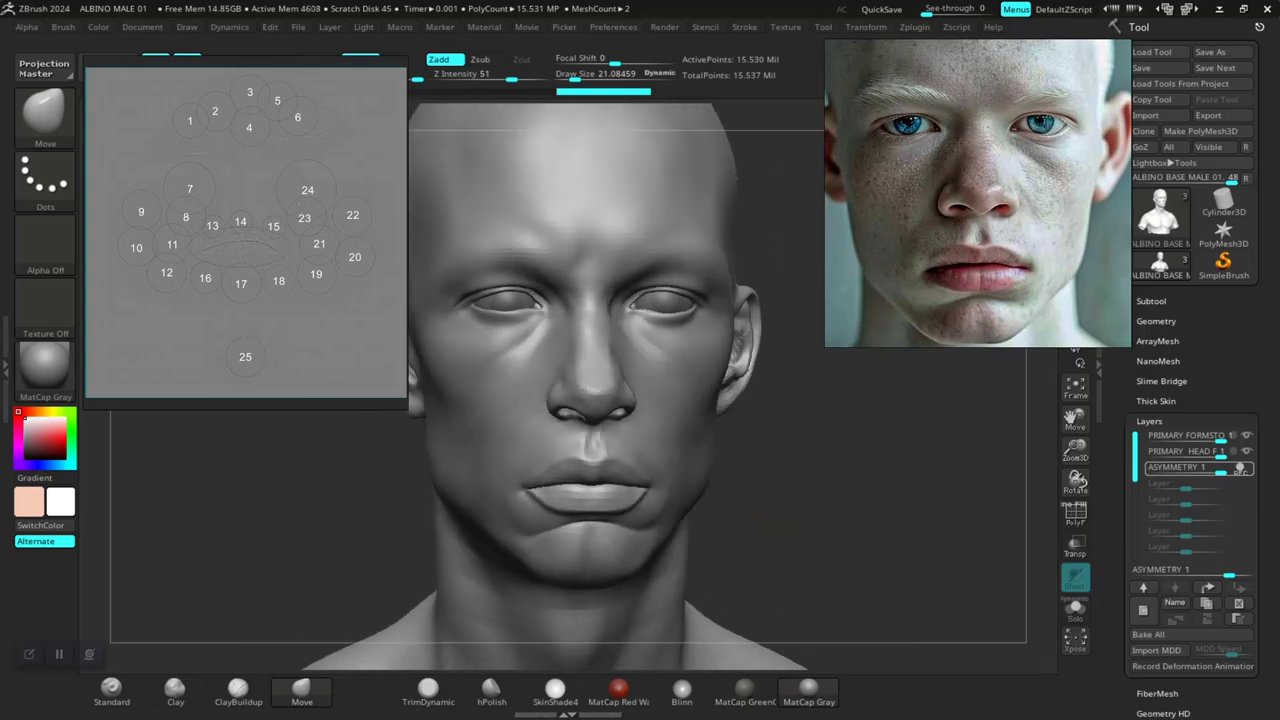
pyautogui.moveTo(801, 533); pyautogui.dragTo(848, 534)
pyautogui.click(682, 692)
pyautogui.keyDown('alt'); pyautogui.moveTo(870, 487); pyautogui.dragTo(868, 540); pyautogui.keyUp('alt')
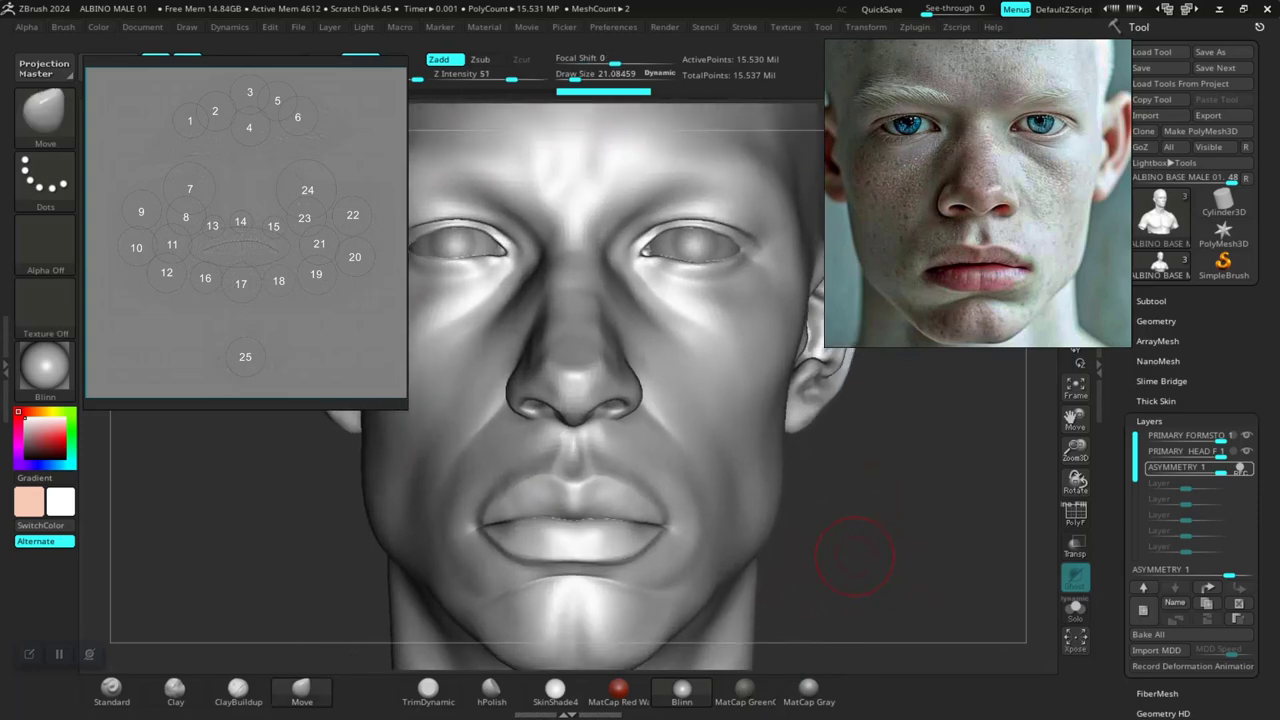
pyautogui.moveTo(846, 597); pyautogui.dragTo(830, 592)
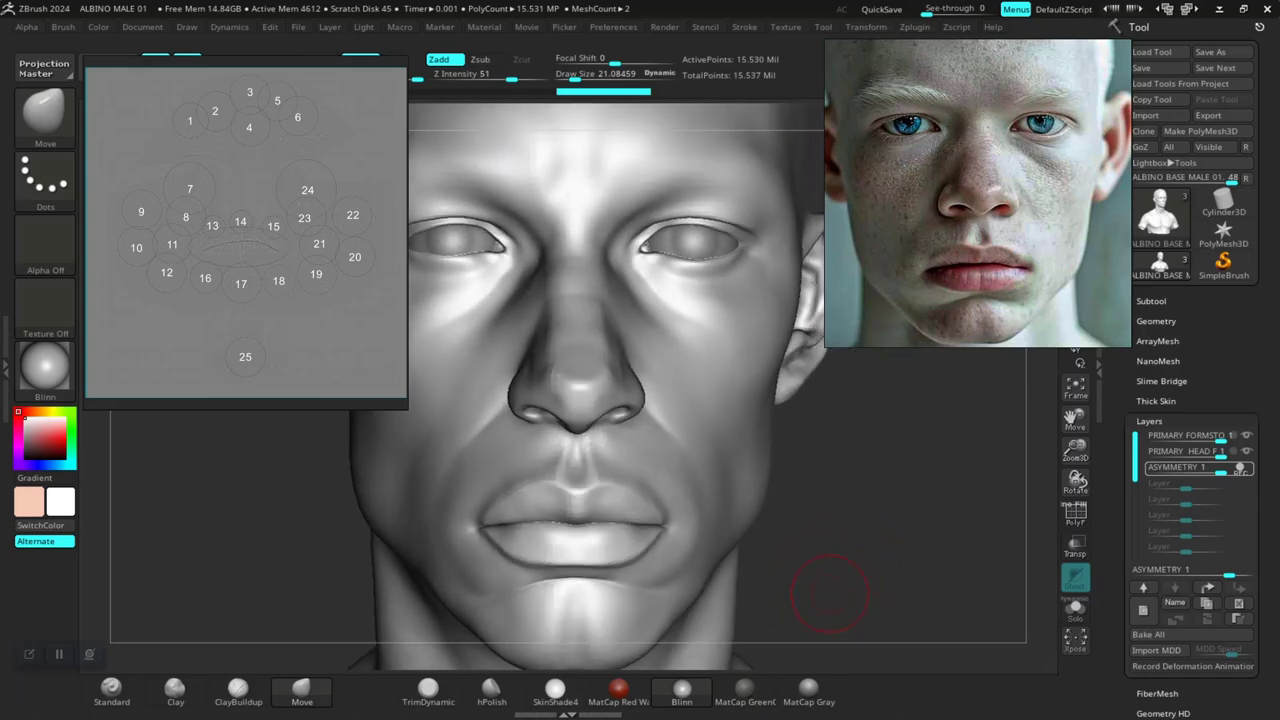
# Drop the head to a low subdivision level and set the Move brush's Z Intensity to 12
pyautogui.press('shift')
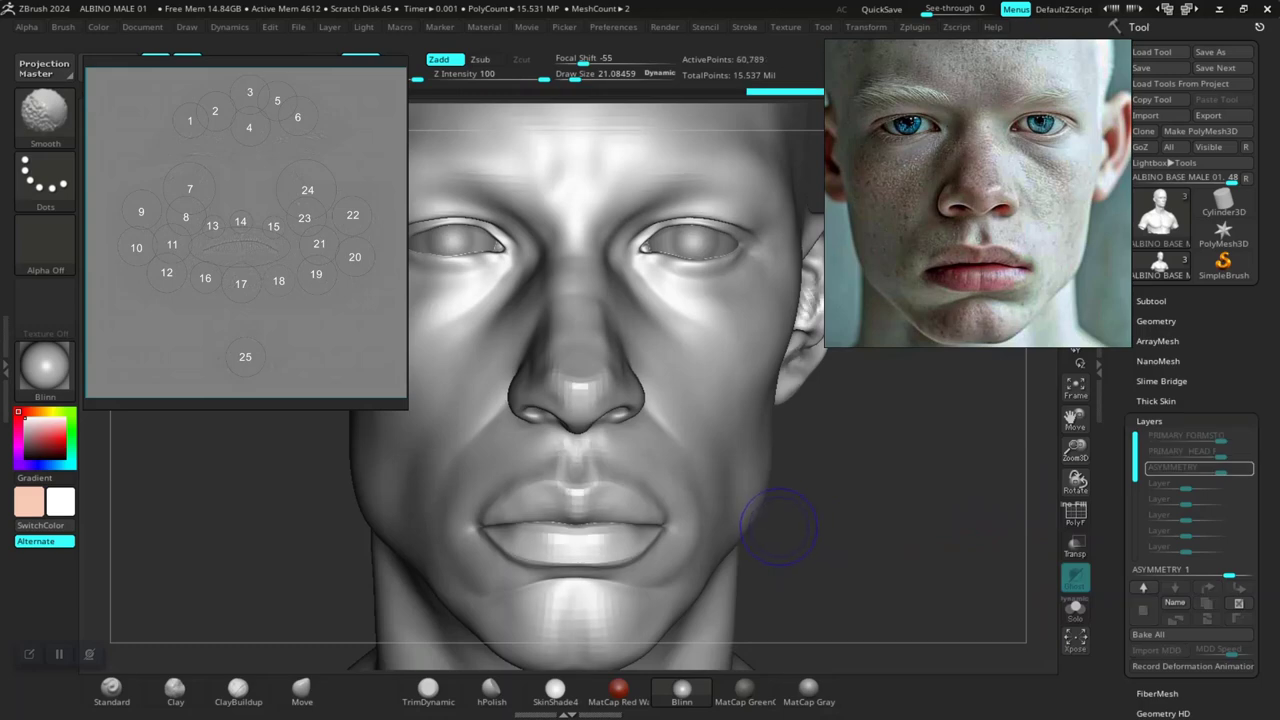
pyautogui.hotkey('shift', 'd')
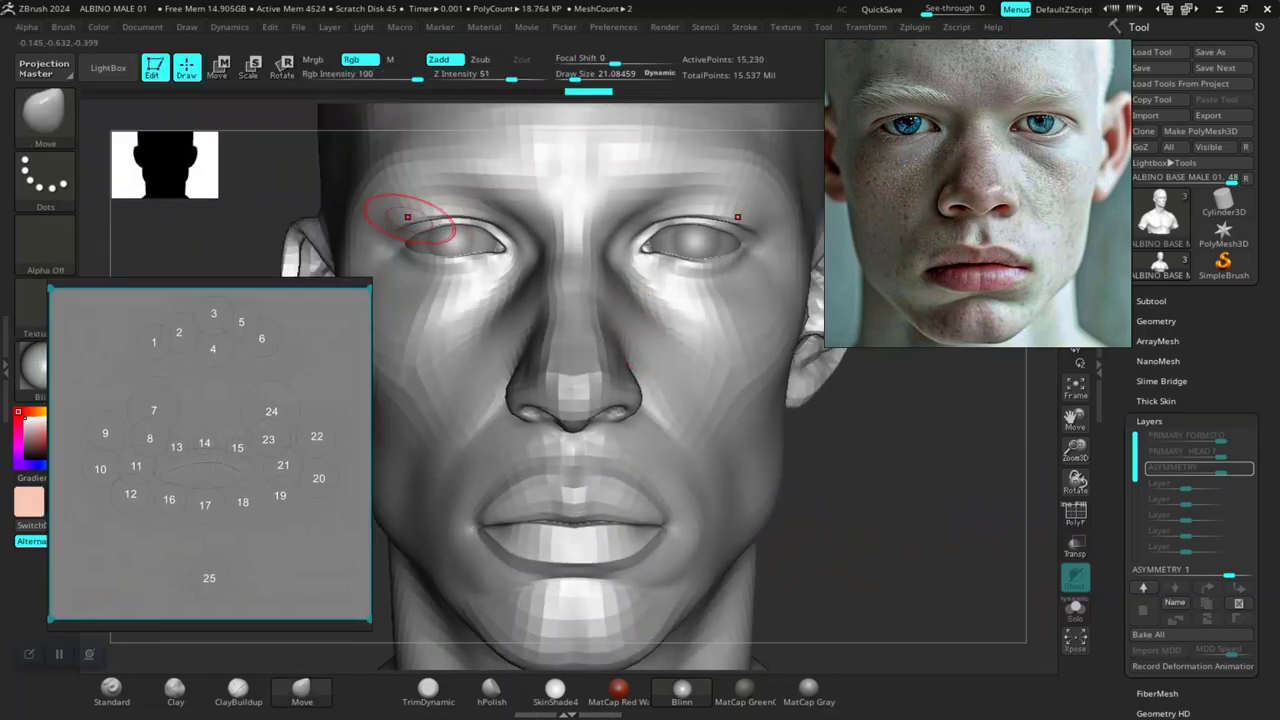
pyautogui.moveTo(288, 180); pyautogui.dragTo(316, 178)
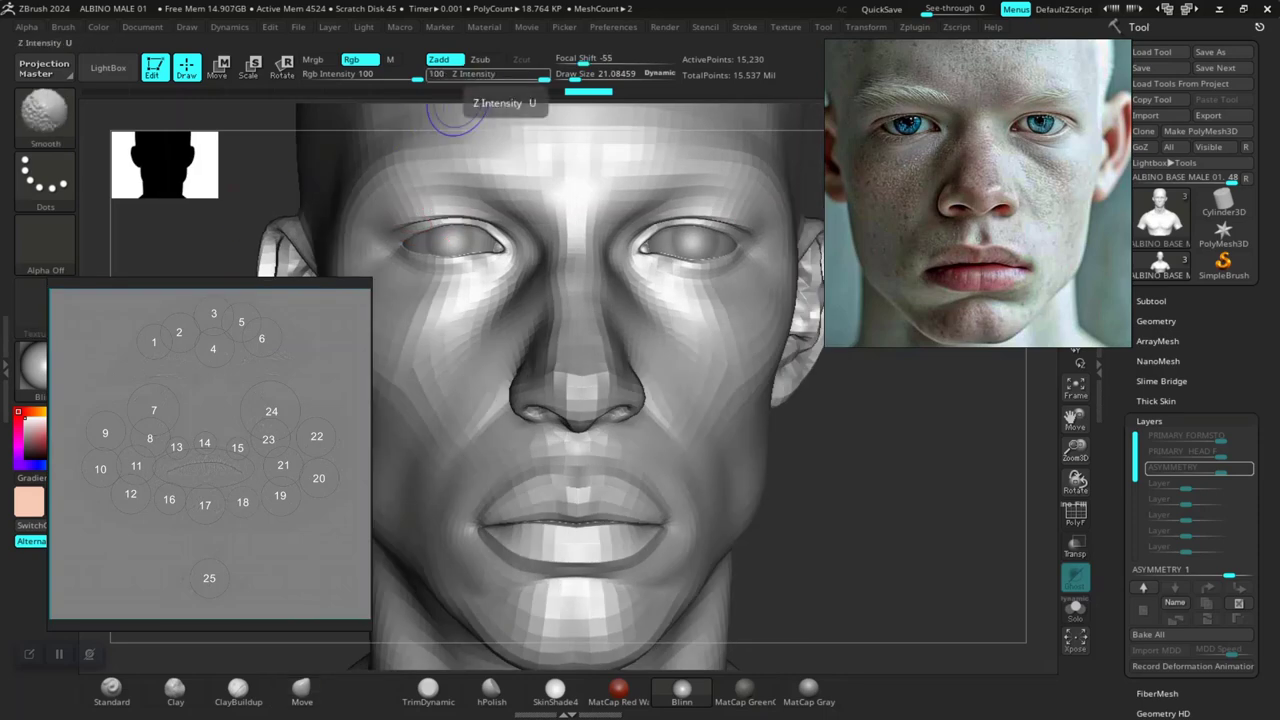
pyautogui.write('3')
pyautogui.press('Return')
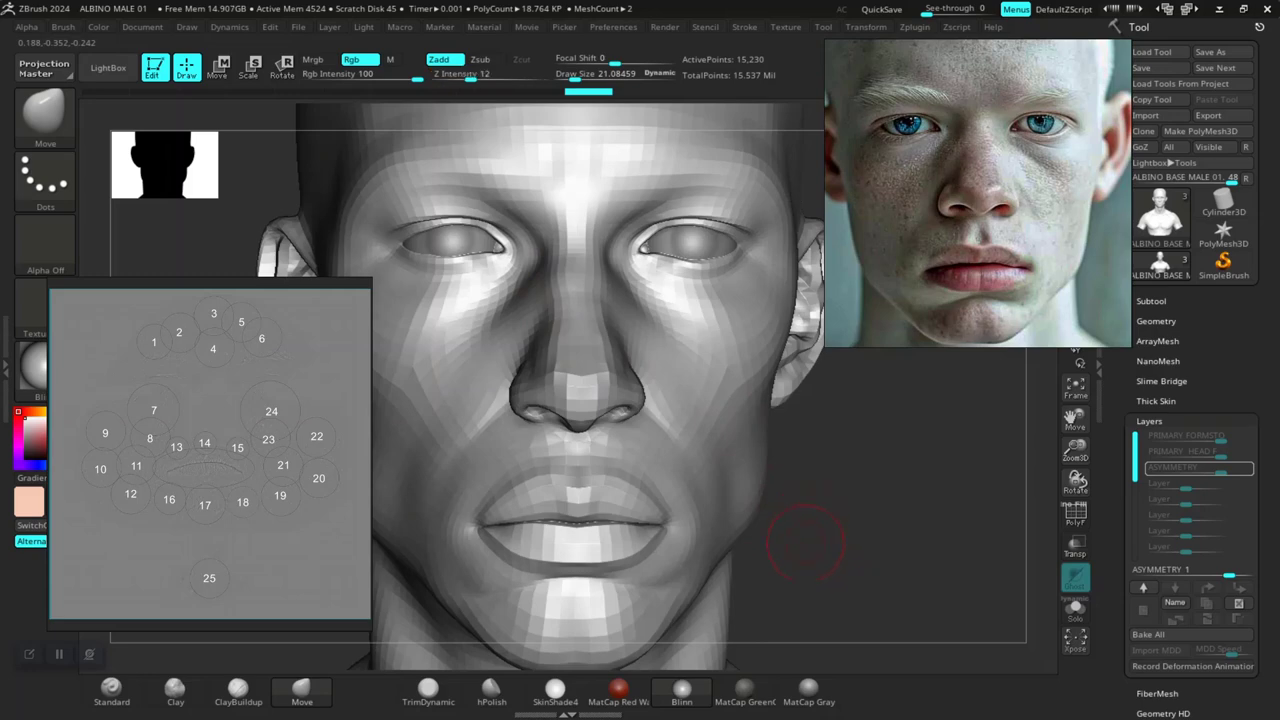
# Set the draw size to about 28 and soften the form around the corner of the mouth
pyautogui.keyDown('alt'); pyautogui.moveTo(806, 543); pyautogui.dragTo(842, 405); pyautogui.keyUp('alt')
pyautogui.moveTo(905, 508); pyautogui.dragTo(808, 574)
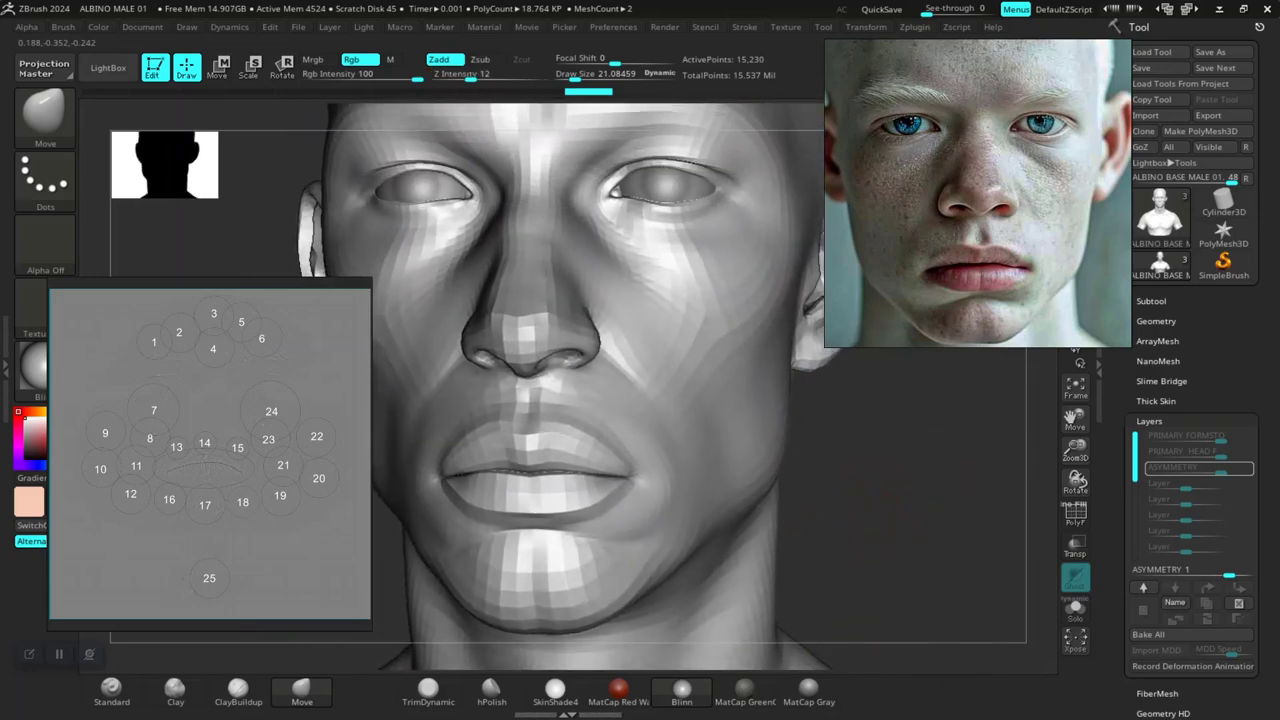
pyautogui.keyDown('alt'); pyautogui.moveTo(866, 502); pyautogui.dragTo(867, 519); pyautogui.keyUp('alt')
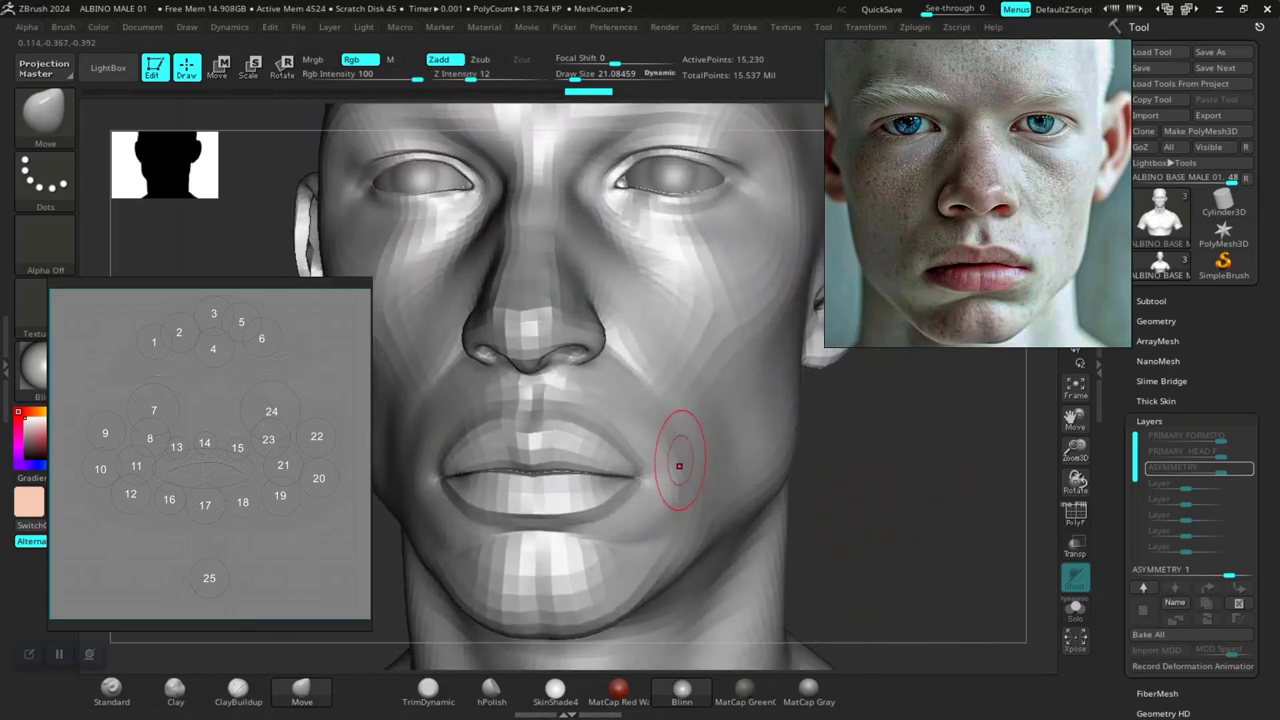
pyautogui.press('space')
pyautogui.press('shift')
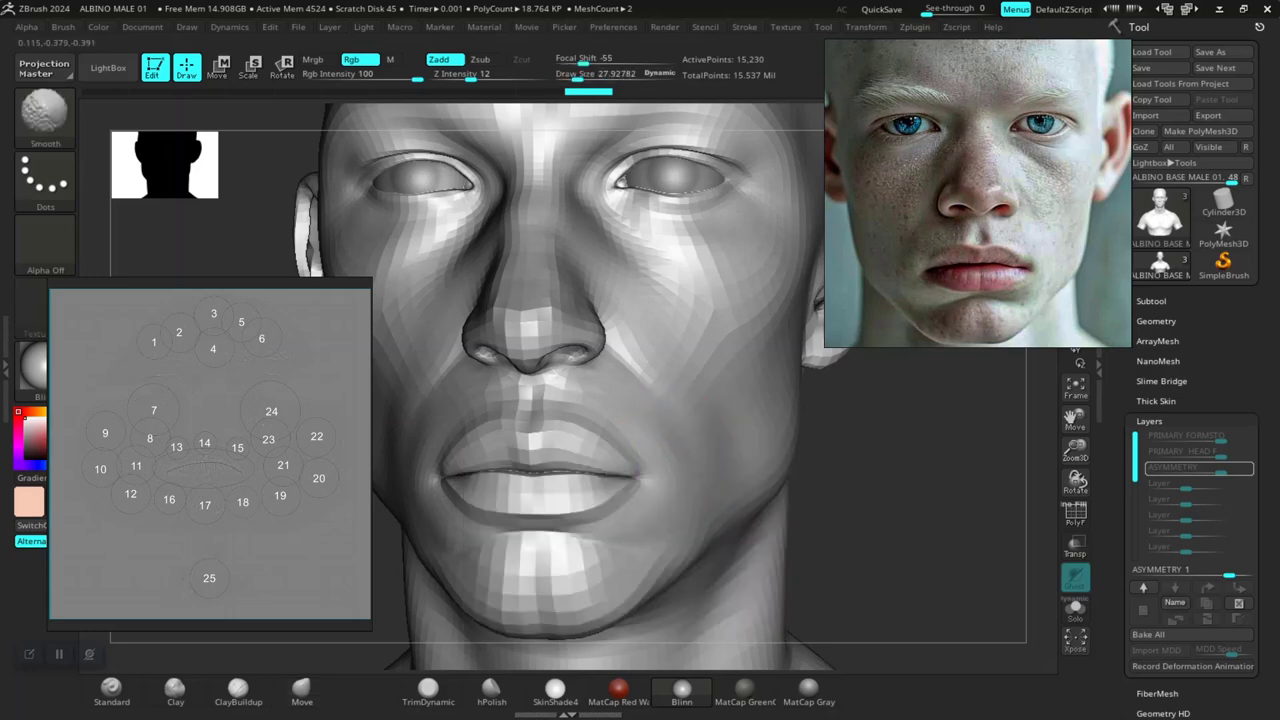
pyautogui.moveTo(849, 534)
pyautogui.keyDown('shift'); pyautogui.mouseDown()
pyautogui.moveTo(894, 526)
pyautogui.moveTo(893, 557)
pyautogui.moveTo(894, 523)
pyautogui.moveTo(822, 505)
pyautogui.mouseUp(); pyautogui.keyUp('shift')
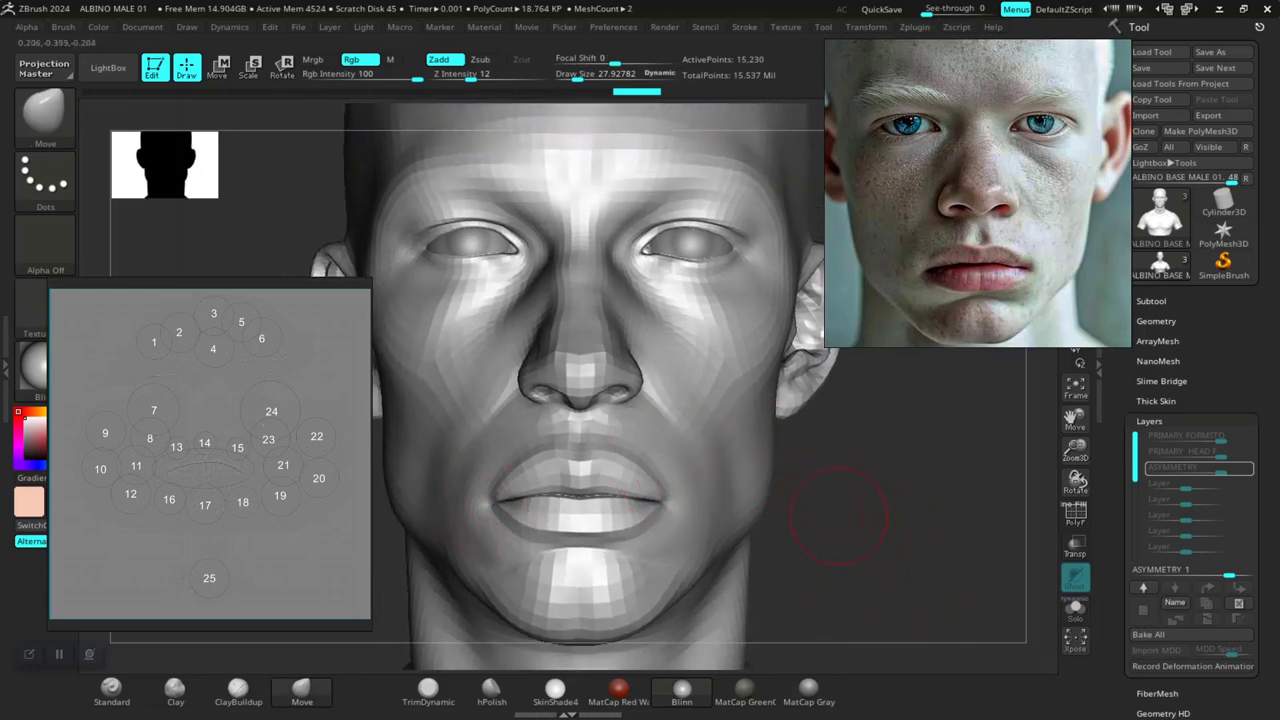
# Smooth the nasolabial fold on the cheek between the nostril and the mouth corner
pyautogui.moveTo(839, 516)
pyautogui.keyDown('alt'); pyautogui.mouseDown()
pyautogui.moveTo(822, 482)
pyautogui.moveTo(840, 585)
pyautogui.moveTo(910, 583)
pyautogui.moveTo(685, 580)
pyautogui.mouseUp(); pyautogui.keyUp('alt')
pyautogui.moveTo(760, 482); pyautogui.dragTo(677, 466)
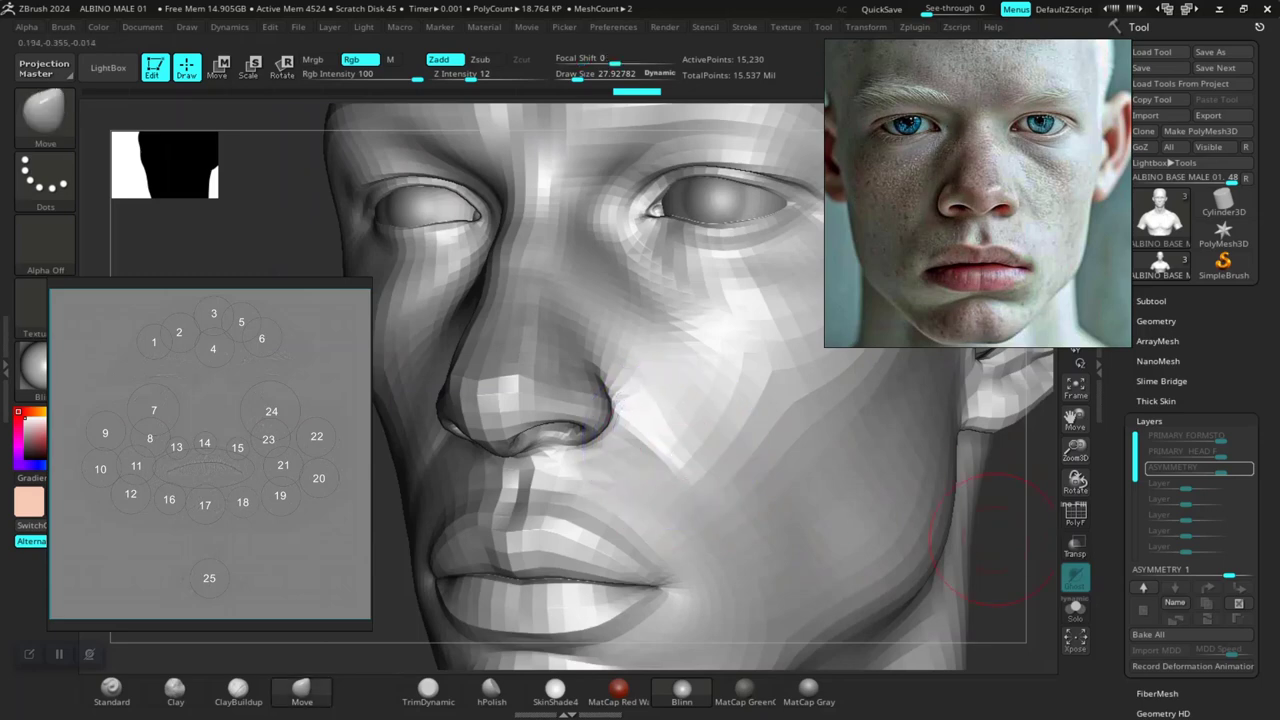
pyautogui.moveTo(993, 540); pyautogui.dragTo(1100, 528)
pyautogui.moveTo(957, 520); pyautogui.dragTo(1040, 520)
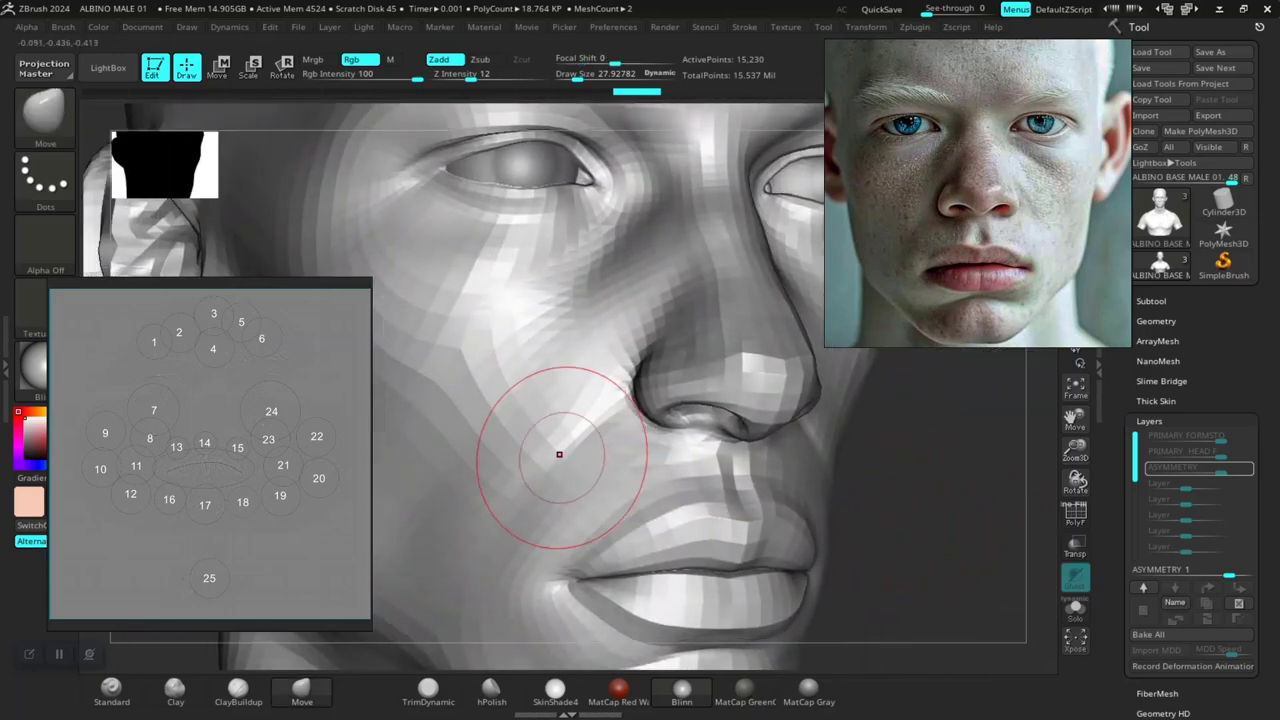
pyautogui.press('shift')
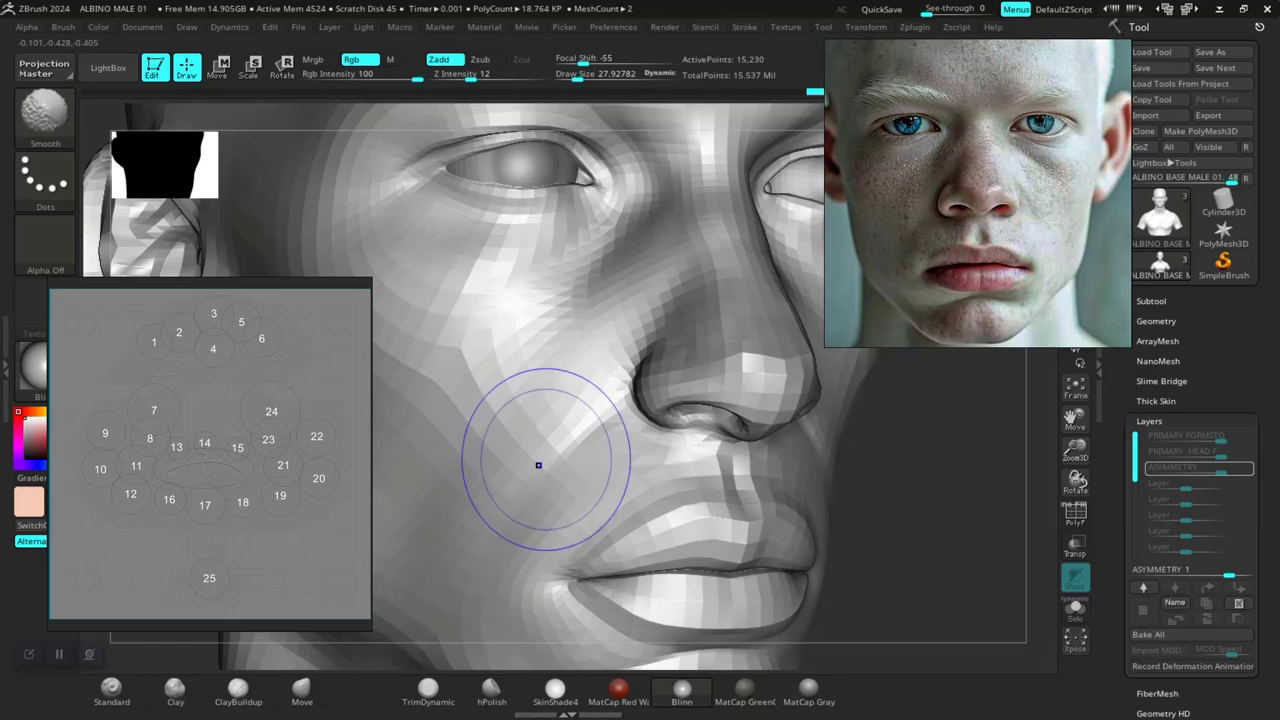
pyautogui.keyDown('shift'); pyautogui.moveTo(568, 431); pyautogui.dragTo(566, 431); pyautogui.keyUp('shift')
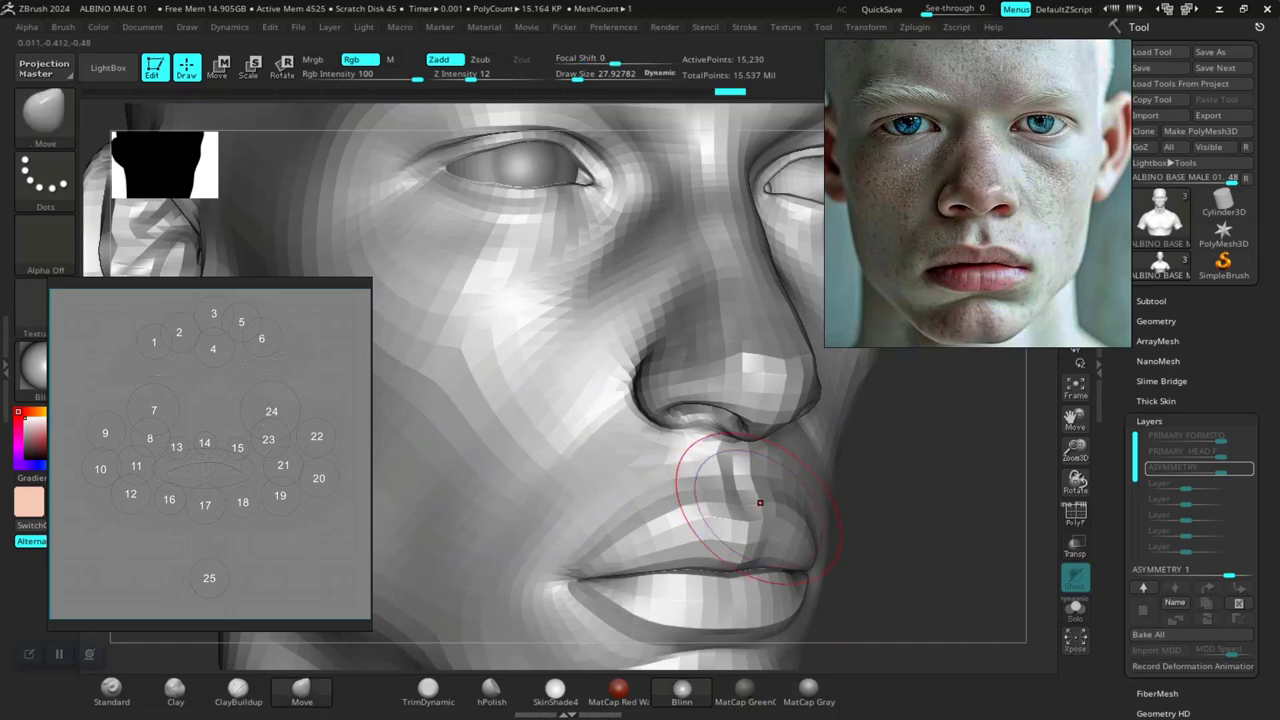
# Raise the head one subdivision level and smooth the cheek crease beside the nose and mouth again
pyautogui.moveTo(890, 560)
pyautogui.keyDown('alt'); pyautogui.mouseDown()
pyautogui.moveTo(893, 524)
pyautogui.moveTo(862, 543)
pyautogui.mouseUp(); pyautogui.keyUp('alt')
pyautogui.press('d')
pyautogui.keyDown('shift'); pyautogui.moveTo(576, 434); pyautogui.dragTo(561, 423); pyautogui.keyUp('shift')
pyautogui.keyDown('shift'); pyautogui.moveTo(561, 423); pyautogui.dragTo(568, 429); pyautogui.keyUp('shift')
pyautogui.keyDown('shift'); pyautogui.moveTo(915, 548); pyautogui.dragTo(886, 553); pyautogui.keyUp('shift')
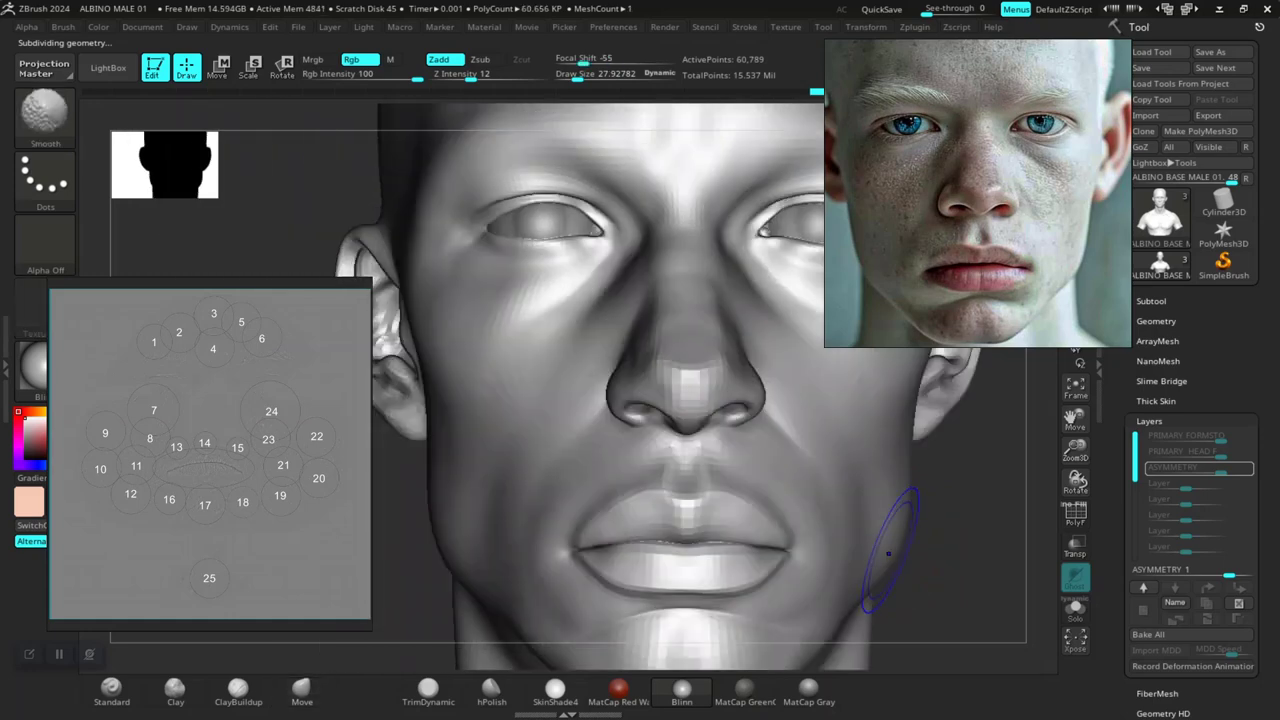
pyautogui.keyDown('alt'); pyautogui.moveTo(953, 596); pyautogui.dragTo(853, 566); pyautogui.keyUp('alt')
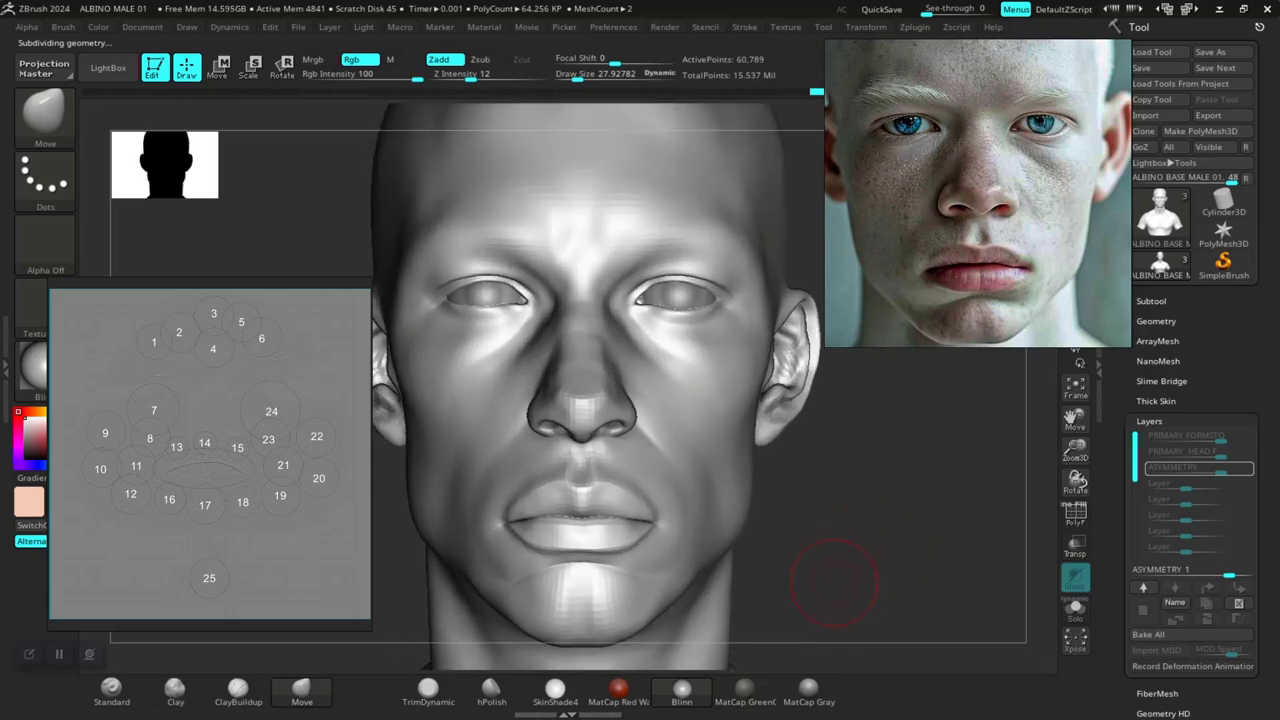
pyautogui.keyDown('alt'); pyautogui.moveTo(855, 580); pyautogui.dragTo(815, 590); pyautogui.keyUp('alt')
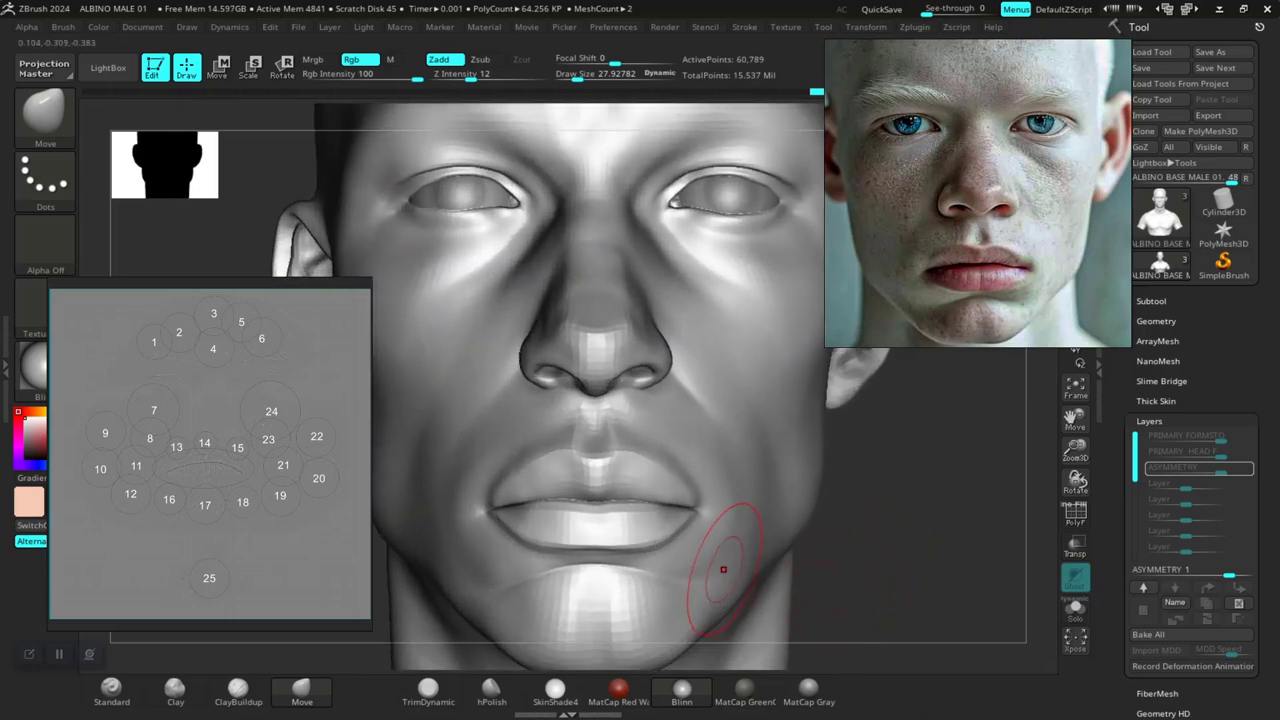
pyautogui.press('shift')
pyautogui.moveTo(920, 626)
pyautogui.keyDown('alt'); pyautogui.mouseDown()
pyautogui.moveTo(829, 523)
pyautogui.moveTo(877, 552)
pyautogui.moveTo(948, 552)
pyautogui.moveTo(878, 554)
pyautogui.moveTo(874, 567)
pyautogui.moveTo(843, 548)
pyautogui.moveTo(859, 532)
pyautogui.moveTo(838, 541)
pyautogui.mouseUp(); pyautogui.keyUp('alt')
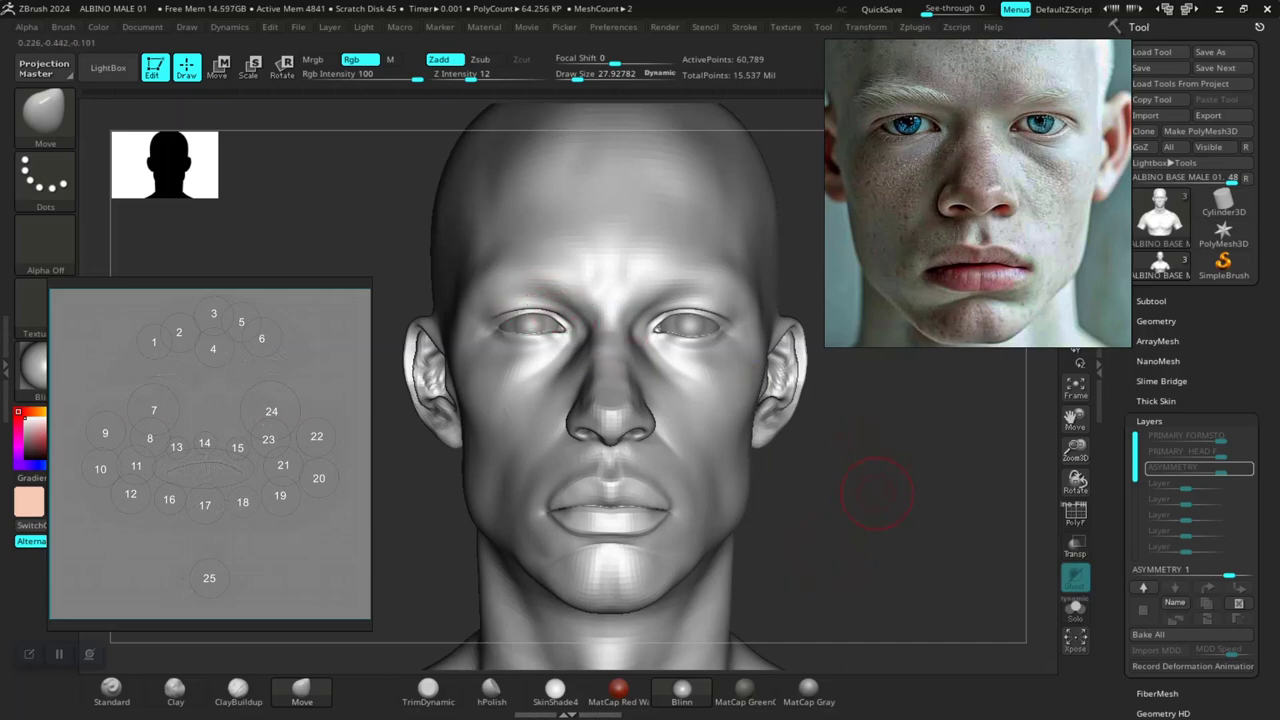
# Switch to the Standard brush and assign Alpha 37 to it for sculpting the forehead
pyautogui.moveTo(877, 493); pyautogui.dragTo(828, 605)
pyautogui.keyDown('alt'); pyautogui.moveTo(909, 514); pyautogui.dragTo(905, 625); pyautogui.keyUp('alt')
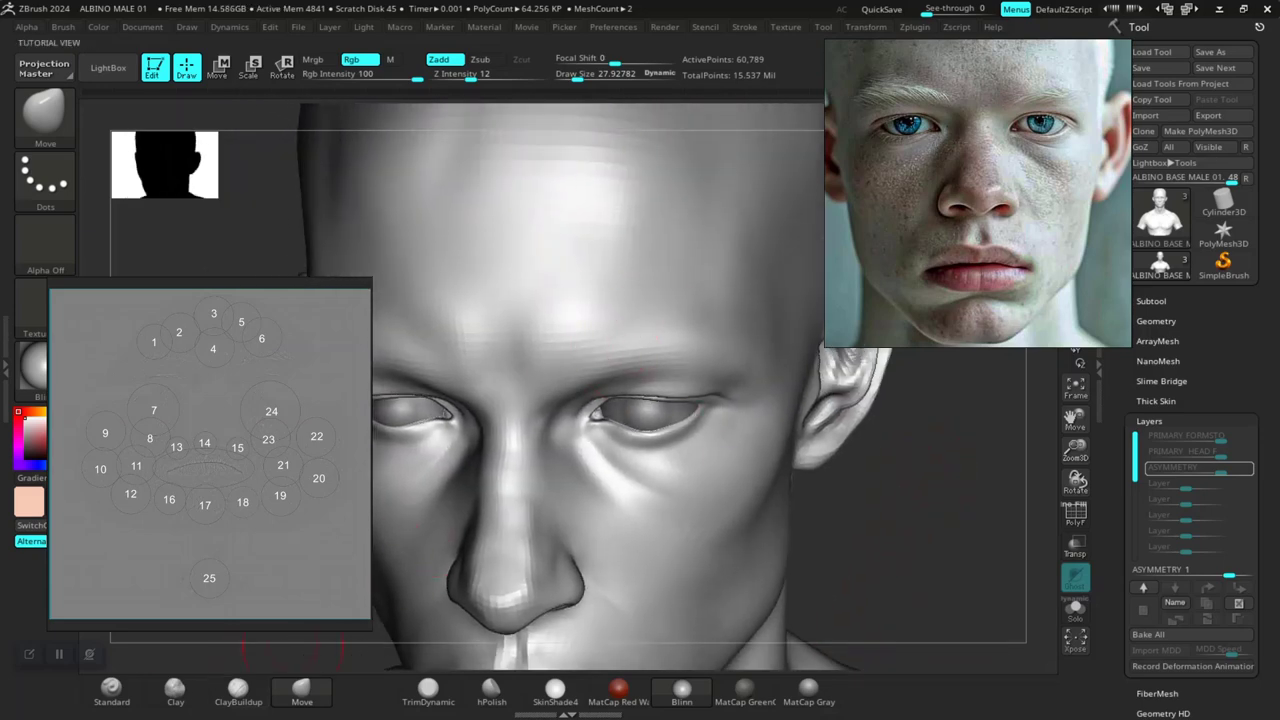
pyautogui.click(111, 688)
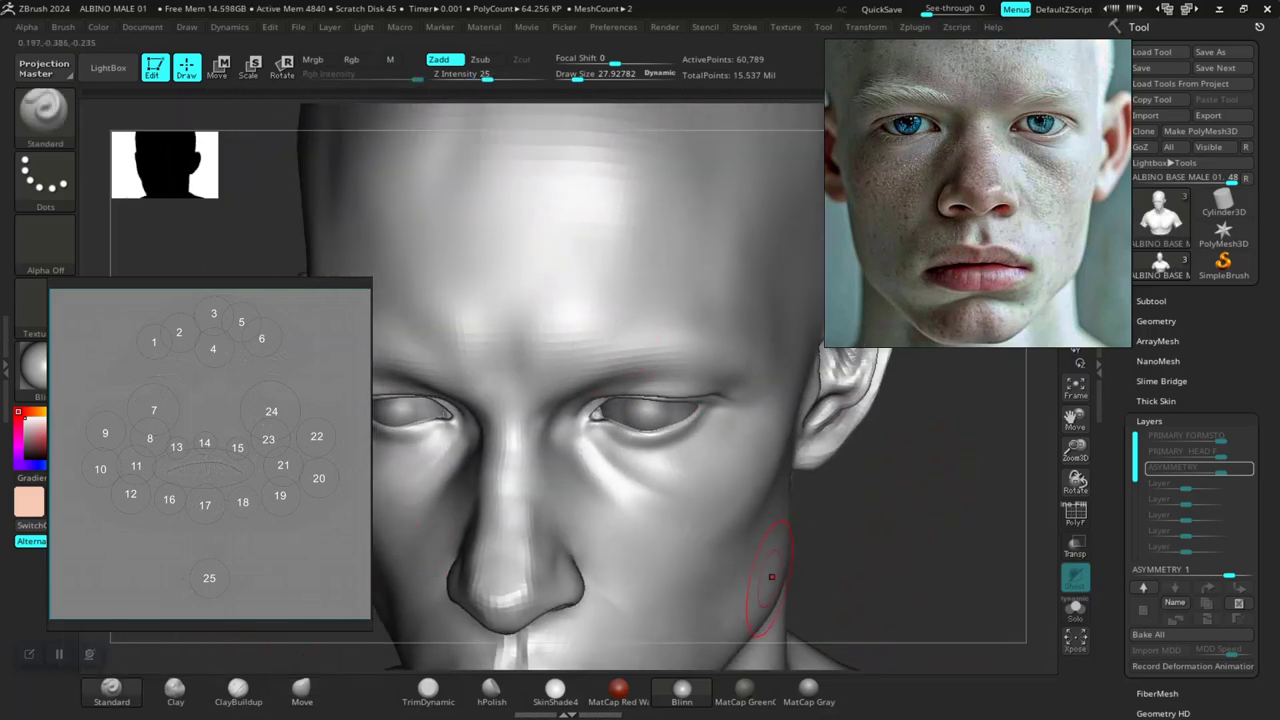
pyautogui.moveTo(912, 606); pyautogui.dragTo(940, 604)
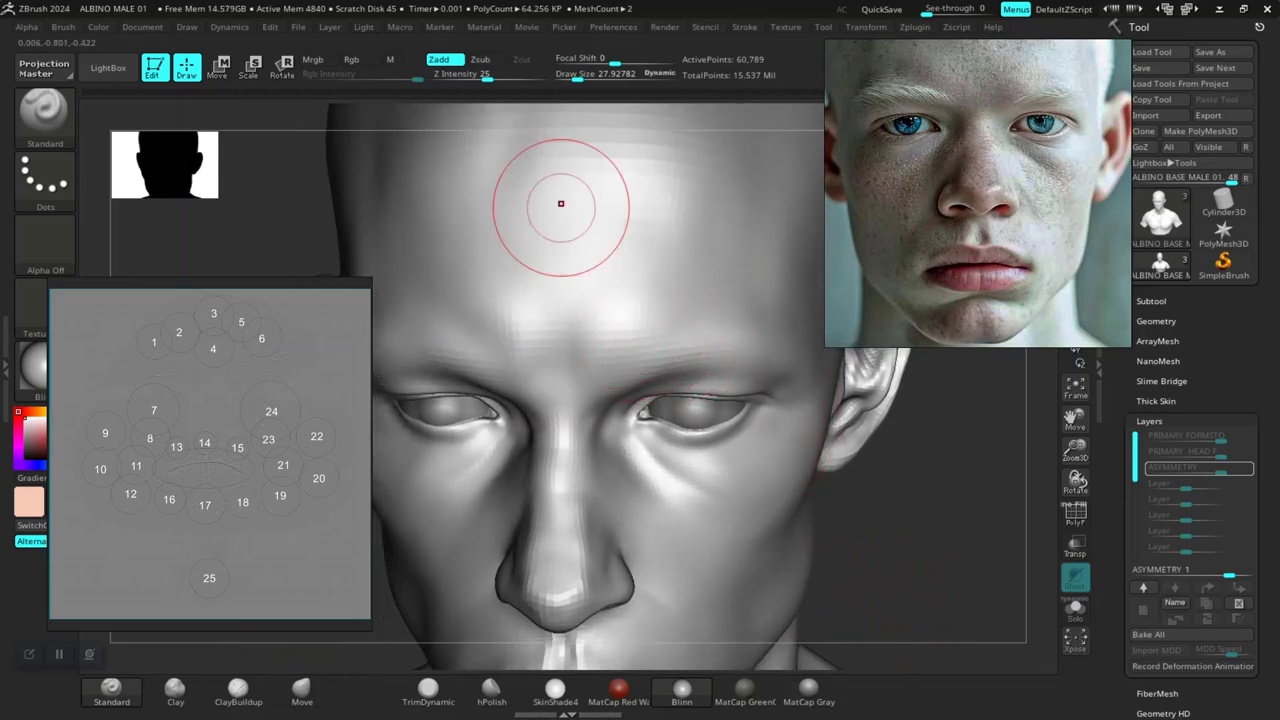
pyautogui.moveTo(325, 295); pyautogui.dragTo(1052, 160)
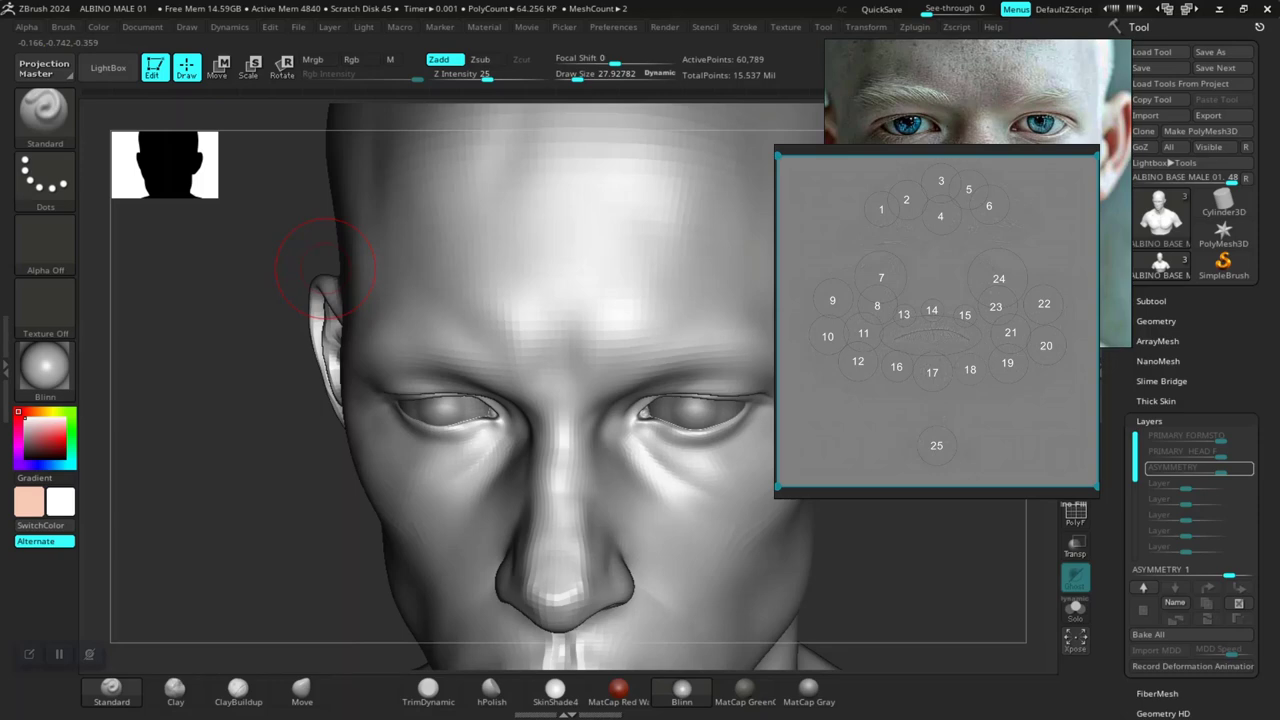
pyautogui.click(45, 240)
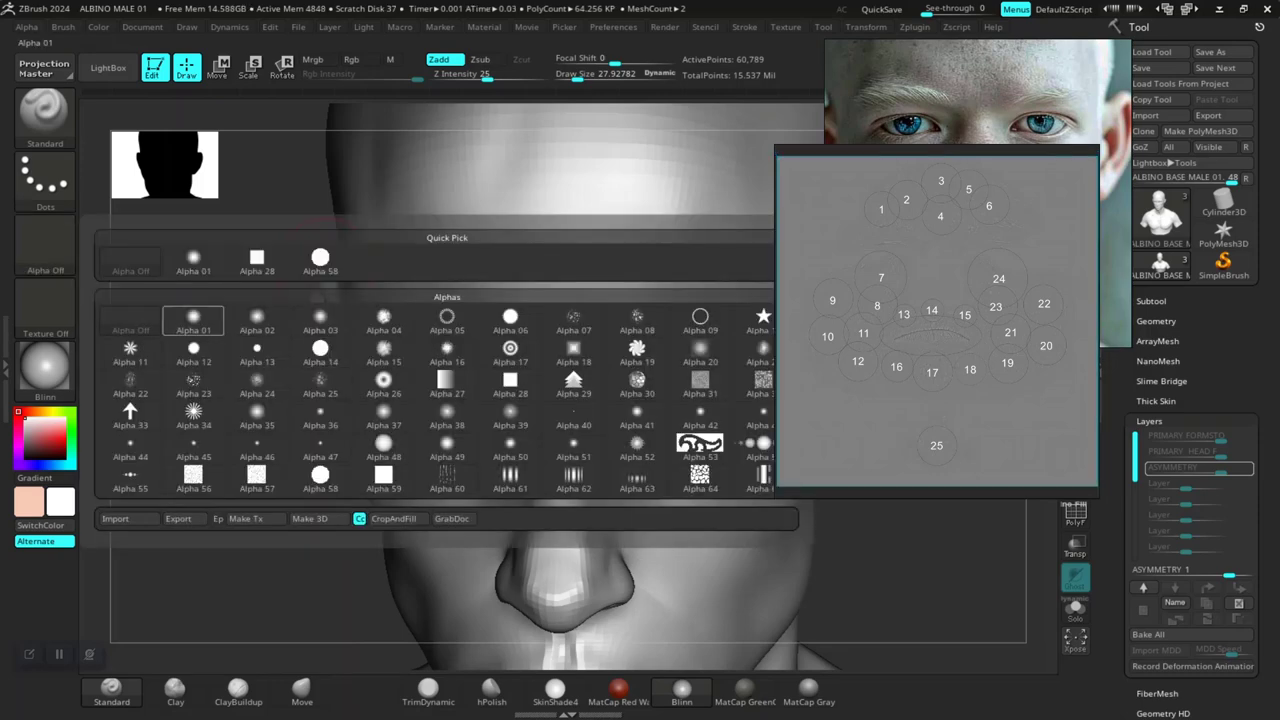
pyautogui.moveTo(193, 320)
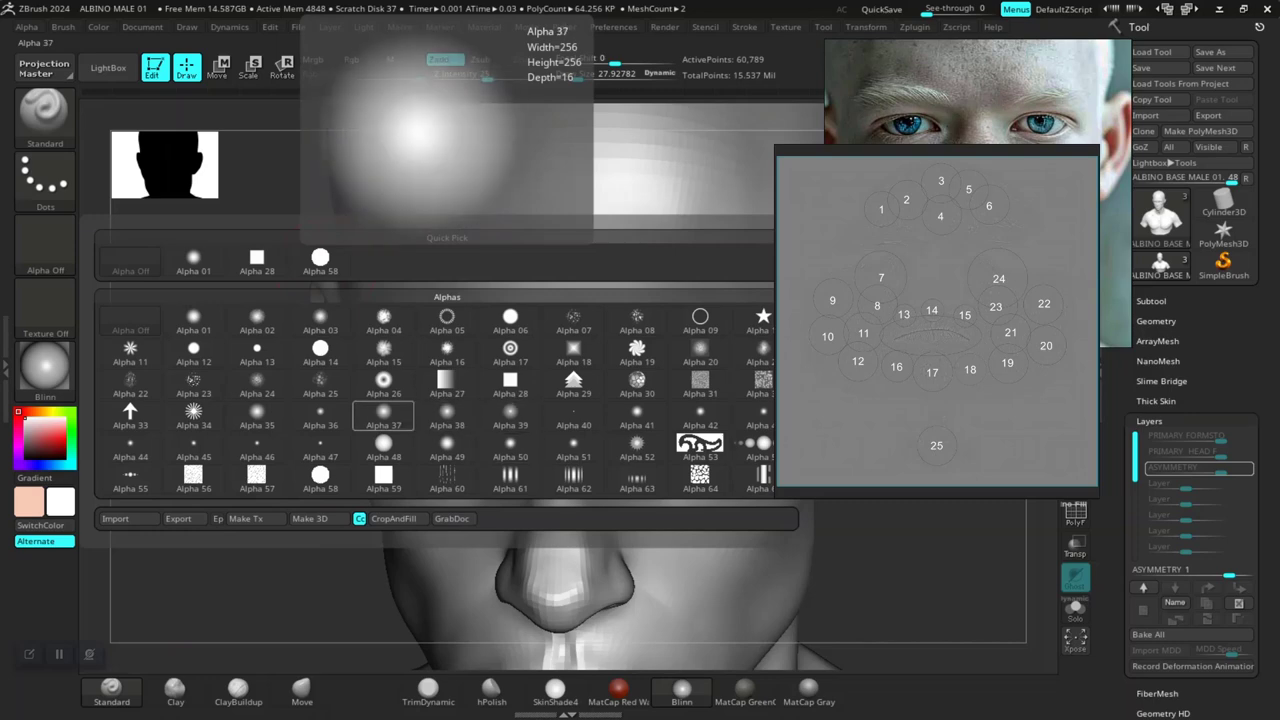
pyautogui.click(383, 413)
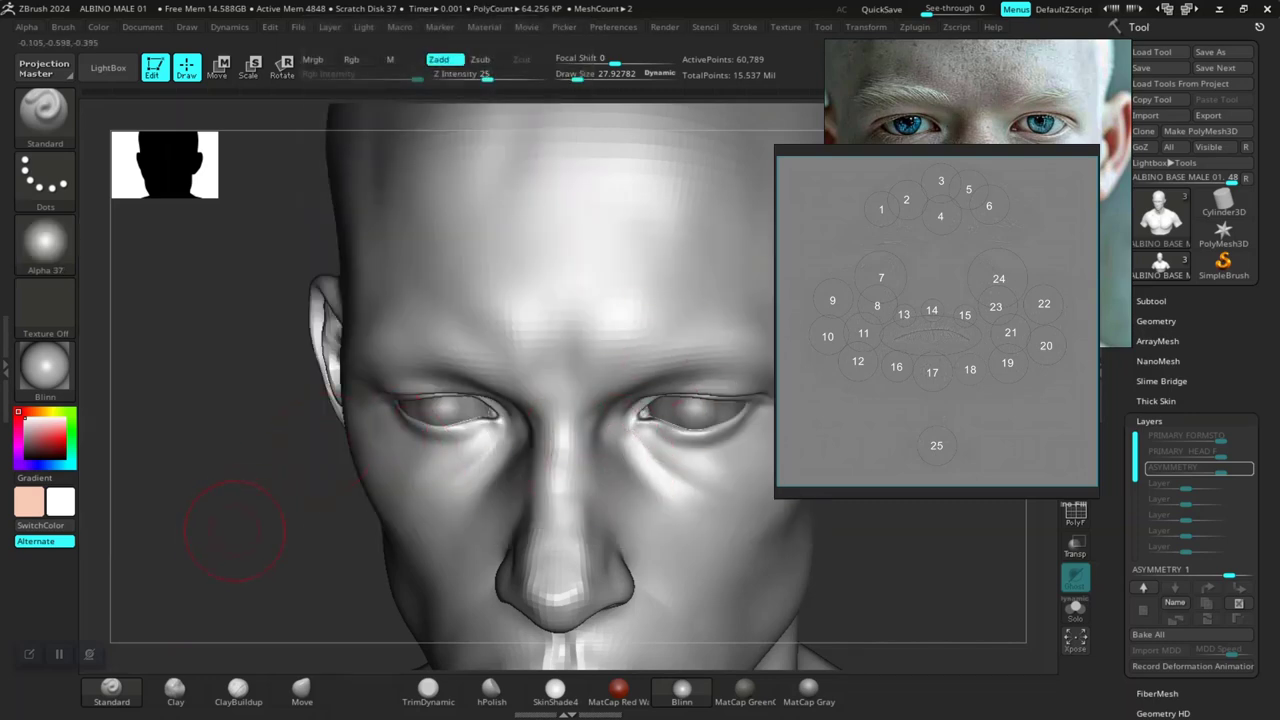
# Move the numbered face diagram clear of the head and place it below the reference photo
pyautogui.moveTo(235, 531); pyautogui.dragTo(204, 490)
pyautogui.moveTo(850, 374); pyautogui.dragTo(1071, 329, button='right')
pyautogui.moveTo(950, 430); pyautogui.dragTo(981, 420)
pyautogui.moveTo(1060, 390); pyautogui.dragTo(1086, 515, button='right')
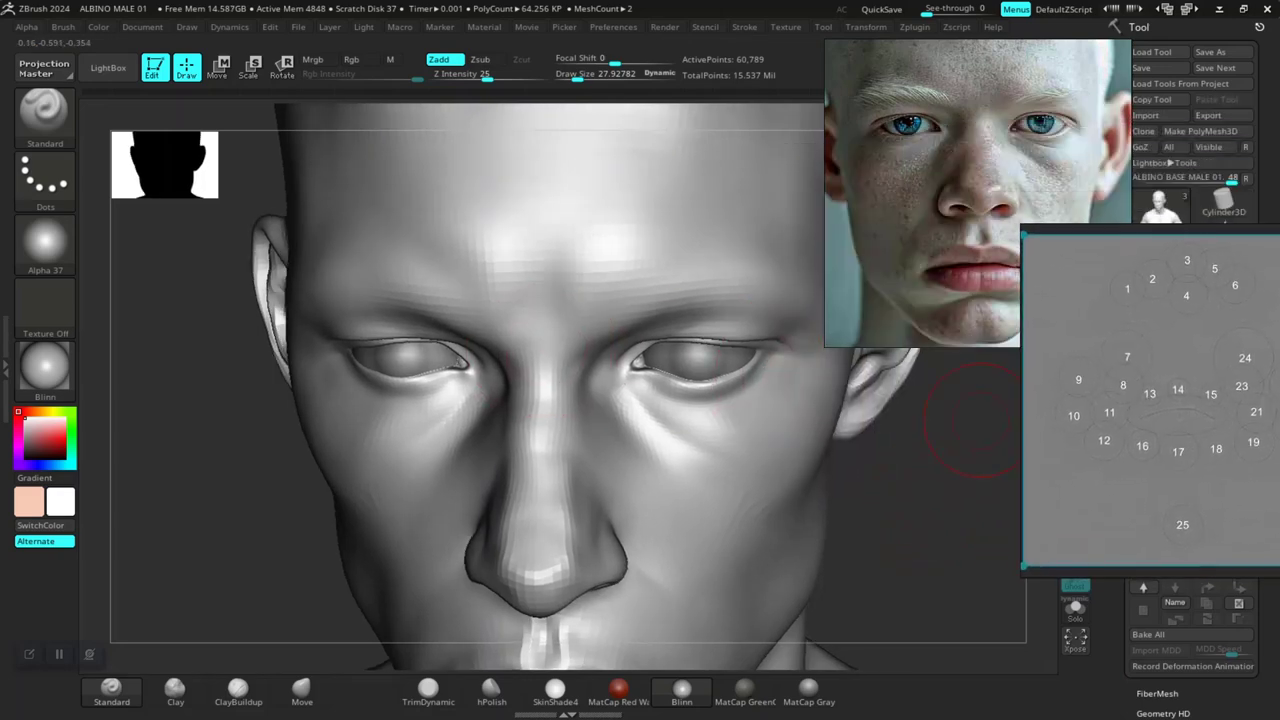
pyautogui.moveTo(1181, 395); pyautogui.dragTo(1043, 534)
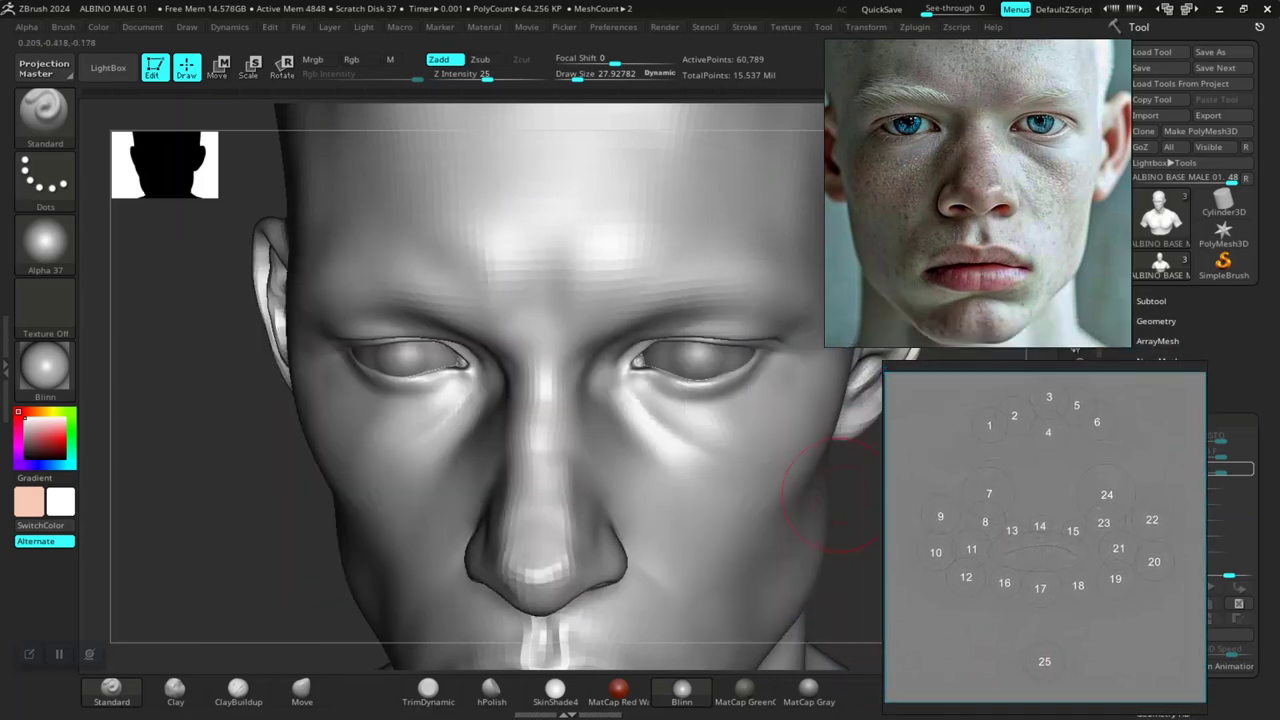
# Open the Lazy Mouse settings for the Standard brush's stroke
pyautogui.moveTo(852, 508)
pyautogui.mouseDown(button='right')
pyautogui.moveTo(800, 545)
pyautogui.moveTo(690, 570)
pyautogui.mouseUp(button='right')
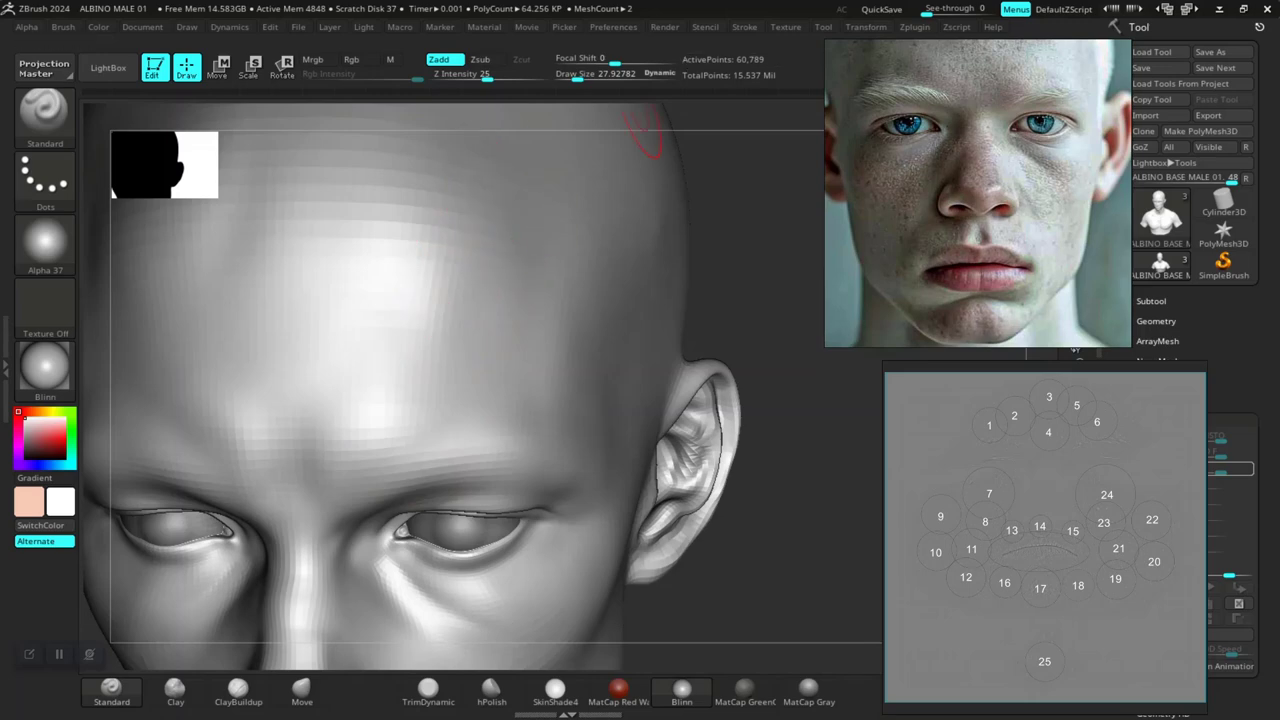
pyautogui.click(744, 27)
pyautogui.click(786, 277)
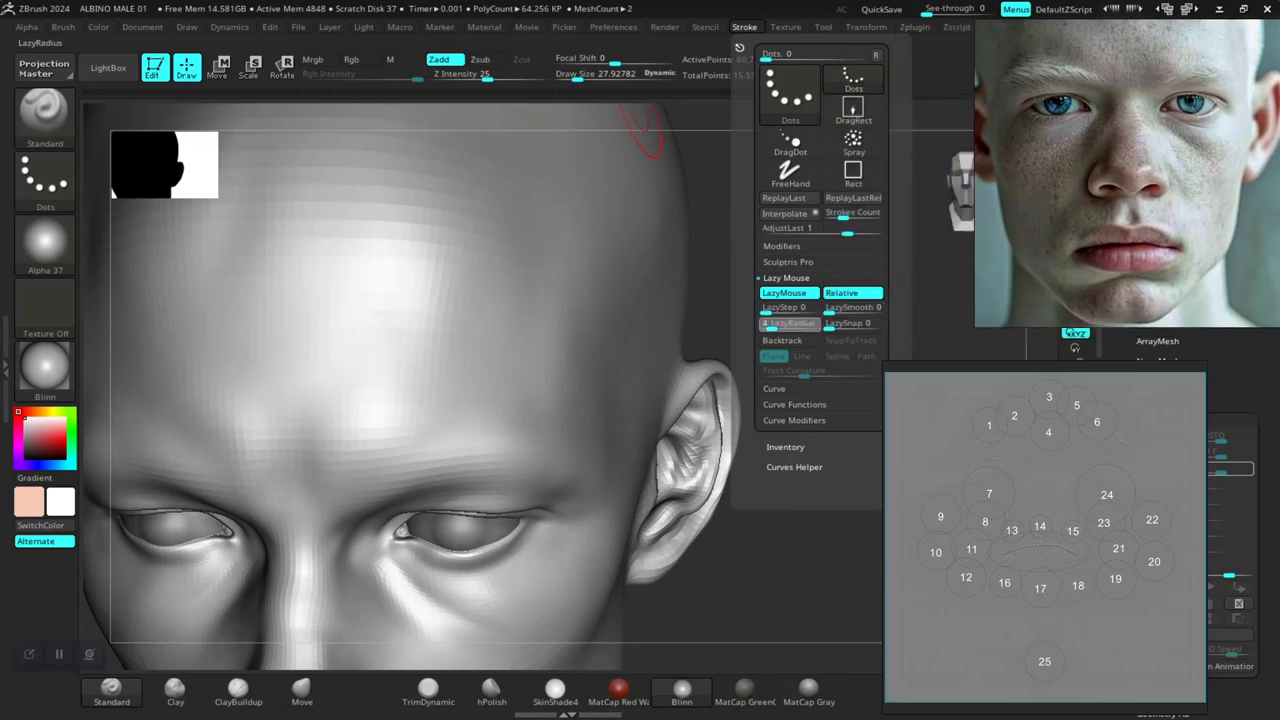
# Undo the trial stroke above the brow and set the Standard brush's Z Intensity to 6
pyautogui.keyDown('alt'); pyautogui.moveTo(762, 354); pyautogui.dragTo(806, 315); pyautogui.keyUp('alt')
pyautogui.moveTo(497, 397); pyautogui.dragTo(456, 412)
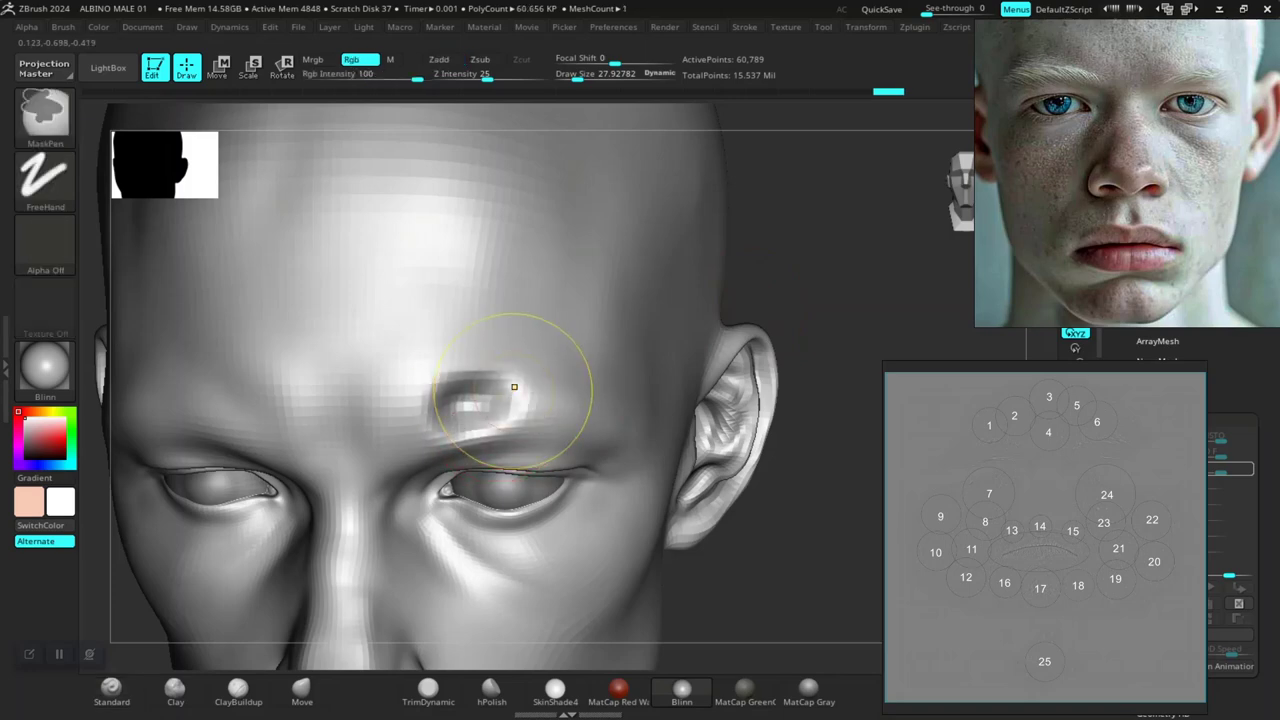
pyautogui.hotkey('ctrl', 'z')
pyautogui.moveTo(487, 77); pyautogui.dragTo(459, 77)
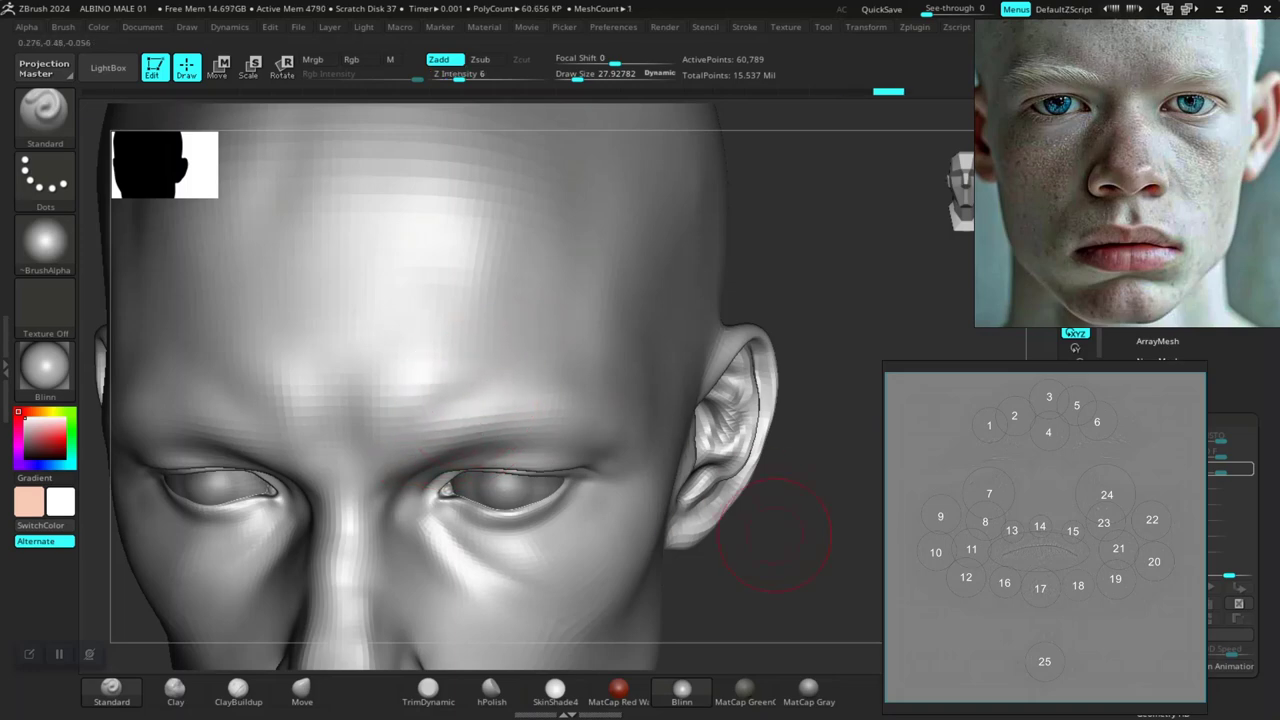
# Shift the reference photo to show the full forehead and sculpt subtle raised forms on the head's upper forehead
pyautogui.keyDown('alt'); pyautogui.moveTo(775, 535); pyautogui.dragTo(812, 500); pyautogui.keyUp('alt')
pyautogui.moveTo(1080, 200); pyautogui.dragTo(1081, 287, button='middle')
pyautogui.moveTo(812, 456); pyautogui.dragTo(612, 560)
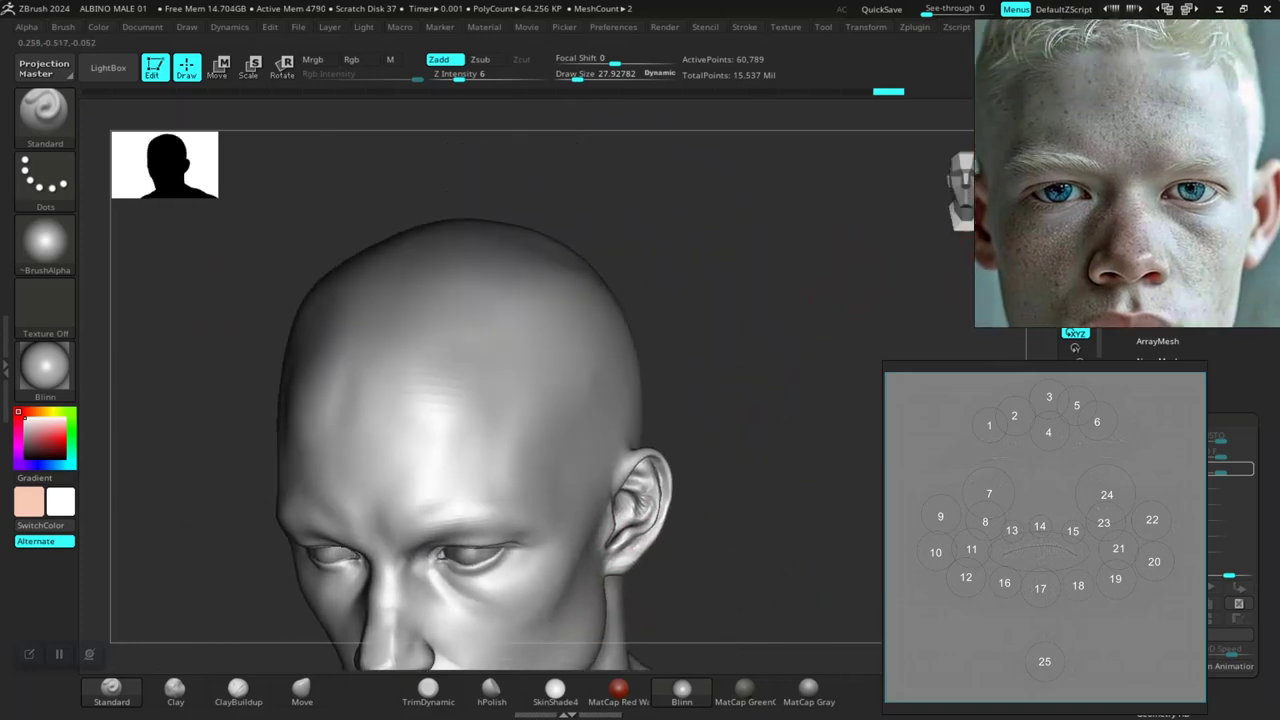
pyautogui.keyDown('alt'); pyautogui.moveTo(738, 345); pyautogui.dragTo(772, 399); pyautogui.keyUp('alt')
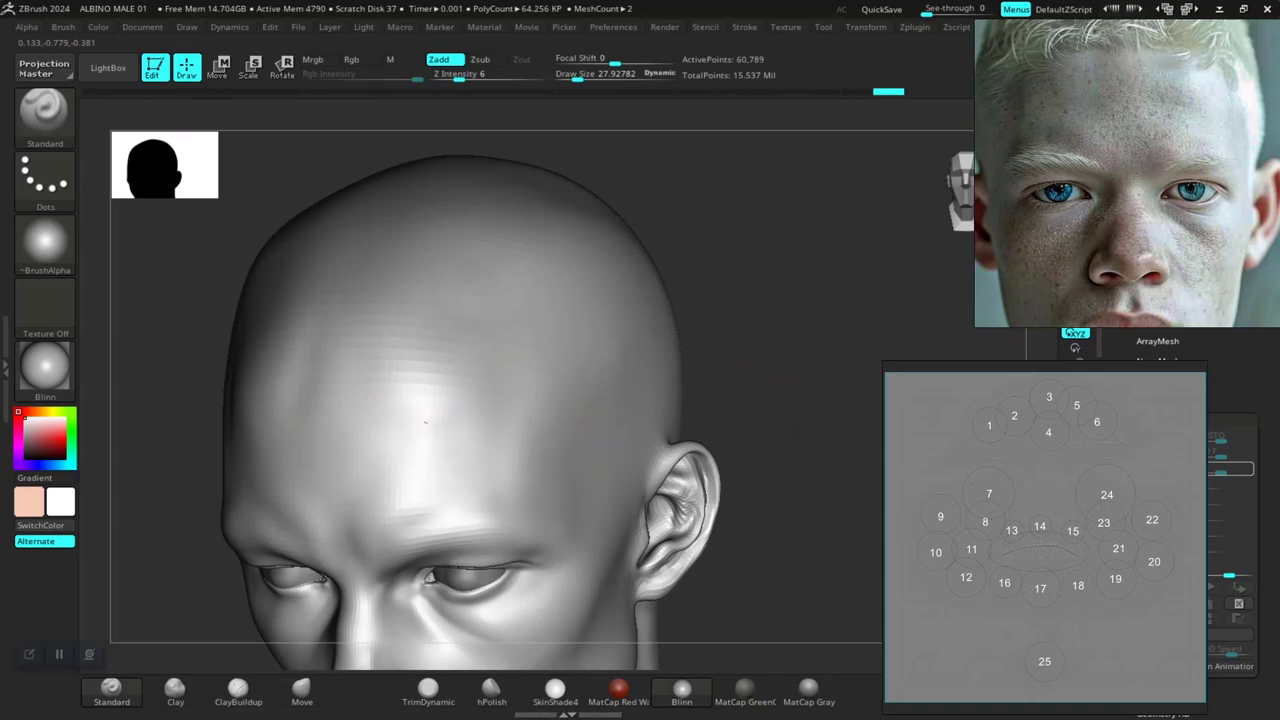
pyautogui.keyDown('shift'); pyautogui.moveTo(762, 427); pyautogui.dragTo(797, 420); pyautogui.keyUp('shift')
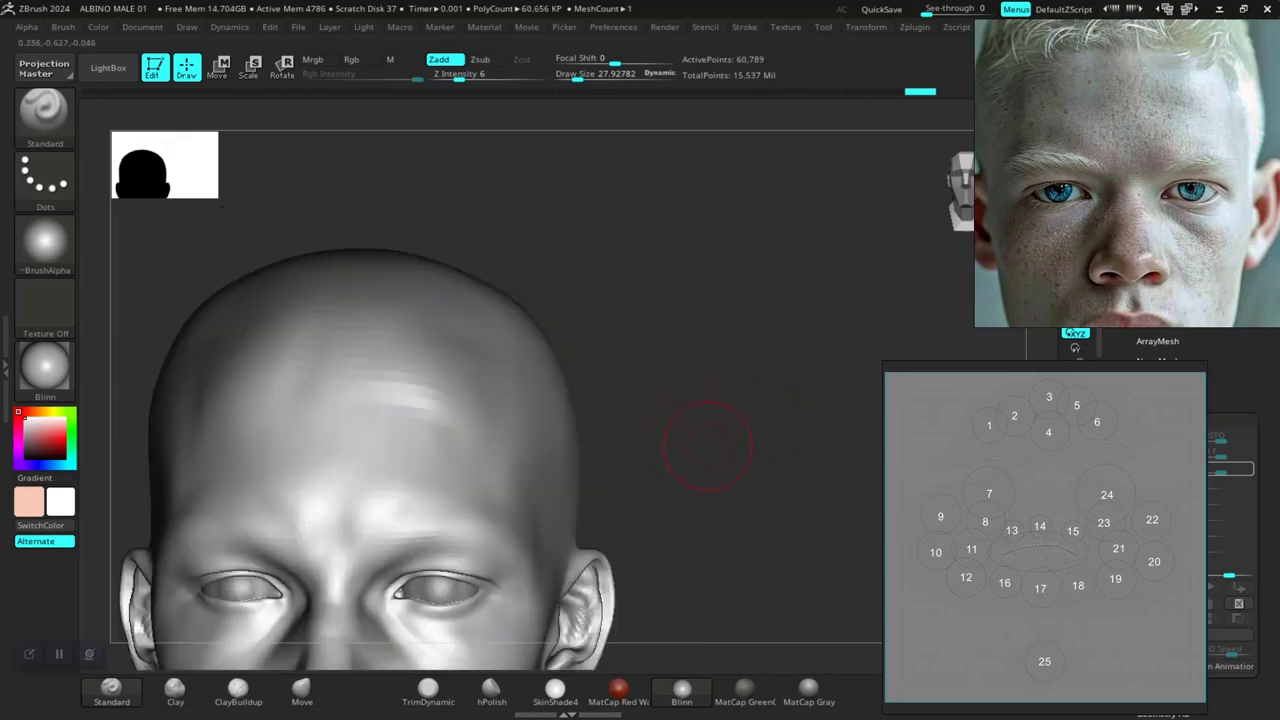
pyautogui.moveTo(748, 462)
pyautogui.keyDown('alt'); pyautogui.mouseDown()
pyautogui.moveTo(777, 397)
pyautogui.moveTo(748, 335)
pyautogui.moveTo(694, 492)
pyautogui.mouseUp(); pyautogui.keyUp('alt')
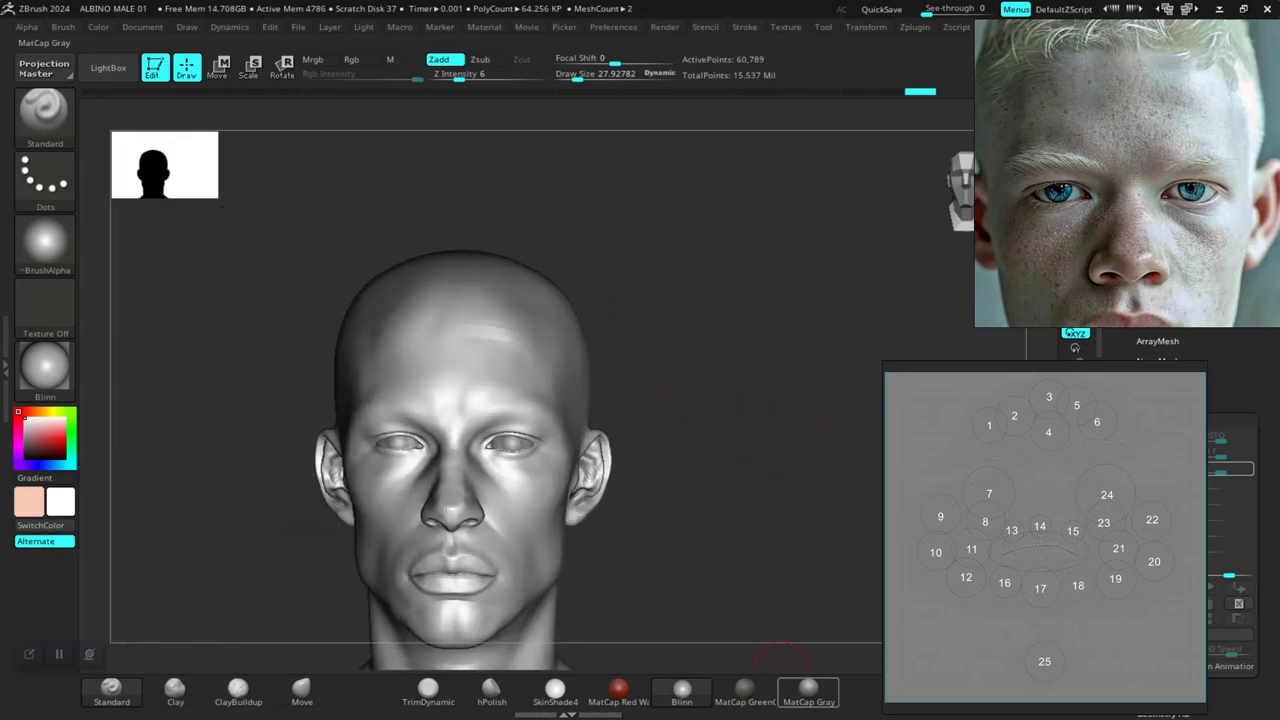
# Change the material to MatCap Gray and smooth the new forms on the side of the forehead
pyautogui.click(808, 688)
pyautogui.moveTo(740, 540)
pyautogui.mouseDown()
pyautogui.moveTo(714, 524)
pyautogui.moveTo(750, 500)
pyautogui.moveTo(708, 531)
pyautogui.mouseUp()
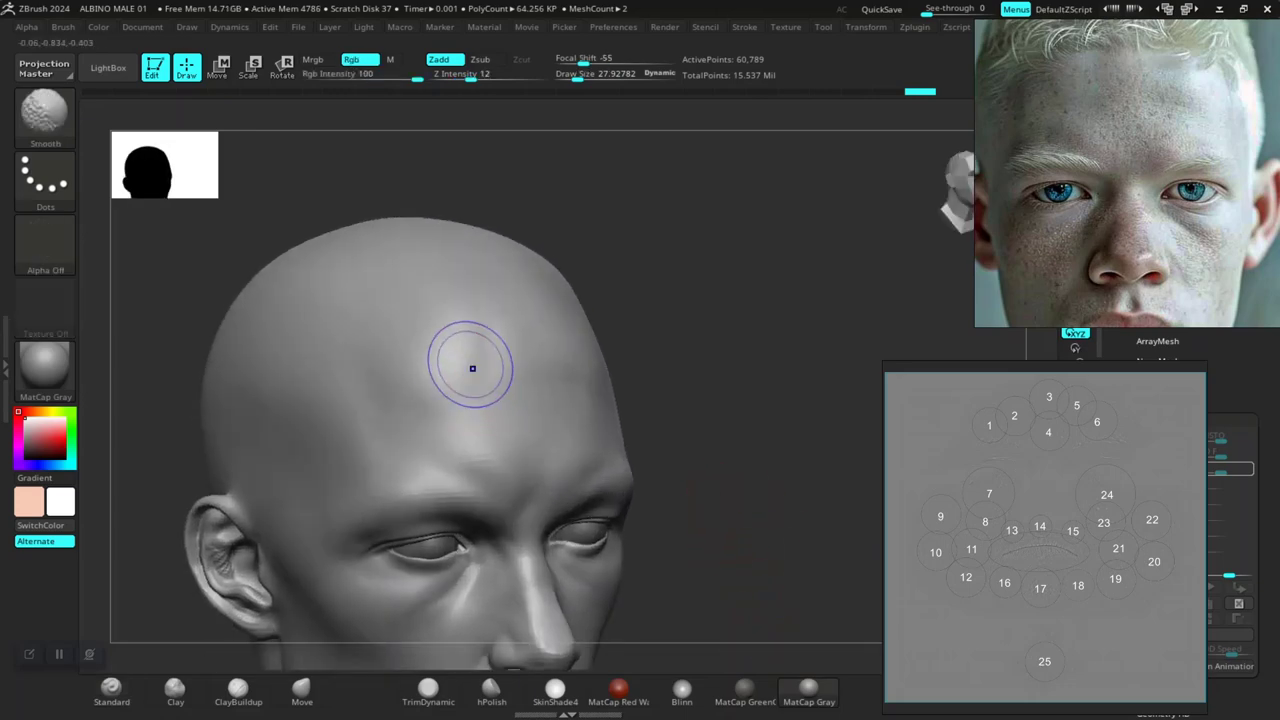
pyautogui.keyDown('shift'); pyautogui.moveTo(482, 329); pyautogui.dragTo(490, 310); pyautogui.keyUp('shift')
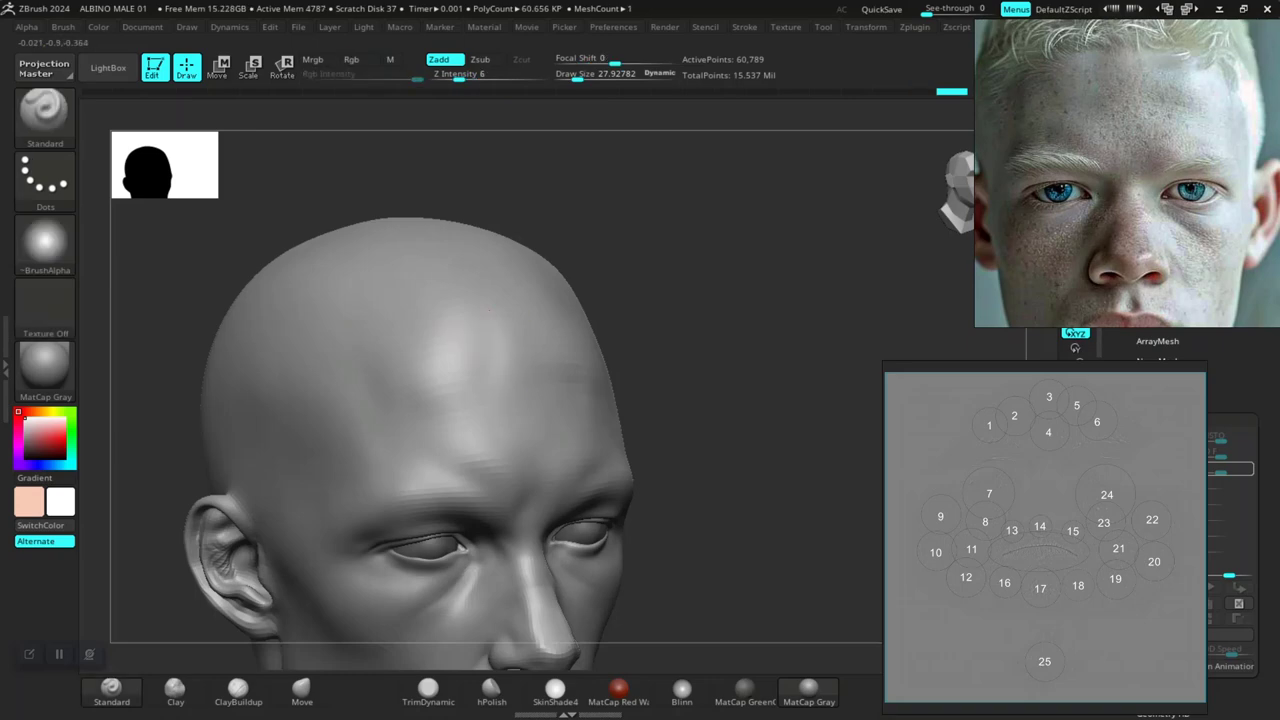
pyautogui.moveTo(508, 372)
pyautogui.keyDown('shift'); pyautogui.mouseDown()
pyautogui.moveTo(480, 375)
pyautogui.moveTo(495, 385)
pyautogui.mouseUp(); pyautogui.keyUp('shift')
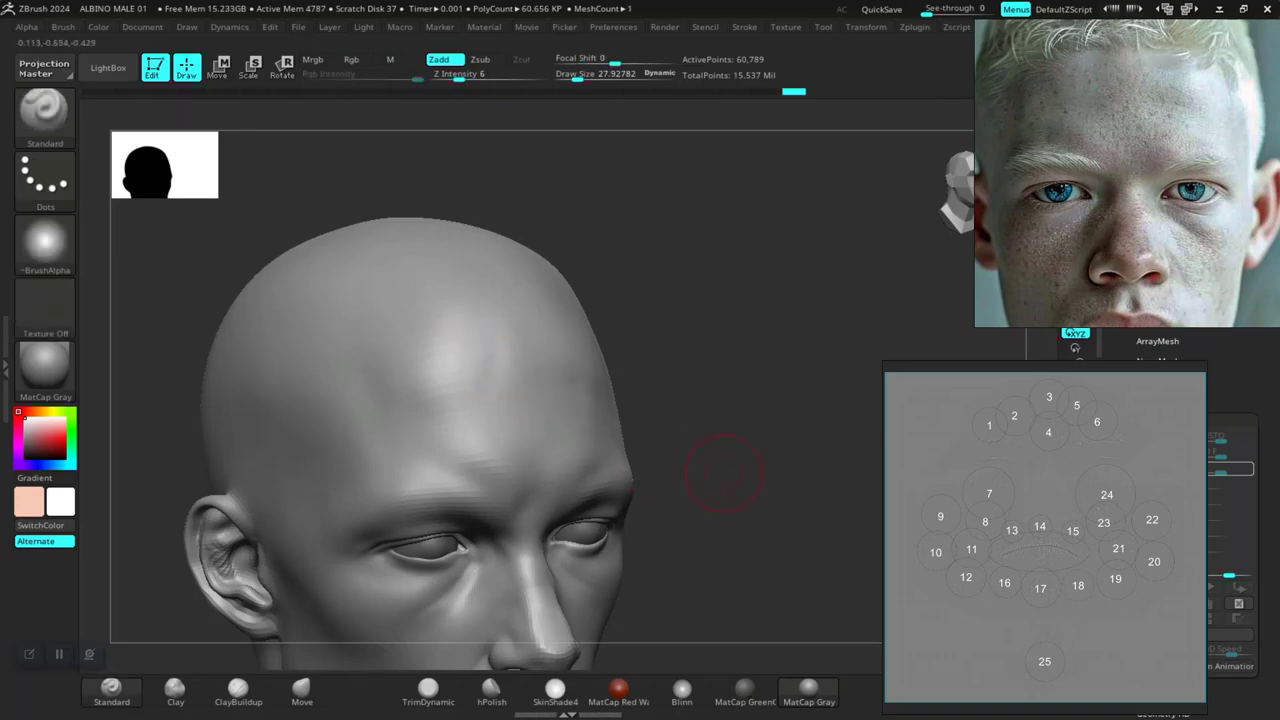
# Refine the forehead forms above the brows and smooth them into the surrounding surface
pyautogui.keyDown('alt'); pyautogui.moveTo(723, 471); pyautogui.dragTo(745, 450); pyautogui.keyUp('alt')
pyautogui.moveTo(740, 500)
pyautogui.mouseDown()
pyautogui.moveTo(700, 500)
pyautogui.moveTo(740, 537)
pyautogui.moveTo(743, 497)
pyautogui.moveTo(737, 524)
pyautogui.mouseUp()
pyautogui.moveTo(730, 470); pyautogui.dragTo(718, 510)
pyautogui.moveTo(751, 547); pyautogui.dragTo(425, 372)
pyautogui.moveTo(283, 435)
pyautogui.keyDown('shift'); pyautogui.mouseDown()
pyautogui.moveTo(526, 260)
pyautogui.moveTo(450, 260)
pyautogui.mouseUp(); pyautogui.keyUp('shift')
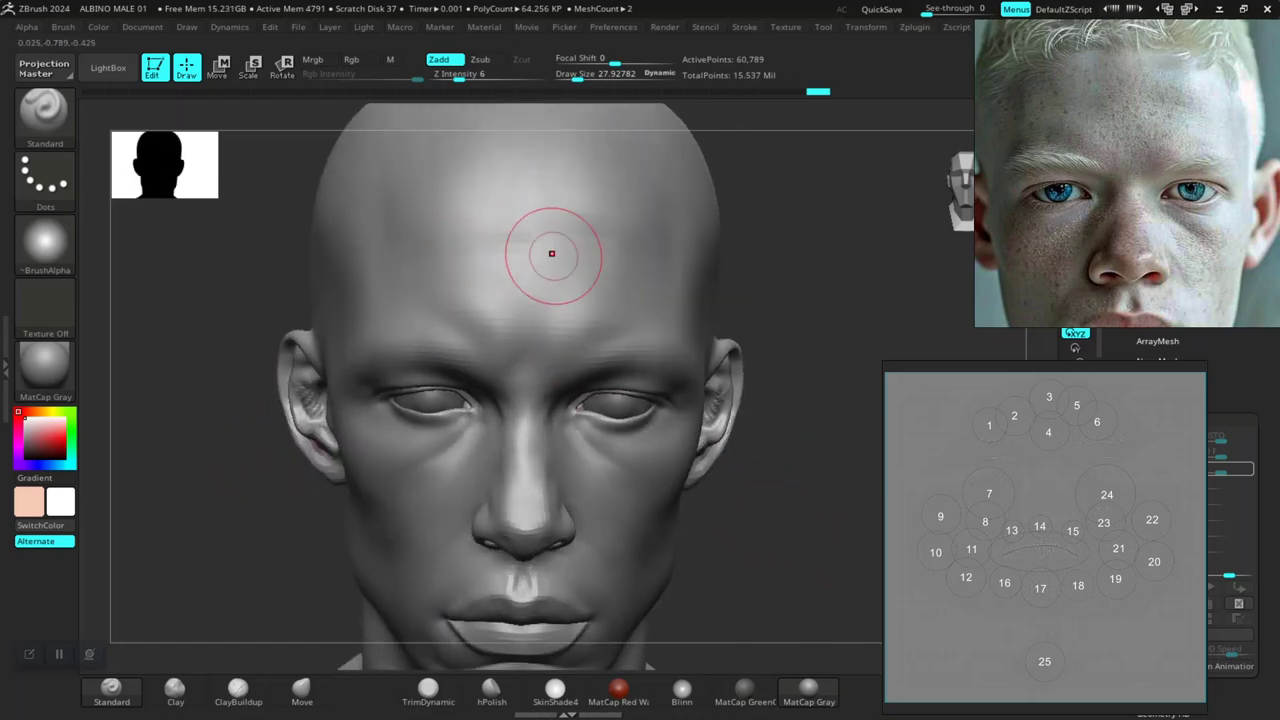
pyautogui.moveTo(538, 240)
pyautogui.keyDown('shift'); pyautogui.mouseDown()
pyautogui.moveTo(672, 260)
pyautogui.moveTo(860, 255)
pyautogui.mouseUp(); pyautogui.keyUp('shift')
# Move the numbered face diagram to the opposite side of the head and review the face at its highest subdivision level
pyautogui.moveTo(790, 300)
pyautogui.mouseDown()
pyautogui.moveTo(740, 385)
pyautogui.moveTo(690, 350)
pyautogui.moveTo(766, 400)
pyautogui.moveTo(737, 394)
pyautogui.moveTo(741, 486)
pyautogui.moveTo(828, 418)
pyautogui.mouseUp()
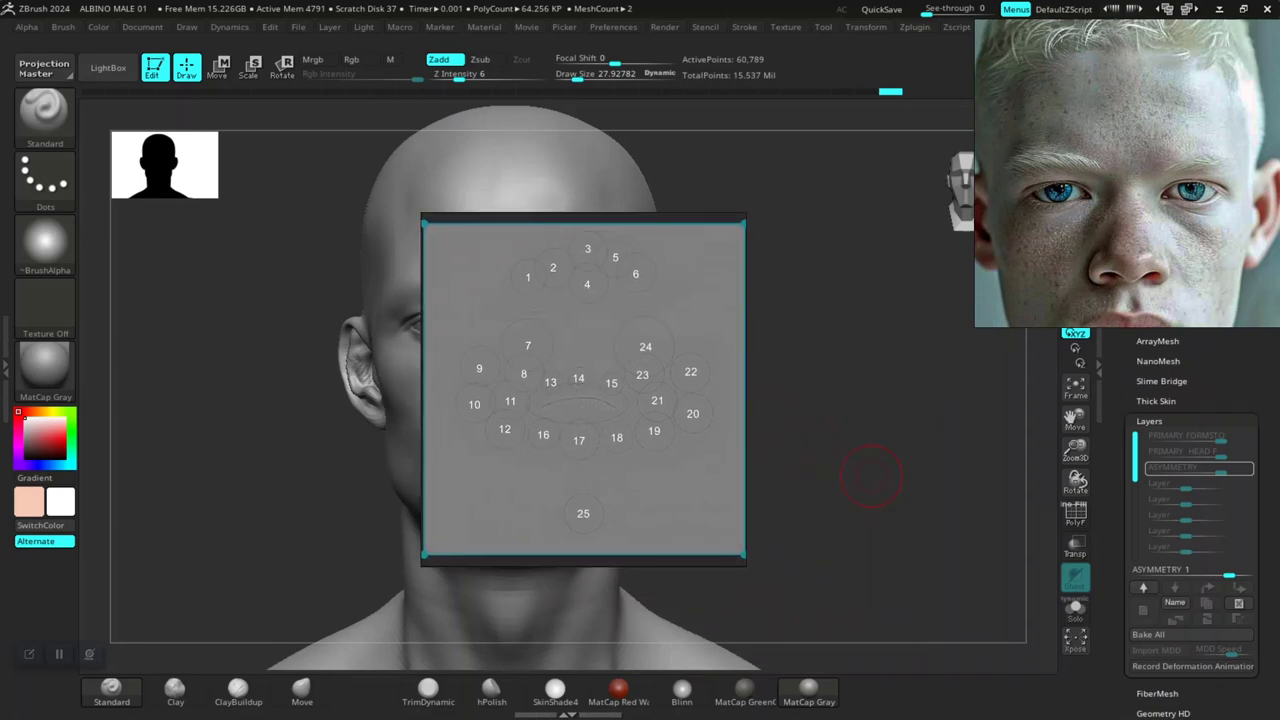
pyautogui.moveTo(235, 300); pyautogui.dragTo(151, 285, button='right')
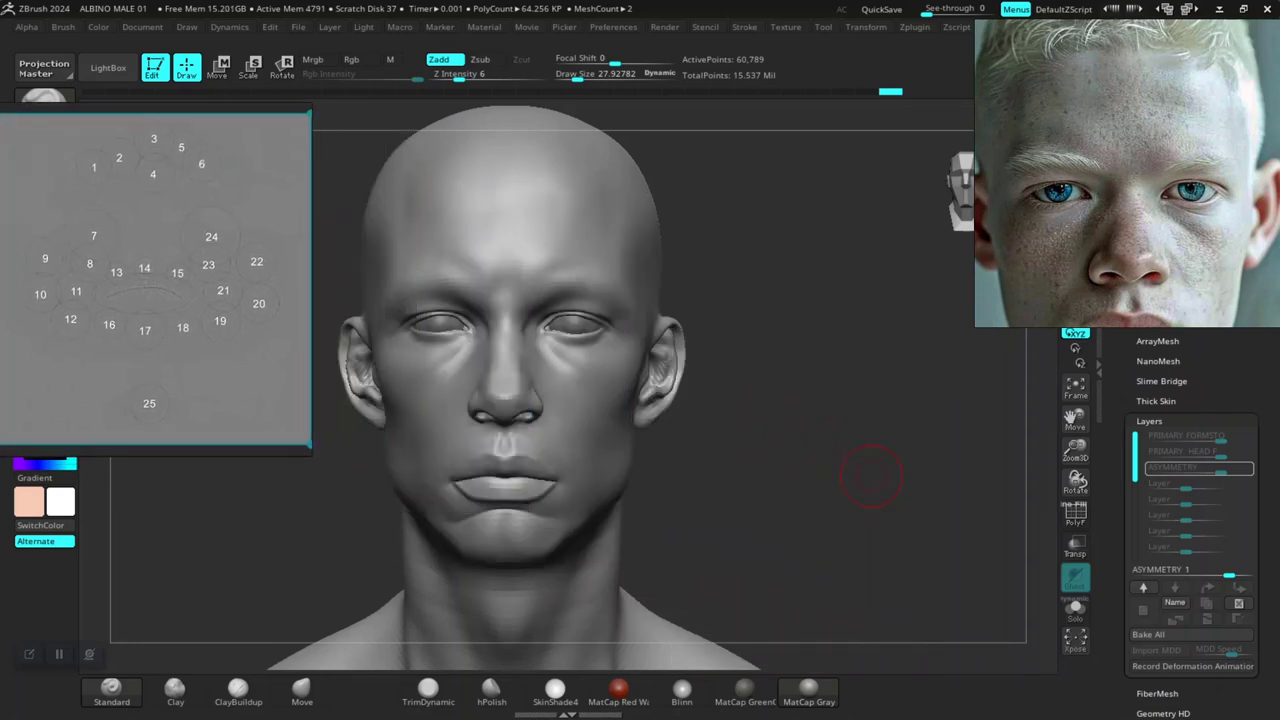
pyautogui.keyDown('alt'); pyautogui.moveTo(737, 443); pyautogui.dragTo(1040, 478); pyautogui.keyUp('alt')
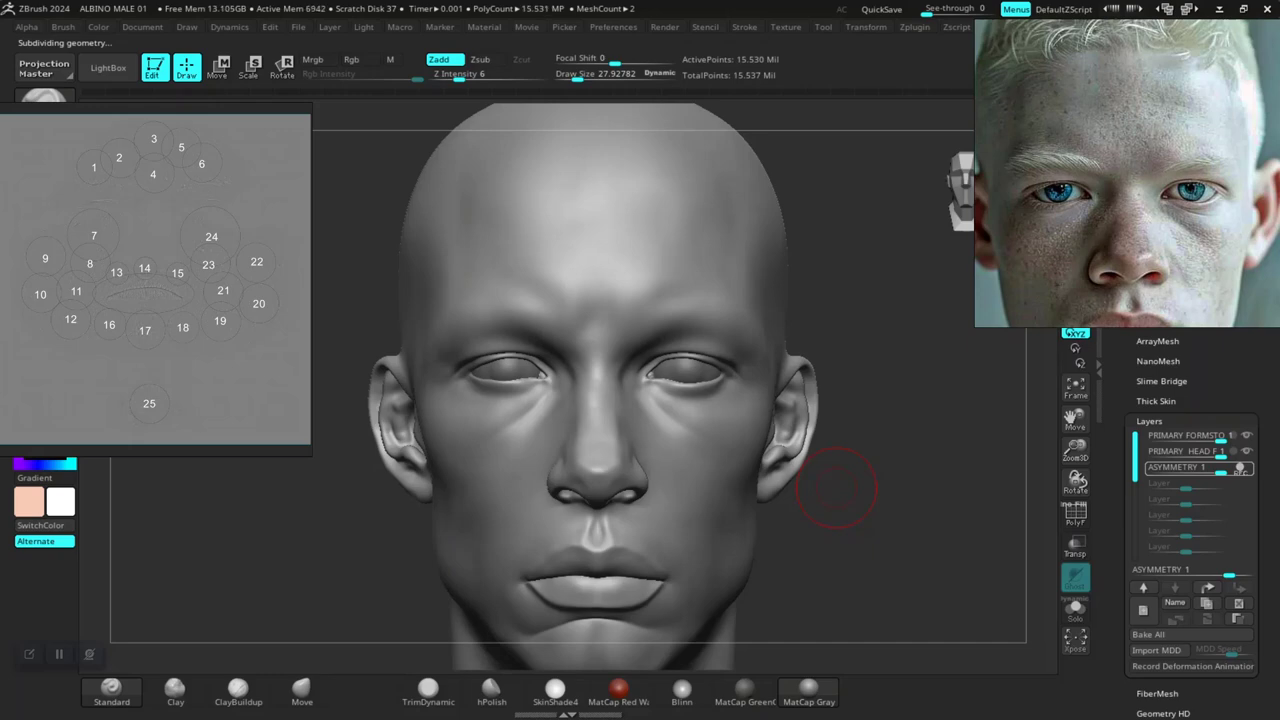
pyautogui.moveTo(843, 487); pyautogui.dragTo(873, 495)
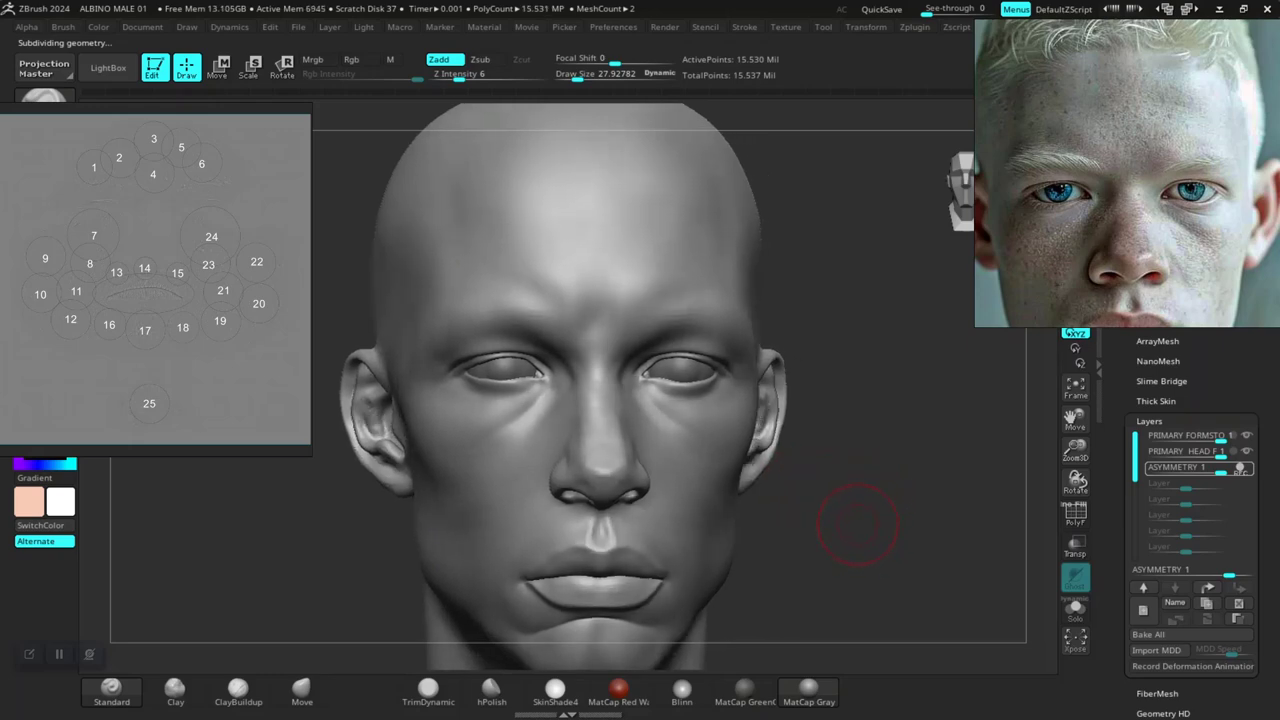
pyautogui.moveTo(866, 511)
pyautogui.mouseDown()
pyautogui.moveTo(990, 507)
pyautogui.moveTo(977, 489)
pyautogui.moveTo(918, 486)
pyautogui.moveTo(1092, 498)
pyautogui.mouseUp()
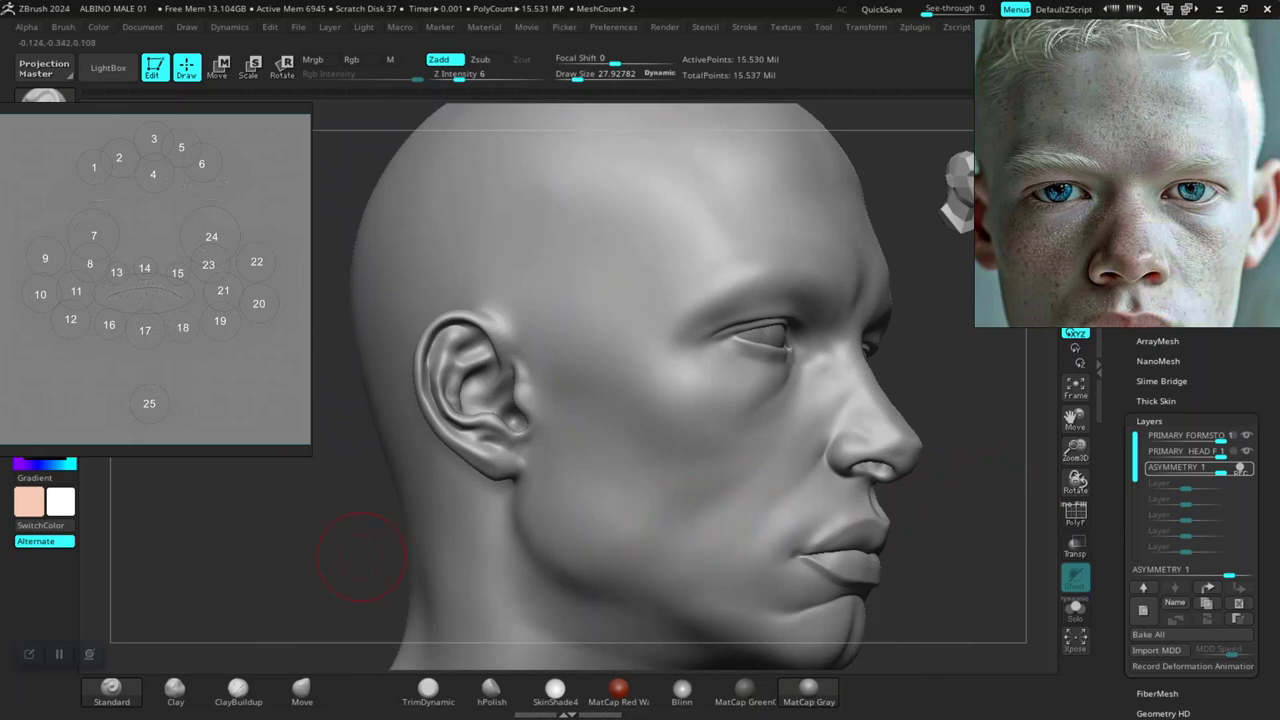
# Lower the head several subdivision levels to work on the broad shape of the ear lobe
pyautogui.moveTo(268, 591)
pyautogui.keyDown('alt'); pyautogui.mouseDown()
pyautogui.moveTo(478, 586)
pyautogui.moveTo(288, 582)
pyautogui.moveTo(375, 578)
pyautogui.moveTo(335, 574)
pyautogui.mouseUp(); pyautogui.keyUp('alt')
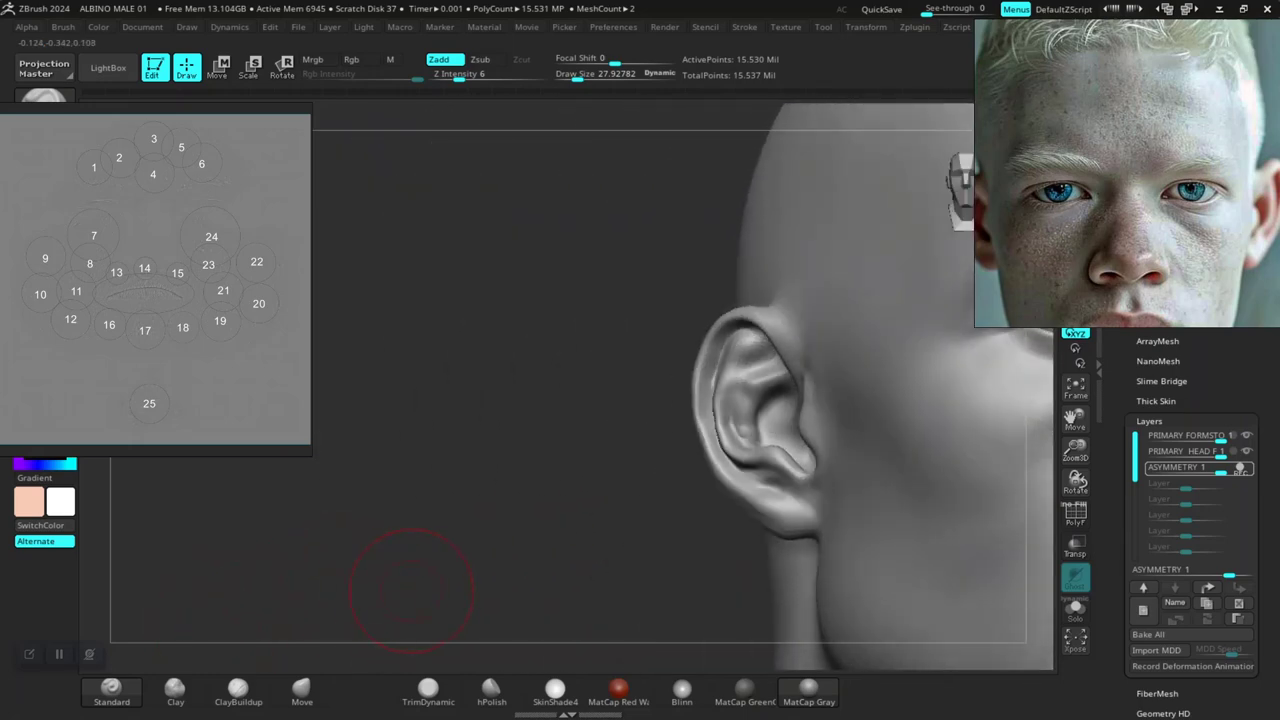
pyautogui.keyDown('alt'); pyautogui.moveTo(411, 590); pyautogui.dragTo(396, 597); pyautogui.keyUp('alt')
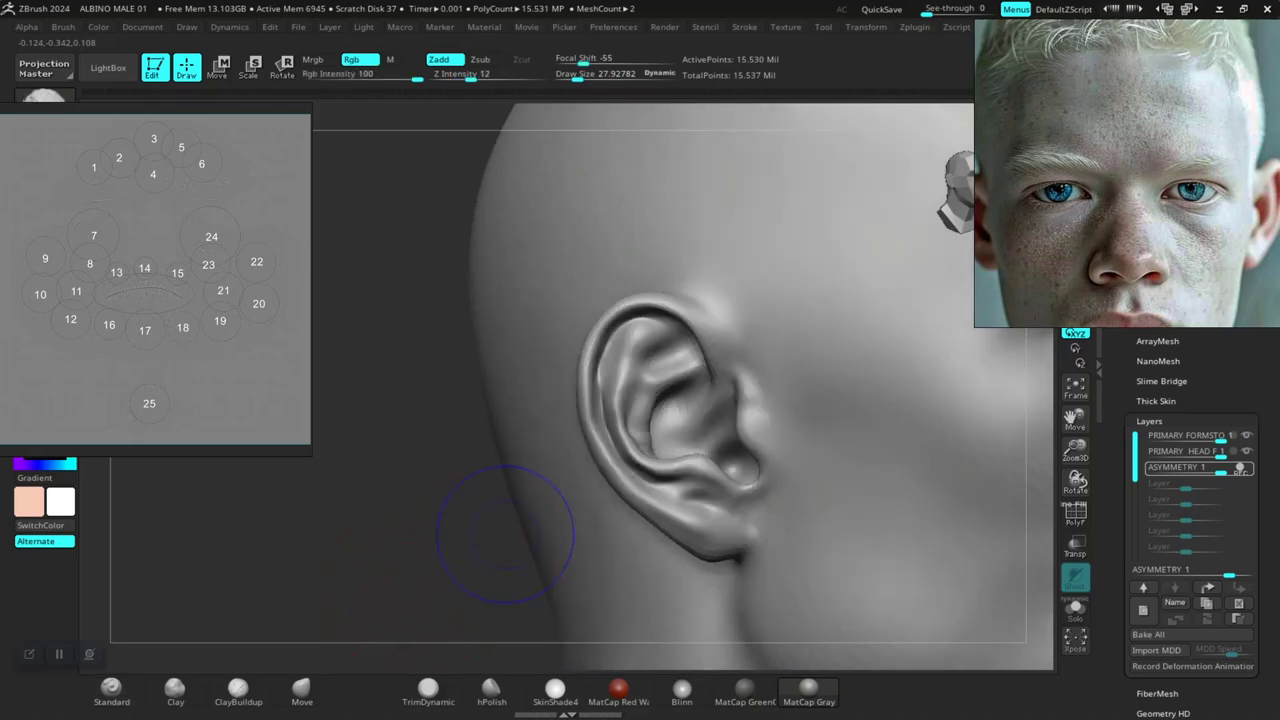
pyautogui.moveTo(486, 534)
pyautogui.mouseDown()
pyautogui.moveTo(657, 514)
pyautogui.moveTo(700, 494)
pyautogui.moveTo(691, 507)
pyautogui.mouseUp()
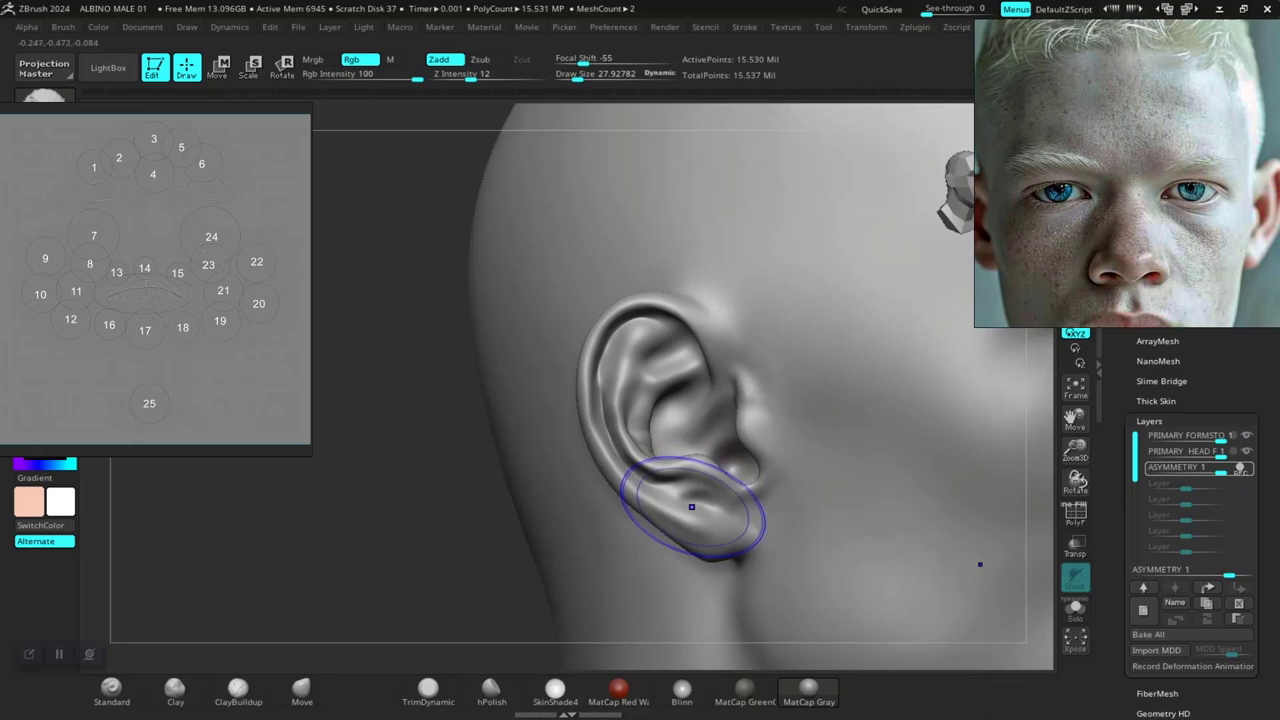
pyautogui.hotkey('shift', 'd')
pyautogui.hotkey('shift', 'd')
pyautogui.hotkey('shift', 'd')
pyautogui.hotkey('shift', 'd')
pyautogui.hotkey('shift', 'd')
pyautogui.press('d')
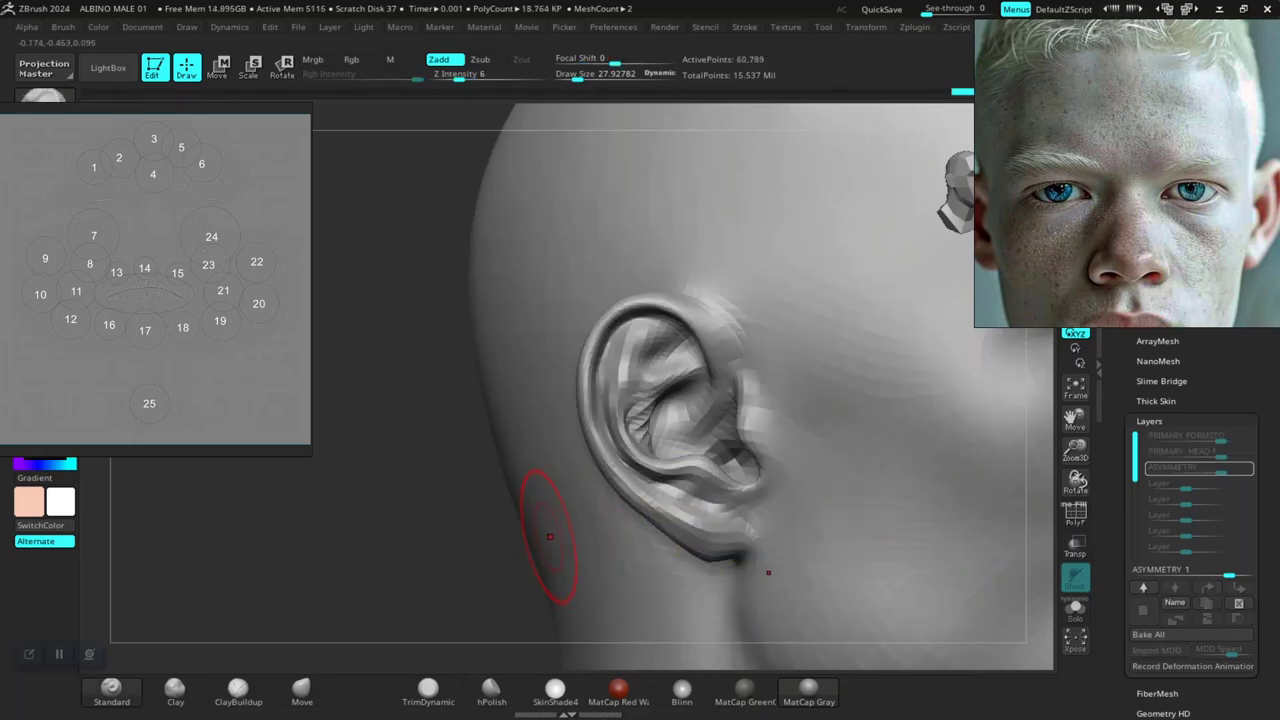
# Smooth the faceted lower rim and lobe of the ear
pyautogui.moveTo(421, 545); pyautogui.dragTo(520, 571)
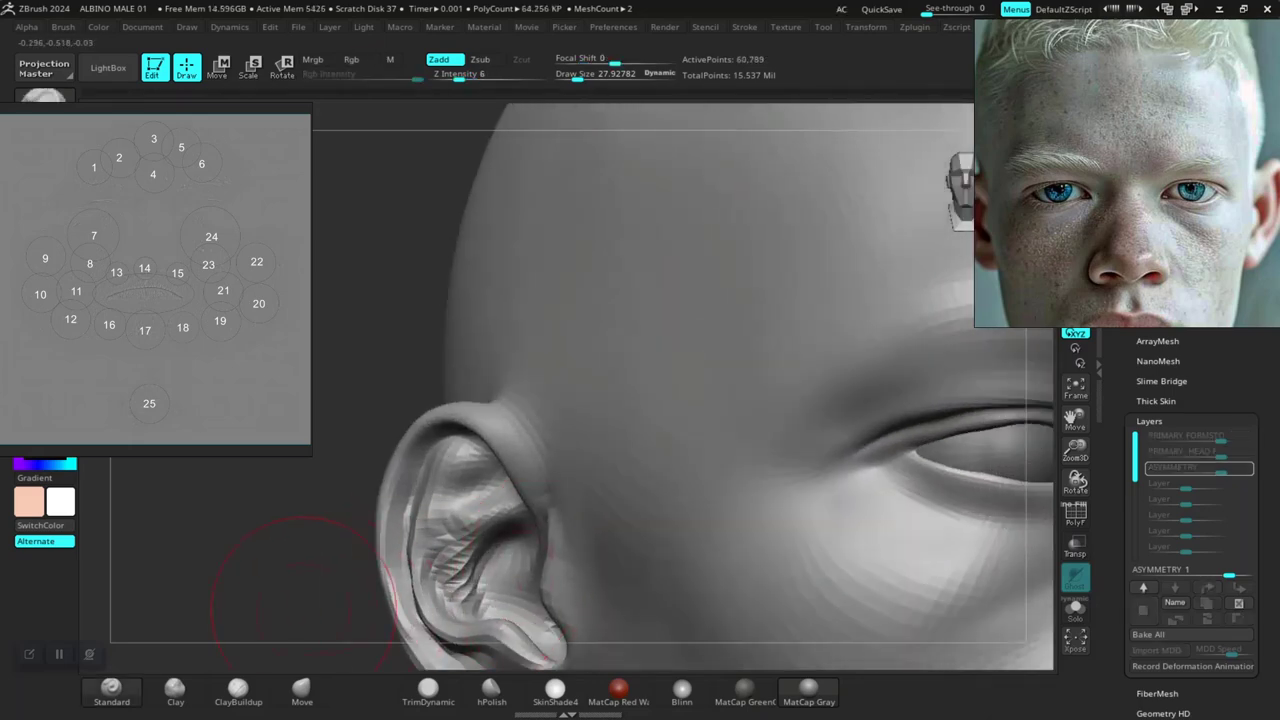
pyautogui.keyDown('alt'); pyautogui.moveTo(297, 586); pyautogui.dragTo(468, 382); pyautogui.keyUp('alt')
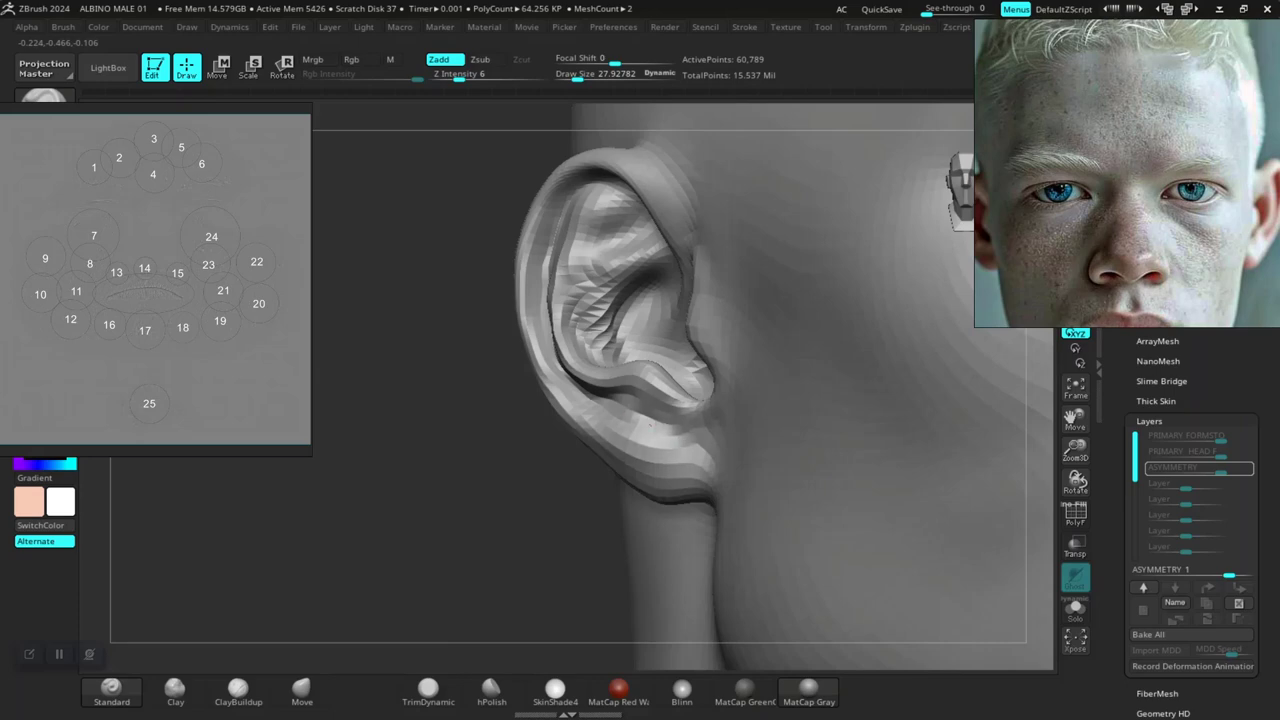
pyautogui.keyDown('shift'); pyautogui.moveTo(620, 434); pyautogui.dragTo(650, 472); pyautogui.keyUp('shift')
# Raise the head one subdivision level and smooth the ear lobe using Focal Shift -15 and a Draw Size of about 9
pyautogui.moveTo(442, 606)
pyautogui.keyDown('alt'); pyautogui.mouseDown()
pyautogui.moveTo(440, 520)
pyautogui.moveTo(441, 566)
pyautogui.mouseUp(); pyautogui.keyUp('alt')
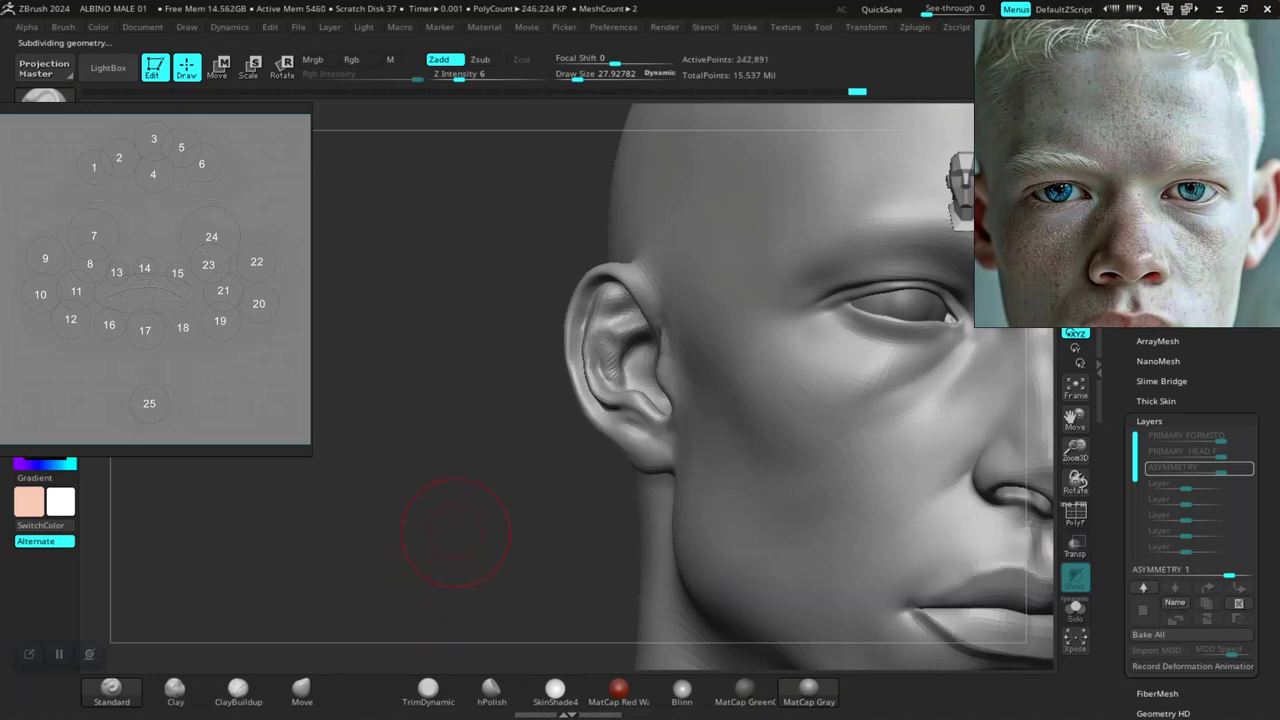
pyautogui.keyDown('alt'); pyautogui.moveTo(459, 526); pyautogui.dragTo(480, 563); pyautogui.keyUp('alt')
pyautogui.press('space')
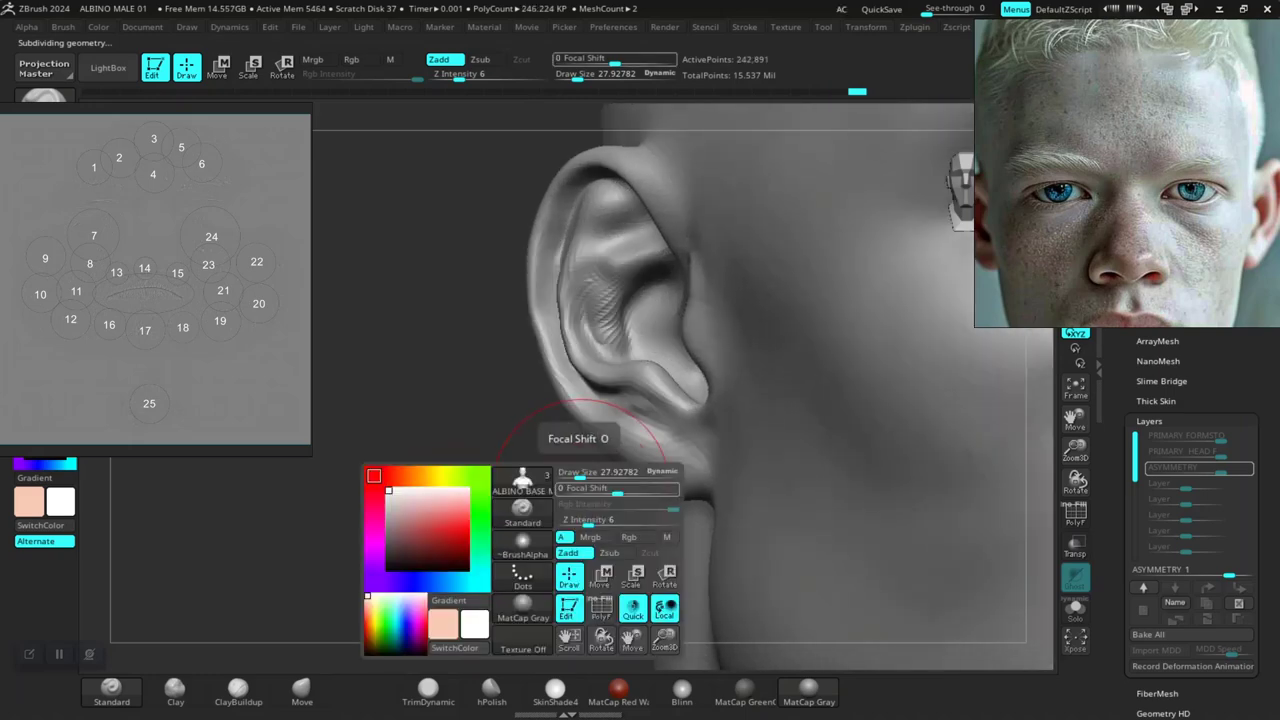
pyautogui.moveTo(613, 489); pyautogui.dragTo(571, 472)
pyautogui.keyDown('shift'); pyautogui.moveTo(634, 426); pyautogui.dragTo(650, 438); pyautogui.keyUp('shift')
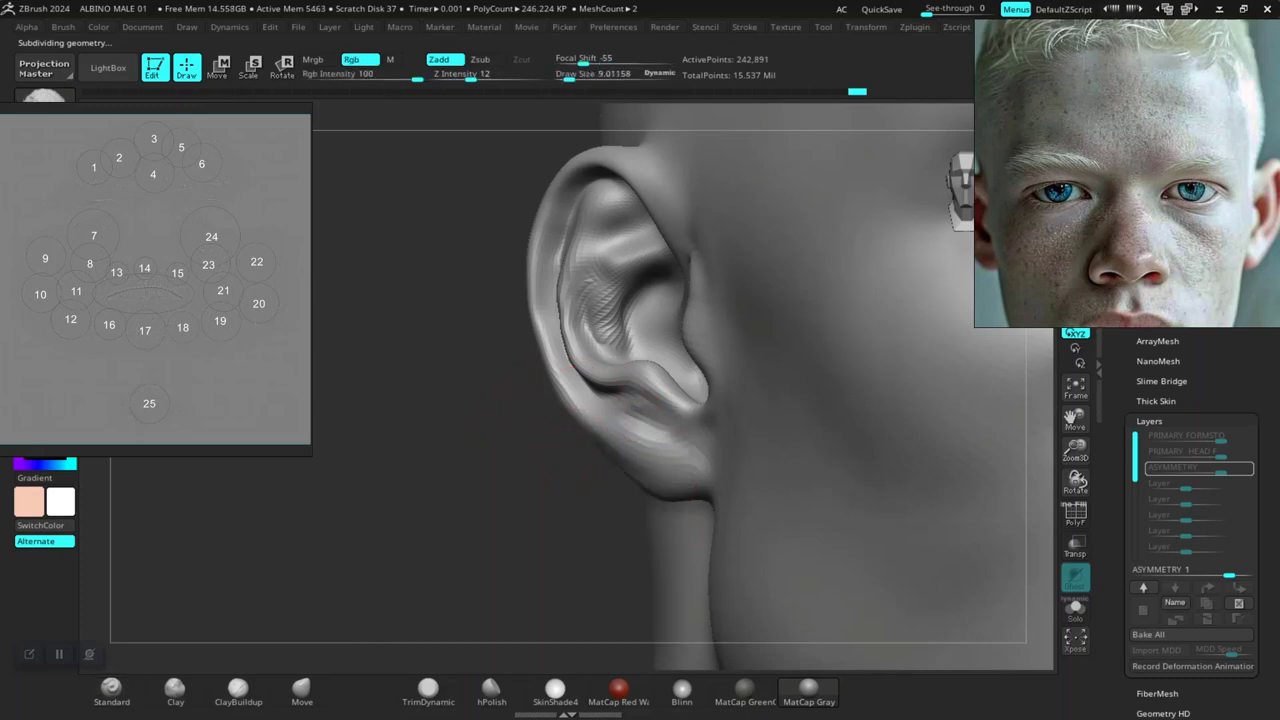
# Raise the head another subdivision level and inspect the cheek, mouth and ear on the other side of the face
pyautogui.keyDown('alt'); pyautogui.moveTo(492, 566); pyautogui.dragTo(352, 556); pyautogui.keyUp('alt')
pyautogui.moveTo(906, 549); pyautogui.dragTo(912, 521)
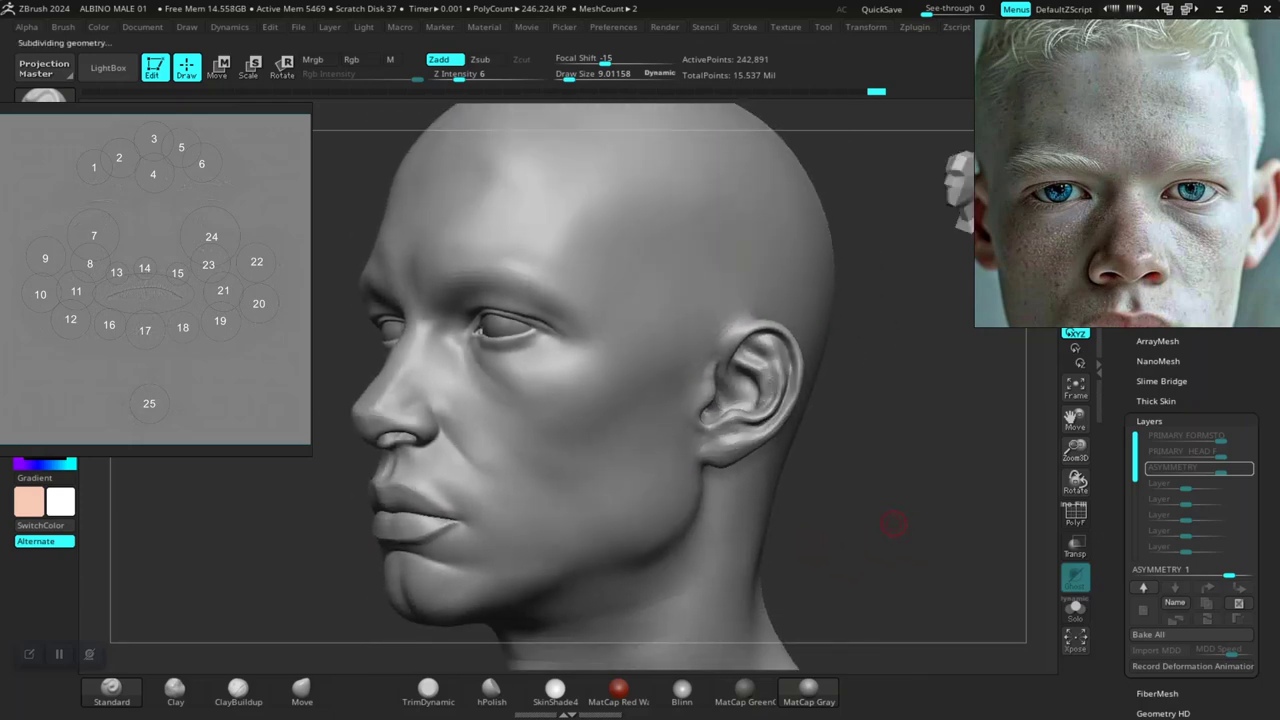
pyautogui.keyDown('alt'); pyautogui.moveTo(866, 430); pyautogui.dragTo(954, 469); pyautogui.keyUp('alt')
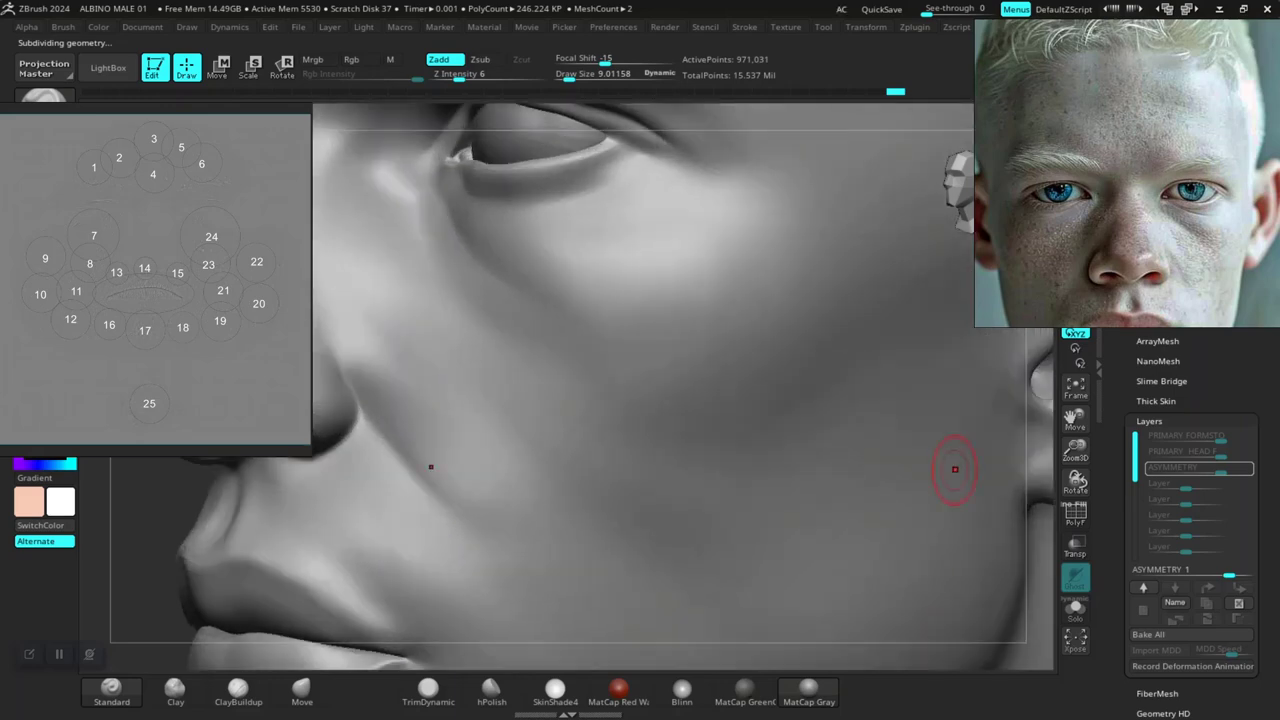
pyautogui.keyDown('alt'); pyautogui.moveTo(132, 576); pyautogui.dragTo(137, 485); pyautogui.keyUp('alt')
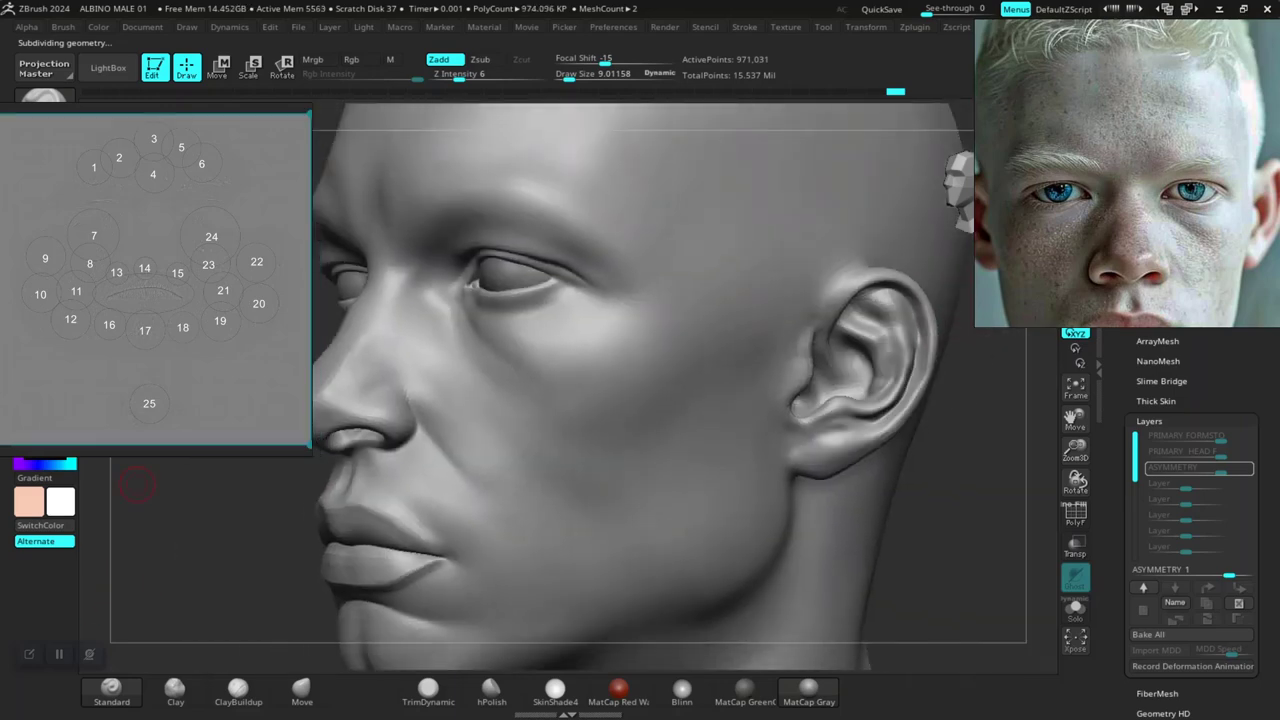
pyautogui.moveTo(985, 478); pyautogui.dragTo(766, 480)
pyautogui.keyDown('alt'); pyautogui.moveTo(925, 480); pyautogui.dragTo(943, 586); pyautogui.keyUp('alt')
# Switch to the ClayBuildup brush with a Draw Size of about 21 and undo the latest changes to the head
pyautogui.press('space')
pyautogui.moveTo(584, 436)
pyautogui.mouseDown()
pyautogui.moveTo(556, 425)
pyautogui.moveTo(580, 424)
pyautogui.moveTo(545, 475)
pyautogui.moveTo(602, 446)
pyautogui.mouseUp()
pyautogui.click(242, 688)
pyautogui.moveTo(975, 605); pyautogui.dragTo(690, 530)
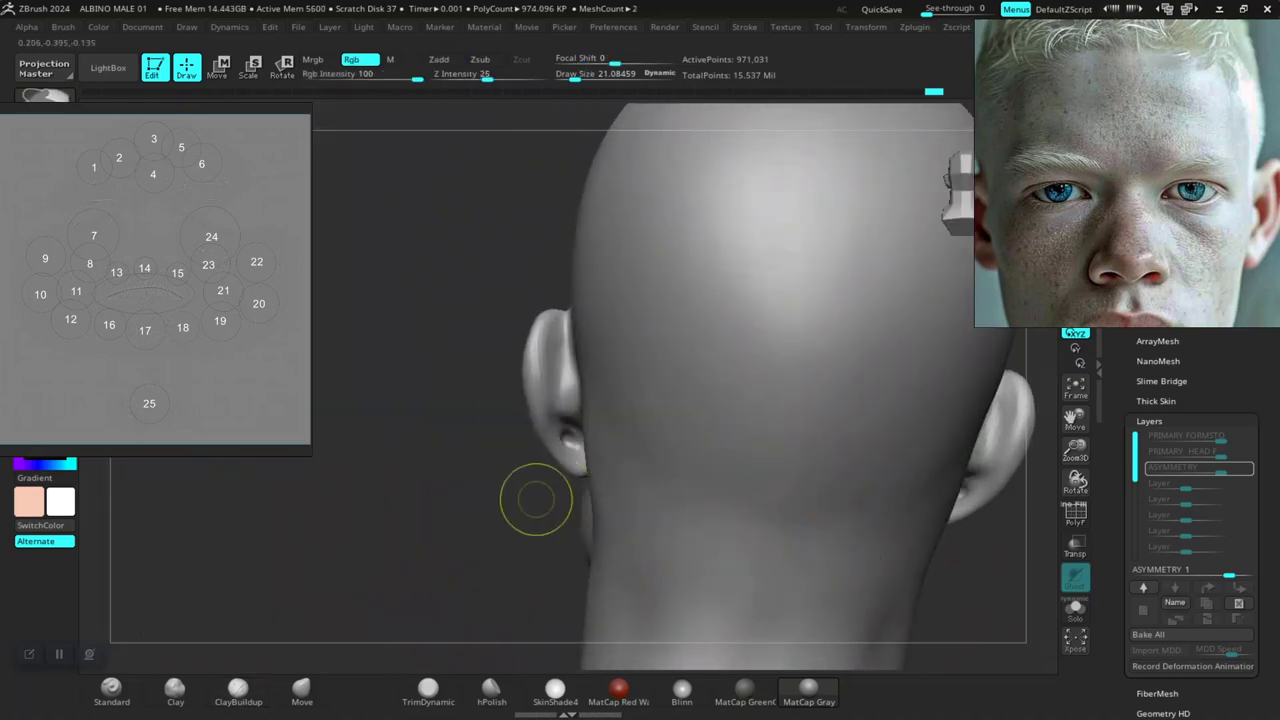
pyautogui.hotkey('ctrl', 'z')
pyautogui.hotkey('ctrl', 'z')
pyautogui.moveTo(427, 514); pyautogui.dragTo(840, 510)
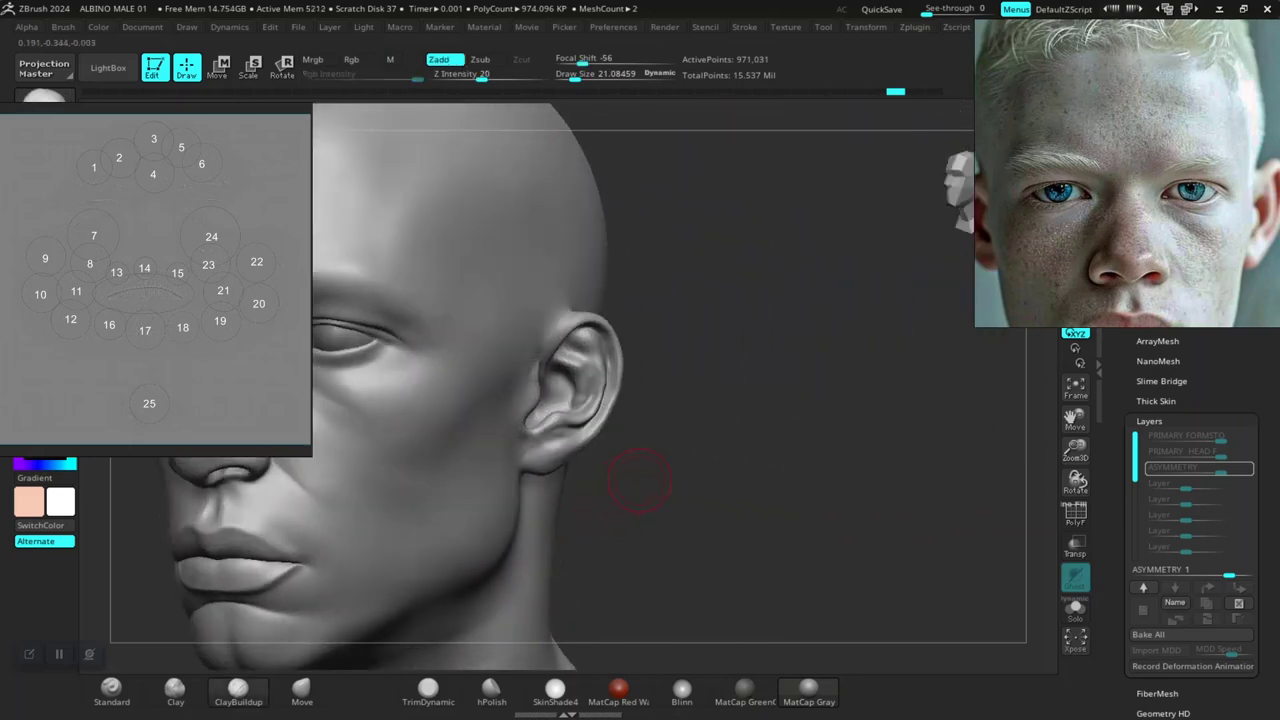
# Place the numbered face diagram beside the reference photo and change a mask option in the ClayBuildup brush's Auto Masking settings
pyautogui.moveTo(255, 285); pyautogui.dragTo(944, 265, button='right')
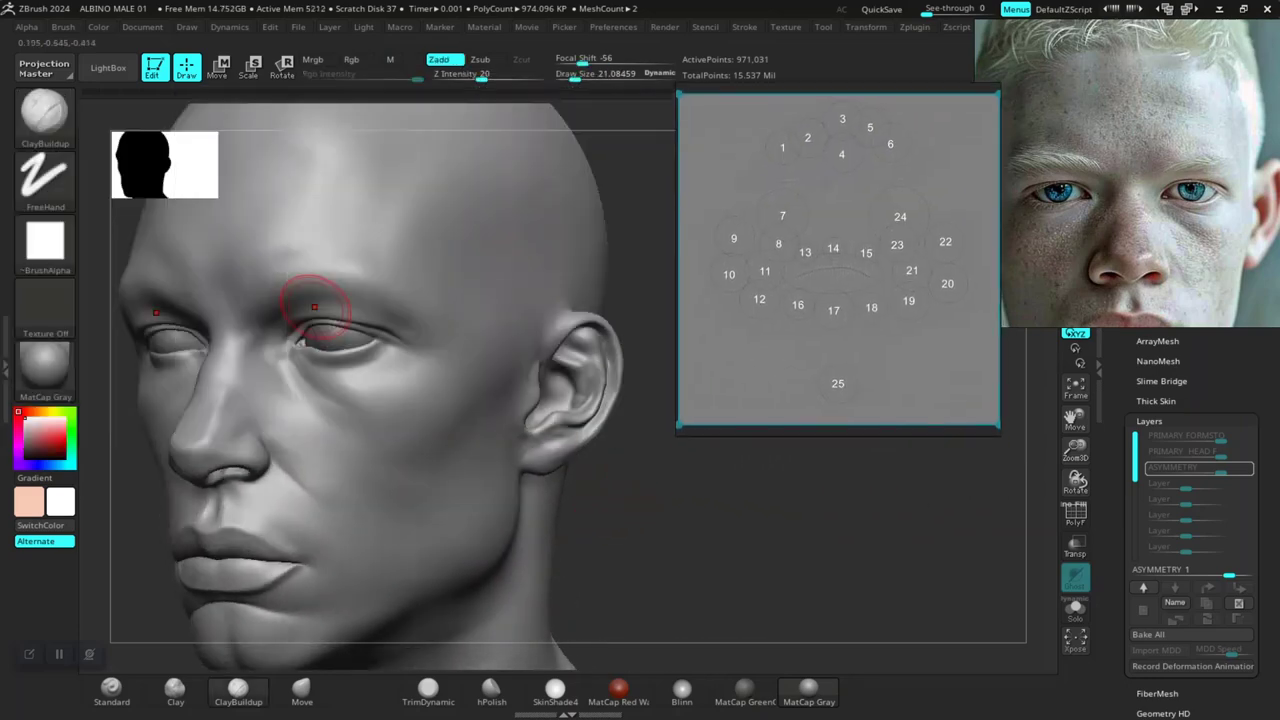
pyautogui.click(63, 27)
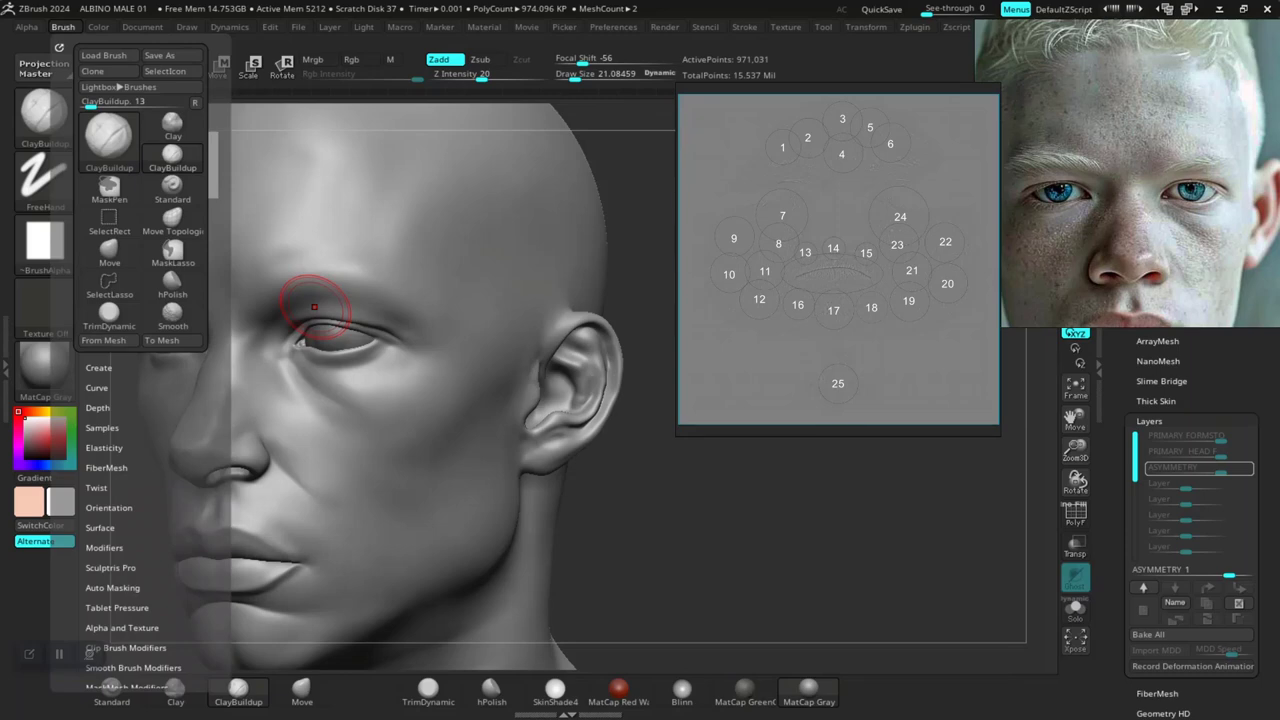
pyautogui.click(112, 588)
pyautogui.scroll(-5, 90, 652)
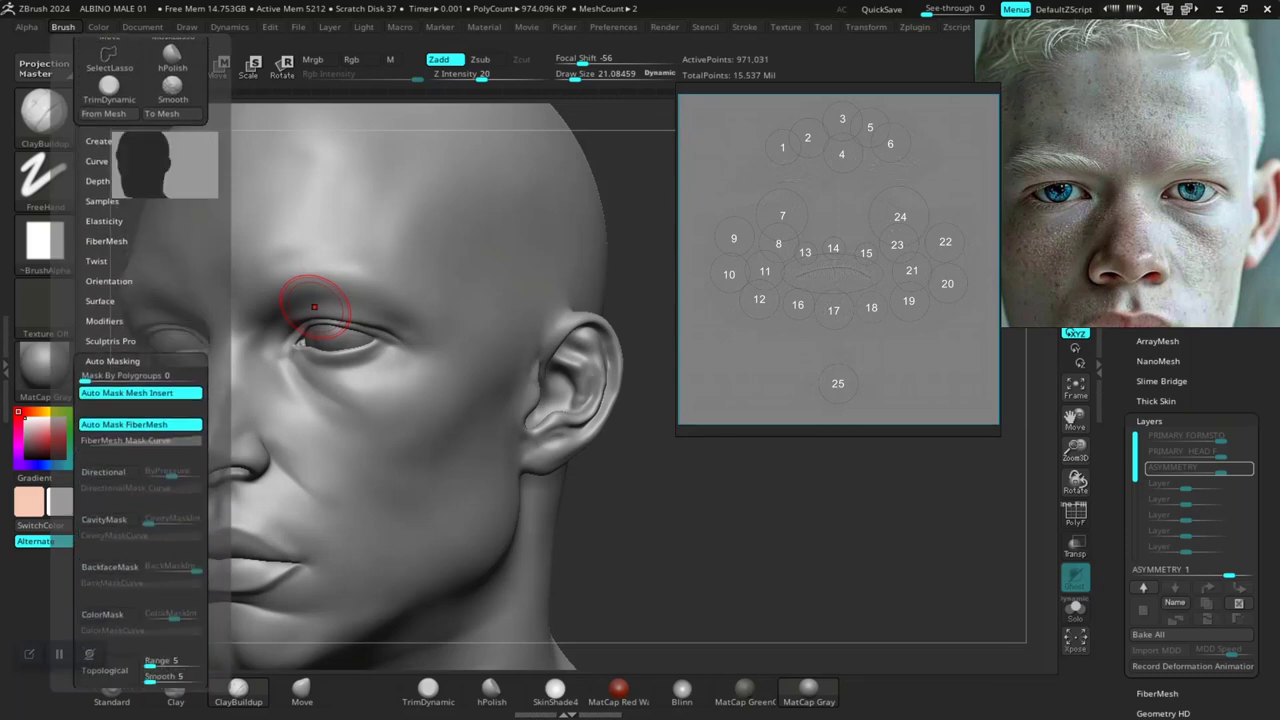
pyautogui.click(109, 518)
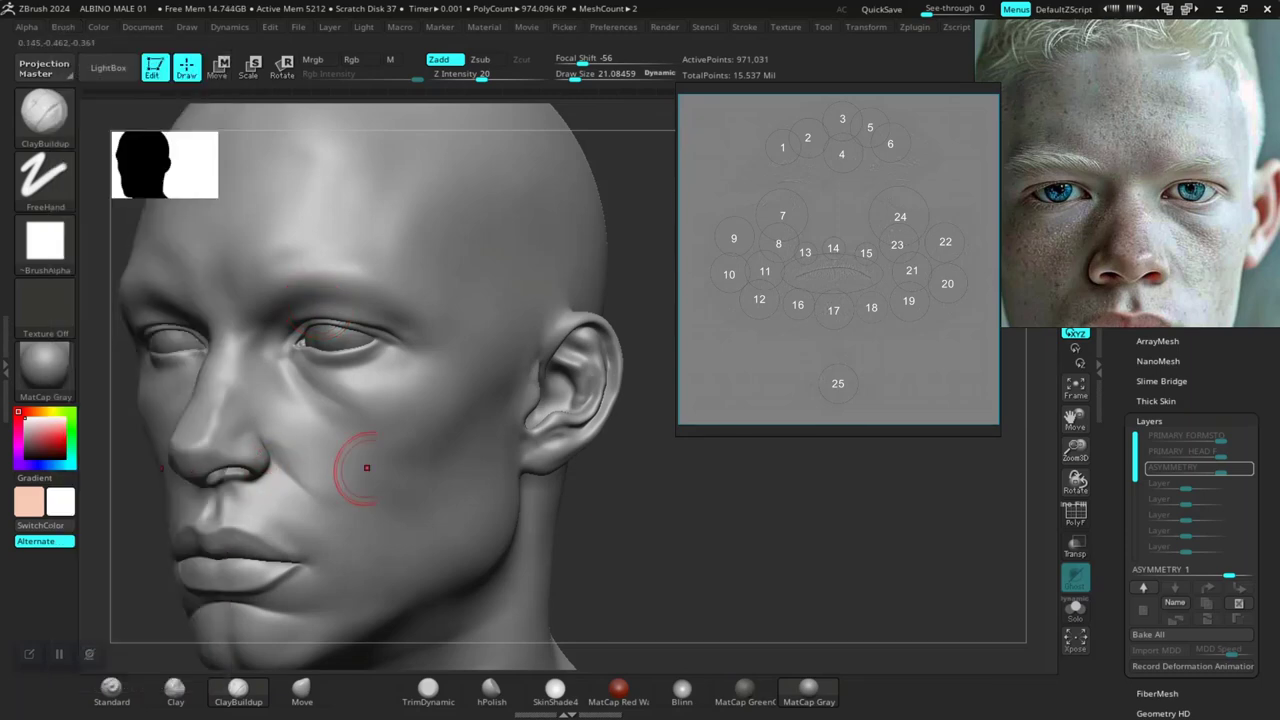
# Add a small ClayBuildup stroke to the upper part of the ear lobe and smooth it into the surrounding ear
pyautogui.keyDown('alt'); pyautogui.moveTo(706, 534); pyautogui.dragTo(640, 497); pyautogui.keyUp('alt')
pyautogui.moveTo(561, 431); pyautogui.dragTo(569, 432)
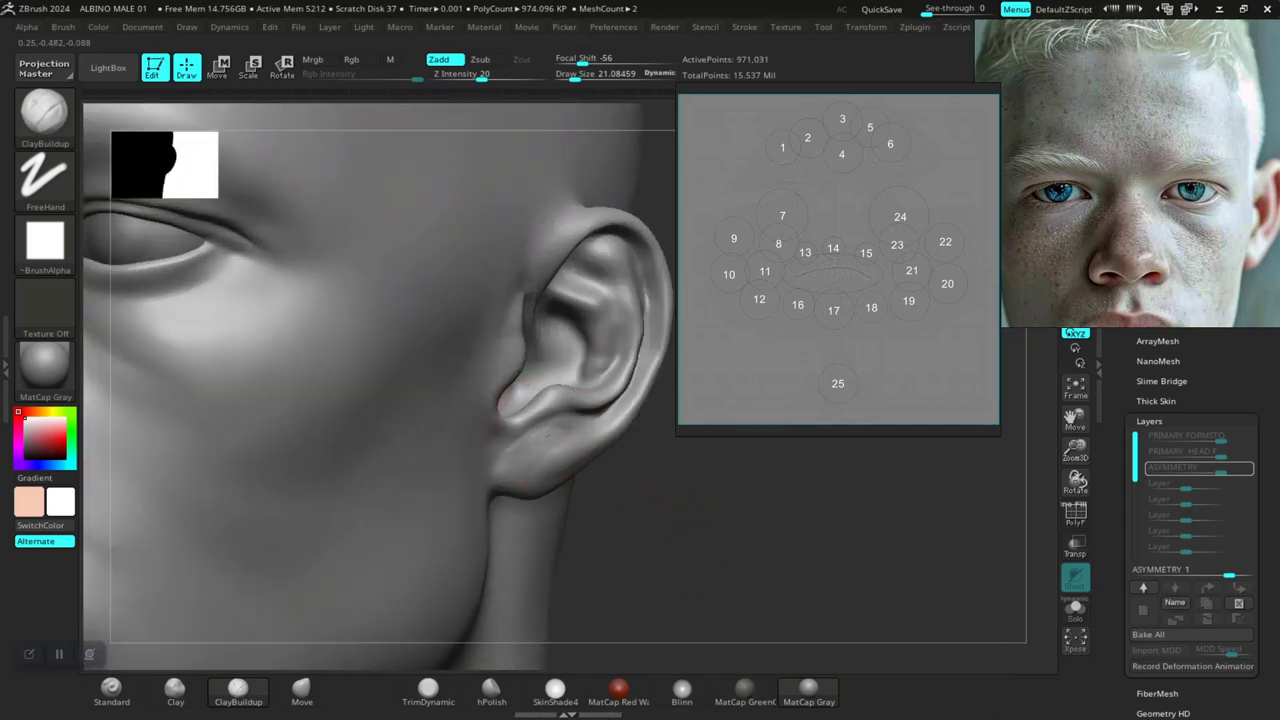
pyautogui.keyDown('shift'); pyautogui.moveTo(557, 443); pyautogui.dragTo(562, 440); pyautogui.keyUp('shift')
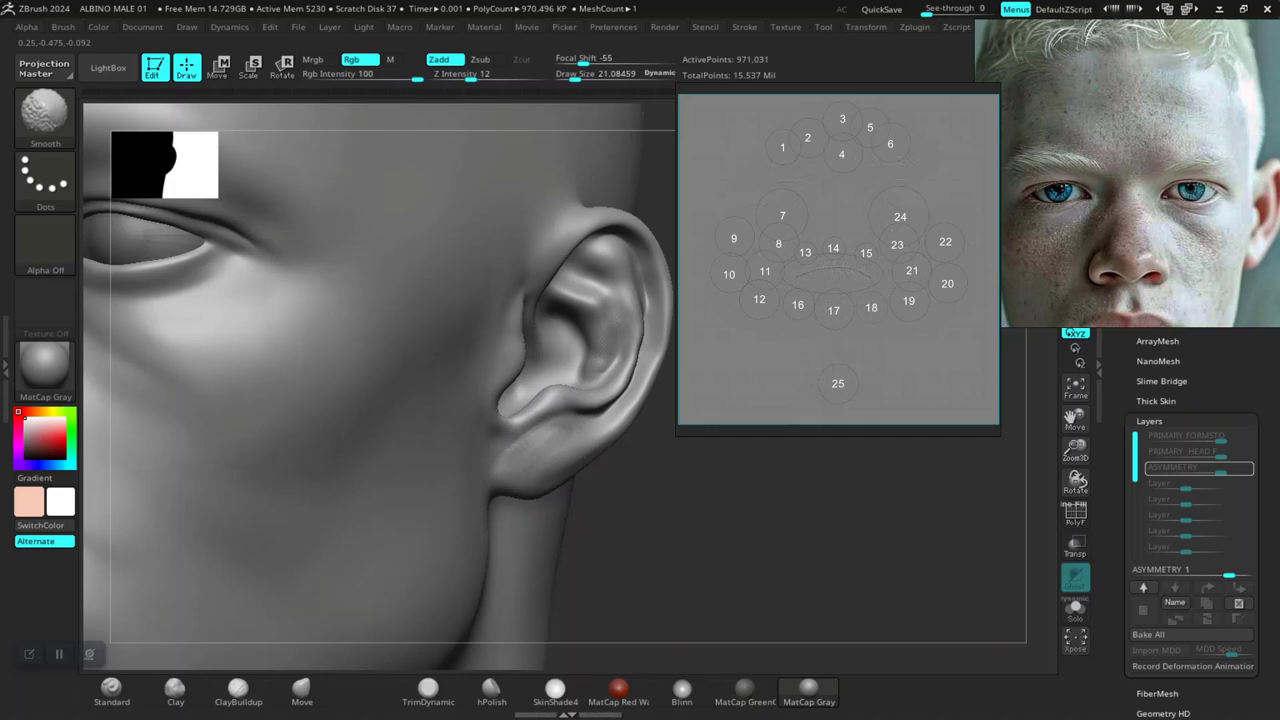
# Frame the head from the front and move the numbered face diagram off the portrait reference to the opposite side of the canvas
pyautogui.keyDown('alt'); pyautogui.moveTo(748, 557); pyautogui.dragTo(735, 515); pyautogui.keyUp('alt')
pyautogui.moveTo(735, 540); pyautogui.dragTo(430, 542)
pyautogui.moveTo(540, 490)
pyautogui.mouseDown()
pyautogui.moveTo(565, 490)
pyautogui.moveTo(553, 492)
pyautogui.mouseUp()
pyautogui.keyDown('alt'); pyautogui.moveTo(460, 520); pyautogui.dragTo(448, 455); pyautogui.keyUp('alt')
pyautogui.moveTo(400, 500); pyautogui.dragTo(675, 440)
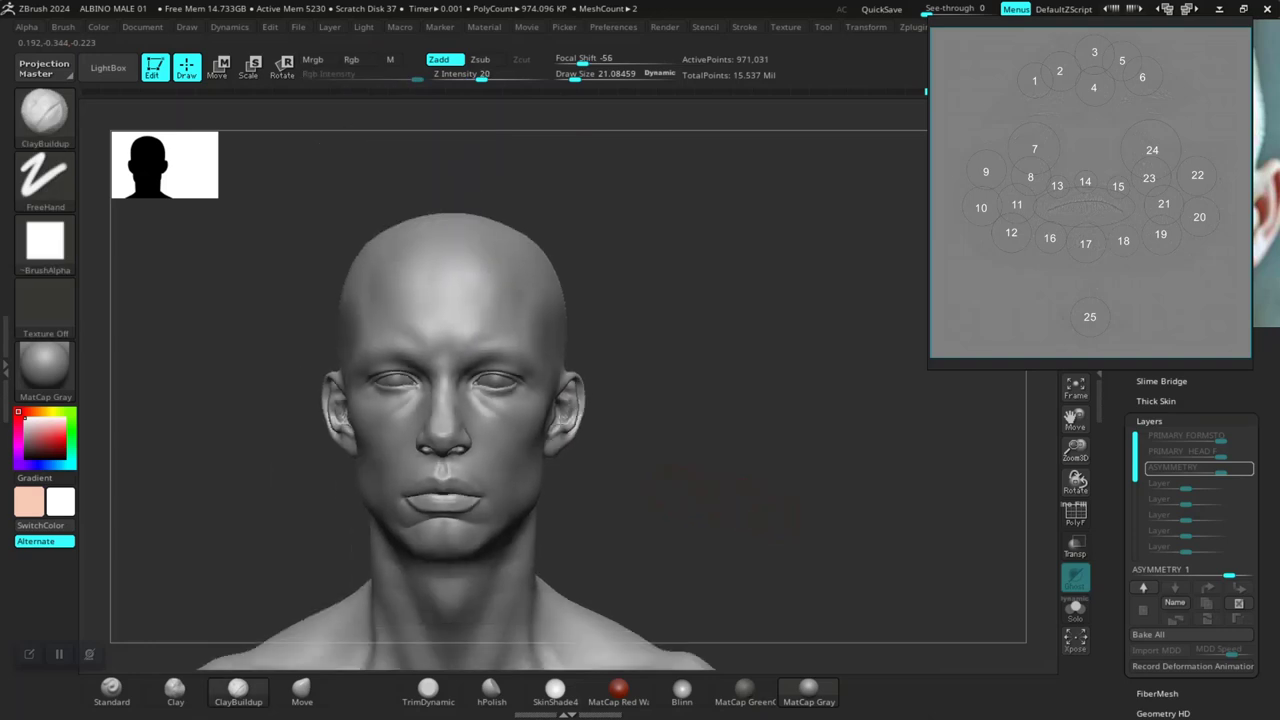
pyautogui.keyDown('alt'); pyautogui.moveTo(677, 491); pyautogui.dragTo(804, 482); pyautogui.keyUp('alt')
pyautogui.moveTo(985, 350); pyautogui.dragTo(271, 423, button='right')
pyautogui.moveTo(960, 385); pyautogui.dragTo(717, 476)
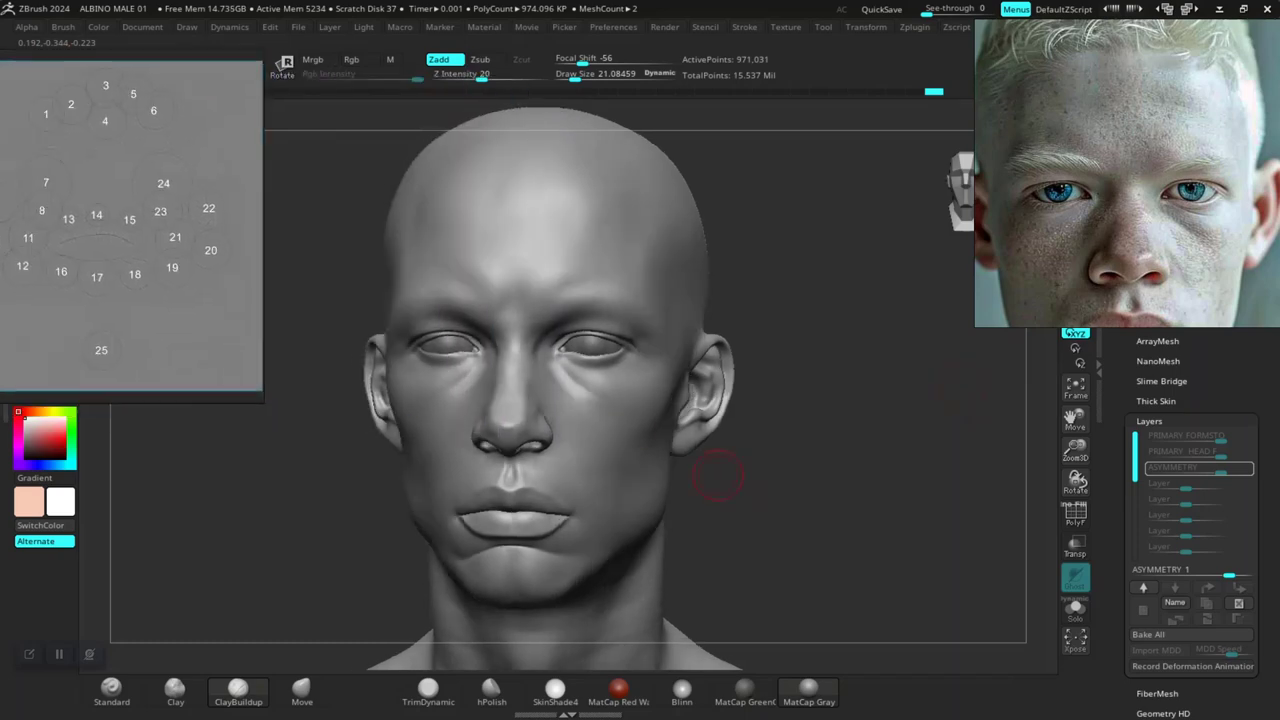
# Smooth the ear lobe where it attaches to the jaw on the other side of the head
pyautogui.moveTo(817, 534)
pyautogui.mouseDown()
pyautogui.moveTo(900, 531)
pyautogui.moveTo(837, 565)
pyautogui.moveTo(837, 585)
pyautogui.mouseUp()
pyautogui.moveTo(837, 545); pyautogui.dragTo(885, 545)
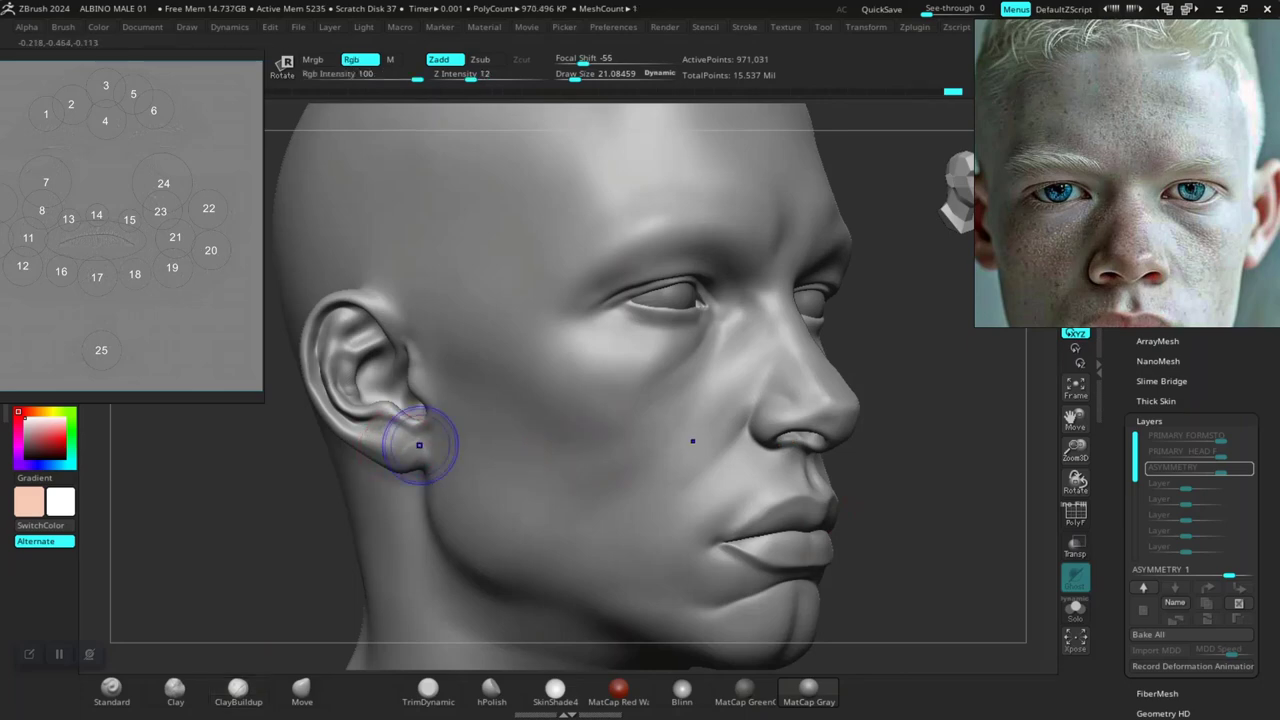
pyautogui.keyDown('shift'); pyautogui.moveTo(420, 446); pyautogui.dragTo(414, 448); pyautogui.keyUp('shift')
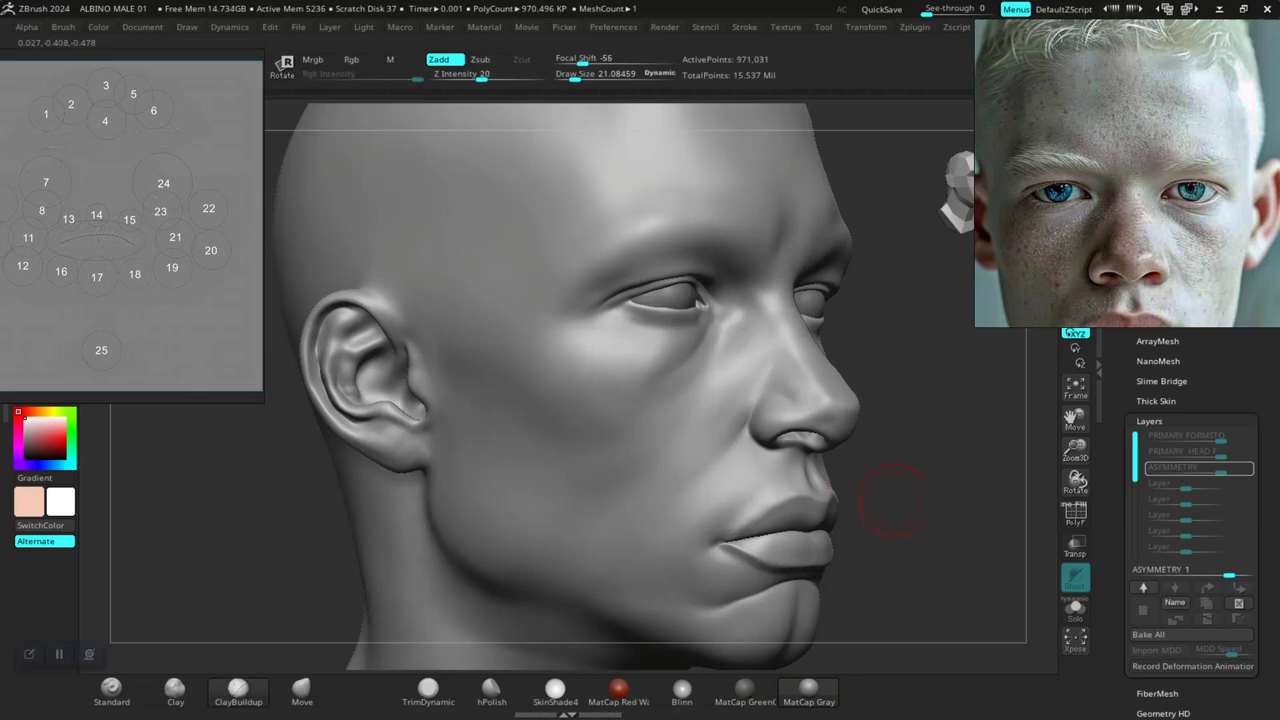
pyautogui.moveTo(894, 500)
pyautogui.keyDown('alt'); pyautogui.mouseDown()
pyautogui.moveTo(894, 455)
pyautogui.moveTo(965, 455)
pyautogui.moveTo(905, 455)
pyautogui.moveTo(814, 494)
pyautogui.moveTo(868, 495)
pyautogui.mouseUp(); pyautogui.keyUp('alt')
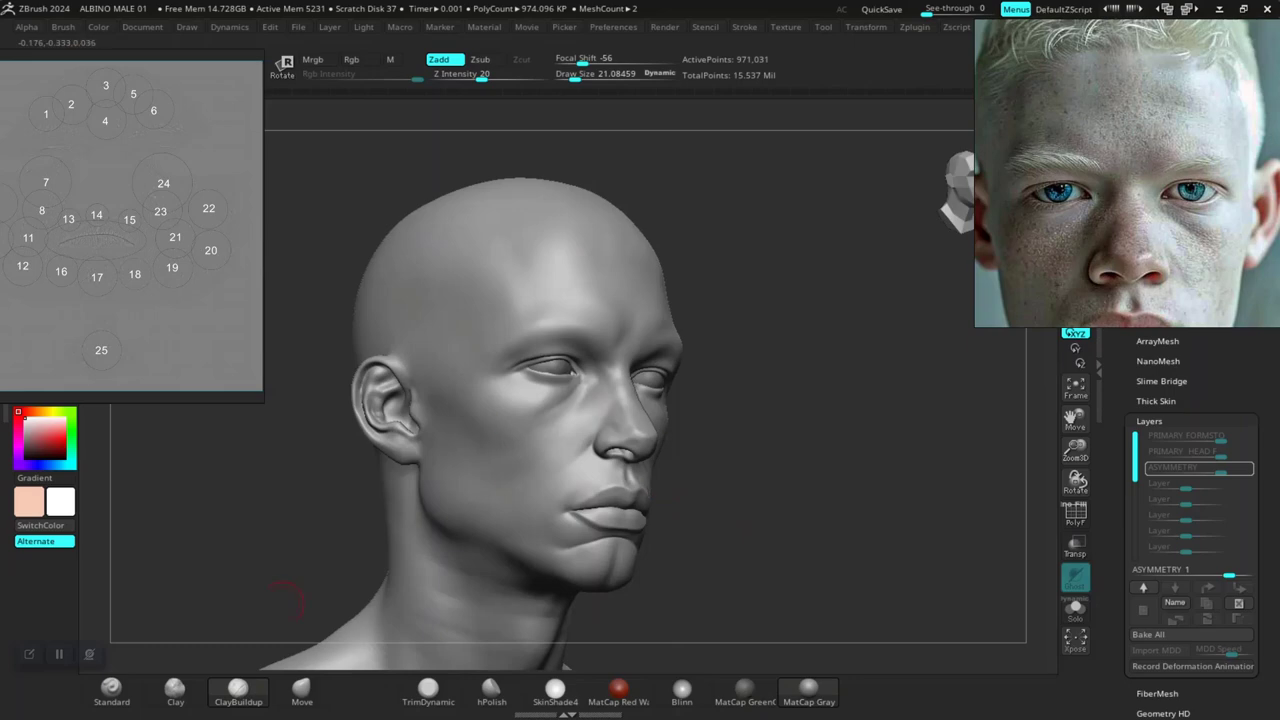
# Reshape the lower edge of the ear lobe at a lower subdivision level using the Move brush with a Draw Size of about 39
pyautogui.click(302, 690)
pyautogui.keyDown('alt'); pyautogui.moveTo(286, 523); pyautogui.dragTo(296, 600); pyautogui.keyUp('alt')
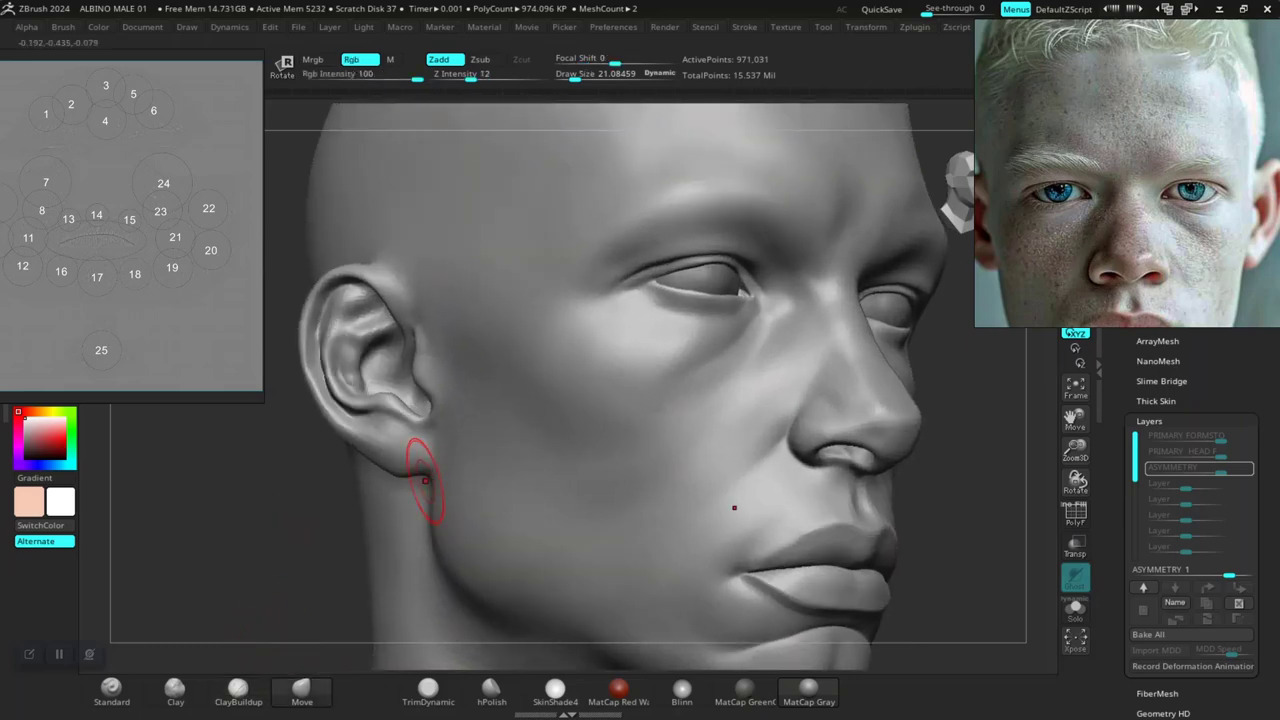
pyautogui.press('shift')
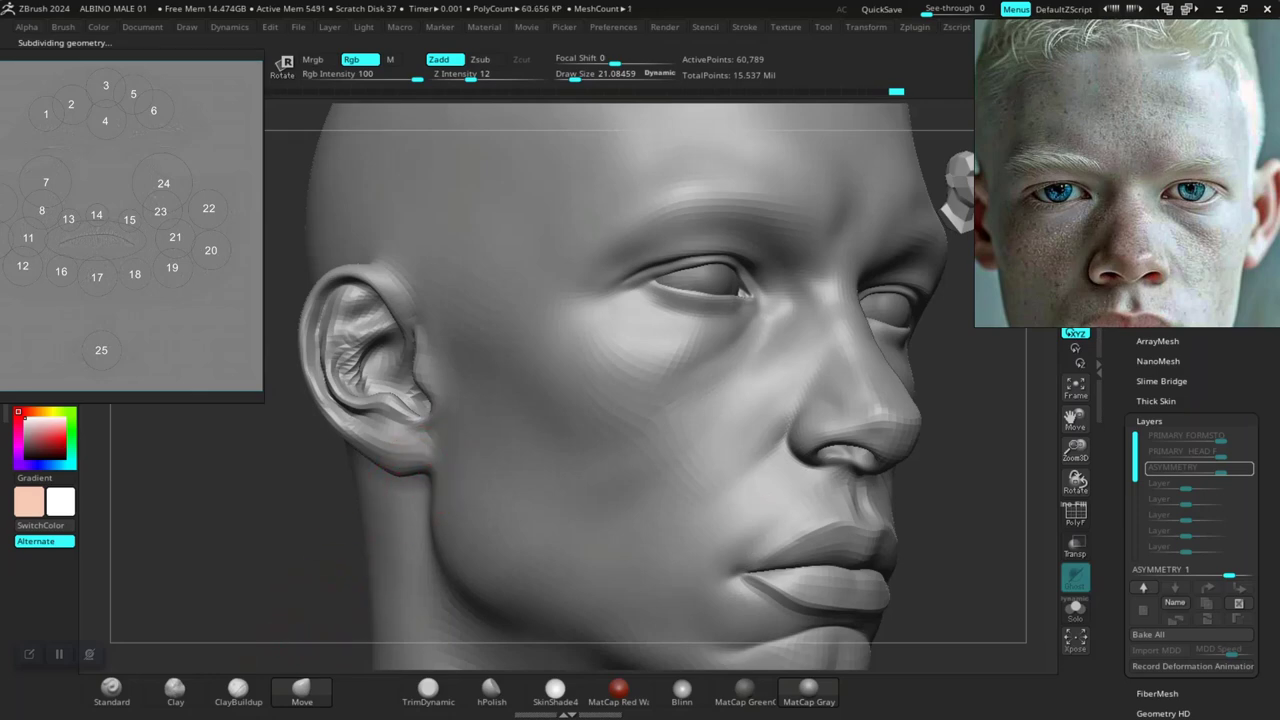
pyautogui.press('space')
pyautogui.moveTo(406, 462); pyautogui.dragTo(421, 463)
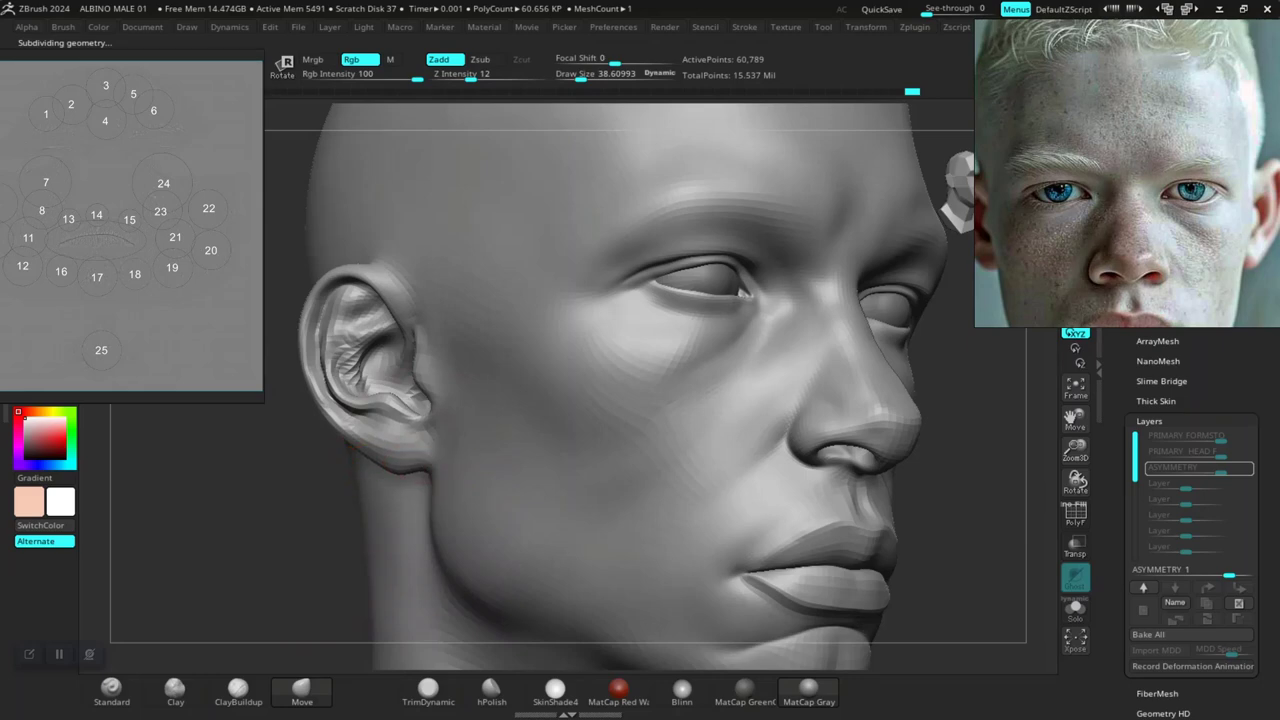
pyautogui.moveTo(410, 474); pyautogui.dragTo(457, 269, button='right')
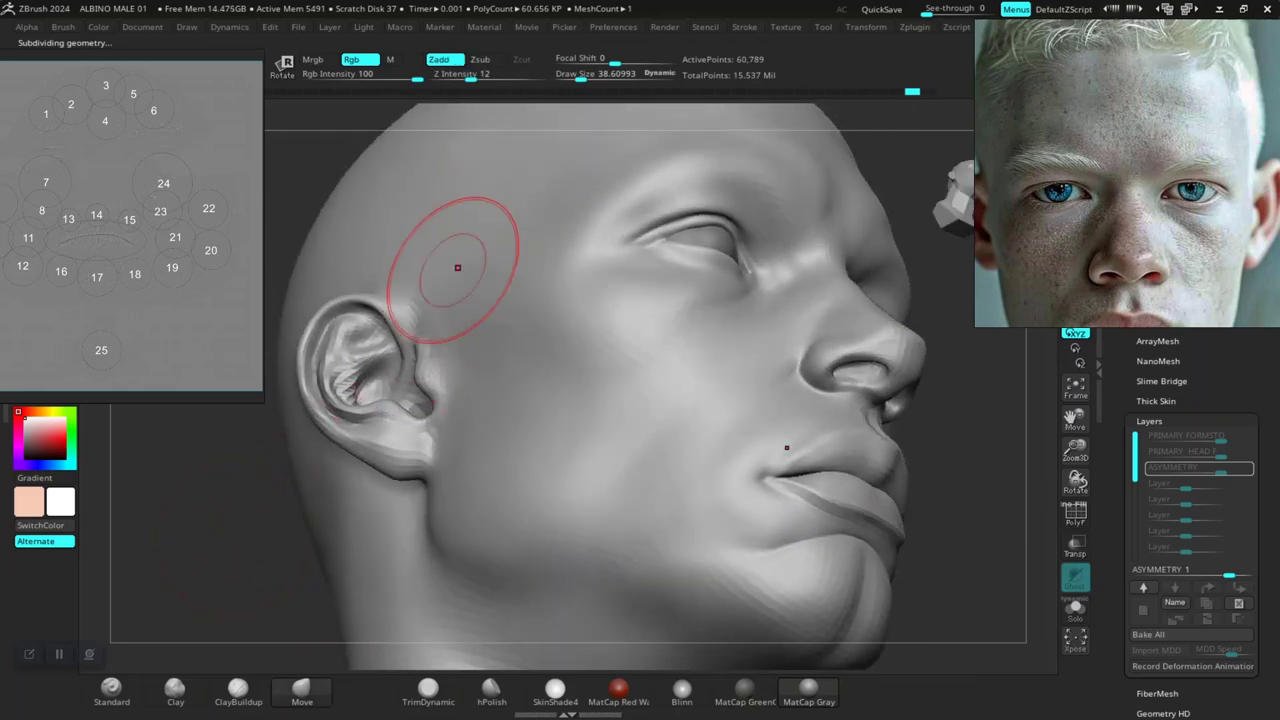
pyautogui.moveTo(430, 478); pyautogui.dragTo(429, 465)
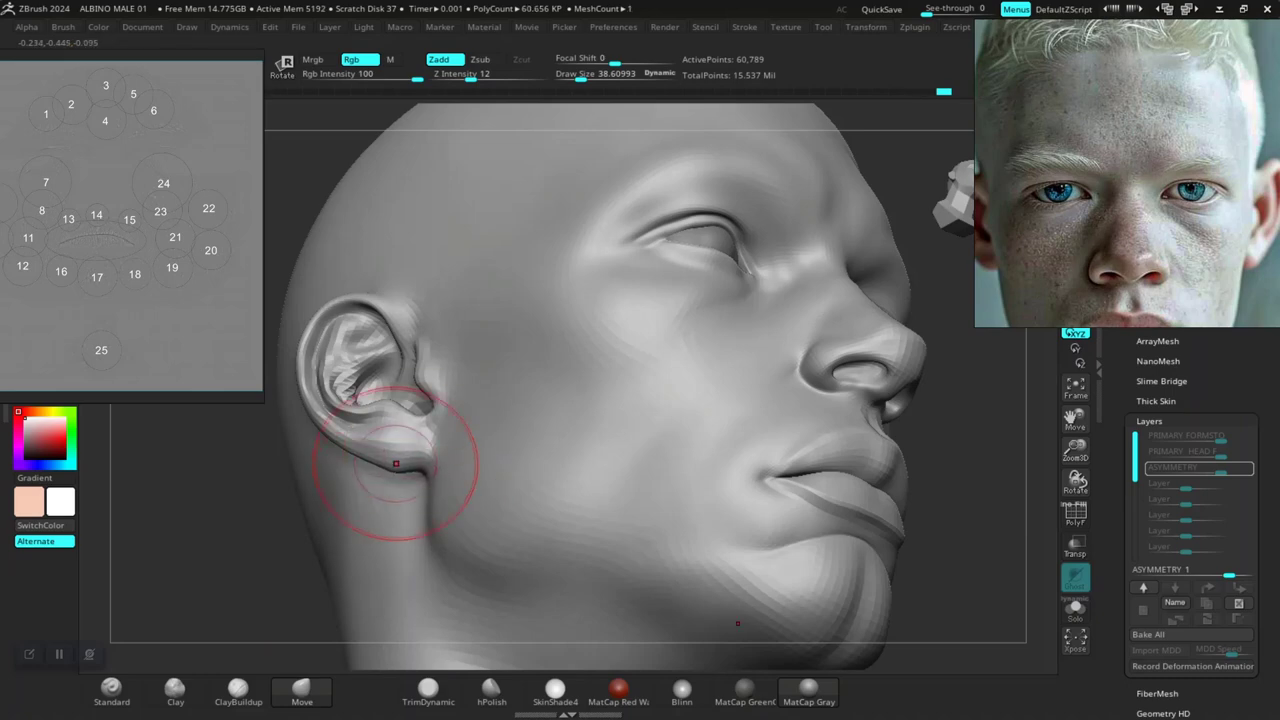
# Adjust the ears from the front with the Move brush, setting Draw Size to about 81 and Z Intensity to 30
pyautogui.moveTo(865, 578)
pyautogui.keyDown('ctrl'); pyautogui.mouseDown(button='right')
pyautogui.moveTo(862, 500)
pyautogui.moveTo(751, 511)
pyautogui.moveTo(750, 625)
pyautogui.mouseUp(button='right'); pyautogui.keyUp('ctrl')
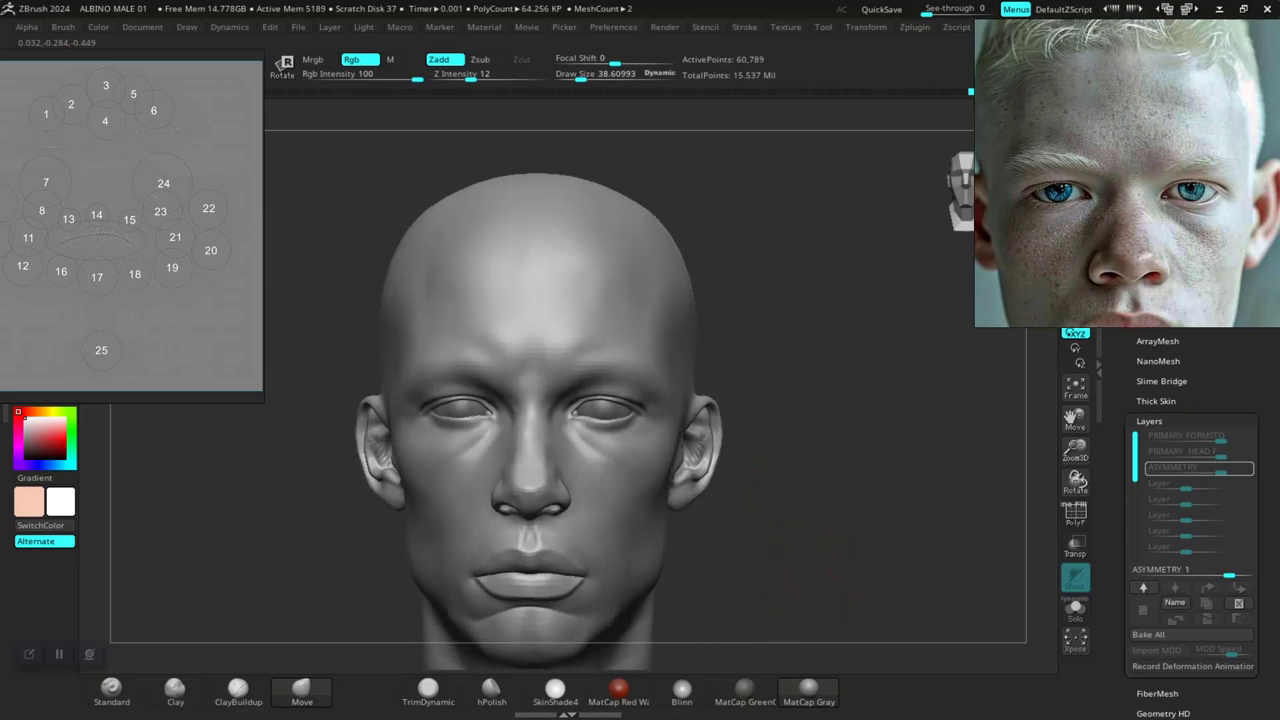
pyautogui.moveTo(750, 560)
pyautogui.mouseDown(button='right')
pyautogui.moveTo(655, 530)
pyautogui.moveTo(722, 515)
pyautogui.mouseUp(button='right')
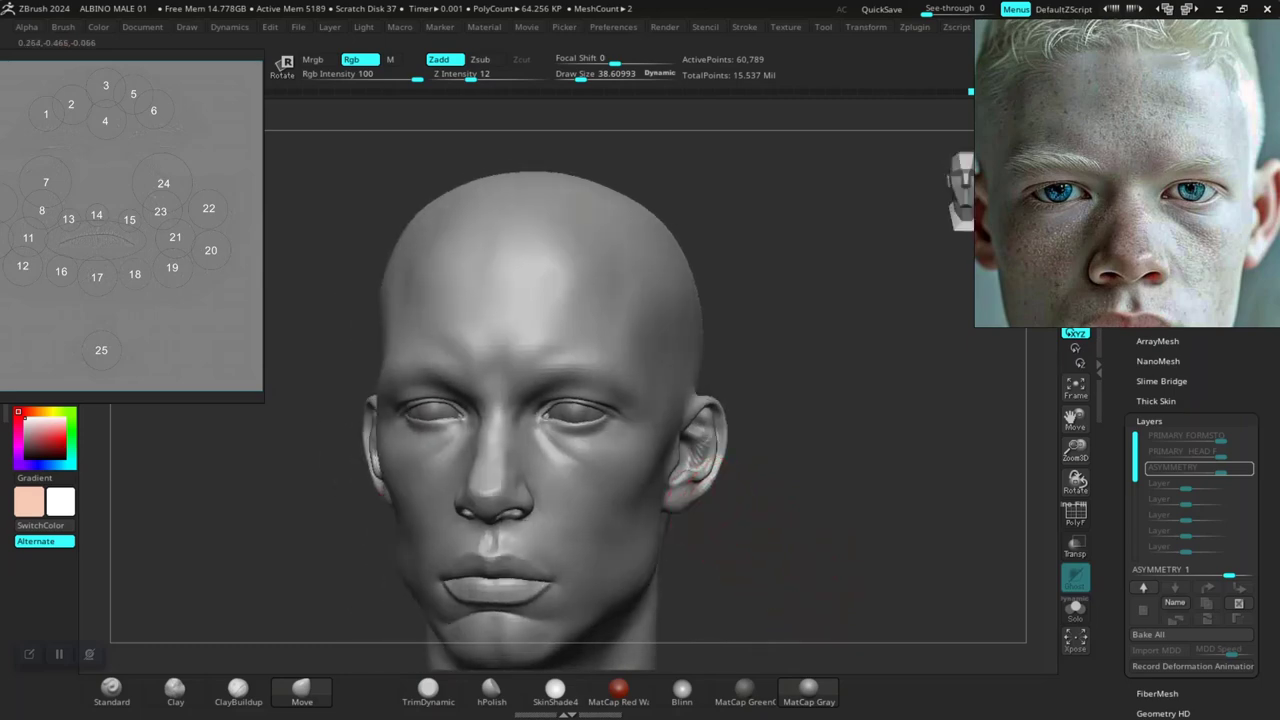
pyautogui.keyDown('shift'); pyautogui.moveTo(787, 453); pyautogui.dragTo(800, 458, button='right'); pyautogui.keyUp('shift')
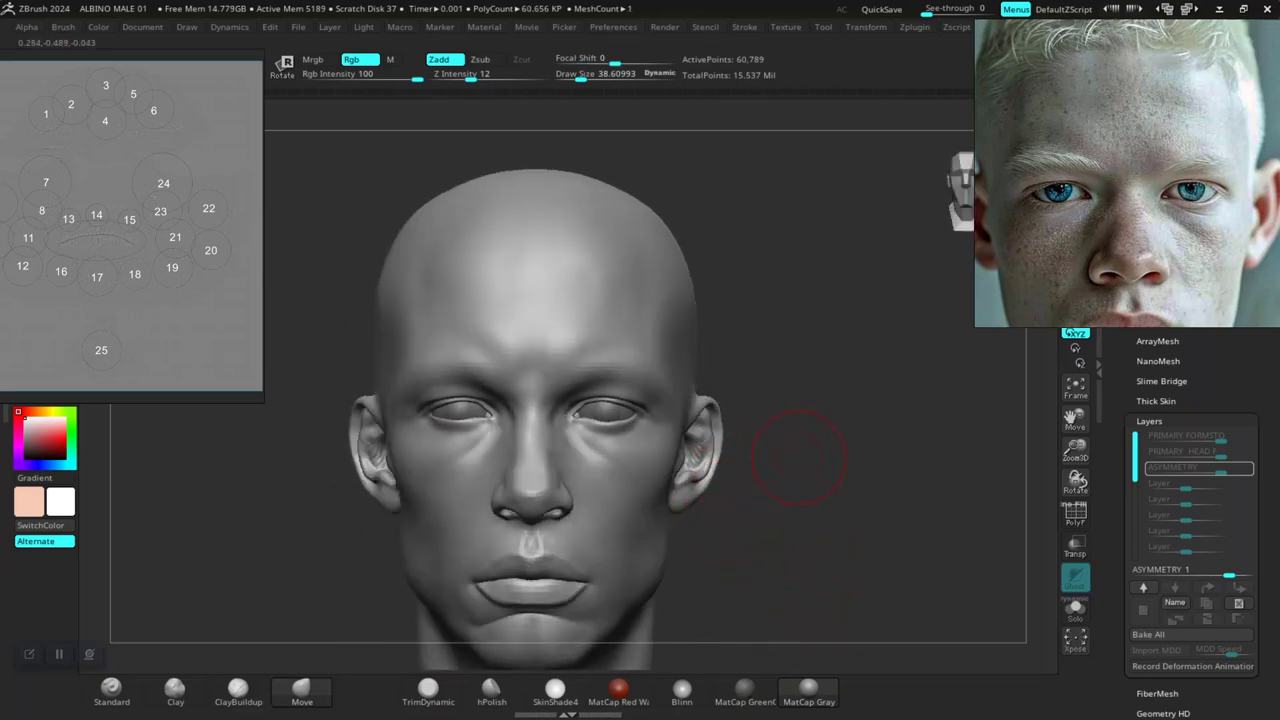
pyautogui.press('space')
pyautogui.moveTo(785, 438); pyautogui.dragTo(721, 444)
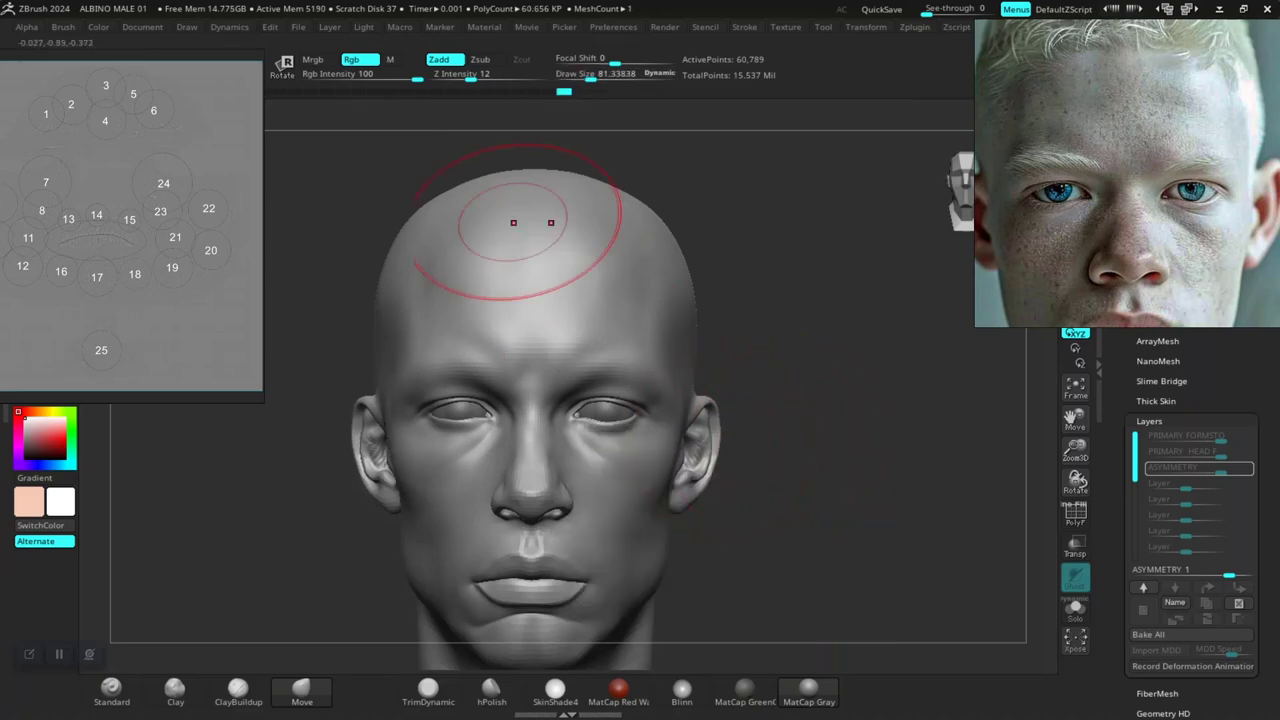
pyautogui.click(493, 77)
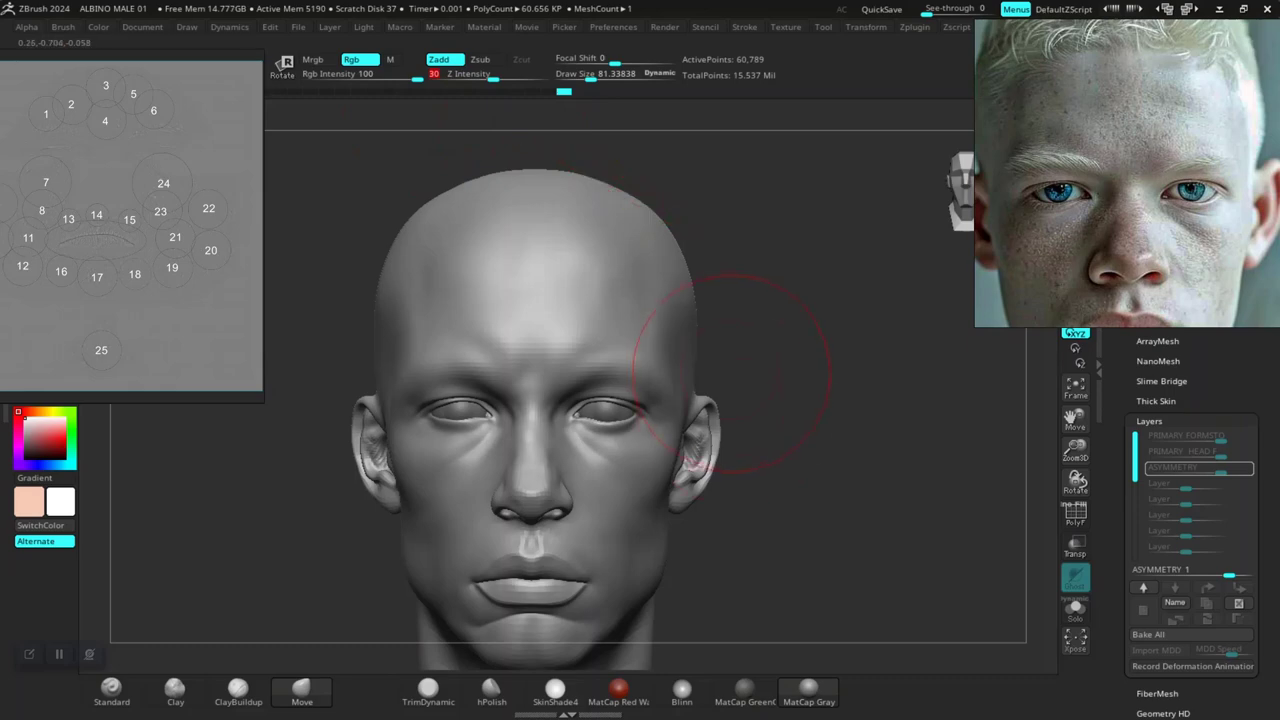
pyautogui.moveTo(721, 446); pyautogui.dragTo(715, 446)
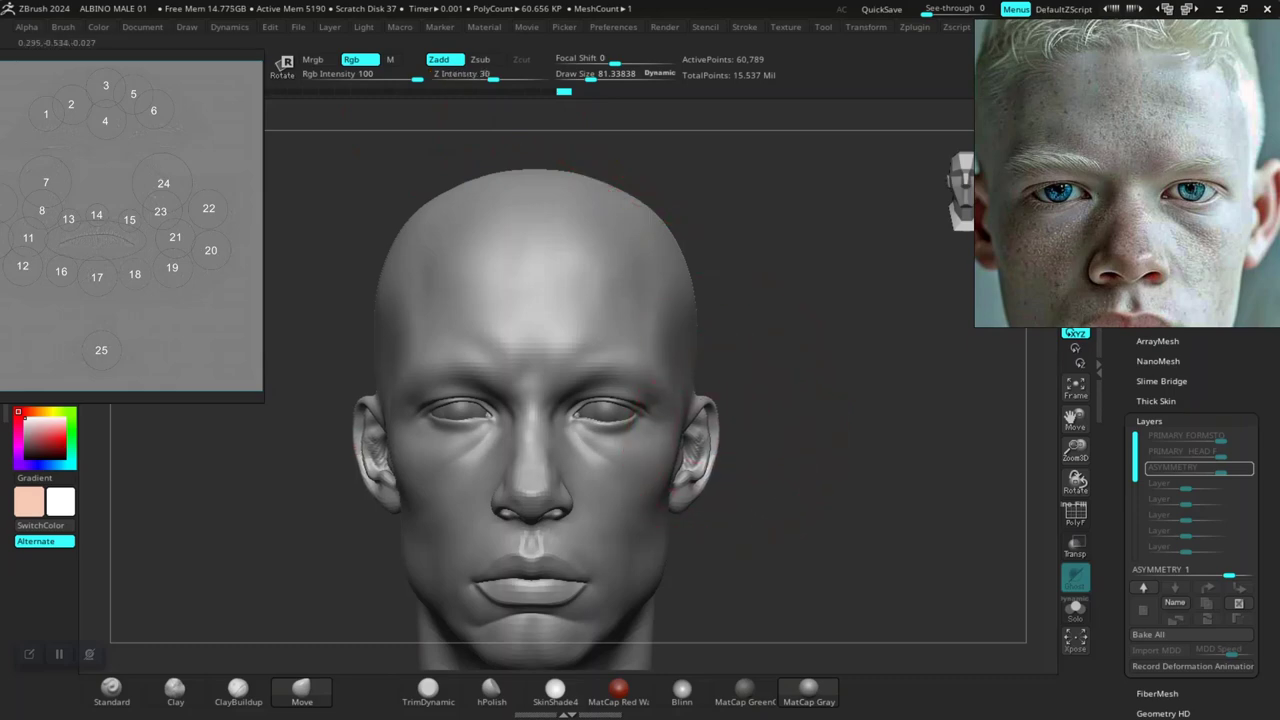
# Raise the head to its highest subdivision level and save the project over the existing ALBINO MALE 01 file
pyautogui.keyDown('alt'); pyautogui.moveTo(847, 525); pyautogui.dragTo(774, 457); pyautogui.keyUp('alt')
pyautogui.keyDown('alt'); pyautogui.moveTo(867, 505); pyautogui.dragTo(857, 461); pyautogui.keyUp('alt')
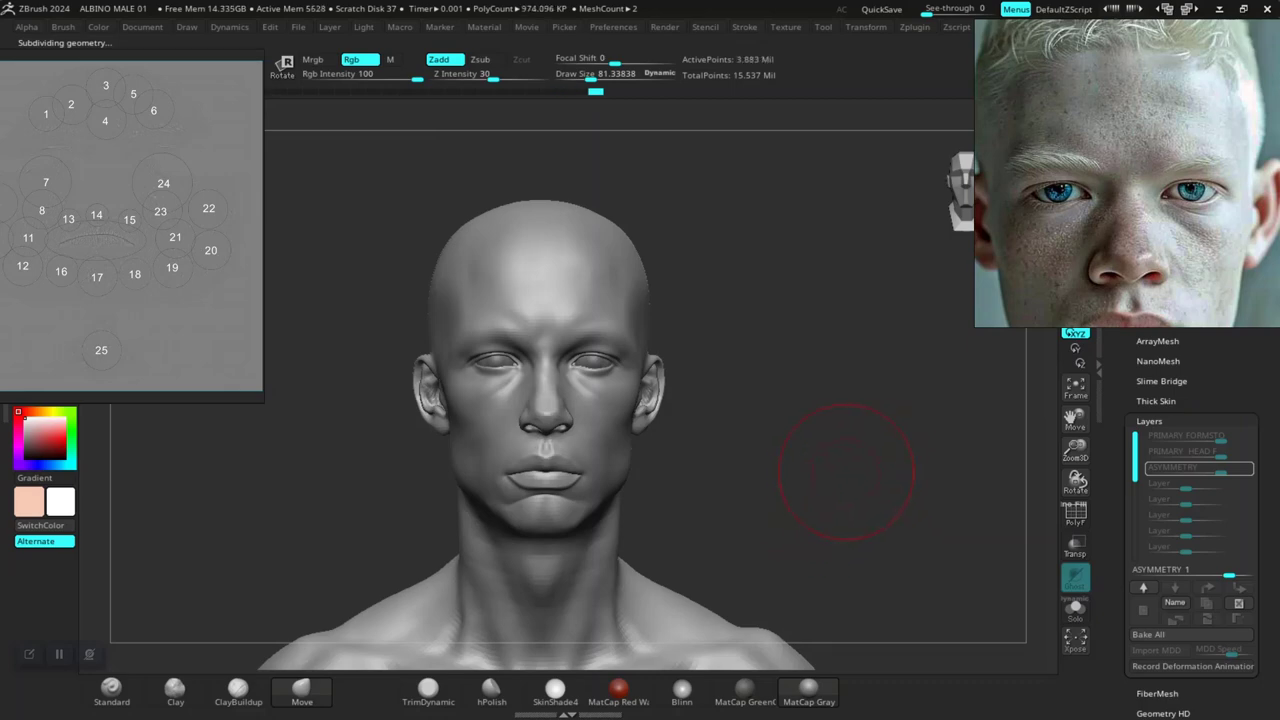
pyautogui.moveTo(943, 490); pyautogui.dragTo(866, 500)
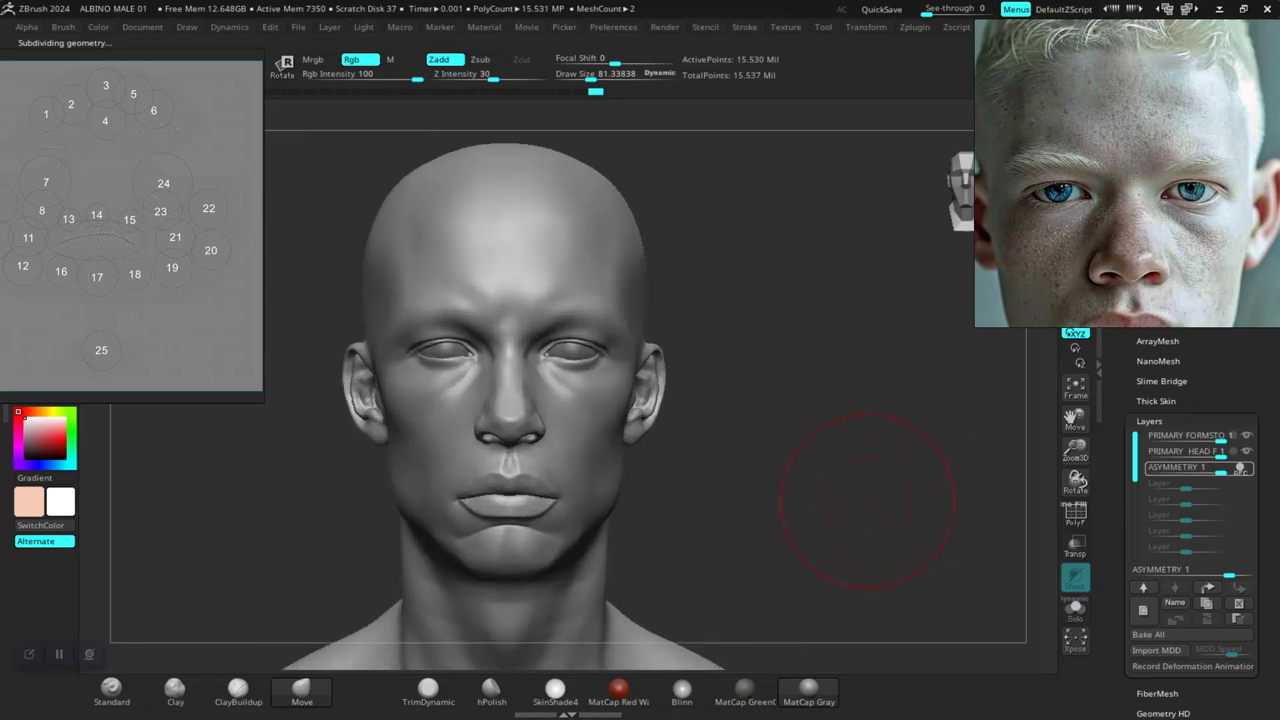
pyautogui.hotkey('ctrl', 's')
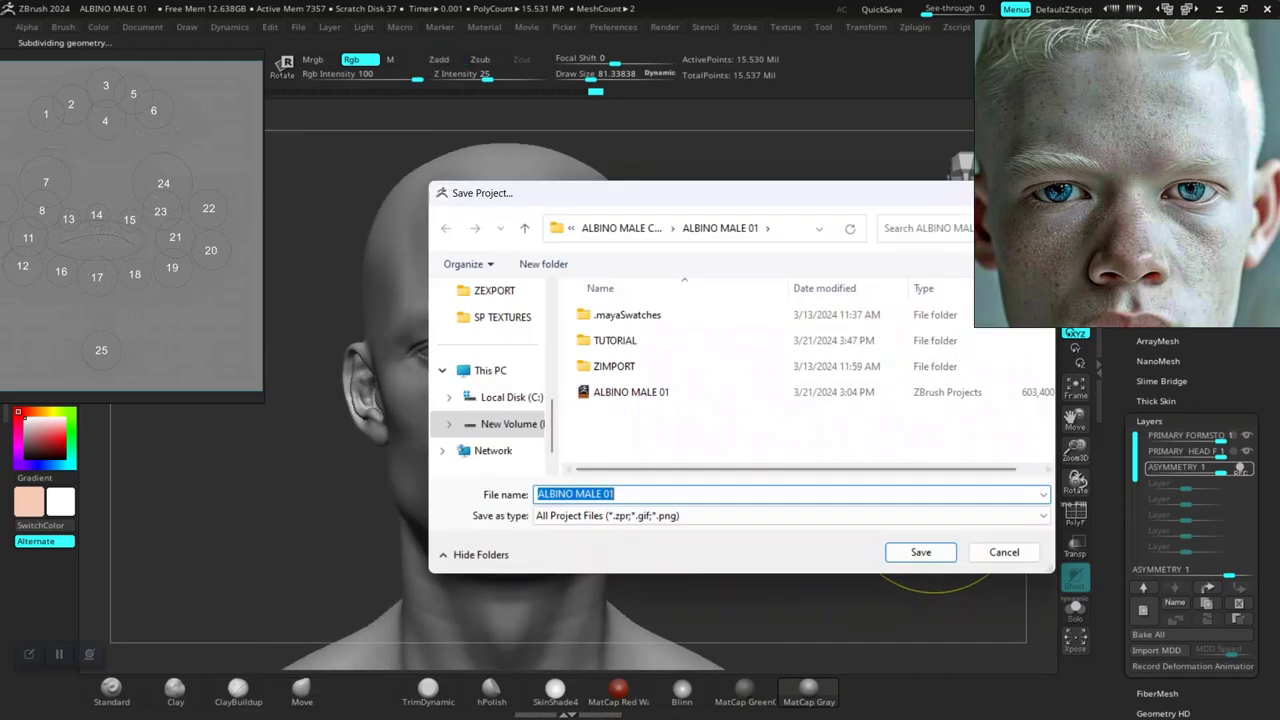
pyautogui.click(920, 552)
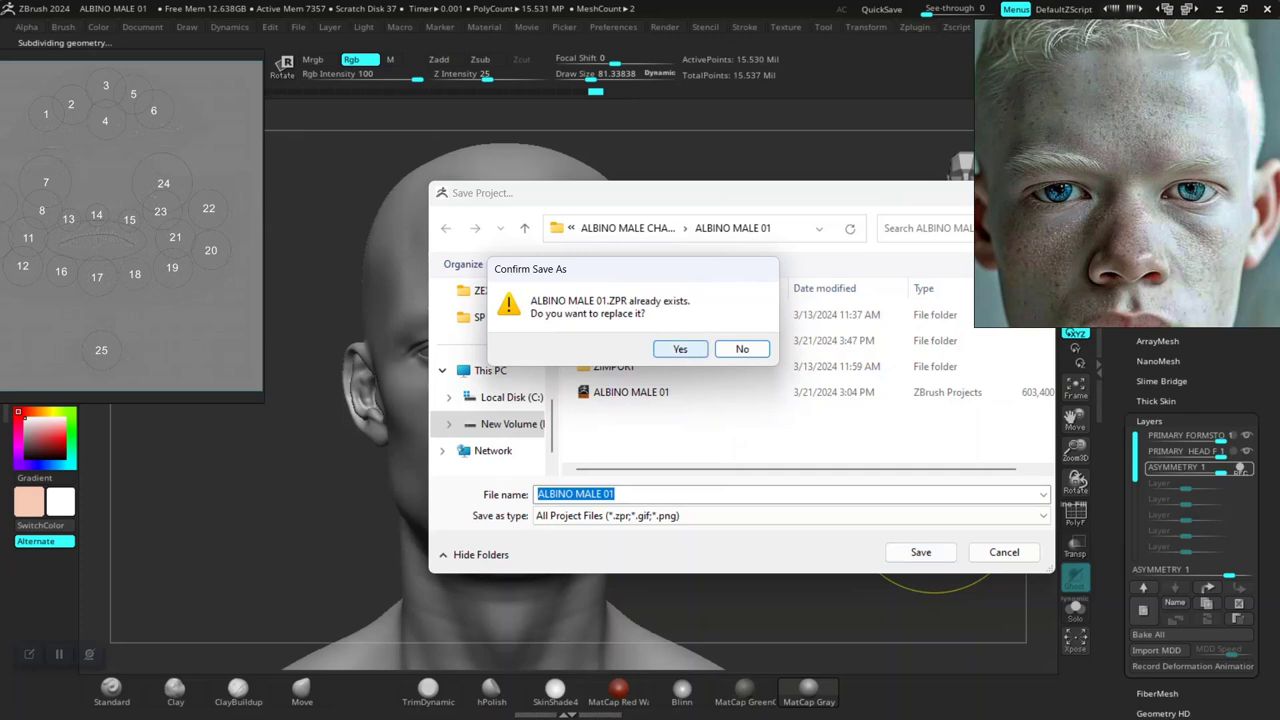
pyautogui.click(681, 349)
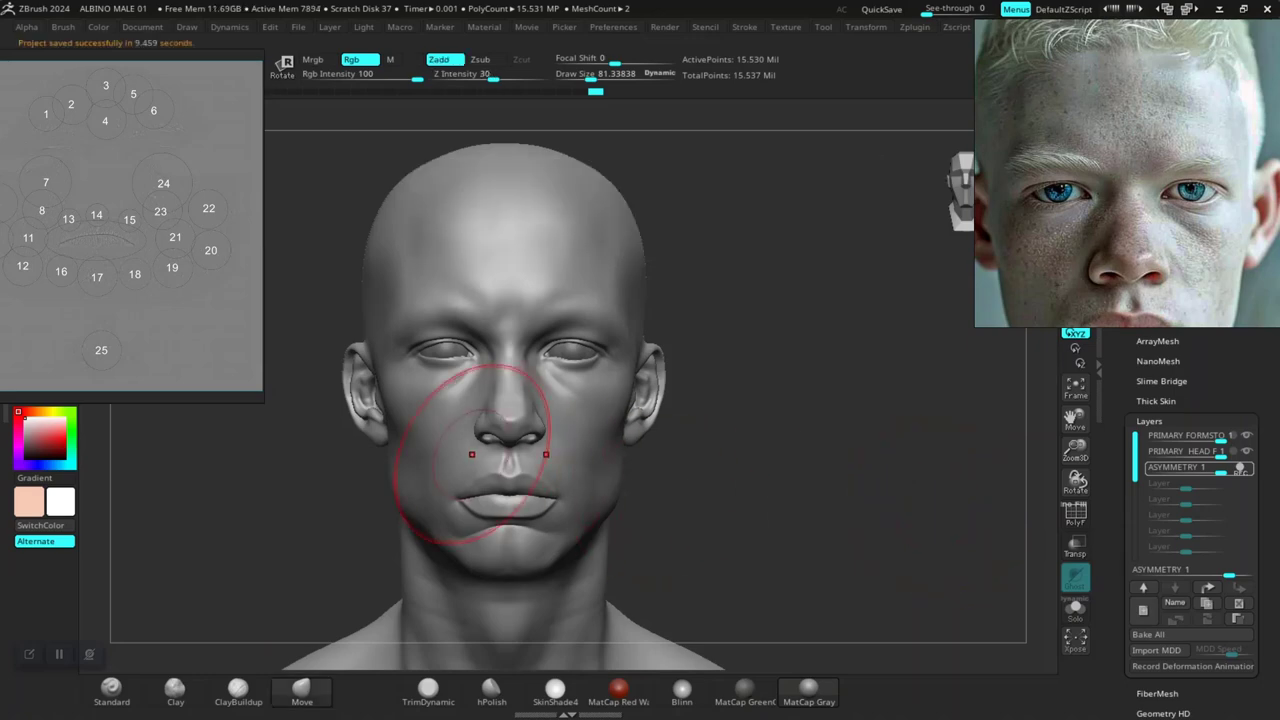
# Set the Move brush's Draw Size to about 33 and frame the face from the front
pyautogui.moveTo(872, 448)
pyautogui.mouseDown()
pyautogui.moveTo(892, 470)
pyautogui.moveTo(872, 412)
pyautogui.moveTo(858, 412)
pyautogui.mouseUp()
pyautogui.press('space')
pyautogui.moveTo(823, 457)
pyautogui.keyDown('alt'); pyautogui.mouseDown()
pyautogui.moveTo(877, 465)
pyautogui.moveTo(900, 523)
pyautogui.moveTo(905, 503)
pyautogui.mouseUp(); pyautogui.keyUp('alt')
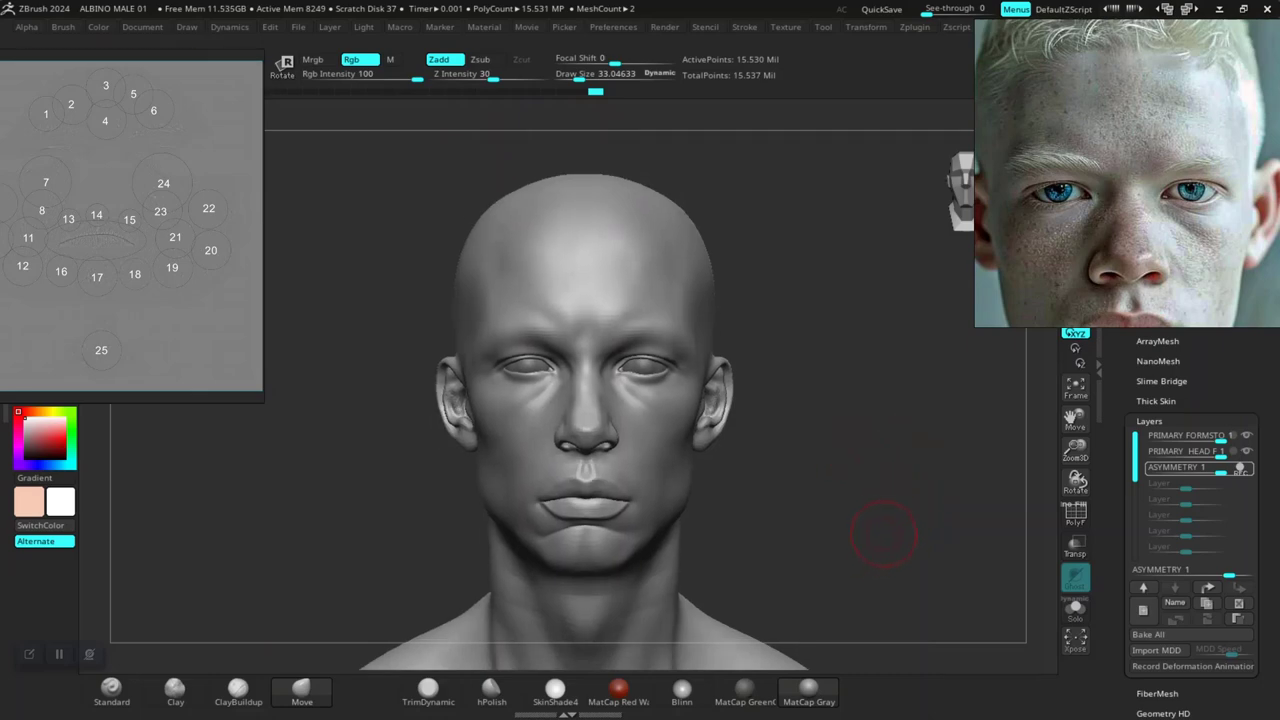
pyautogui.moveTo(850, 476)
pyautogui.keyDown('alt'); pyautogui.mouseDown()
pyautogui.moveTo(828, 454)
pyautogui.moveTo(876, 497)
pyautogui.mouseUp(); pyautogui.keyUp('alt')
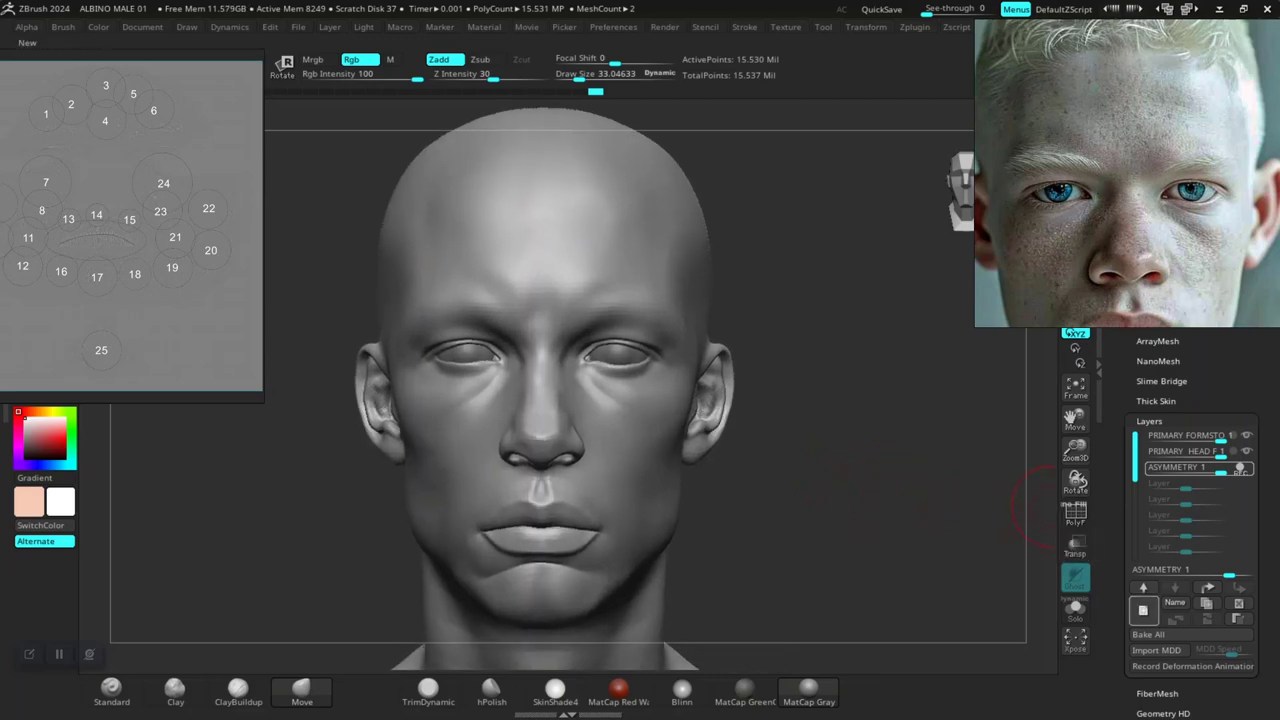
# Create a new sculpting layer above ASYMMETRY and name it BASE PORES
pyautogui.click(1143, 609)
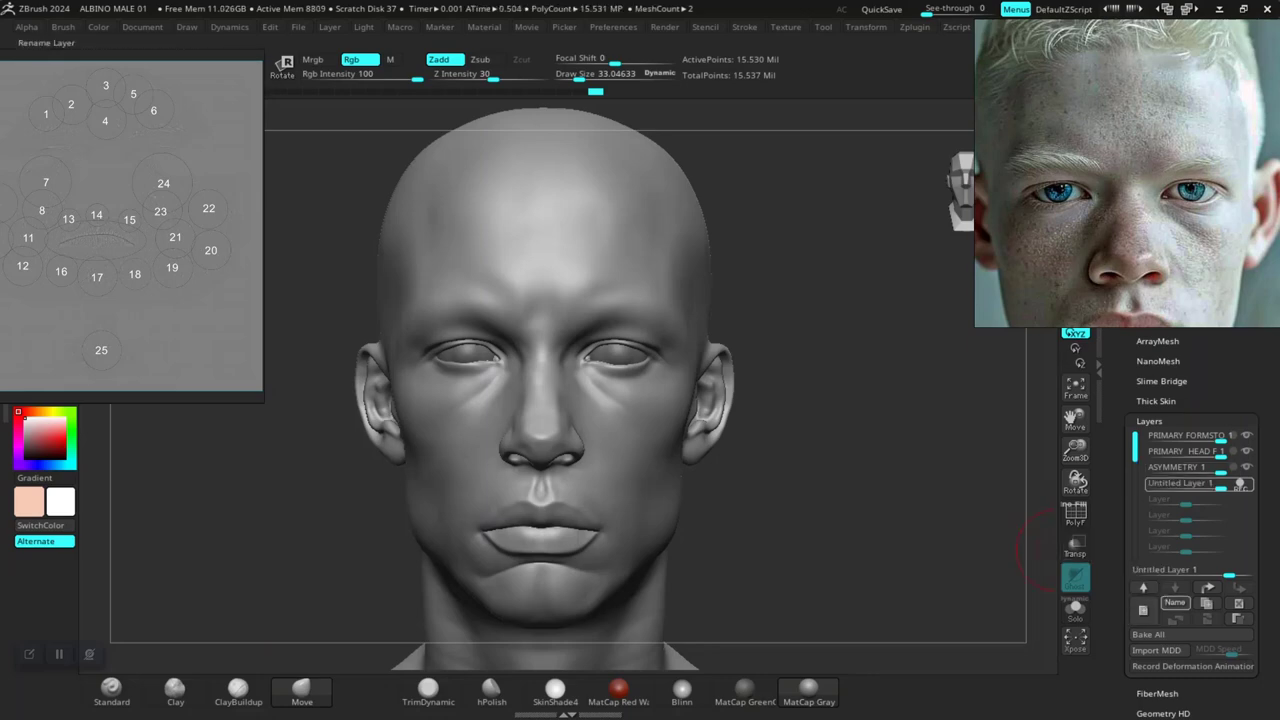
pyautogui.click(1175, 603)
pyautogui.write('BASE PO')
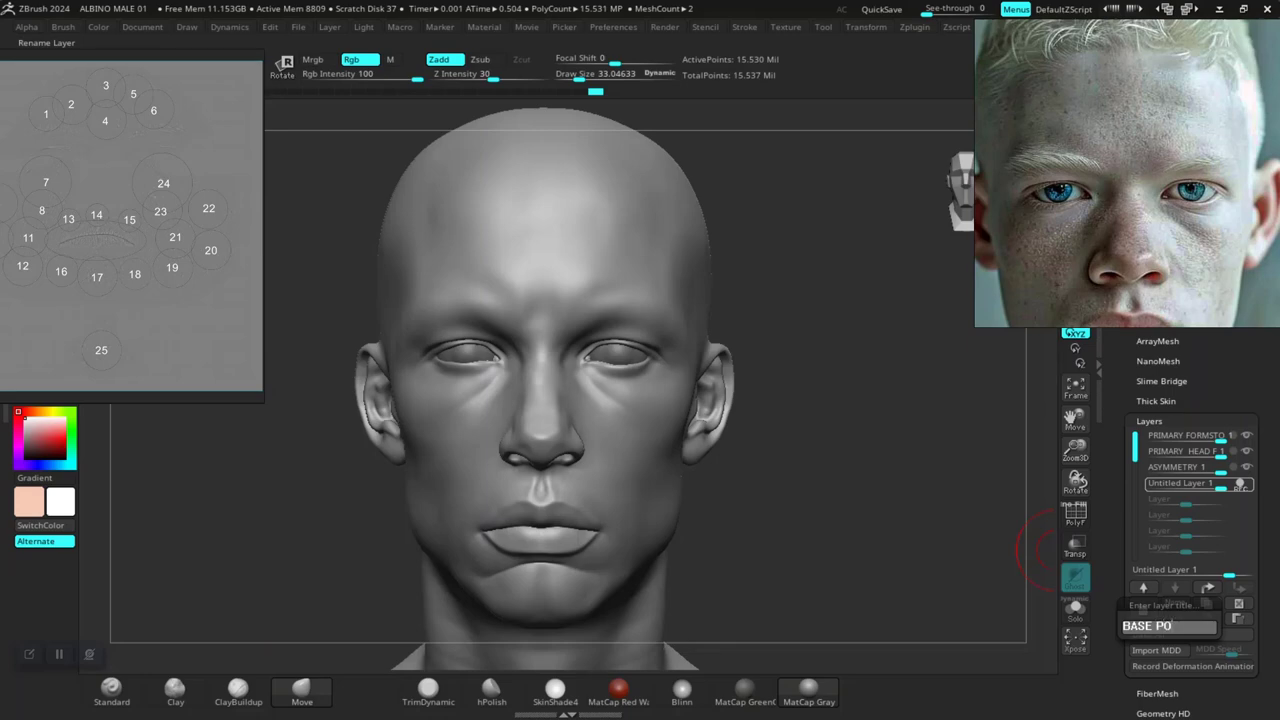
pyautogui.write('RES')
pyautogui.press('Return')
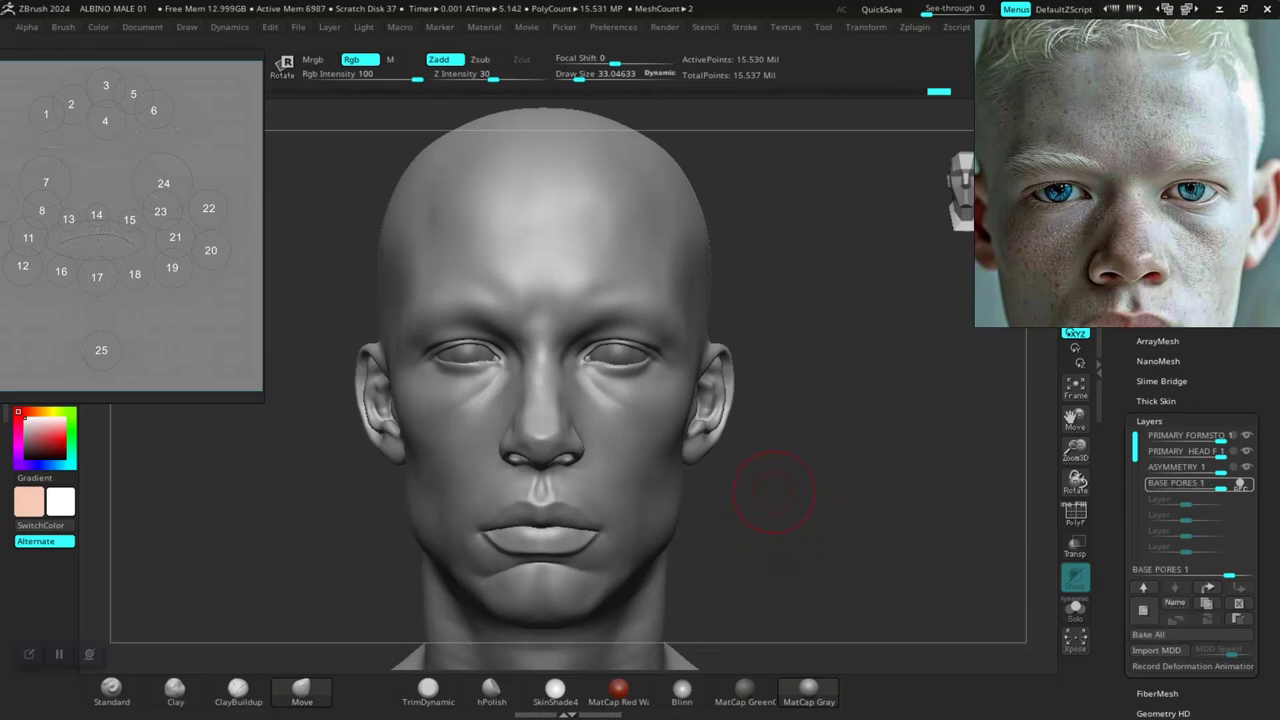
# Show the head in the Blinn material at a lower subdivision level and isolate it with Solo mode
pyautogui.moveTo(776, 535)
pyautogui.mouseDown()
pyautogui.moveTo(786, 514)
pyautogui.moveTo(802, 541)
pyautogui.mouseUp()
pyautogui.hotkey('shift', 'd')
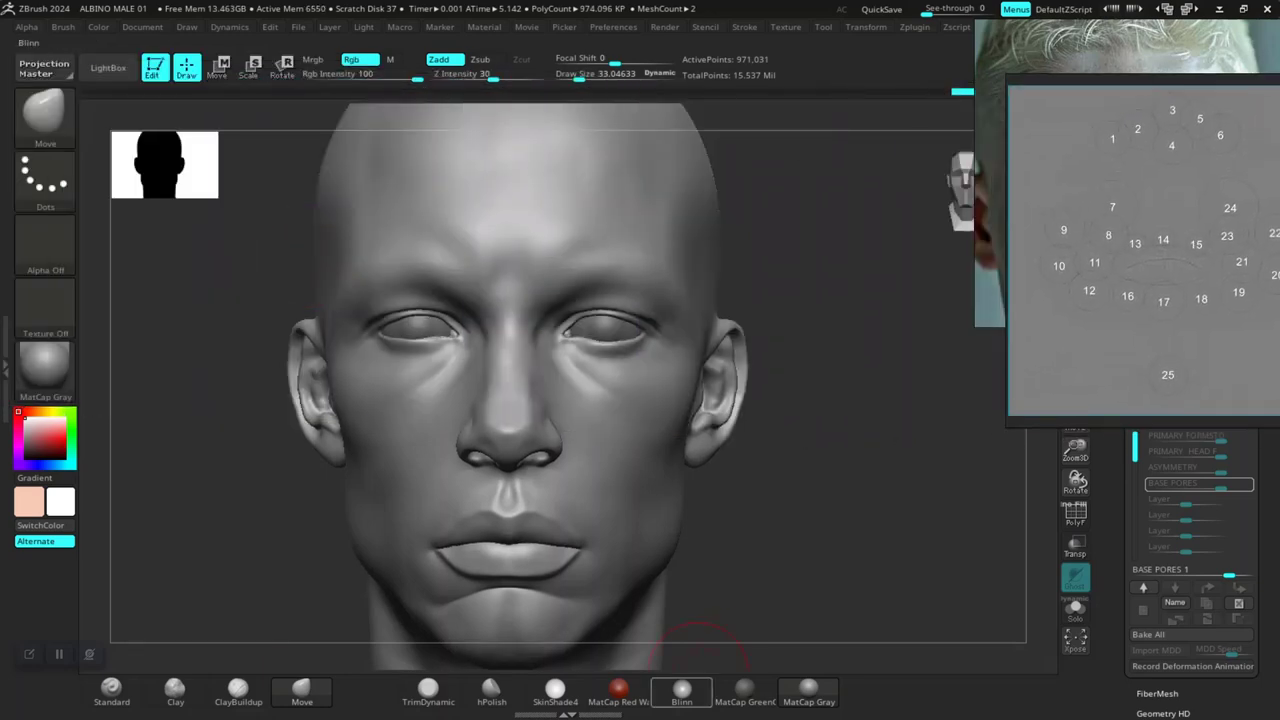
pyautogui.click(682, 688)
pyautogui.press('f')
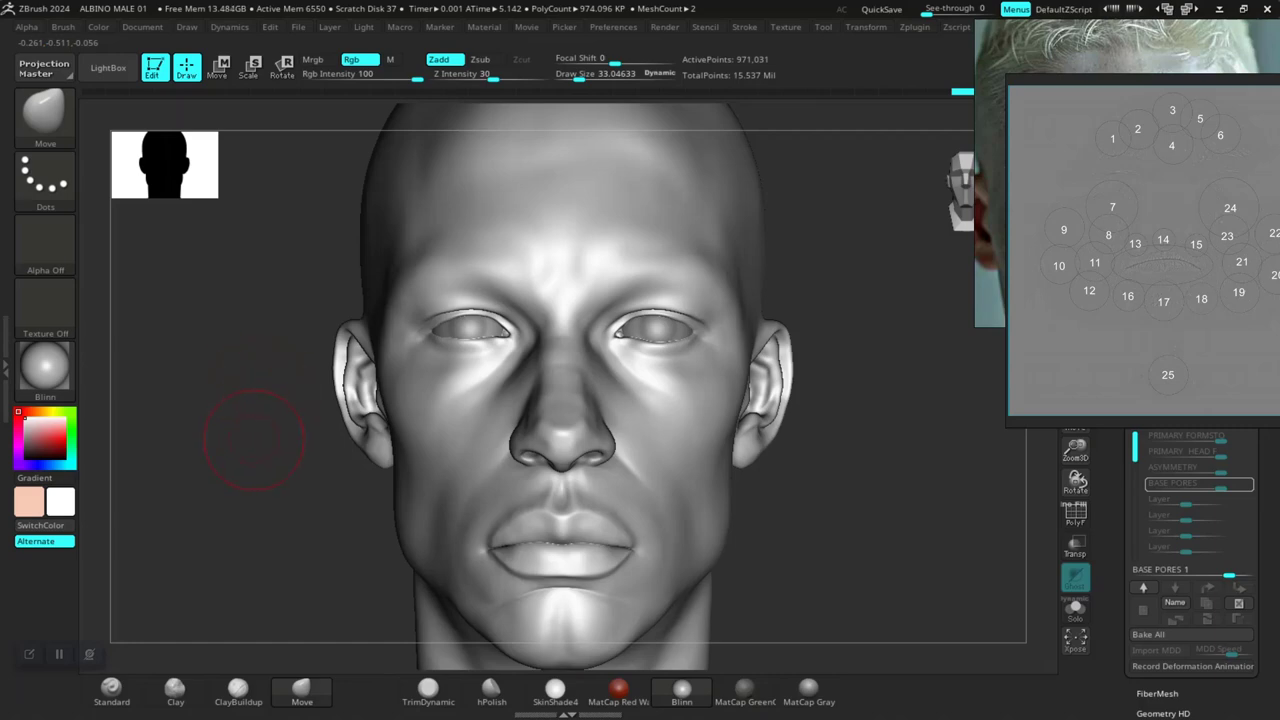
pyautogui.click(1075, 607)
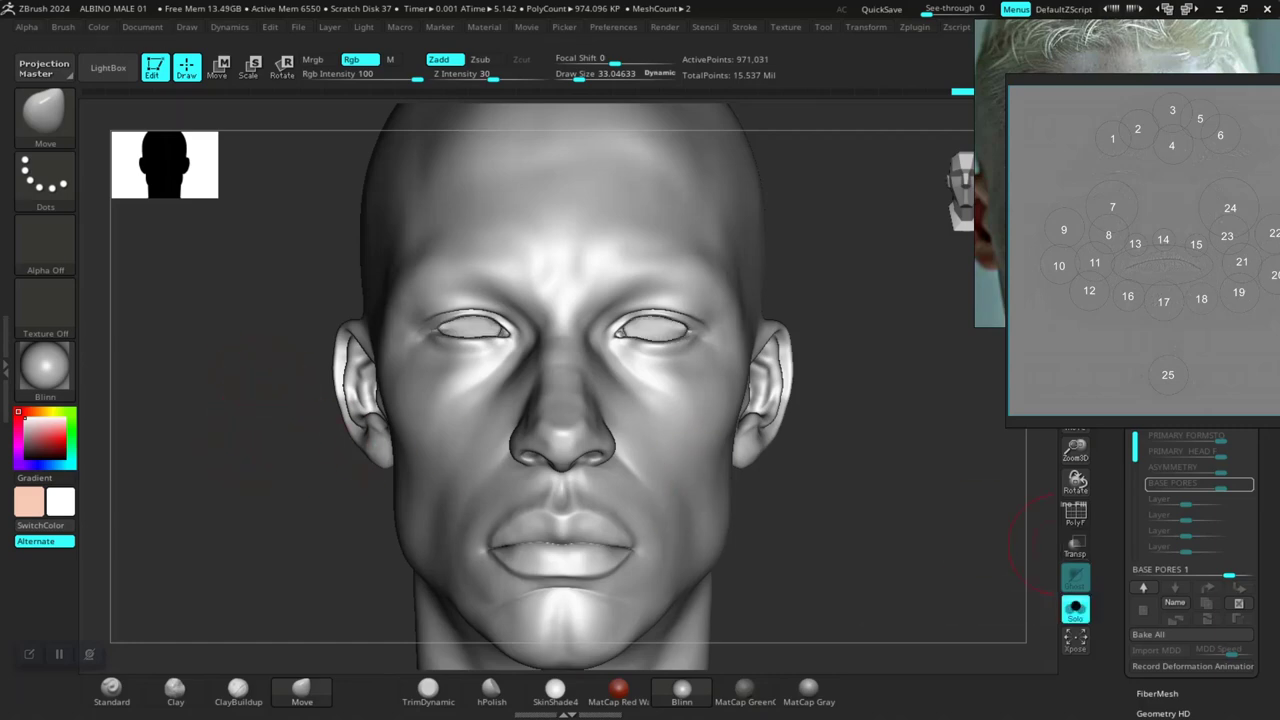
pyautogui.moveTo(232, 408)
pyautogui.keyDown('alt'); pyautogui.mouseDown()
pyautogui.moveTo(308, 432)
pyautogui.moveTo(252, 457)
pyautogui.moveTo(248, 425)
pyautogui.mouseUp(); pyautogui.keyUp('alt')
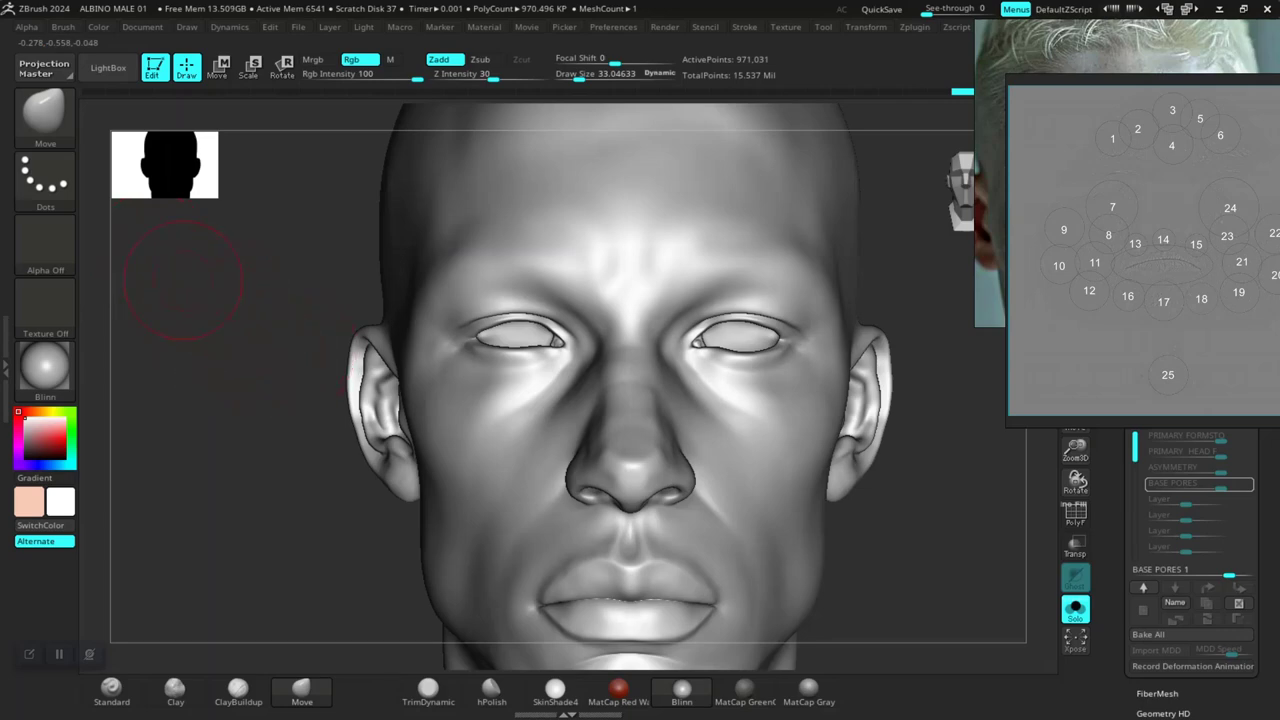
# Choose MaskPen as the masking brush for the head
pyautogui.hotkey('ctrl', 'b')
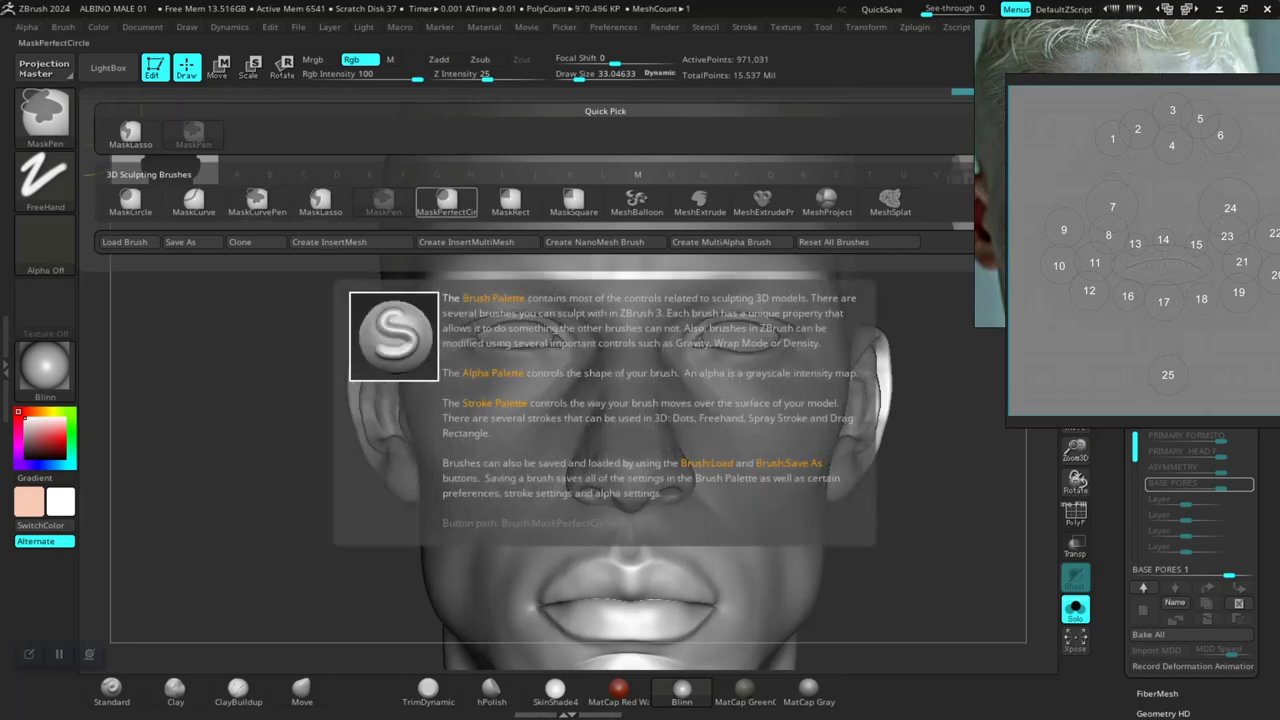
pyautogui.click(383, 202)
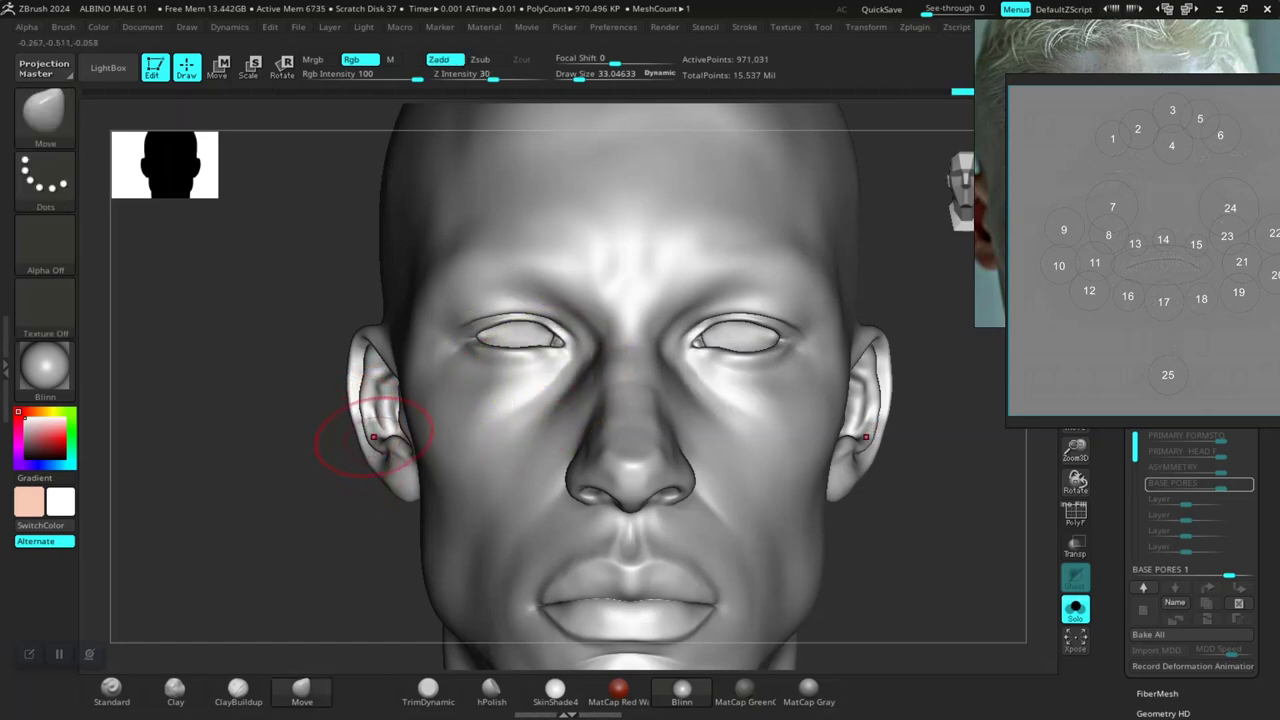
pyautogui.press('shift')
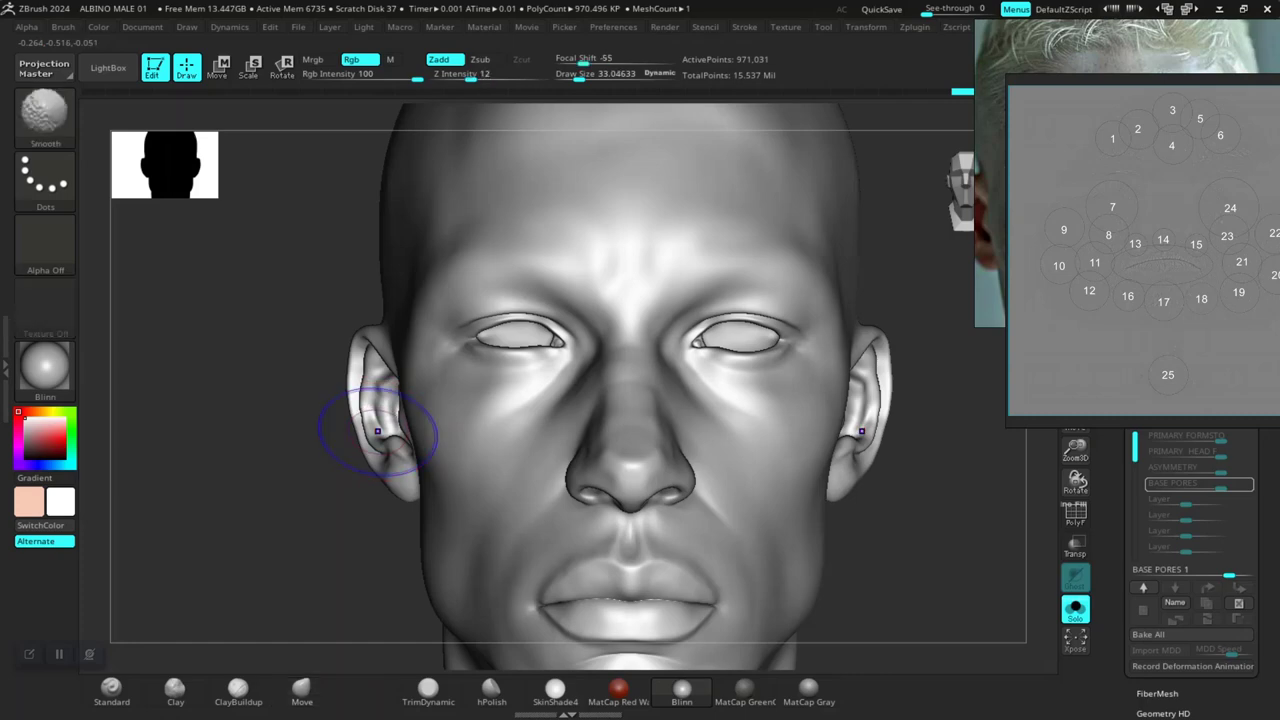
# Drop the head one subdivision level, reduce the Draw Size to about 10, and frame one eye
pyautogui.hotkey('shift', 'd')
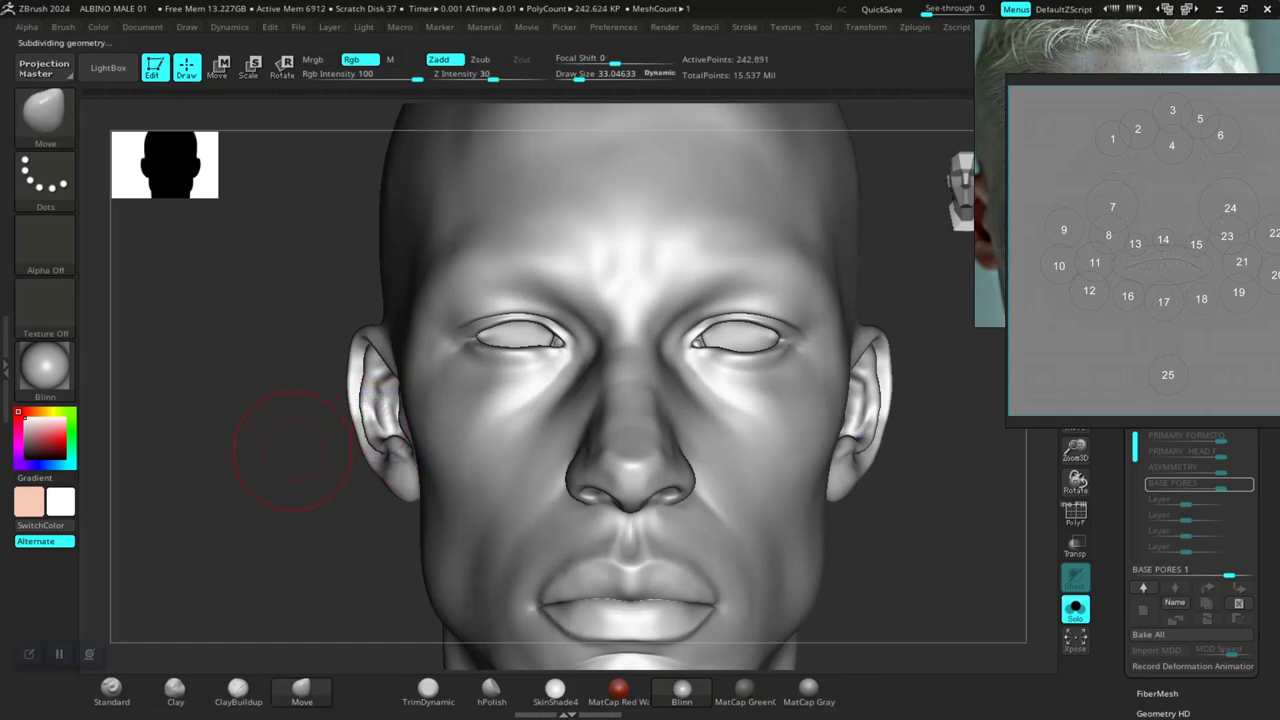
pyautogui.moveTo(240, 385)
pyautogui.keyDown('alt'); pyautogui.mouseDown()
pyautogui.moveTo(337, 437)
pyautogui.moveTo(271, 390)
pyautogui.moveTo(260, 351)
pyautogui.moveTo(290, 338)
pyautogui.mouseUp(); pyautogui.keyUp('alt')
pyautogui.press('space')
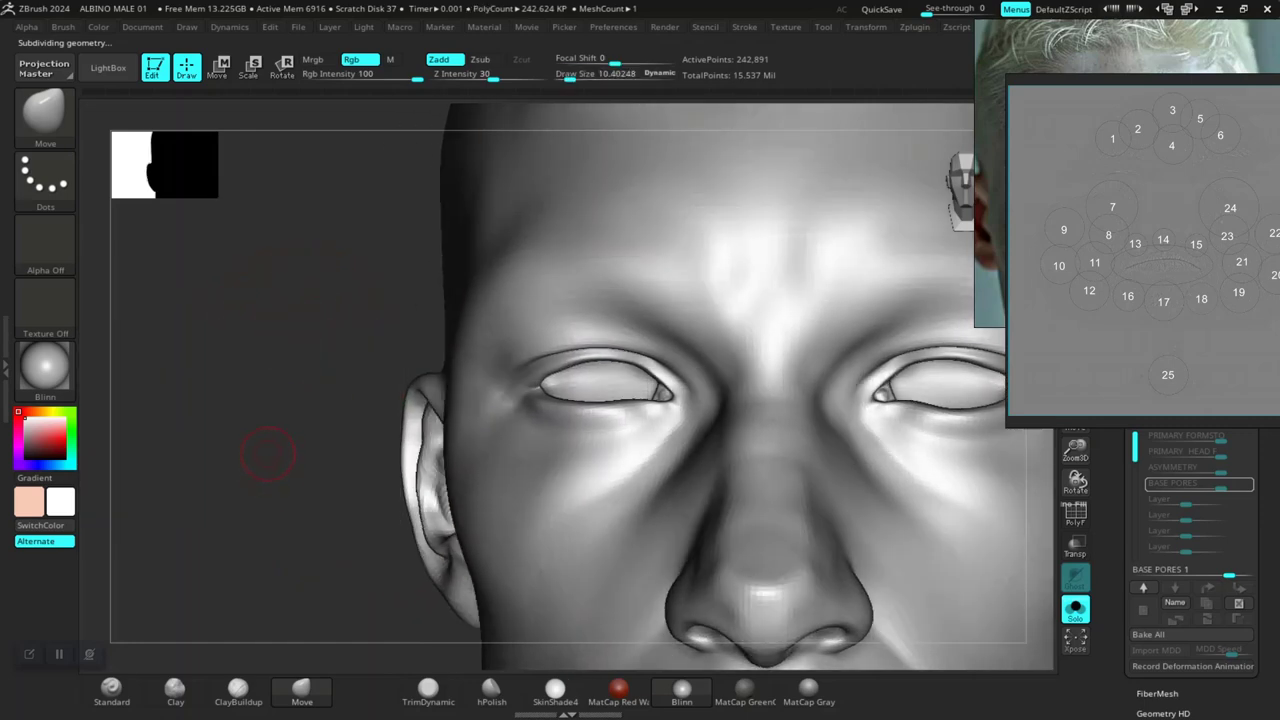
pyautogui.moveTo(278, 435)
pyautogui.keyDown('alt'); pyautogui.mouseDown()
pyautogui.moveTo(280, 289)
pyautogui.moveTo(238, 289)
pyautogui.moveTo(163, 220)
pyautogui.mouseUp(); pyautogui.keyUp('alt')
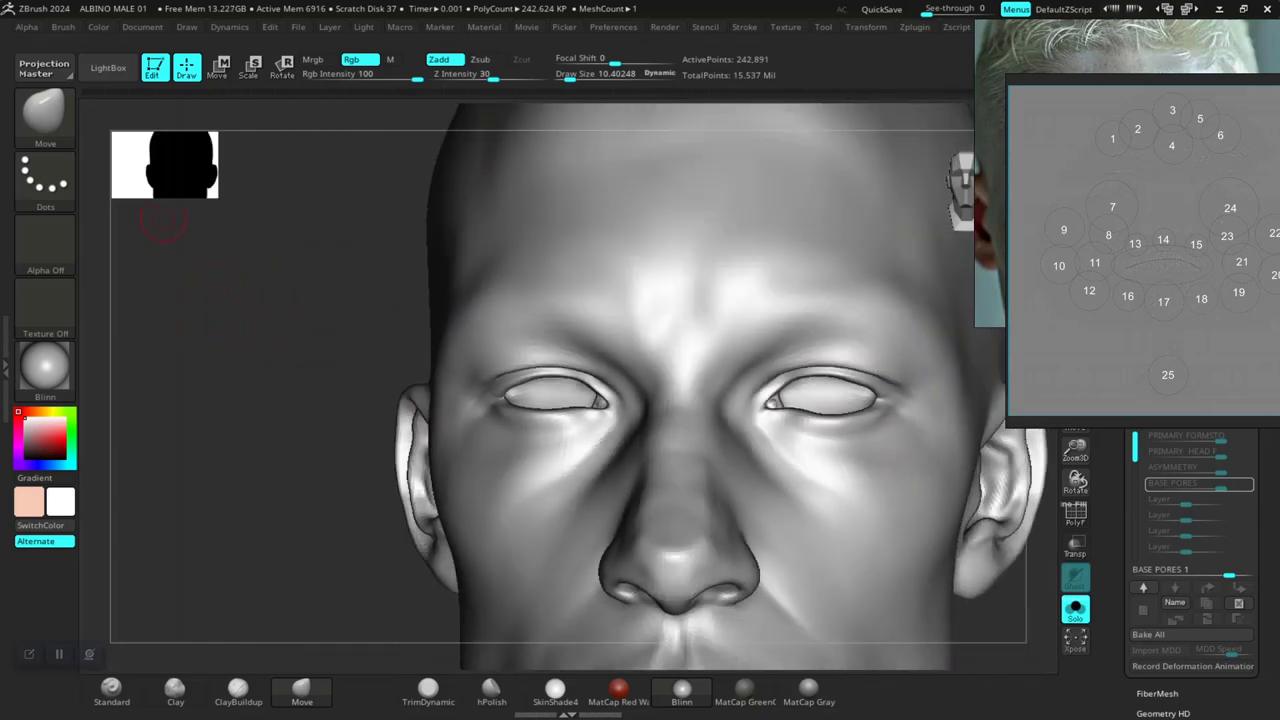
pyautogui.moveTo(233, 387)
pyautogui.mouseDown()
pyautogui.moveTo(297, 338)
pyautogui.moveTo(290, 350)
pyautogui.moveTo(288, 305)
pyautogui.moveTo(289, 393)
pyautogui.mouseUp()
pyautogui.keyDown('alt'); pyautogui.moveTo(197, 320); pyautogui.dragTo(214, 328); pyautogui.keyUp('alt')
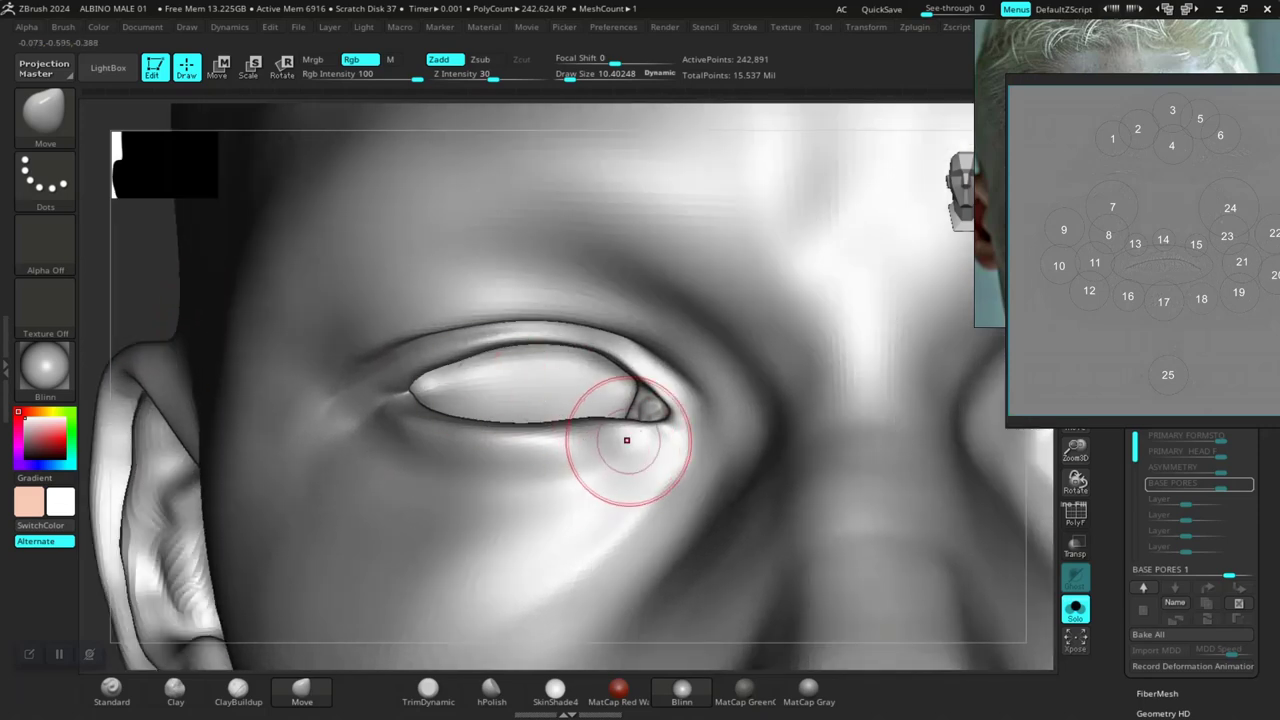
# Mask the lower and upper eyelids around the eye opening with the MaskPen brush
pyautogui.moveTo(628, 441)
pyautogui.mouseDown()
pyautogui.moveTo(479, 448)
pyautogui.moveTo(410, 426)
pyautogui.mouseUp()
pyautogui.hotkey('ctrl', 'z')
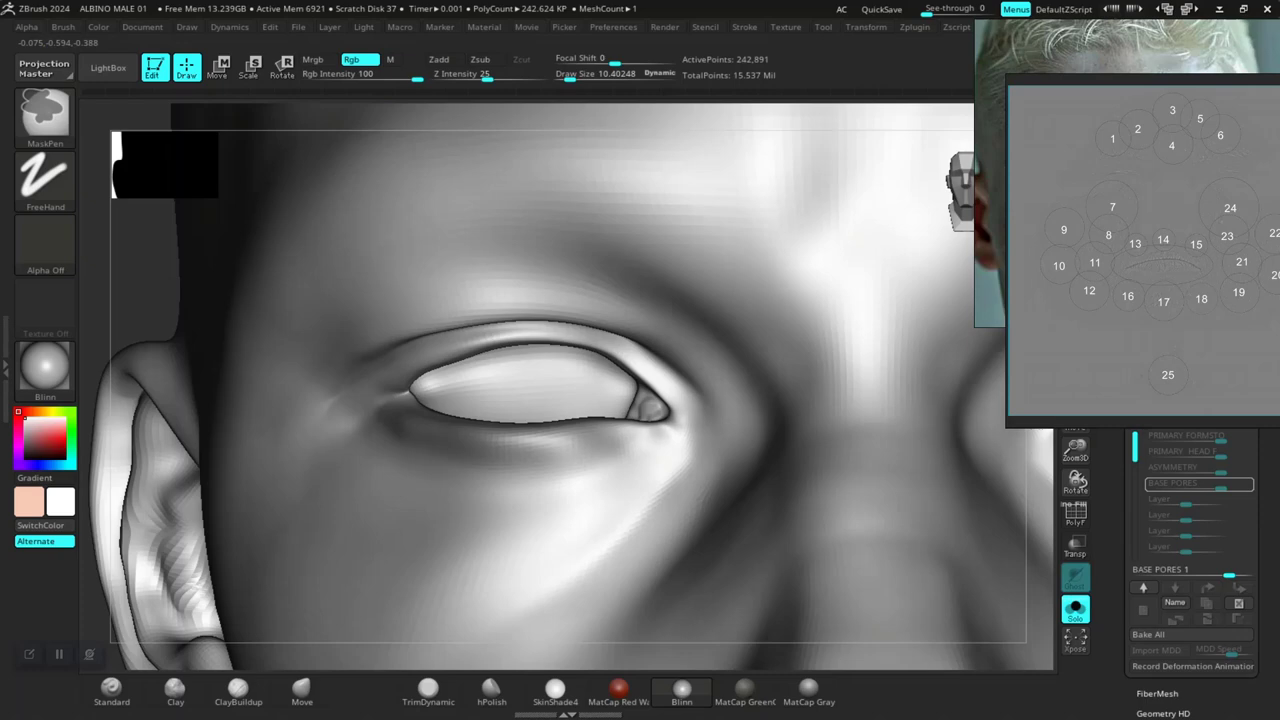
pyautogui.moveTo(617, 347)
pyautogui.keyDown('ctrl'); pyautogui.mouseDown()
pyautogui.moveTo(506, 333)
pyautogui.moveTo(444, 346)
pyautogui.moveTo(380, 382)
pyautogui.mouseUp(); pyautogui.keyUp('ctrl')
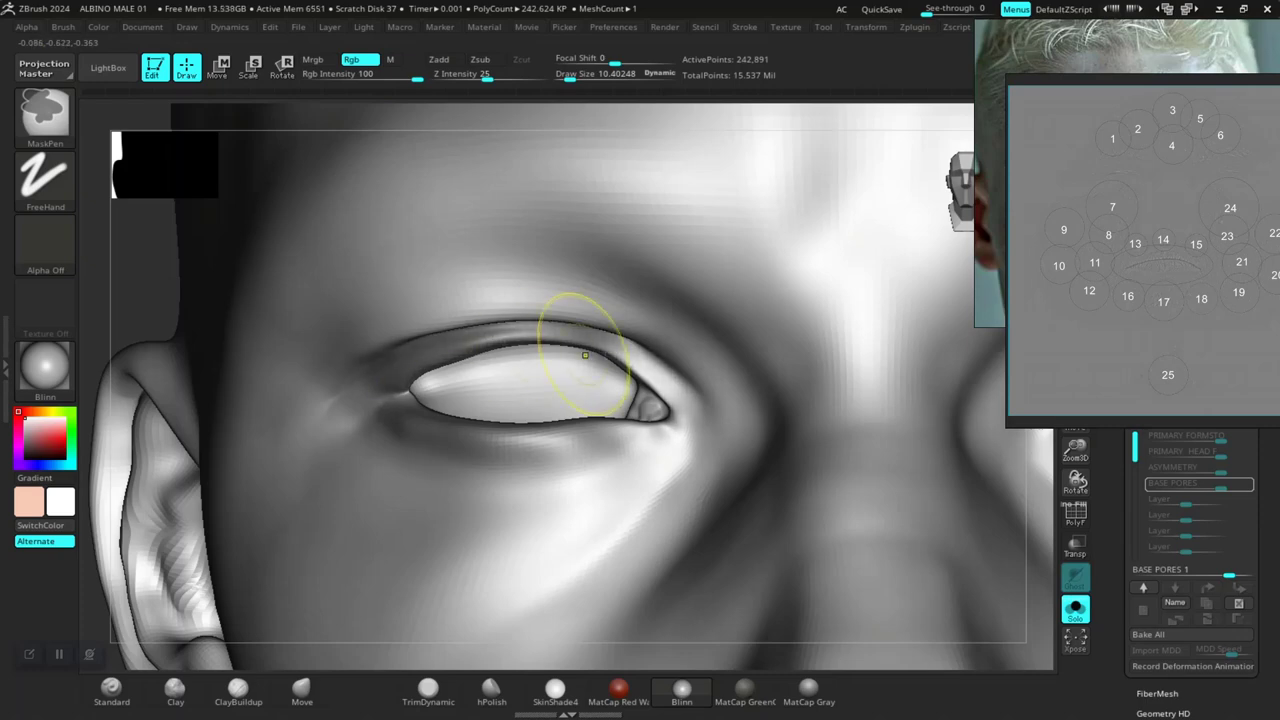
pyautogui.keyDown('ctrl'); pyautogui.moveTo(628, 352); pyautogui.dragTo(646, 361); pyautogui.keyUp('ctrl')
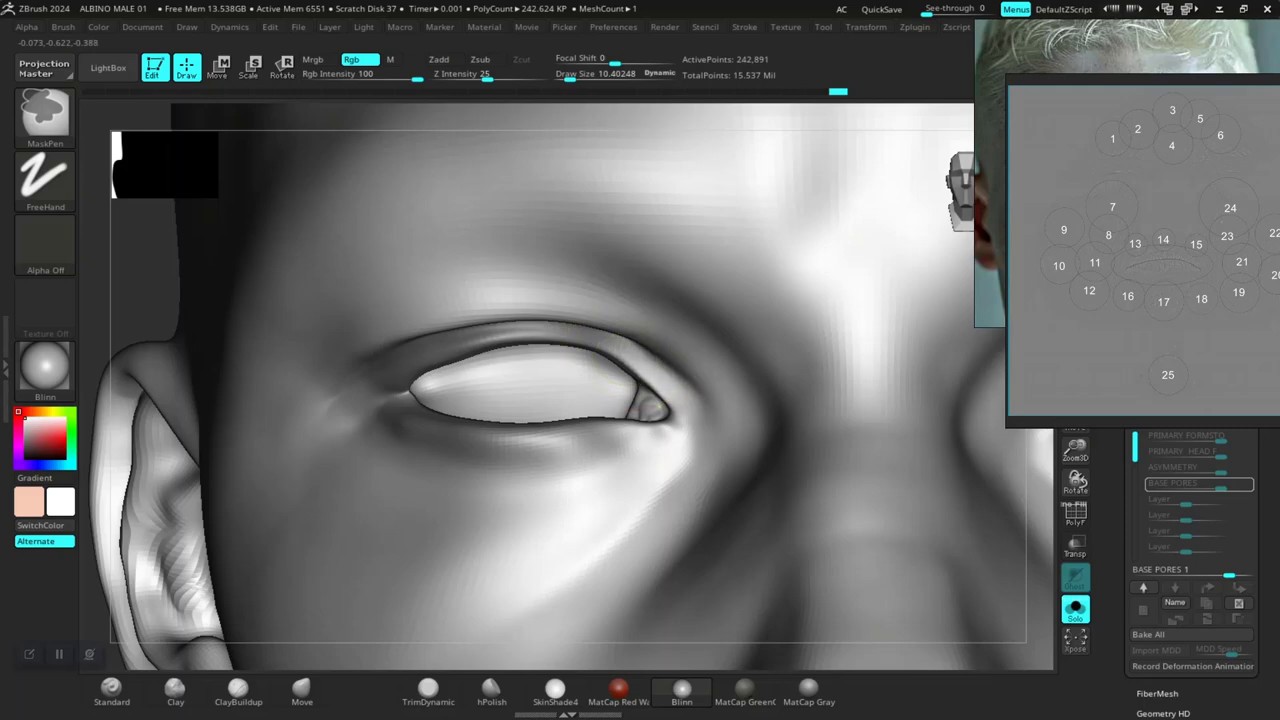
# Inspect the bust and face in the MatCap Gray material and return to Blinn
pyautogui.press('f')
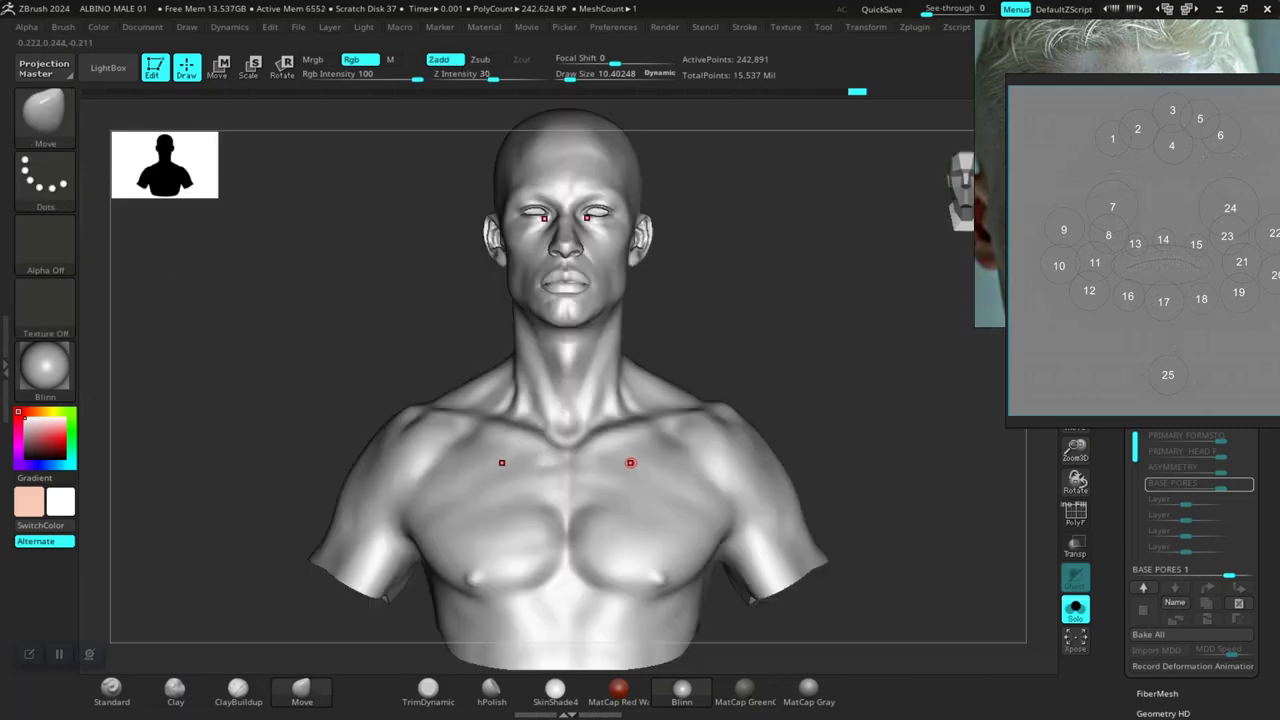
pyautogui.click(808, 691)
pyautogui.keyDown('alt'); pyautogui.moveTo(820, 425); pyautogui.dragTo(790, 596); pyautogui.keyUp('alt')
pyautogui.moveTo(789, 256); pyautogui.dragTo(804, 567)
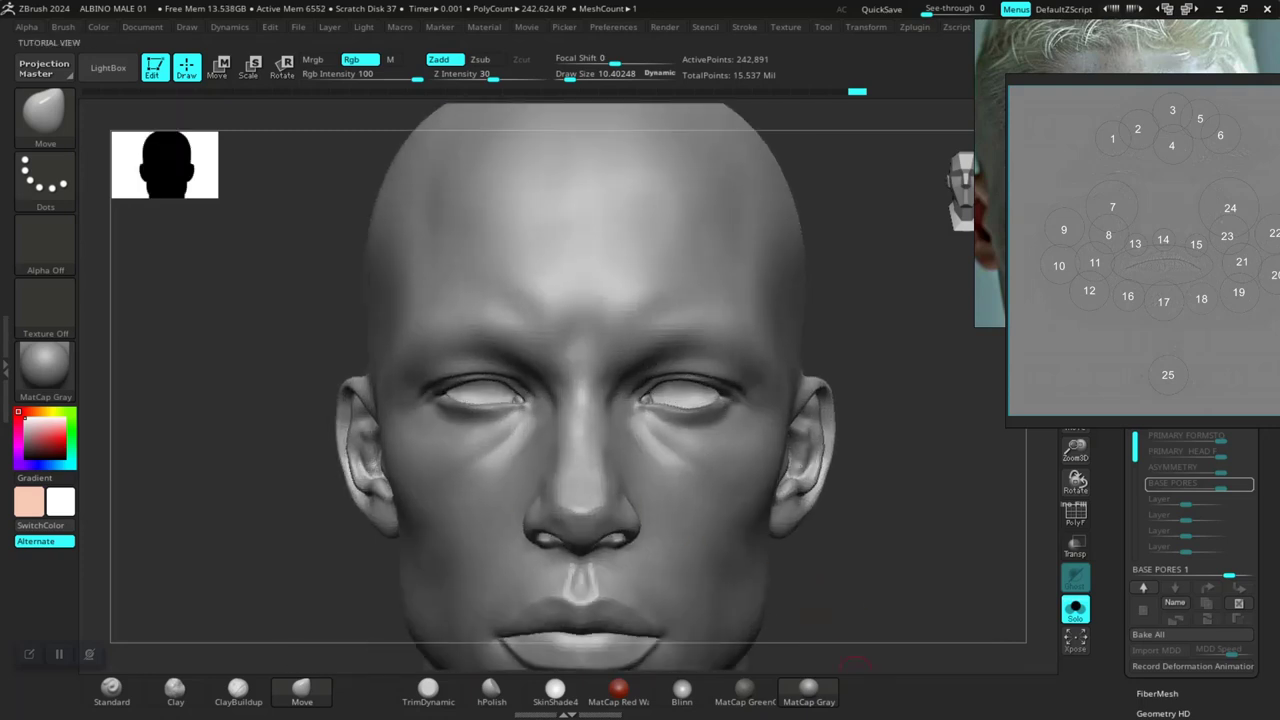
pyautogui.click(682, 690)
# Begin masking the middle of the upper lip and isolate the polygroup that contains it
pyautogui.moveTo(875, 552)
pyautogui.keyDown('alt'); pyautogui.mouseDown()
pyautogui.moveTo(902, 645)
pyautogui.moveTo(905, 618)
pyautogui.moveTo(890, 610)
pyautogui.moveTo(931, 605)
pyautogui.moveTo(843, 449)
pyautogui.moveTo(908, 571)
pyautogui.moveTo(877, 443)
pyautogui.moveTo(654, 443)
pyautogui.moveTo(630, 431)
pyautogui.moveTo(690, 428)
pyautogui.moveTo(670, 426)
pyautogui.mouseUp(); pyautogui.keyUp('alt')
pyautogui.press('ctrl')
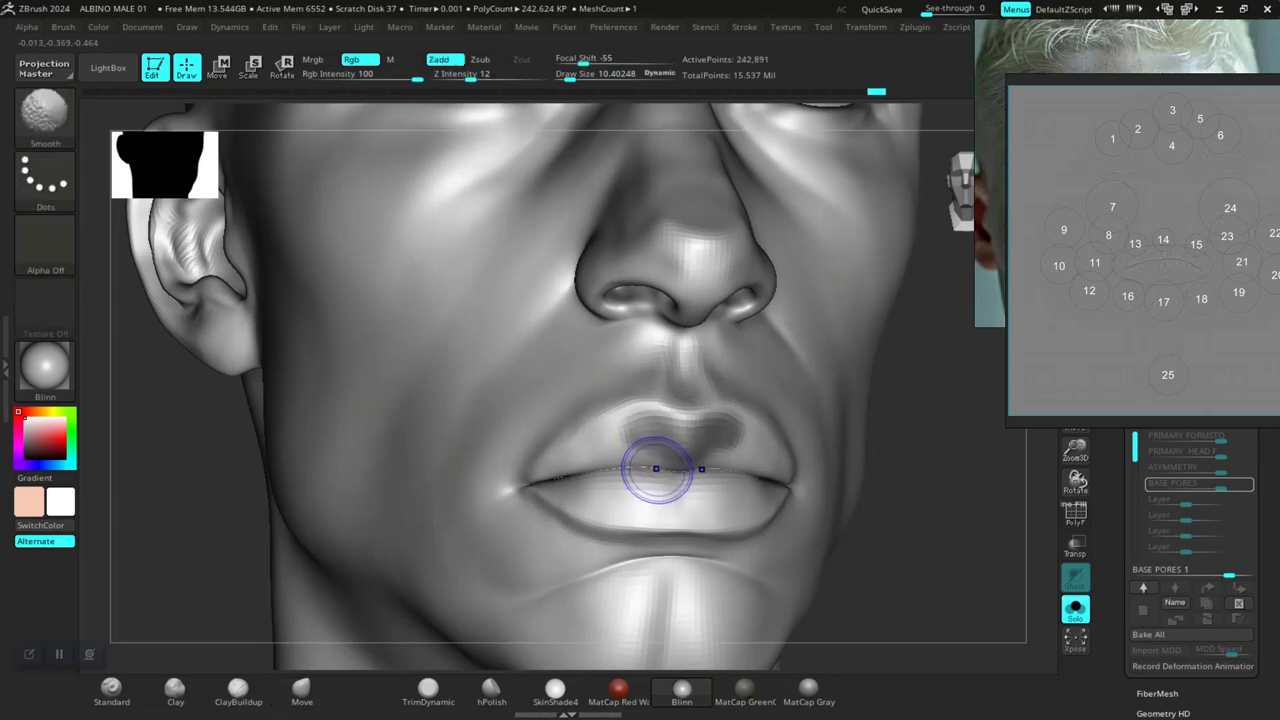
pyautogui.hotkey('shift', 'f')
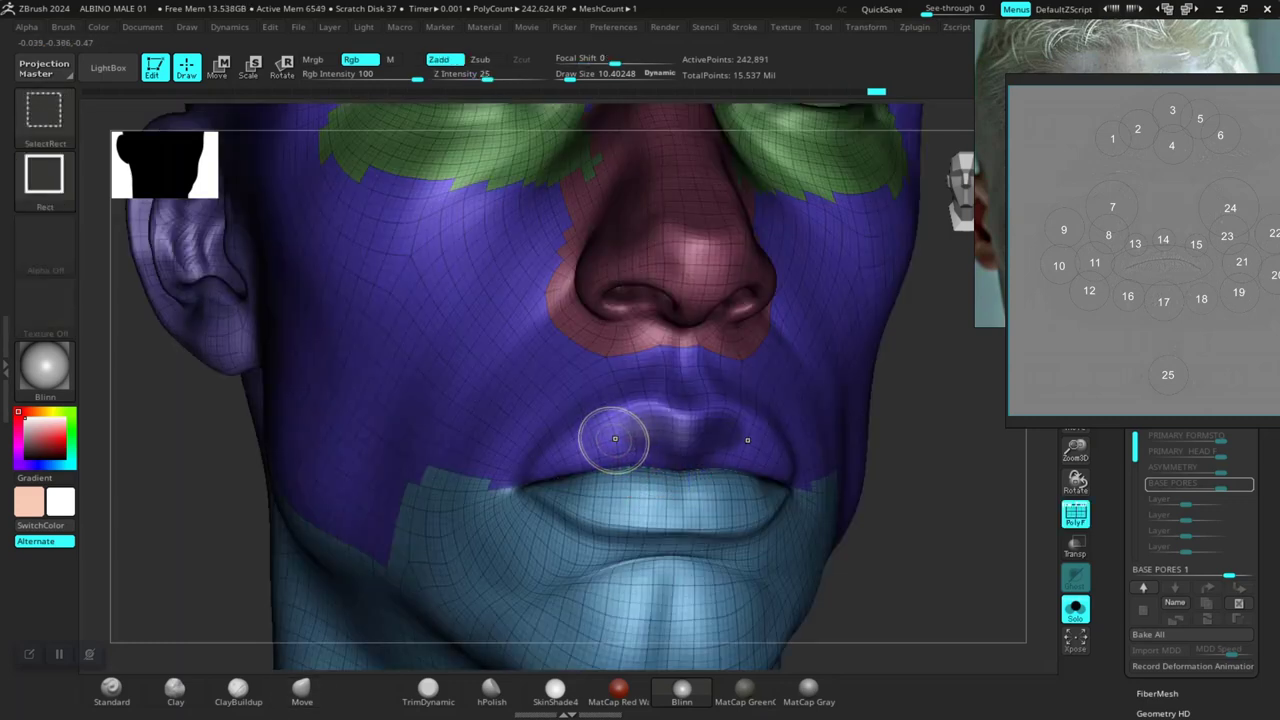
pyautogui.keyDown('ctrl'); pyautogui.keyDown('shift'); pyautogui.click(618, 436); pyautogui.keyUp('shift'); pyautogui.keyUp('ctrl')
pyautogui.hotkey('shift', 'f')
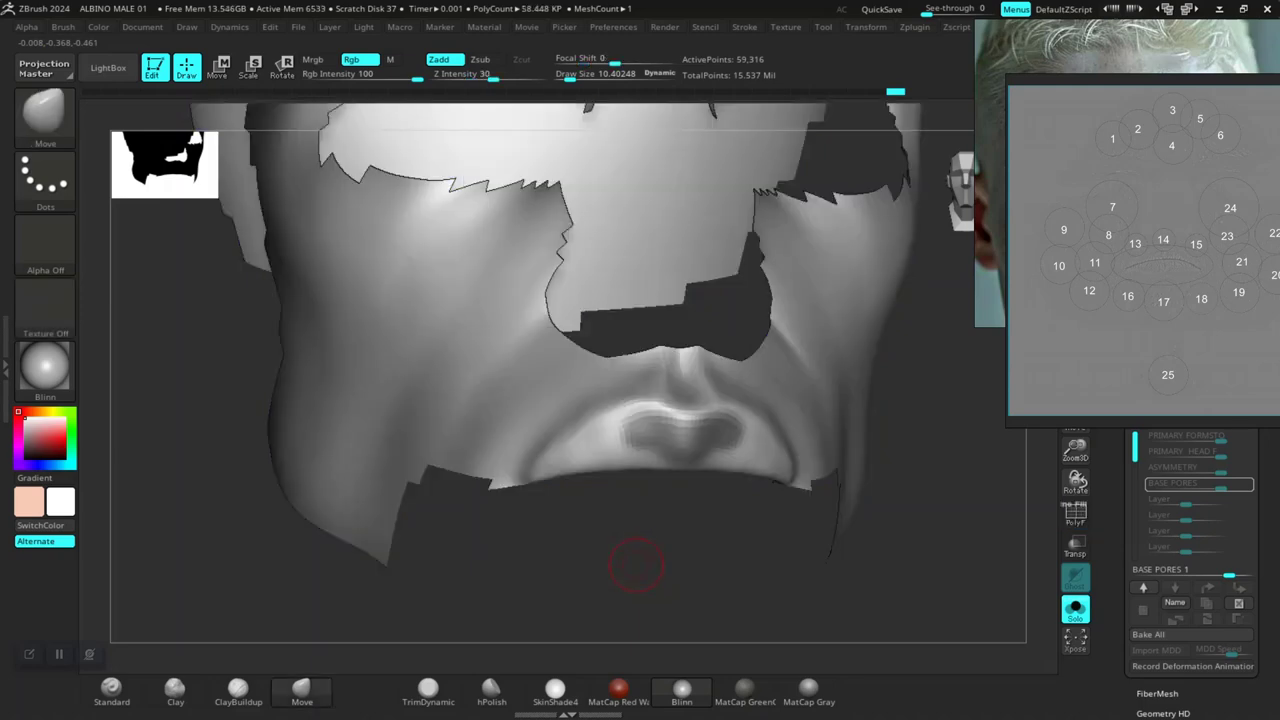
pyautogui.keyDown('ctrl'); pyautogui.moveTo(637, 563); pyautogui.dragTo(650, 467, button='right'); pyautogui.keyUp('ctrl')
pyautogui.keyDown('ctrl'); pyautogui.keyDown('shift'); pyautogui.click(640, 570); pyautogui.keyUp('shift'); pyautogui.keyUp('ctrl')
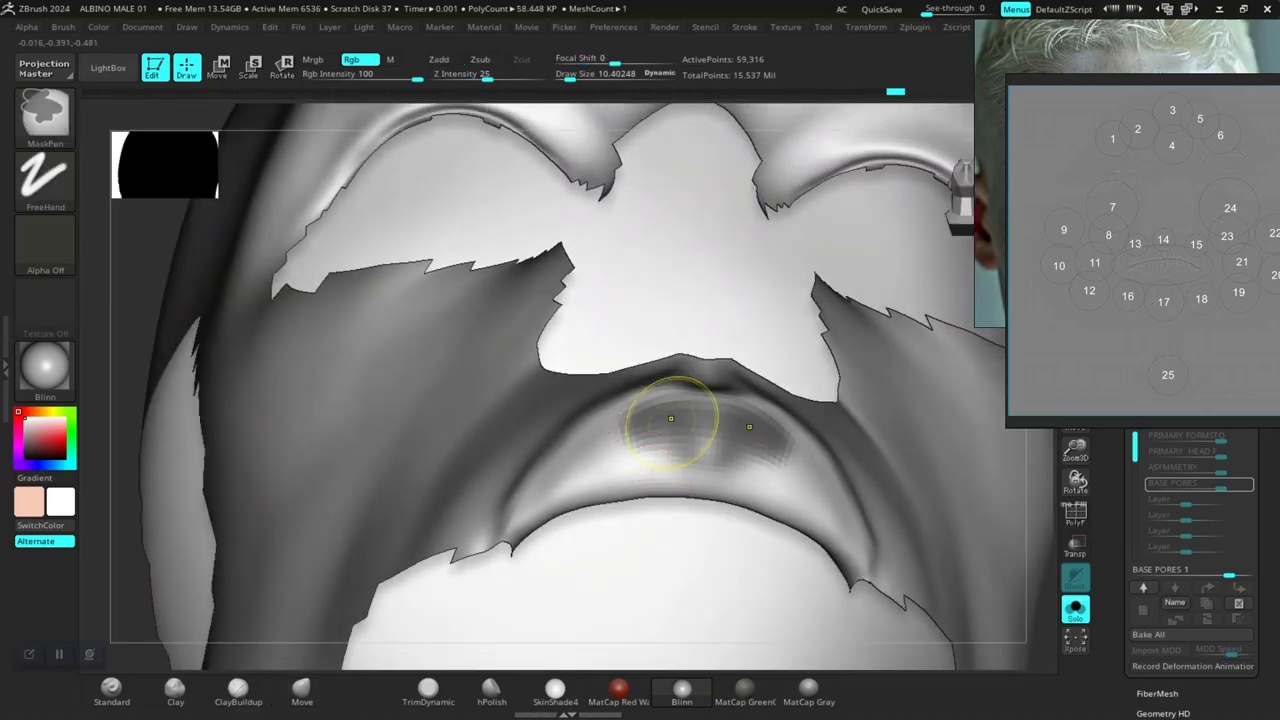
# Mask the rest of the upper lip out to its border and mouth corners
pyautogui.moveTo(672, 423)
pyautogui.keyDown('ctrl'); pyautogui.mouseDown()
pyautogui.moveTo(522, 517)
pyautogui.moveTo(702, 476)
pyautogui.moveTo(666, 458)
pyautogui.mouseUp(); pyautogui.keyUp('ctrl')
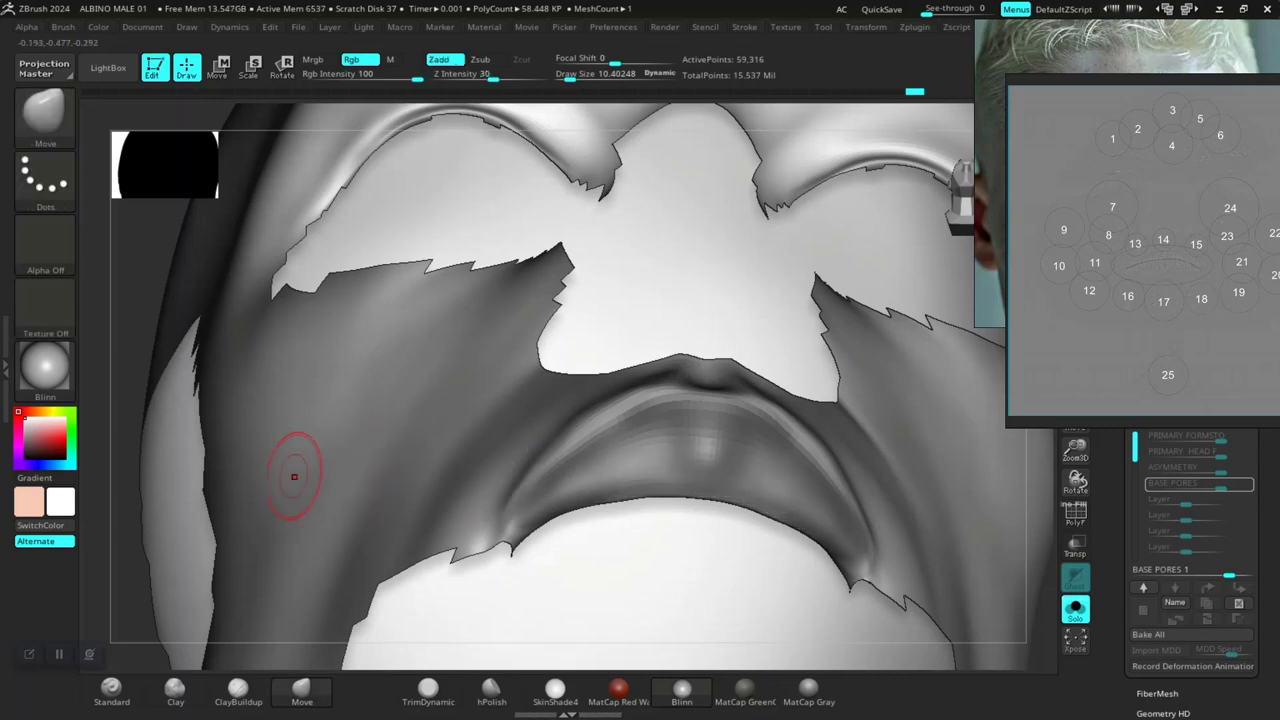
pyautogui.moveTo(97, 416); pyautogui.dragTo(230, 468)
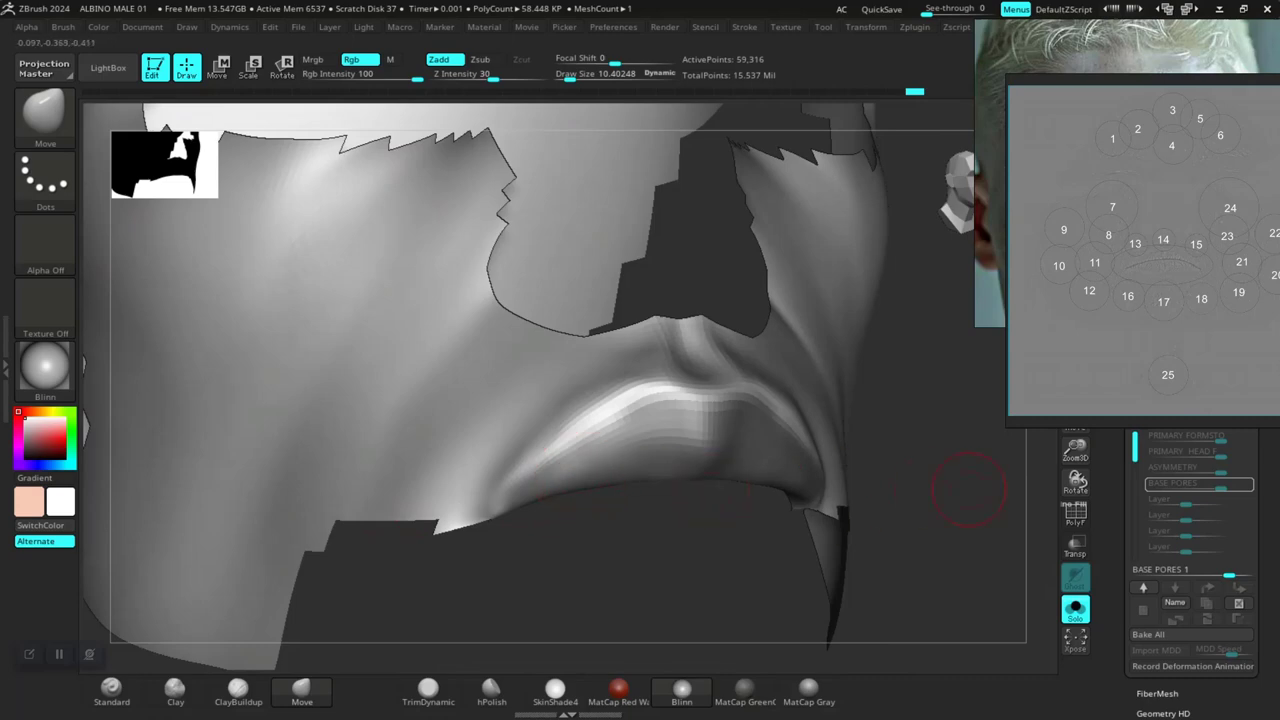
pyautogui.moveTo(971, 486); pyautogui.dragTo(1035, 491)
pyautogui.keyDown('alt'); pyautogui.moveTo(868, 493); pyautogui.dragTo(868, 532); pyautogui.keyUp('alt')
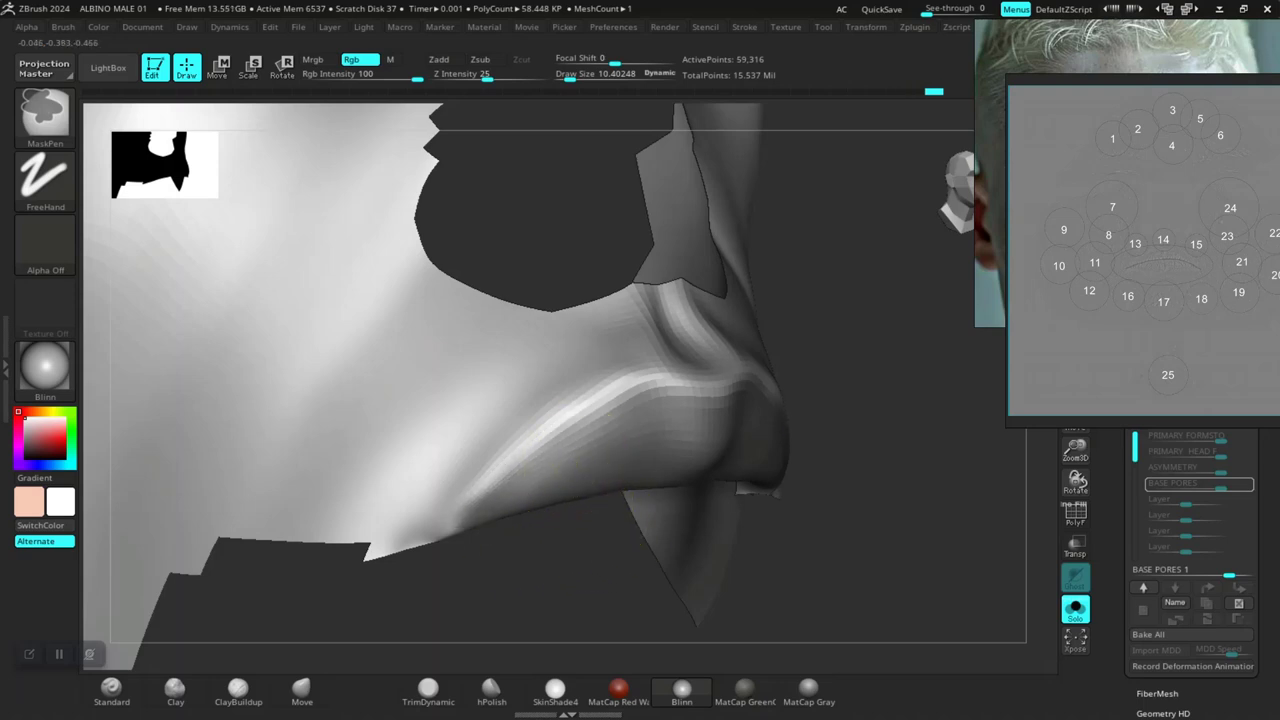
pyautogui.moveTo(712, 387)
pyautogui.keyDown('ctrl'); pyautogui.mouseDown()
pyautogui.moveTo(596, 402)
pyautogui.moveTo(518, 454)
pyautogui.mouseUp(); pyautogui.keyUp('ctrl')
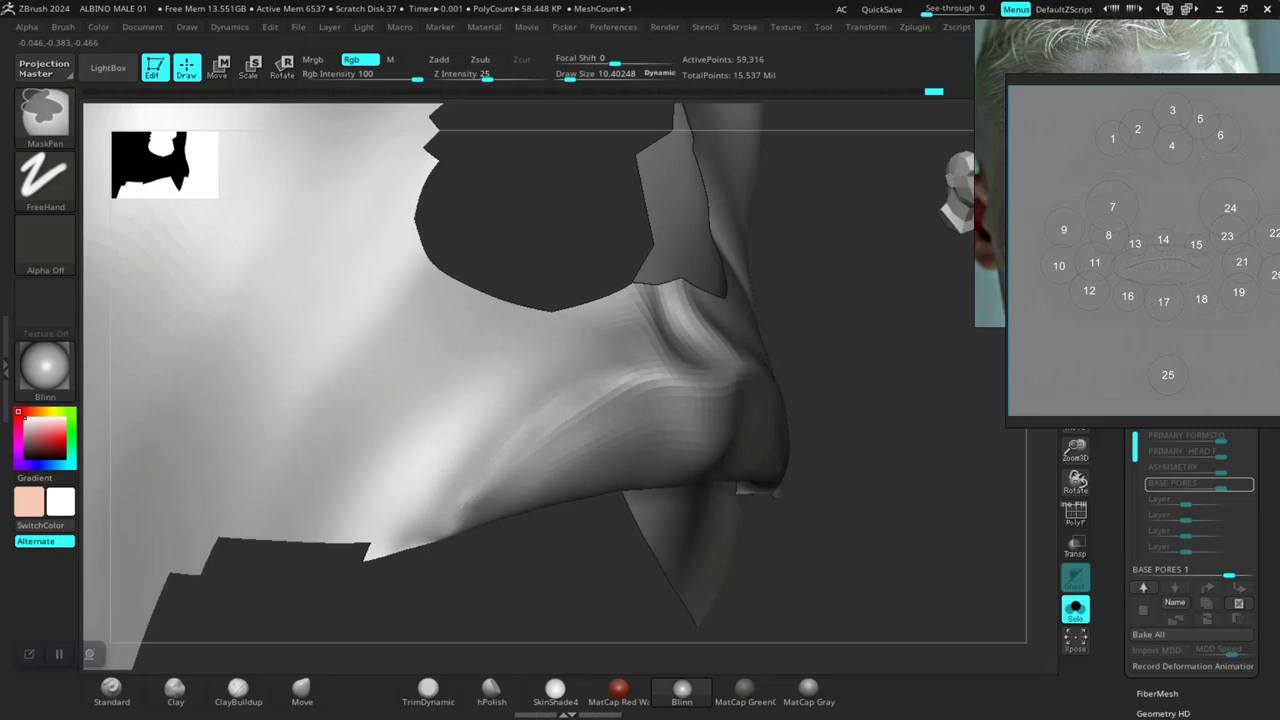
pyautogui.moveTo(830, 531)
pyautogui.keyDown('alt'); pyautogui.mouseDown()
pyautogui.moveTo(800, 446)
pyautogui.moveTo(679, 546)
pyautogui.moveTo(571, 523)
pyautogui.moveTo(646, 531)
pyautogui.moveTo(748, 466)
pyautogui.mouseUp(); pyautogui.keyUp('alt')
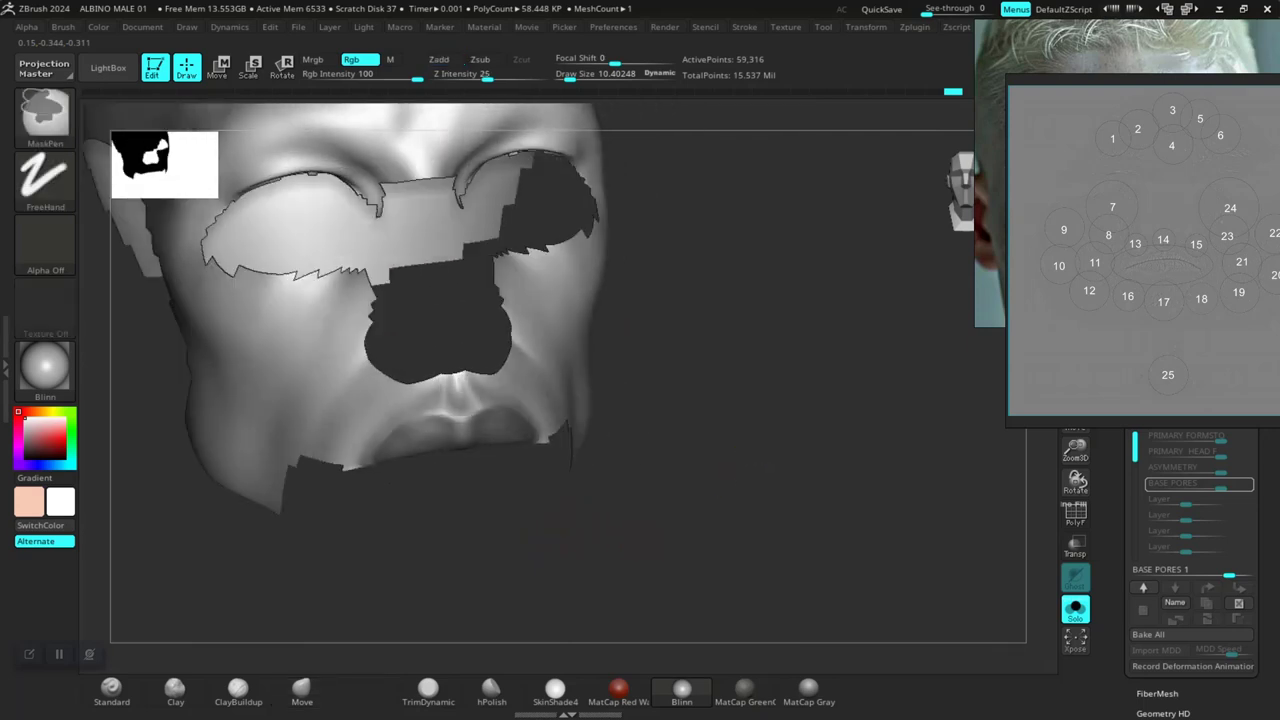
# Invert the visible polygroups to expose the lower lip and mask its surface
pyautogui.keyDown('ctrl'); pyautogui.click(737, 449); pyautogui.keyUp('ctrl')
pyautogui.keyDown('ctrl'); pyautogui.click(727, 431); pyautogui.keyUp('ctrl')
pyautogui.moveTo(734, 429)
pyautogui.keyDown('ctrl'); pyautogui.mouseDown()
pyautogui.moveTo(714, 457)
pyautogui.moveTo(660, 452)
pyautogui.moveTo(713, 547)
pyautogui.moveTo(791, 434)
pyautogui.moveTo(820, 494)
pyautogui.moveTo(868, 480)
pyautogui.moveTo(781, 434)
pyautogui.moveTo(831, 289)
pyautogui.moveTo(700, 330)
pyautogui.mouseUp(); pyautogui.keyUp('ctrl')
pyautogui.keyDown('ctrl'); pyautogui.keyDown('shift'); pyautogui.click(580, 450); pyautogui.keyUp('shift'); pyautogui.keyUp('ctrl')
pyautogui.keyDown('ctrl'); pyautogui.moveTo(643, 301); pyautogui.dragTo(558, 348); pyautogui.keyUp('ctrl')
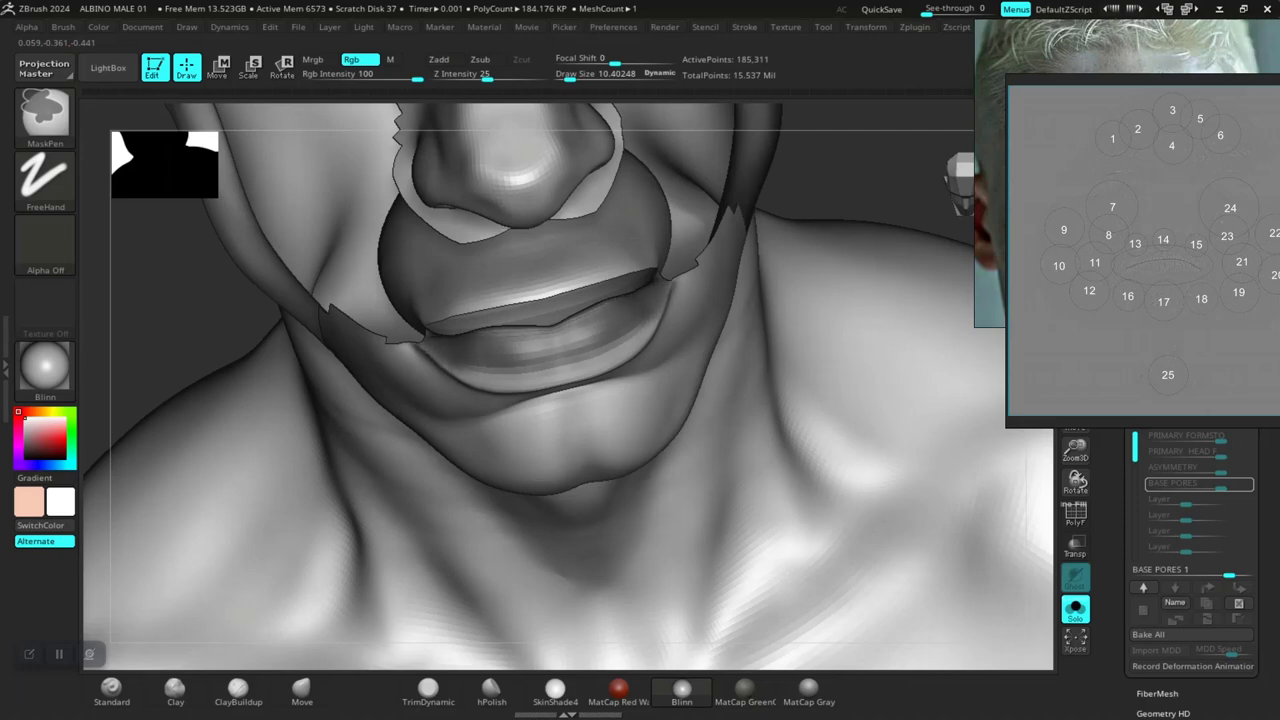
pyautogui.keyDown('ctrl'); pyautogui.moveTo(646, 326); pyautogui.dragTo(562, 371); pyautogui.keyUp('ctrl')
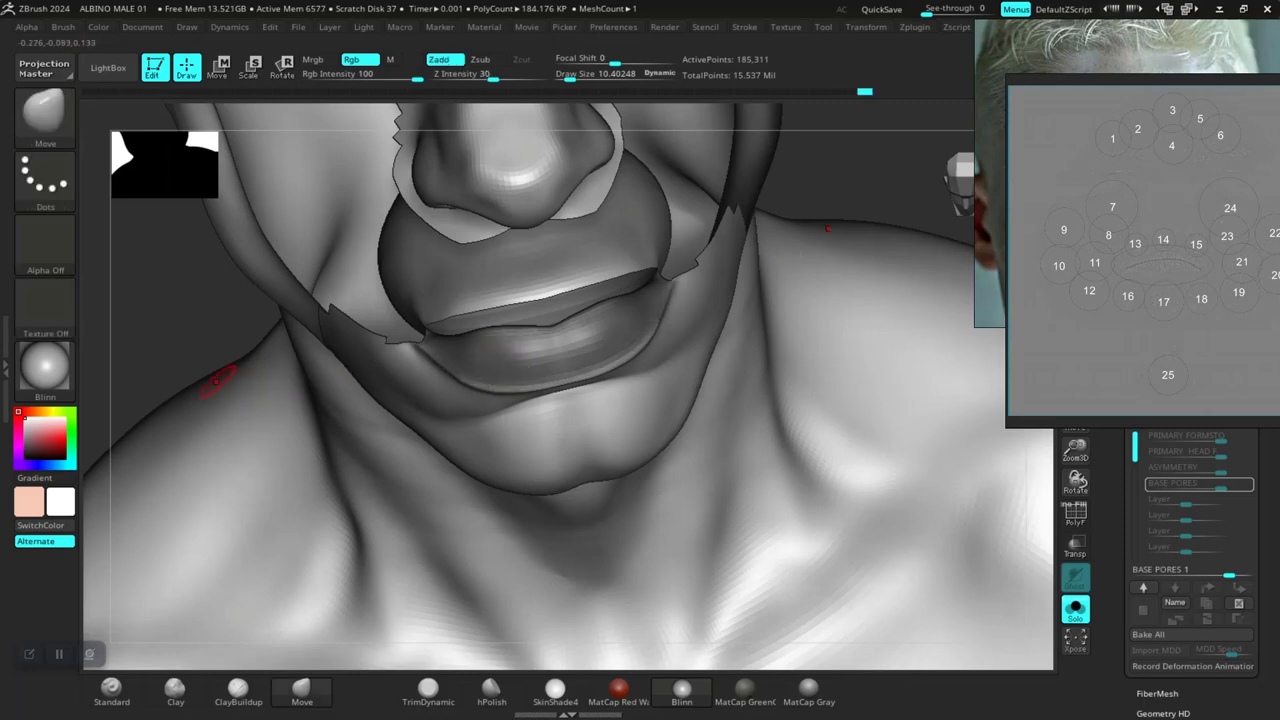
# Extend the lower lip mask along its outer edge from the side
pyautogui.moveTo(165, 350); pyautogui.dragTo(675, 481)
pyautogui.moveTo(717, 437); pyautogui.dragTo(571, 443)
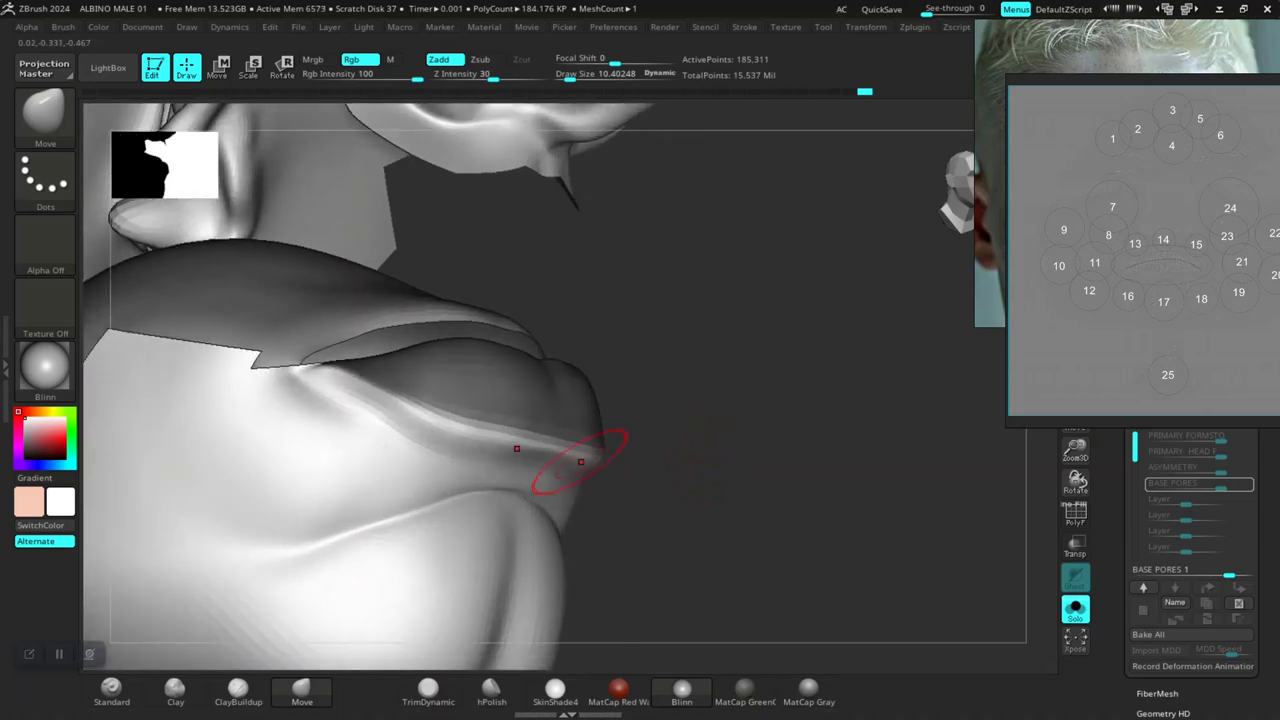
pyautogui.press('ctrl')
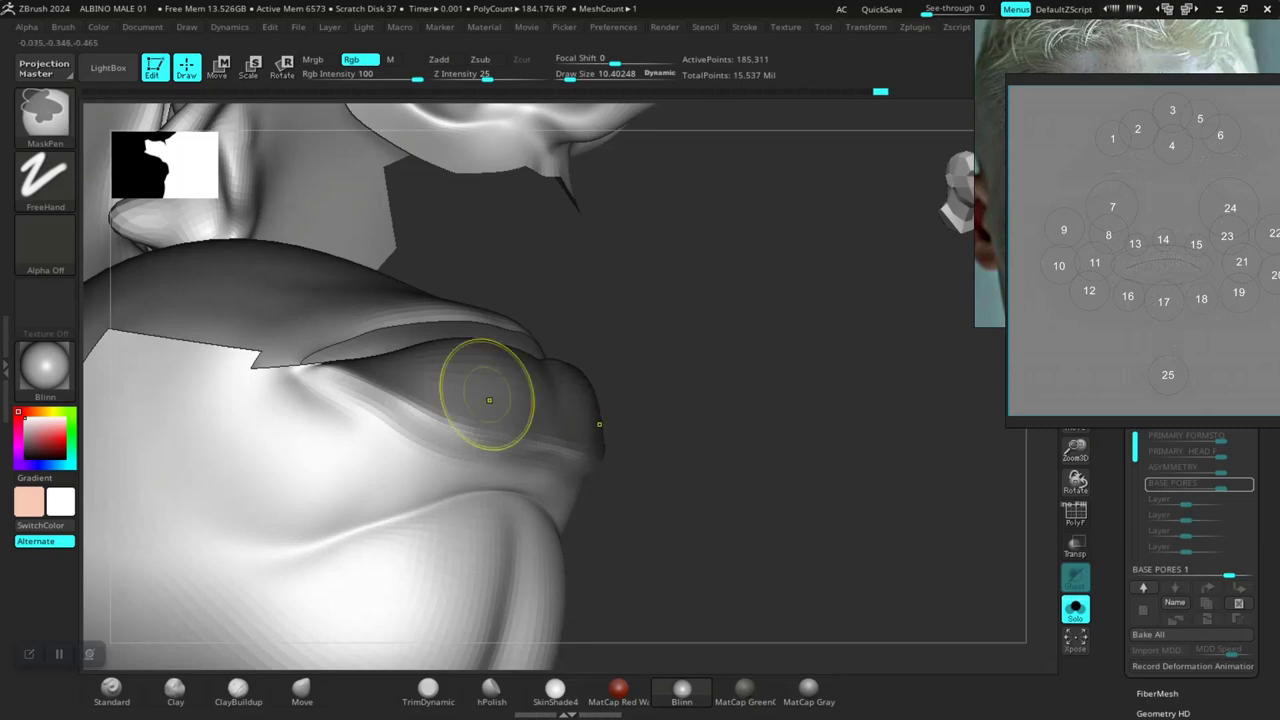
pyautogui.moveTo(690, 410)
pyautogui.mouseDown()
pyautogui.moveTo(738, 488)
pyautogui.moveTo(726, 580)
pyautogui.moveTo(730, 525)
pyautogui.mouseUp()
pyautogui.press('ctrl')
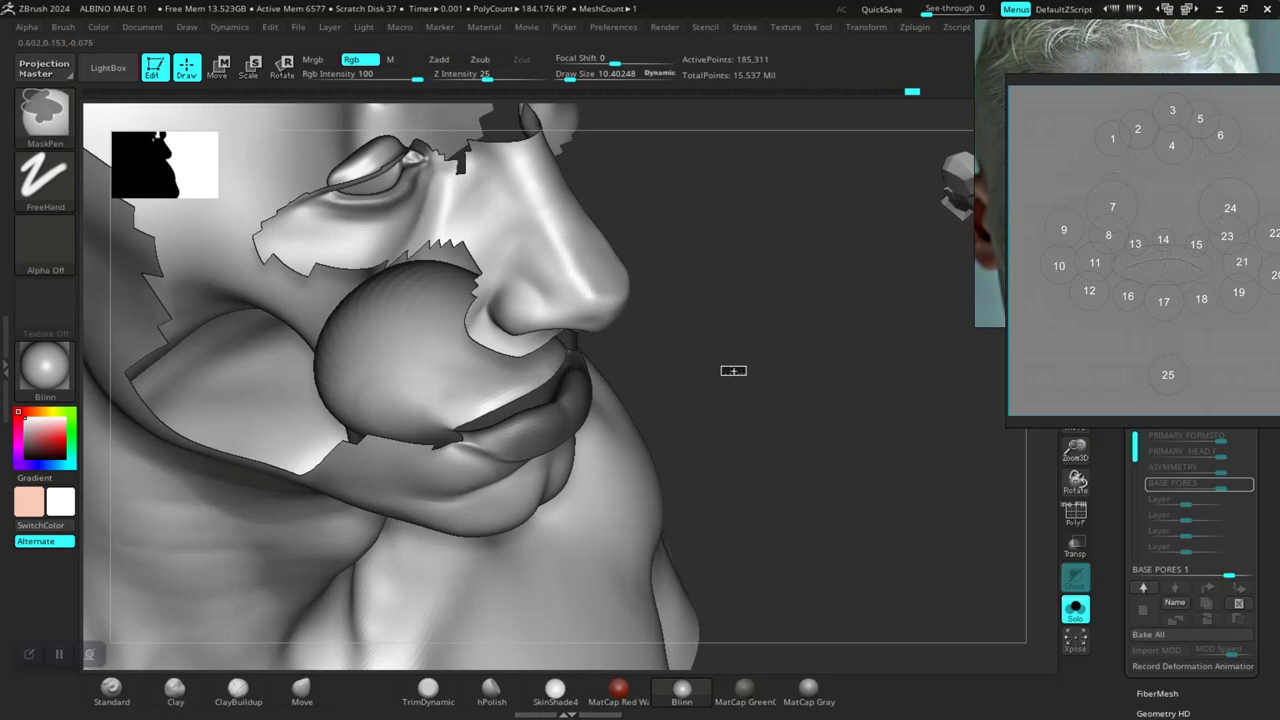
# Undo the last mask change, touch up the lip mask, and unhide the whole head
pyautogui.moveTo(745, 376)
pyautogui.keyDown('ctrl'); pyautogui.mouseDown()
pyautogui.moveTo(800, 385)
pyautogui.moveTo(798, 440)
pyautogui.moveTo(733, 526)
pyautogui.moveTo(735, 480)
pyautogui.moveTo(650, 530)
pyautogui.moveTo(722, 505)
pyautogui.mouseUp(); pyautogui.keyUp('ctrl')
pyautogui.hotkey('ctrl', 'z')
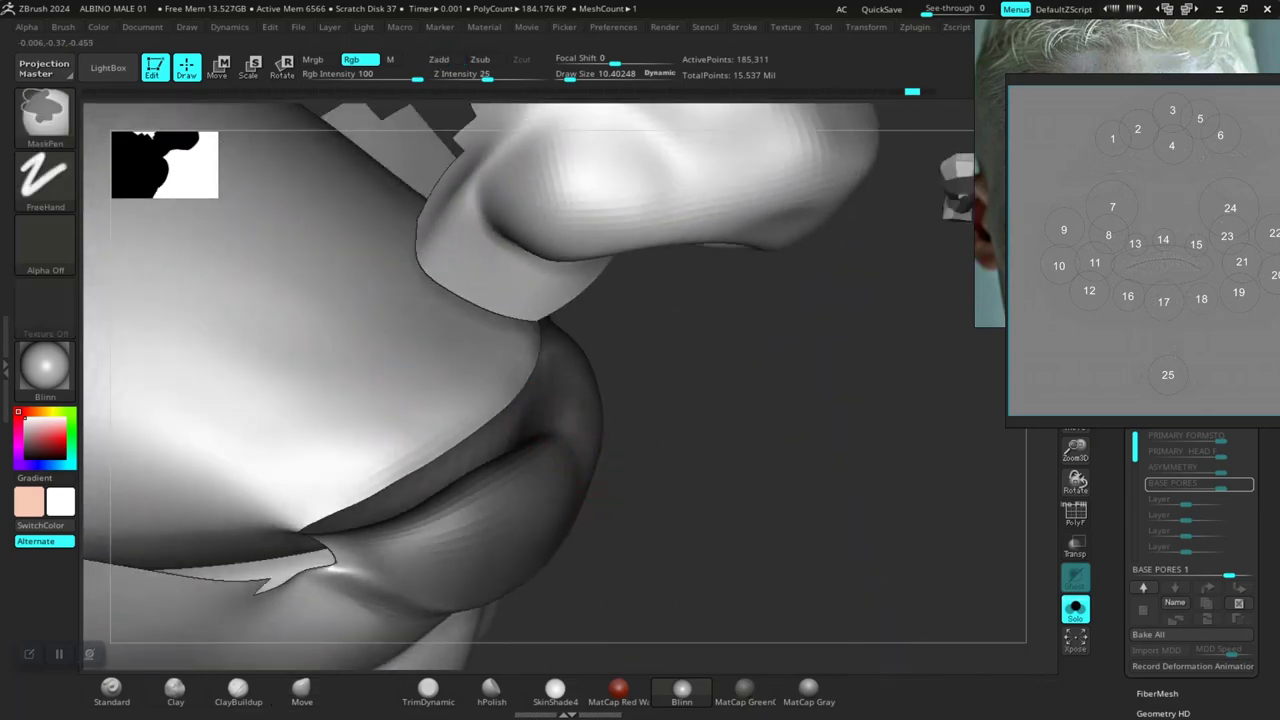
pyautogui.moveTo(622, 514)
pyautogui.keyDown('alt'); pyautogui.mouseDown()
pyautogui.moveTo(708, 425)
pyautogui.moveTo(765, 461)
pyautogui.moveTo(800, 455)
pyautogui.moveTo(840, 497)
pyautogui.moveTo(800, 463)
pyautogui.moveTo(817, 508)
pyautogui.moveTo(858, 519)
pyautogui.moveTo(850, 506)
pyautogui.moveTo(865, 660)
pyautogui.moveTo(815, 515)
pyautogui.mouseUp(); pyautogui.keyUp('alt')
pyautogui.press('ctrl')
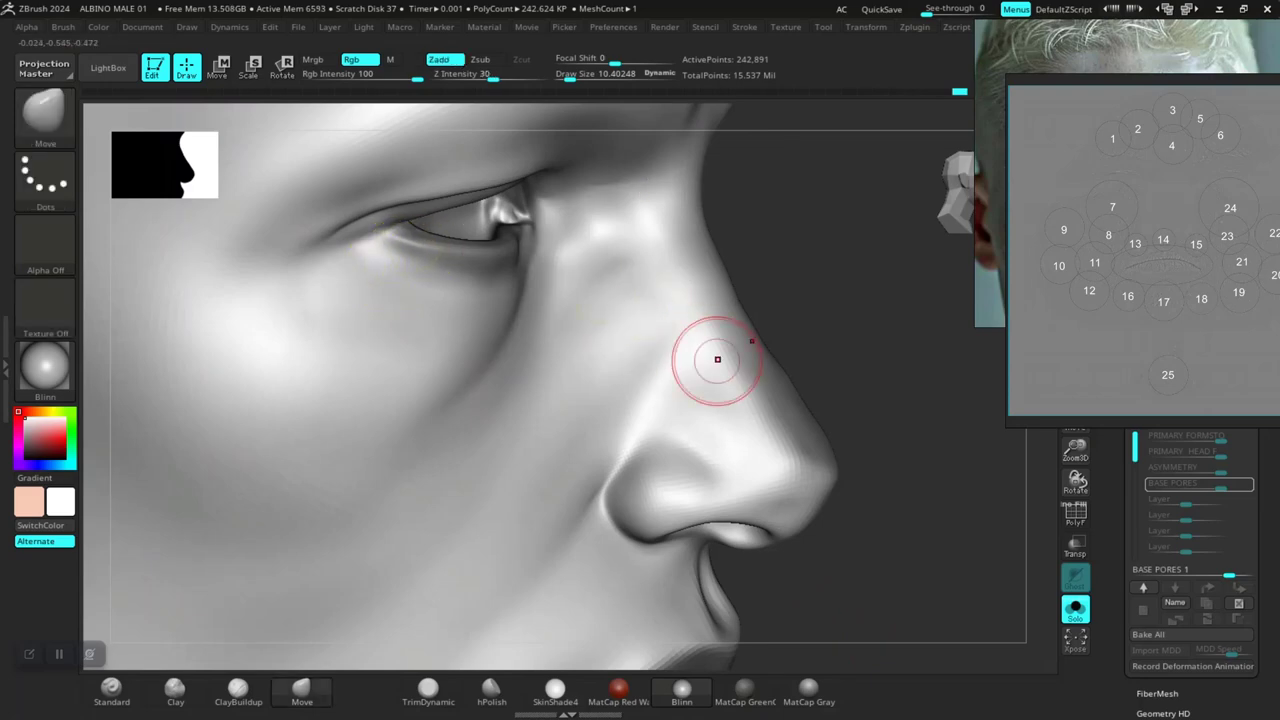
# Smooth the hollow inside the ear next to the tragus
pyautogui.moveTo(915, 382); pyautogui.dragTo(600, 300)
pyautogui.moveTo(735, 435); pyautogui.dragTo(725, 386)
pyautogui.moveTo(726, 386)
pyautogui.mouseDown(button='right')
pyautogui.moveTo(686, 357)
pyautogui.moveTo(693, 402)
pyautogui.moveTo(820, 386)
pyautogui.moveTo(961, 445)
pyautogui.mouseUp(button='right')
pyautogui.rightClick(212, 462)
pyautogui.click(218, 459)
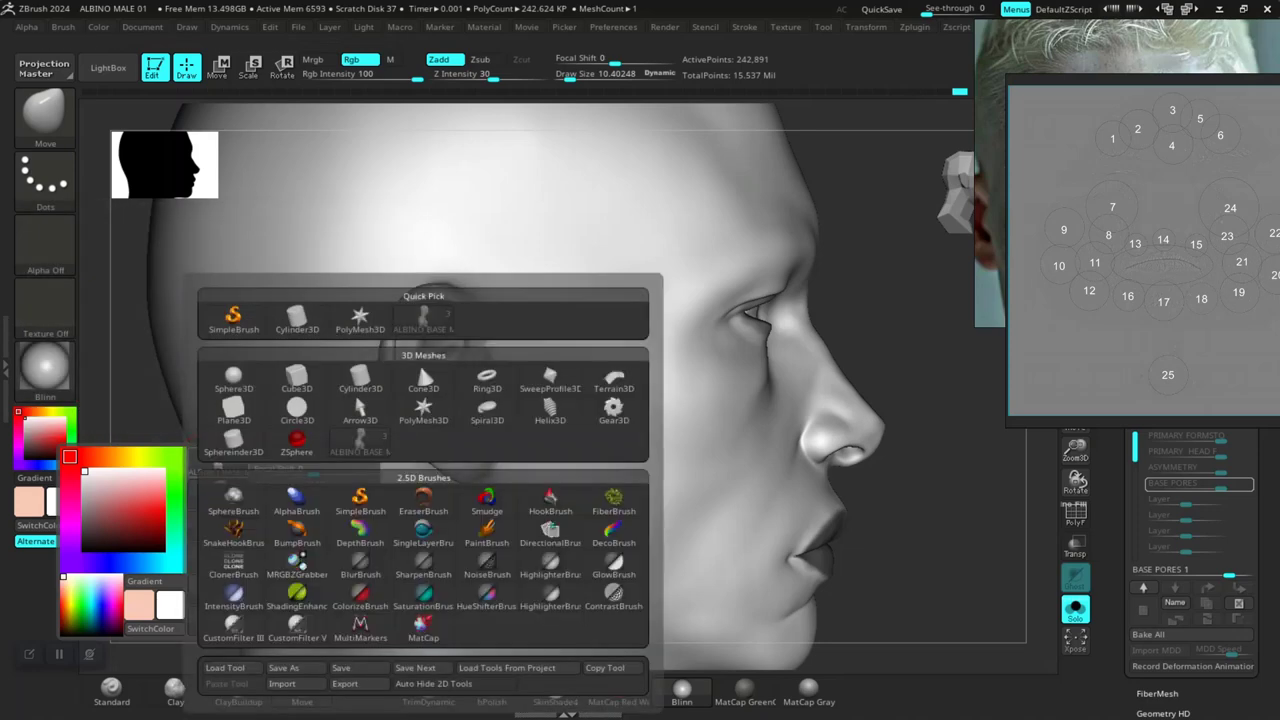
pyautogui.moveTo(168, 408); pyautogui.dragTo(100, 404, button='right')
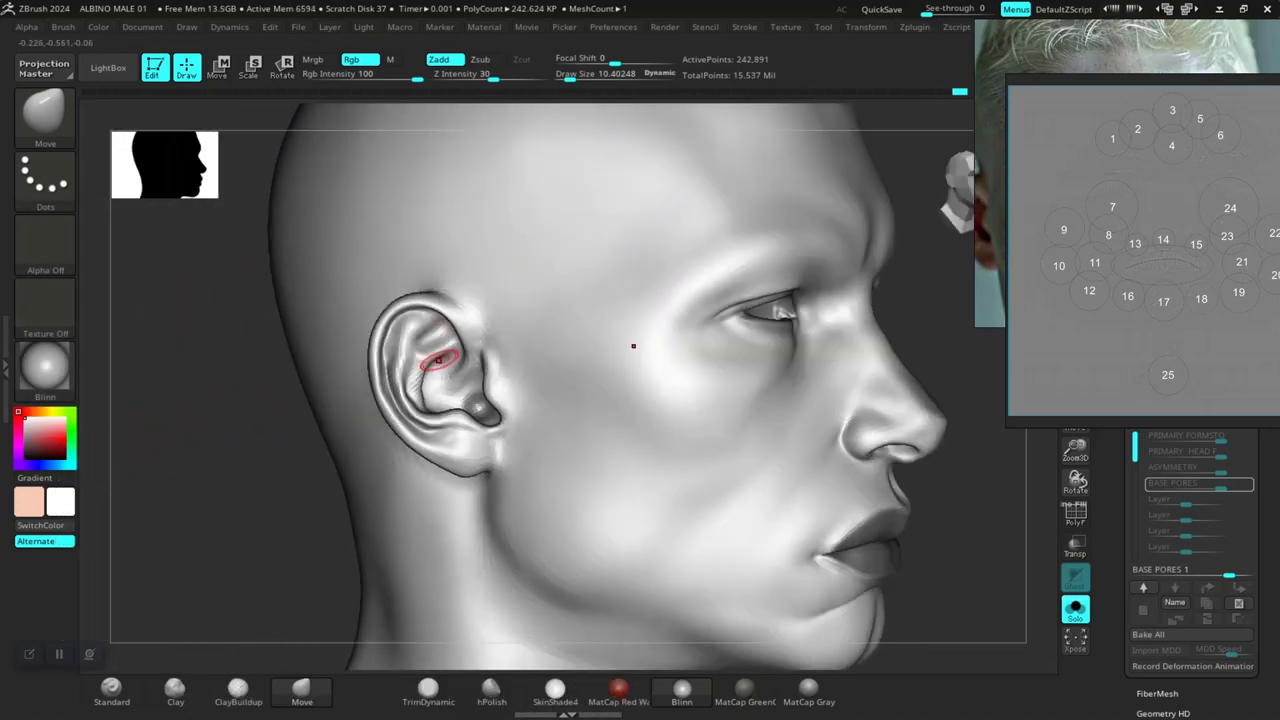
pyautogui.moveTo(246, 483)
pyautogui.mouseDown(button='right')
pyautogui.moveTo(230, 497)
pyautogui.moveTo(271, 517)
pyautogui.mouseUp(button='right')
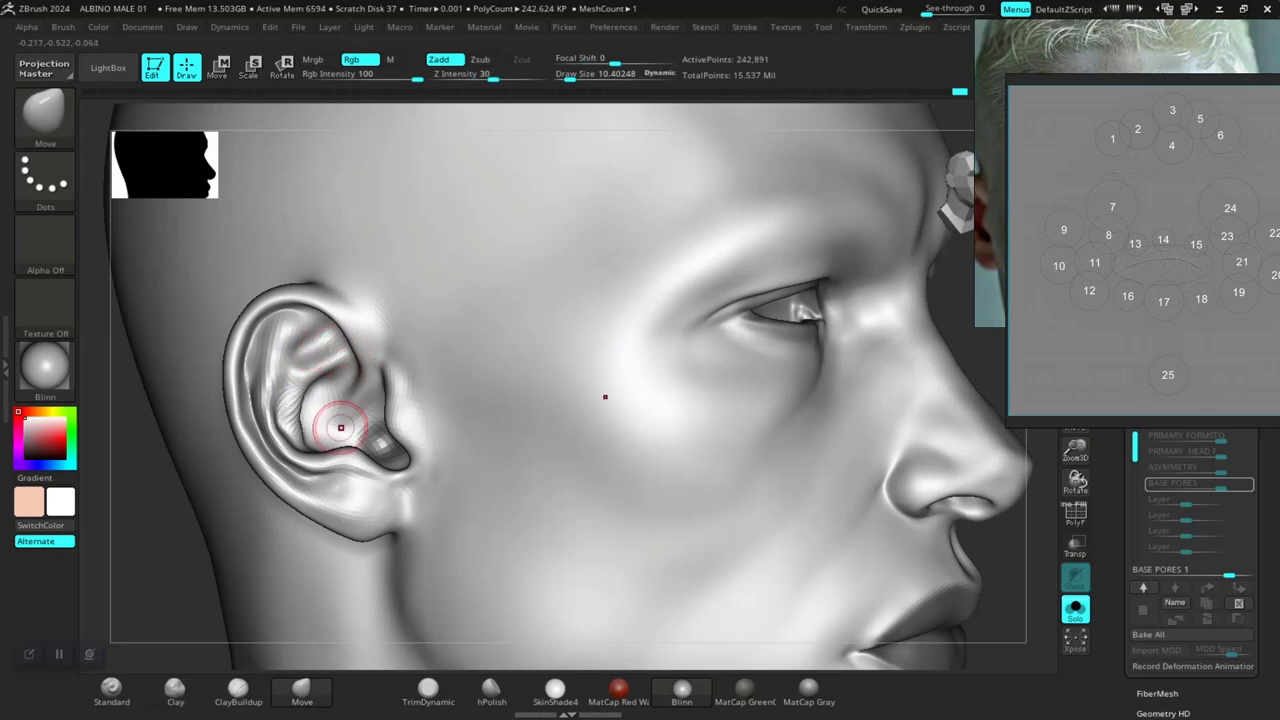
pyautogui.moveTo(171, 541)
pyautogui.mouseDown(button='right')
pyautogui.moveTo(203, 541)
pyautogui.moveTo(198, 556)
pyautogui.mouseUp(button='right')
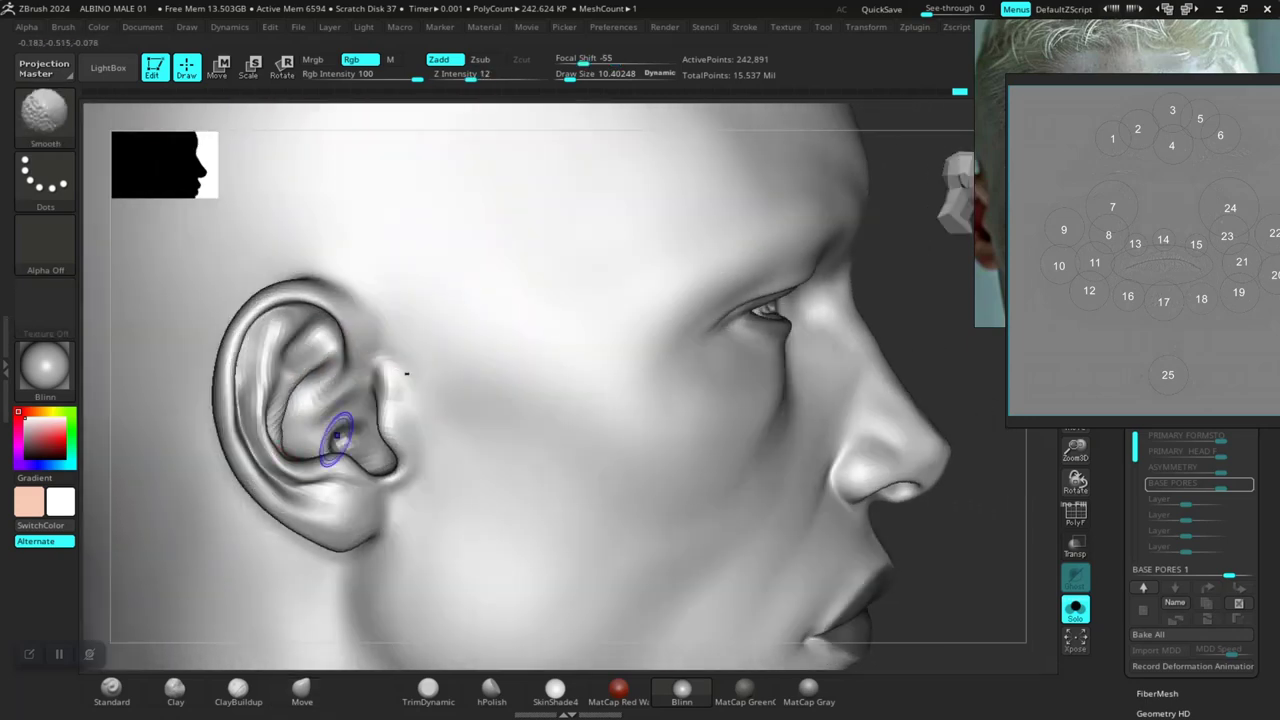
pyautogui.keyDown('shift'); pyautogui.moveTo(338, 440); pyautogui.dragTo(346, 434); pyautogui.keyUp('shift')
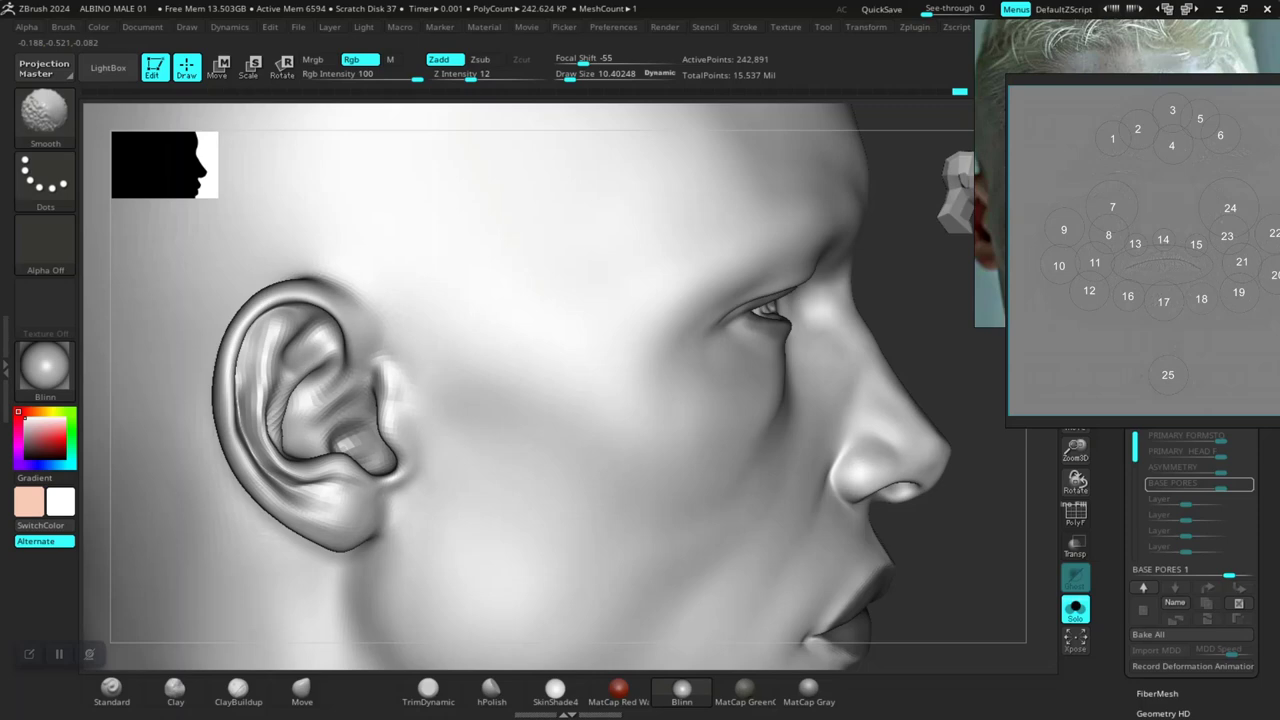
# Raise the Draw Size to about 18 and mask the ear's inner folds and lobe area with MaskPen
pyautogui.keyDown('ctrl'); pyautogui.moveTo(945, 556); pyautogui.dragTo(887, 483, button='right'); pyautogui.keyUp('ctrl')
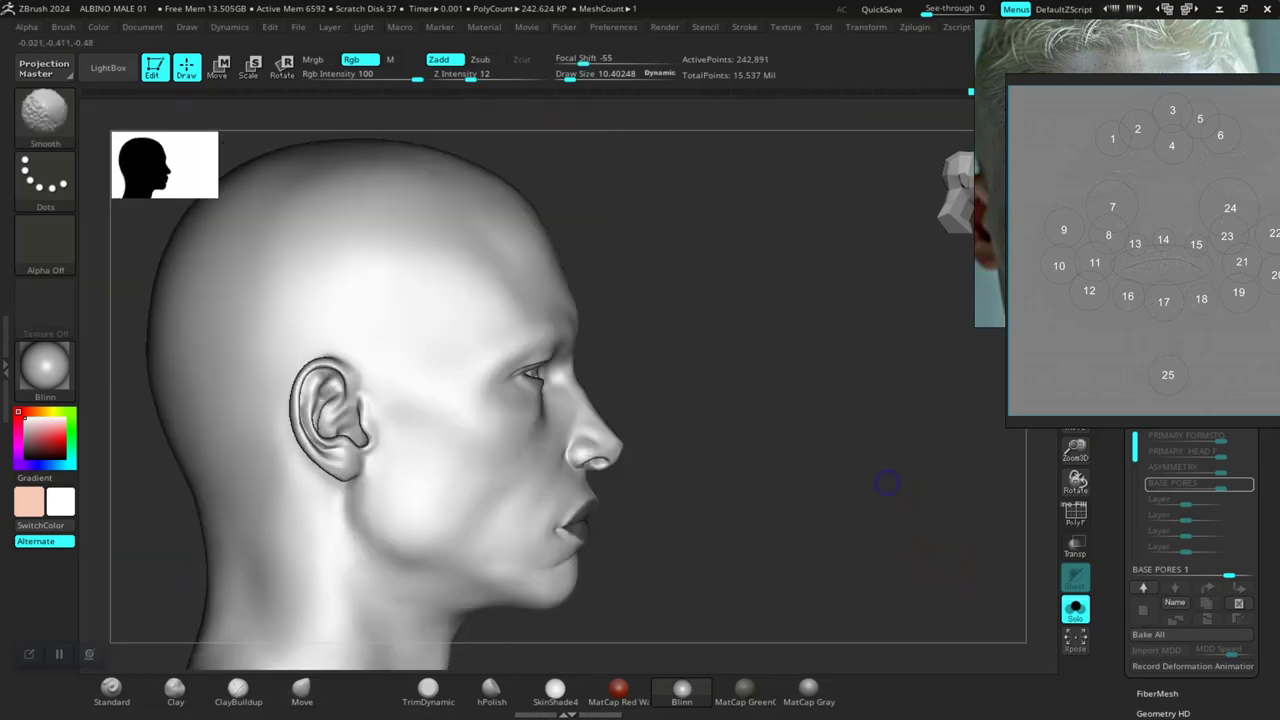
pyautogui.moveTo(726, 477)
pyautogui.mouseDown(button='right')
pyautogui.moveTo(425, 502)
pyautogui.moveTo(629, 536)
pyautogui.moveTo(706, 522)
pyautogui.mouseUp(button='right')
pyautogui.keyDown('ctrl'); pyautogui.moveTo(706, 522); pyautogui.dragTo(690, 605, button='right'); pyautogui.keyUp('ctrl')
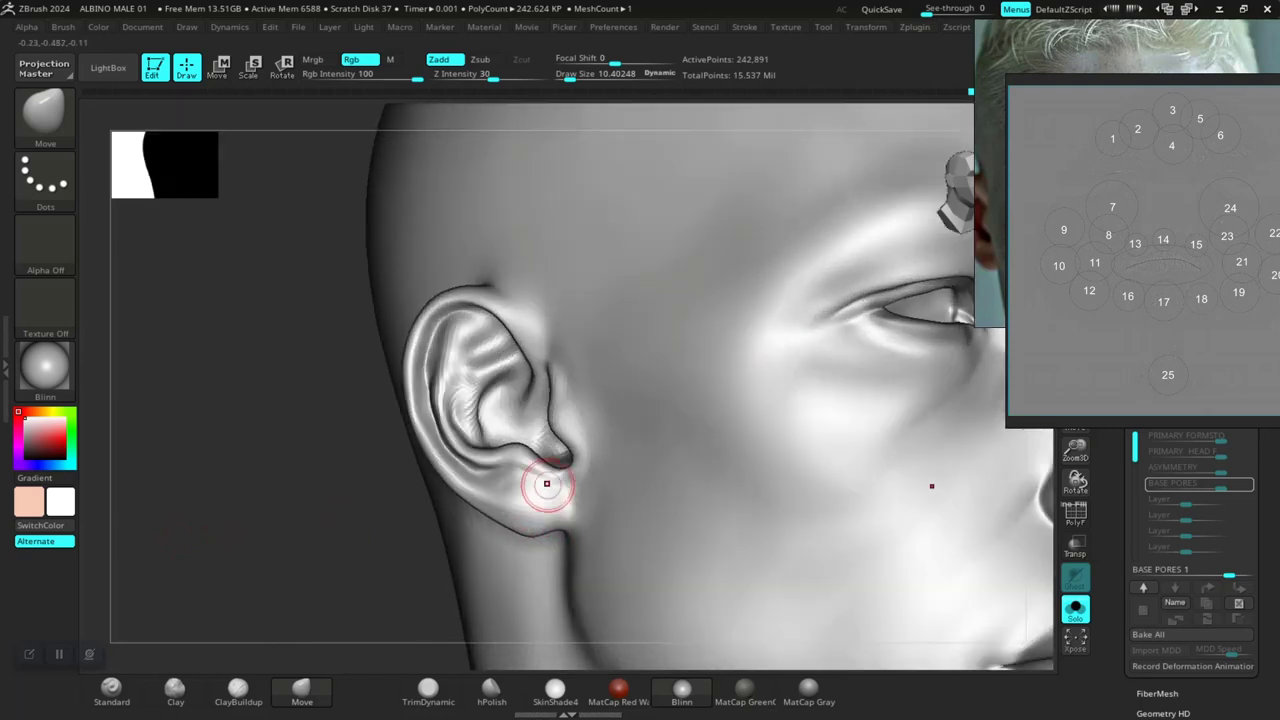
pyautogui.press(']')
pyautogui.press(']')
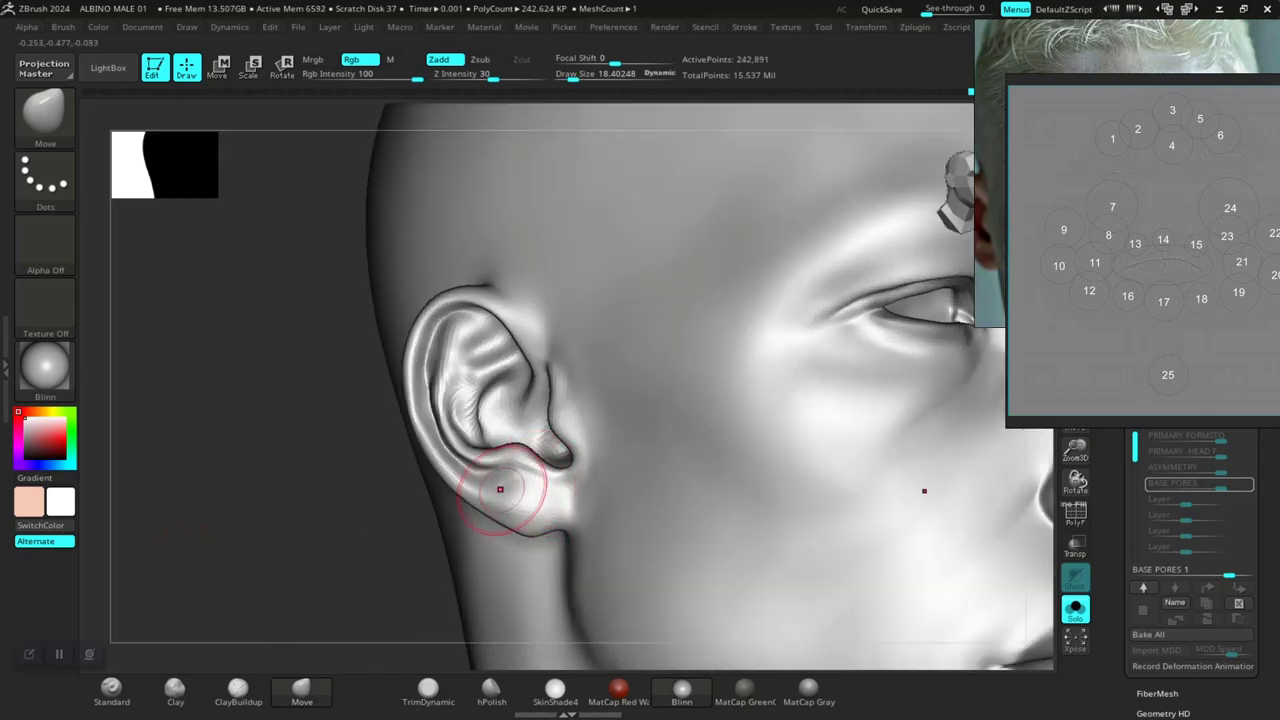
pyautogui.press('ctrl')
pyautogui.moveTo(446, 430)
pyautogui.keyDown('ctrl'); pyautogui.mouseDown()
pyautogui.moveTo(444, 362)
pyautogui.moveTo(453, 392)
pyautogui.moveTo(467, 368)
pyautogui.moveTo(495, 432)
pyautogui.moveTo(527, 380)
pyautogui.moveTo(512, 320)
pyautogui.moveTo(455, 298)
pyautogui.moveTo(421, 370)
pyautogui.moveTo(420, 432)
pyautogui.moveTo(455, 490)
pyautogui.moveTo(505, 510)
pyautogui.mouseUp(); pyautogui.keyUp('ctrl')
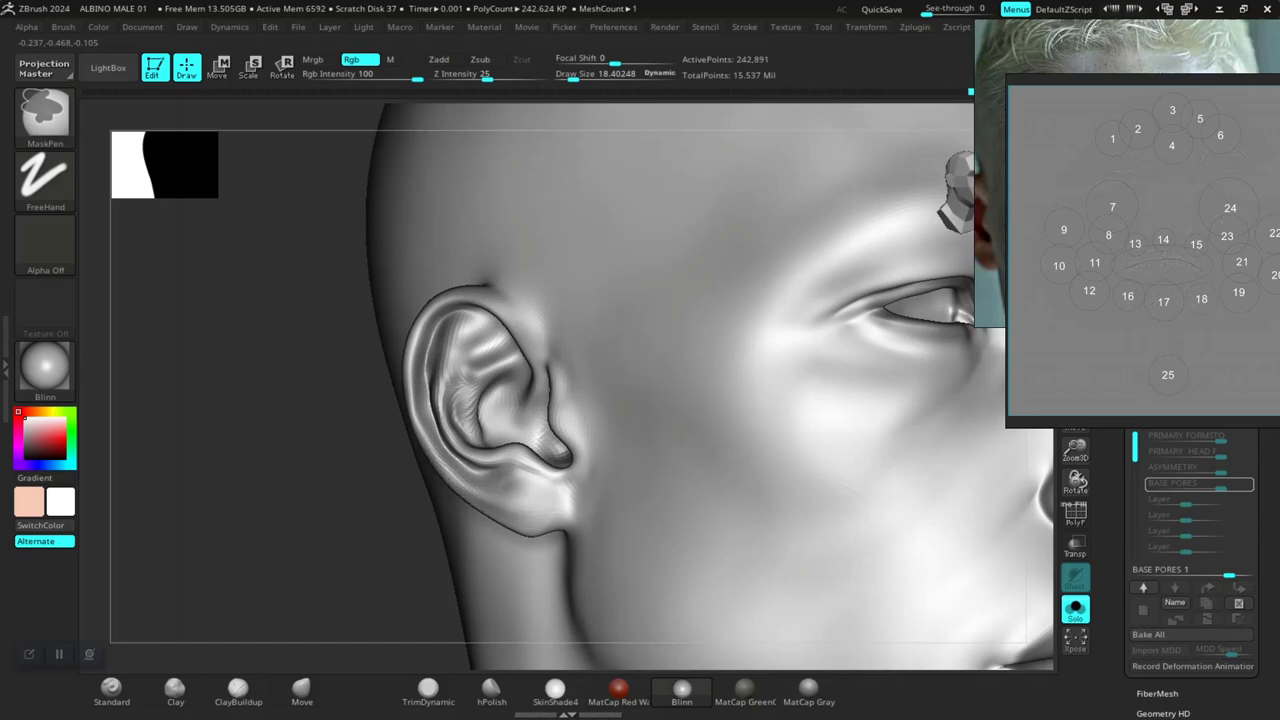
pyautogui.moveTo(573, 447)
pyautogui.keyDown('ctrl'); pyautogui.mouseDown()
pyautogui.moveTo(562, 395)
pyautogui.moveTo(515, 324)
pyautogui.moveTo(461, 356)
pyautogui.moveTo(502, 438)
pyautogui.moveTo(532, 458)
pyautogui.mouseUp(); pyautogui.keyUp('ctrl')
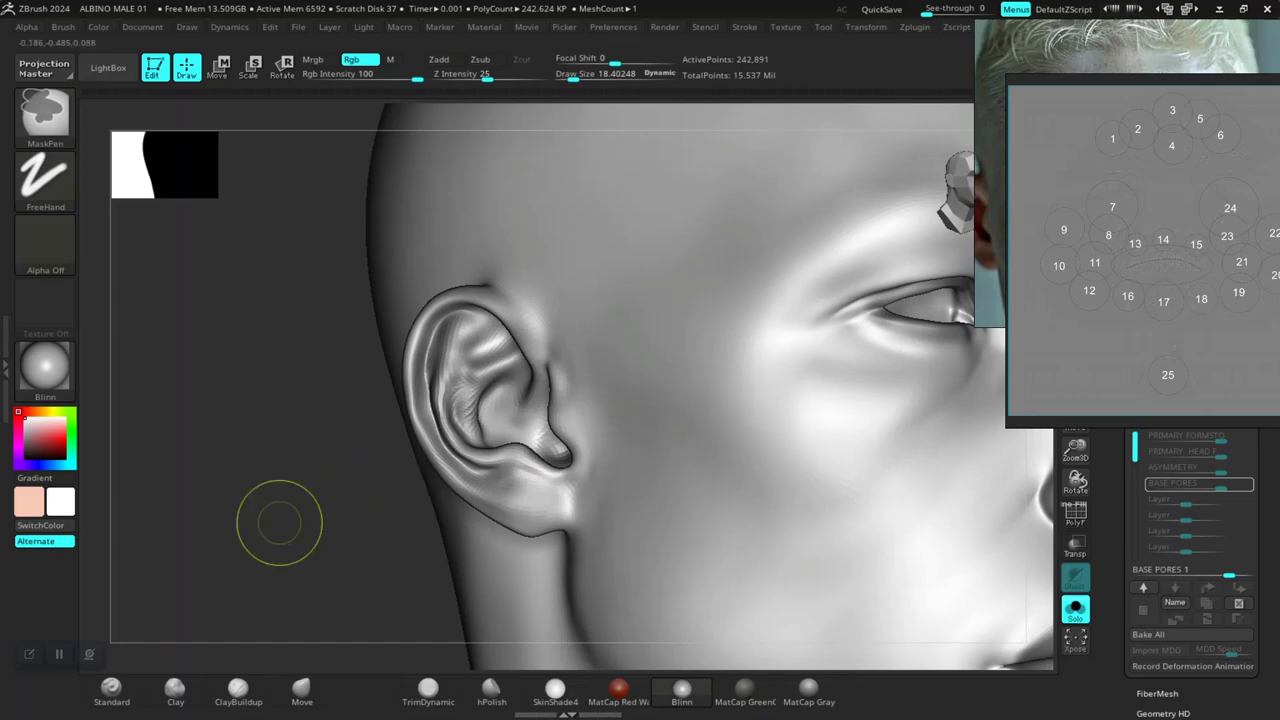
# Extend the ear mask over its folds and rim from the side and from behind with MaskPen
pyautogui.moveTo(280, 523)
pyautogui.mouseDown()
pyautogui.moveTo(470, 512)
pyautogui.moveTo(430, 498)
pyautogui.mouseUp()
pyautogui.press('ctrl')
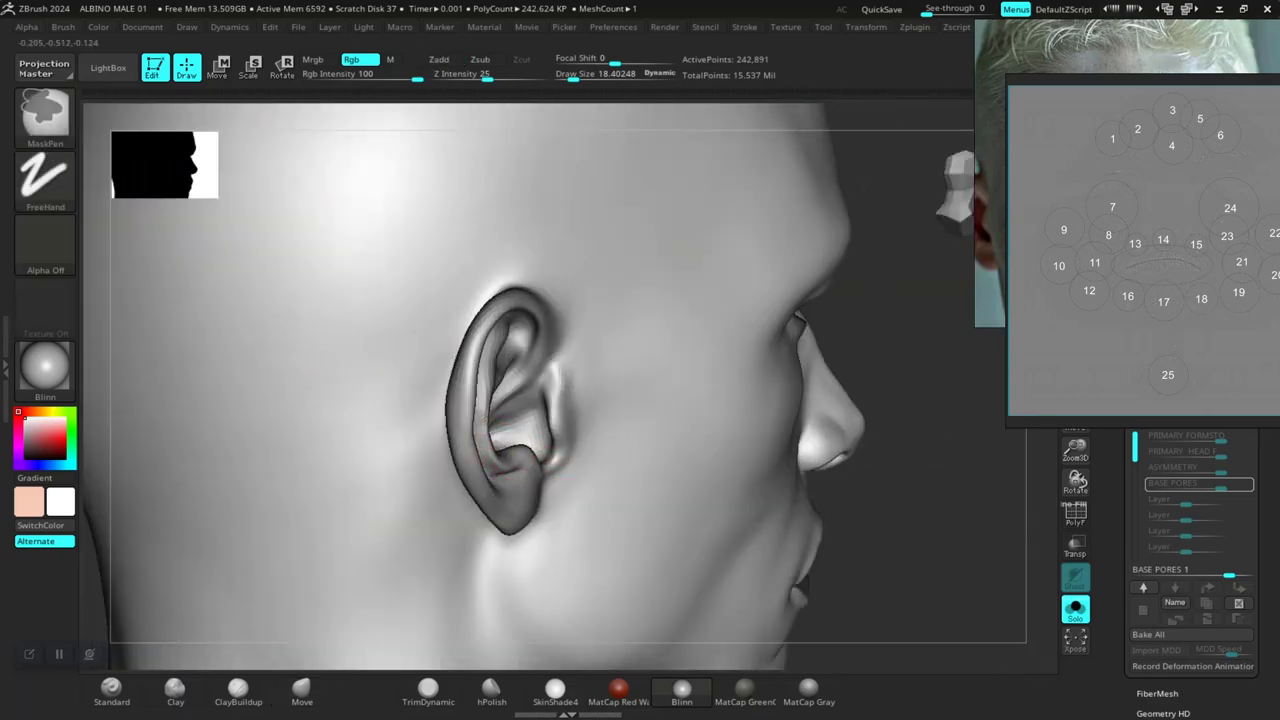
pyautogui.keyDown('ctrl'); pyautogui.moveTo(525, 432); pyautogui.dragTo(531, 443); pyautogui.keyUp('ctrl')
pyautogui.moveTo(865, 485); pyautogui.dragTo(960, 492)
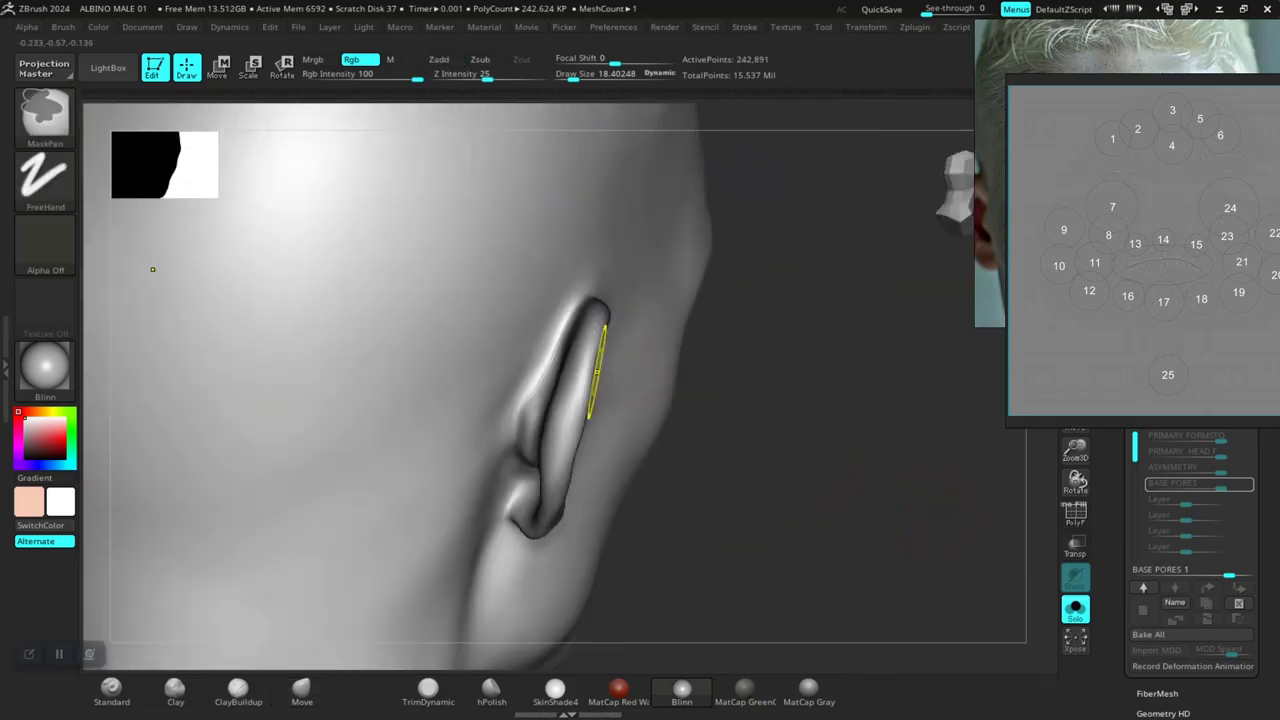
pyautogui.moveTo(598, 313)
pyautogui.keyDown('ctrl'); pyautogui.mouseDown()
pyautogui.moveTo(573, 408)
pyautogui.moveTo(566, 318)
pyautogui.mouseUp(); pyautogui.keyUp('ctrl')
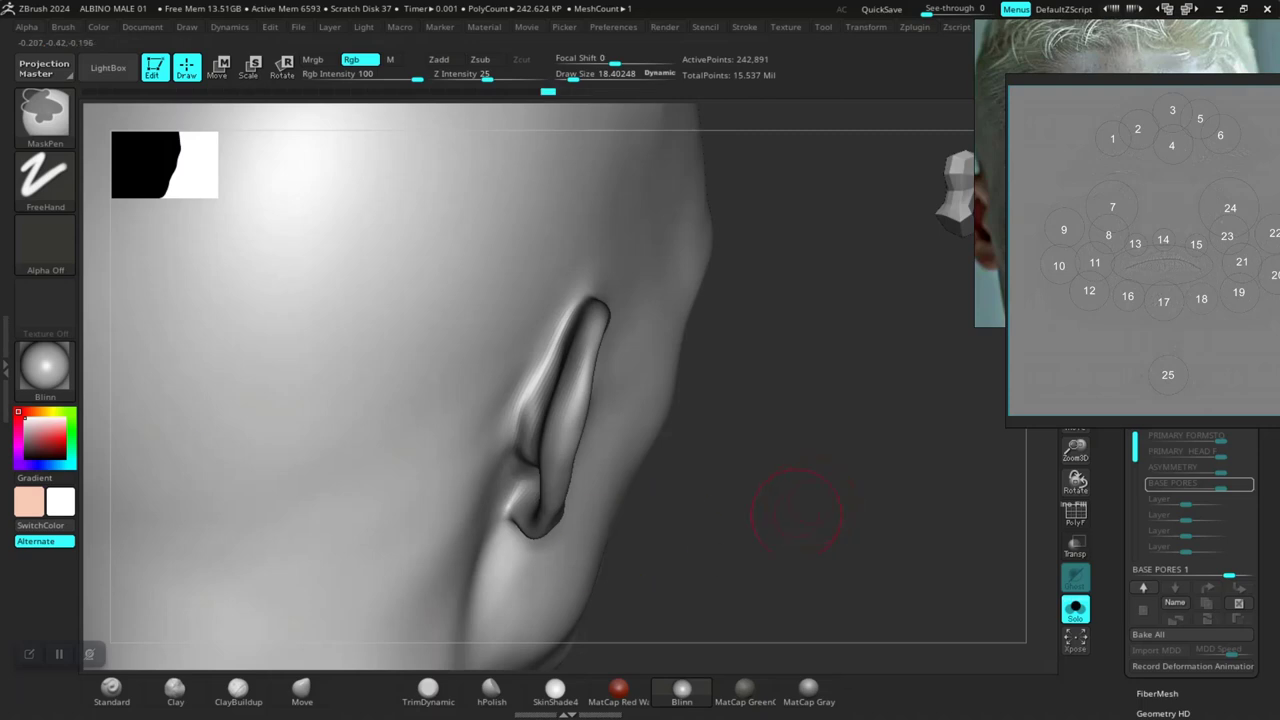
# Examine the masked eyelids, lips and ears on the whole head from the front and both sides
pyautogui.keyDown('alt'); pyautogui.moveTo(797, 514); pyautogui.dragTo(340, 406); pyautogui.keyUp('alt')
pyautogui.keyDown('alt'); pyautogui.moveTo(920, 424); pyautogui.dragTo(791, 413); pyautogui.keyUp('alt')
pyautogui.keyDown('alt'); pyautogui.moveTo(784, 361); pyautogui.dragTo(787, 507); pyautogui.keyUp('alt')
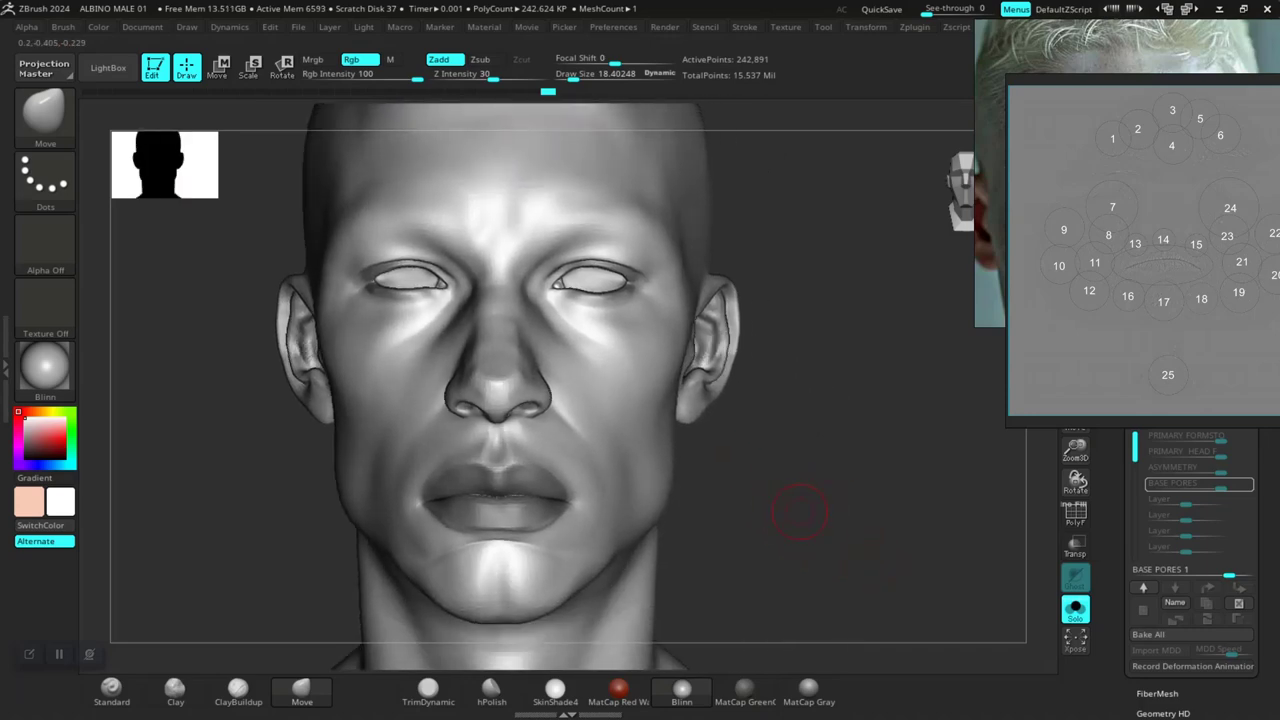
pyautogui.moveTo(800, 512); pyautogui.dragTo(640, 385, button='right')
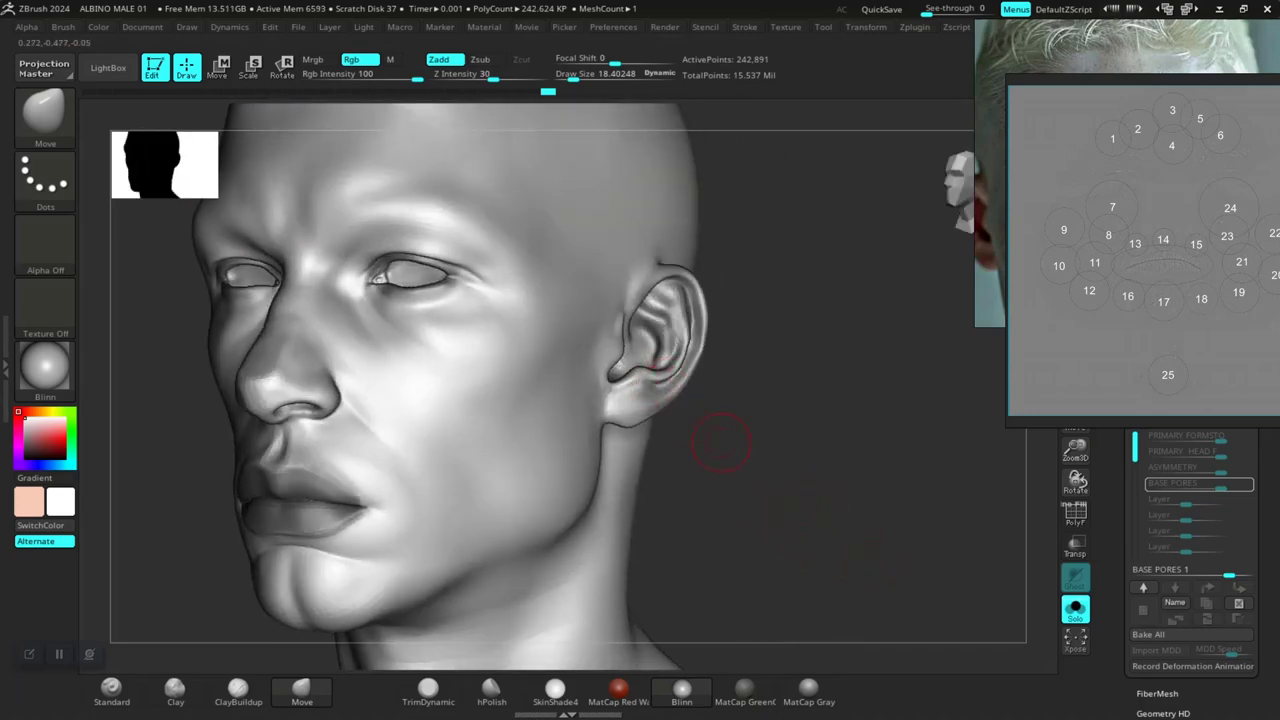
pyautogui.moveTo(721, 442); pyautogui.dragTo(686, 457, button='right')
pyautogui.press('ctrl')
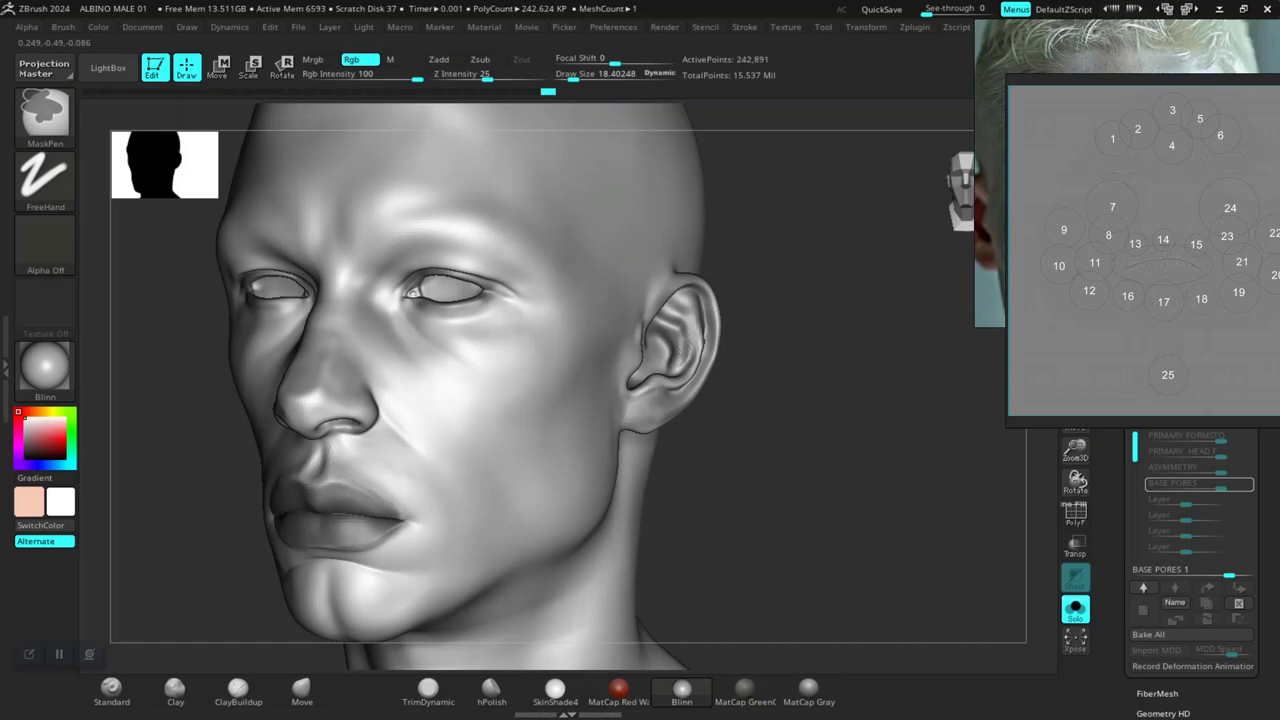
pyautogui.moveTo(850, 415)
pyautogui.mouseDown(button='right')
pyautogui.moveTo(705, 415)
pyautogui.moveTo(814, 417)
pyautogui.moveTo(705, 415)
pyautogui.moveTo(690, 395)
pyautogui.moveTo(829, 434)
pyautogui.moveTo(835, 455)
pyautogui.moveTo(774, 480)
pyautogui.moveTo(801, 430)
pyautogui.mouseUp(button='right')
pyautogui.moveTo(753, 474)
pyautogui.keyDown('ctrl'); pyautogui.mouseDown(button='right')
pyautogui.moveTo(800, 514)
pyautogui.moveTo(857, 502)
pyautogui.moveTo(849, 523)
pyautogui.moveTo(858, 508)
pyautogui.moveTo(889, 534)
pyautogui.moveTo(870, 525)
pyautogui.mouseUp(button='right'); pyautogui.keyUp('ctrl')
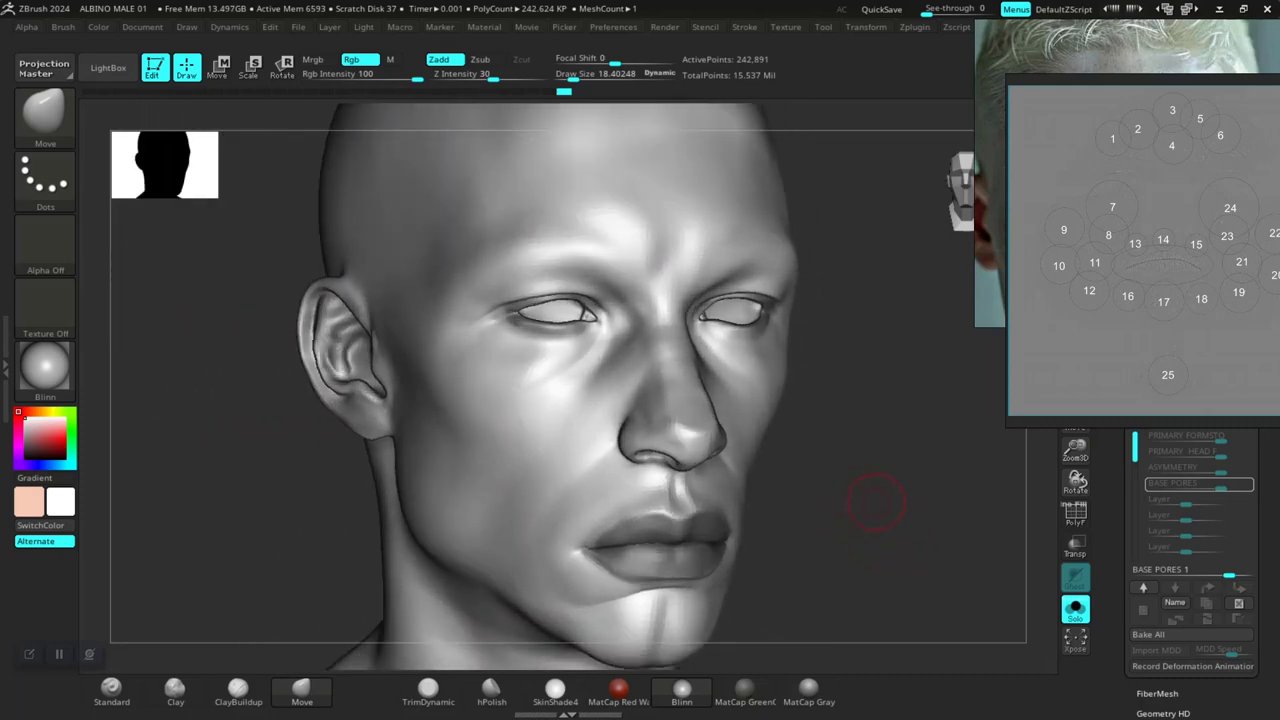
# Move the numbered face-region reference sheet off the head so the sculpt and the portrait photo are unobstructed
pyautogui.moveTo(1110, 330); pyautogui.dragTo(369, 342, button='right')
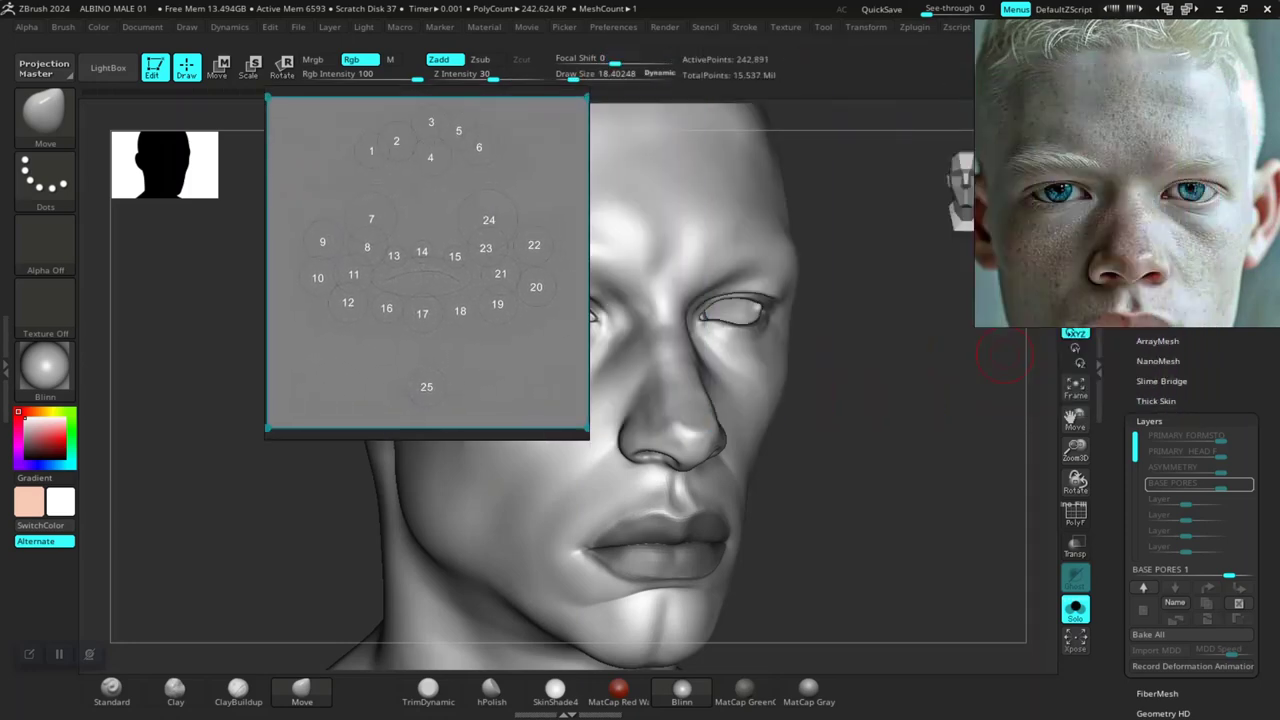
pyautogui.moveTo(358, 258); pyautogui.dragTo(27, 176)
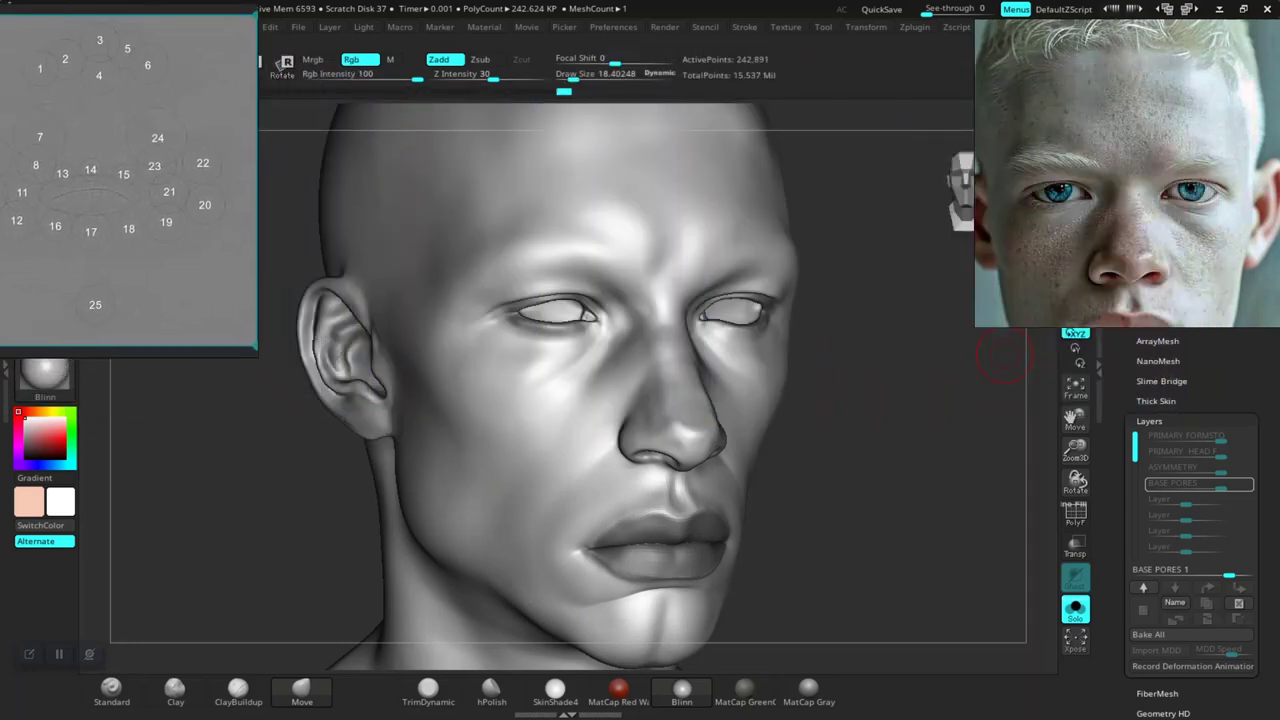
# Raise the Draw Size to about 56 and adjust the shoulder contours with the Move brush
pyautogui.moveTo(1005, 355)
pyautogui.mouseDown()
pyautogui.moveTo(851, 537)
pyautogui.moveTo(800, 440)
pyautogui.moveTo(762, 416)
pyautogui.moveTo(752, 468)
pyautogui.moveTo(794, 543)
pyautogui.moveTo(738, 446)
pyautogui.moveTo(640, 524)
pyautogui.moveTo(808, 520)
pyautogui.moveTo(840, 400)
pyautogui.moveTo(867, 384)
pyautogui.moveTo(855, 366)
pyautogui.moveTo(835, 443)
pyautogui.moveTo(847, 345)
pyautogui.mouseUp()
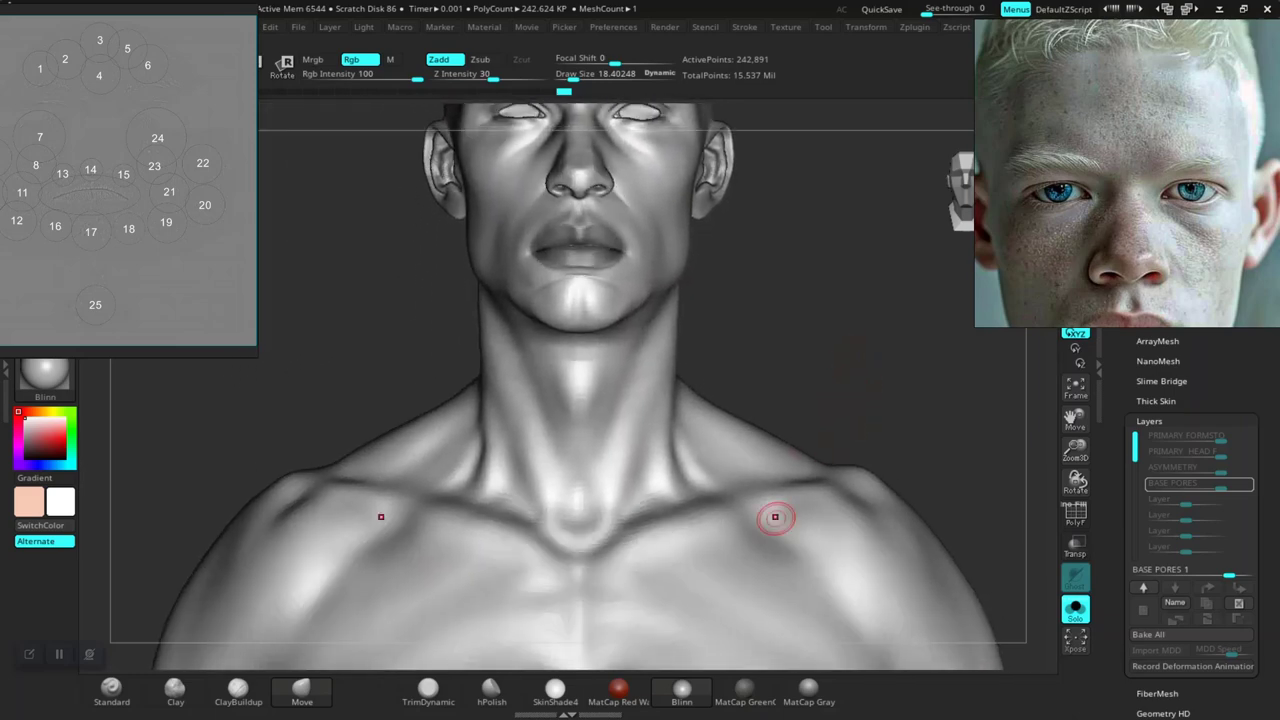
pyautogui.press('space')
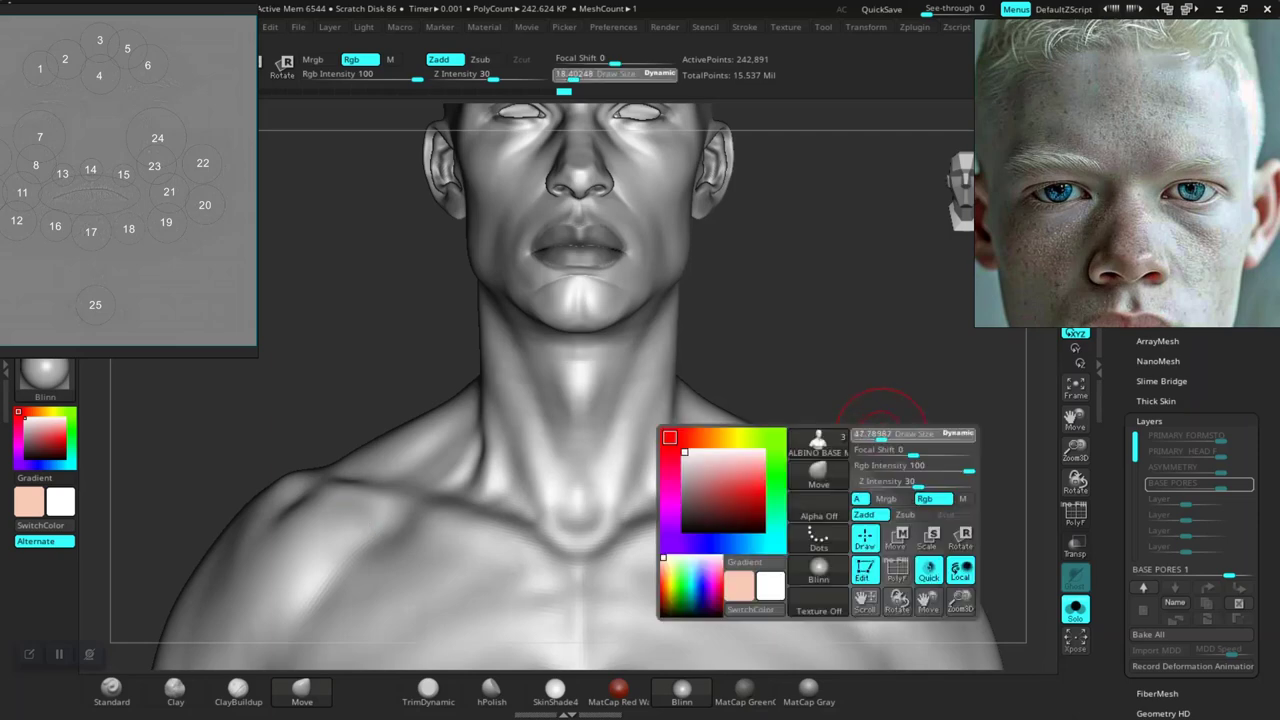
pyautogui.press('shift')
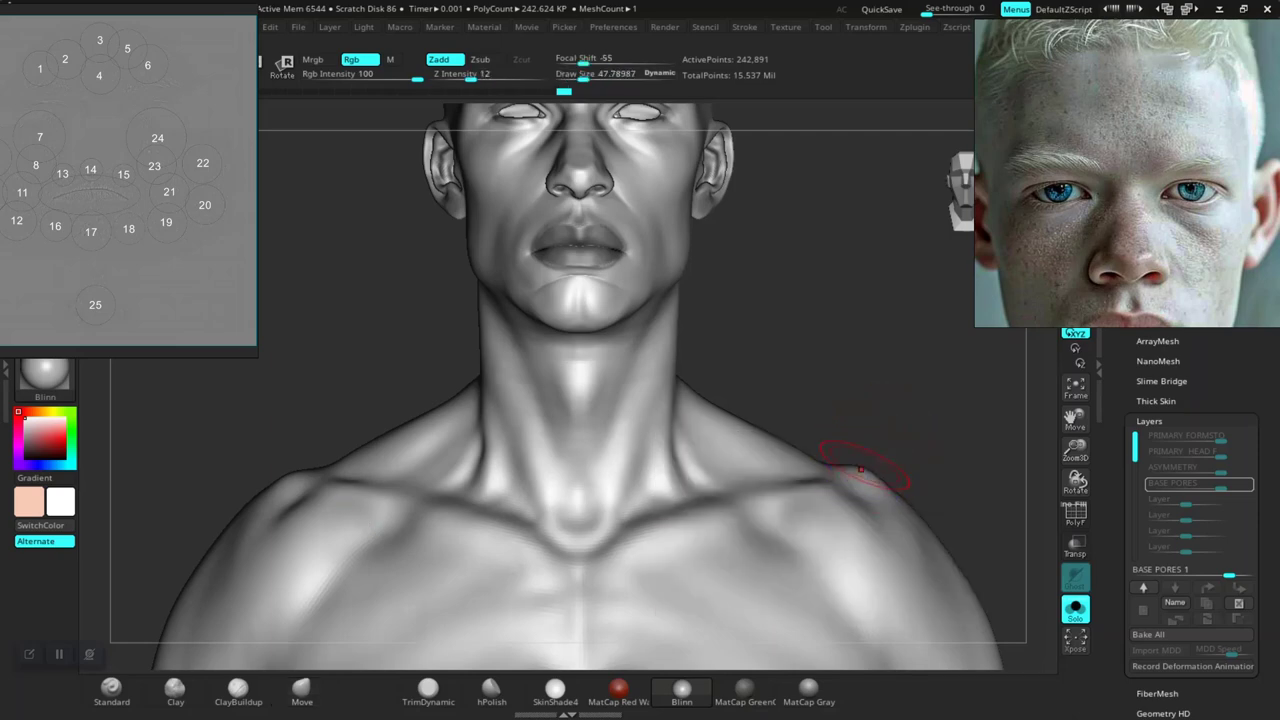
pyautogui.moveTo(851, 320)
pyautogui.keyDown('alt'); pyautogui.mouseDown()
pyautogui.moveTo(813, 490)
pyautogui.moveTo(828, 482)
pyautogui.moveTo(615, 483)
pyautogui.moveTo(818, 505)
pyautogui.mouseUp(); pyautogui.keyUp('alt')
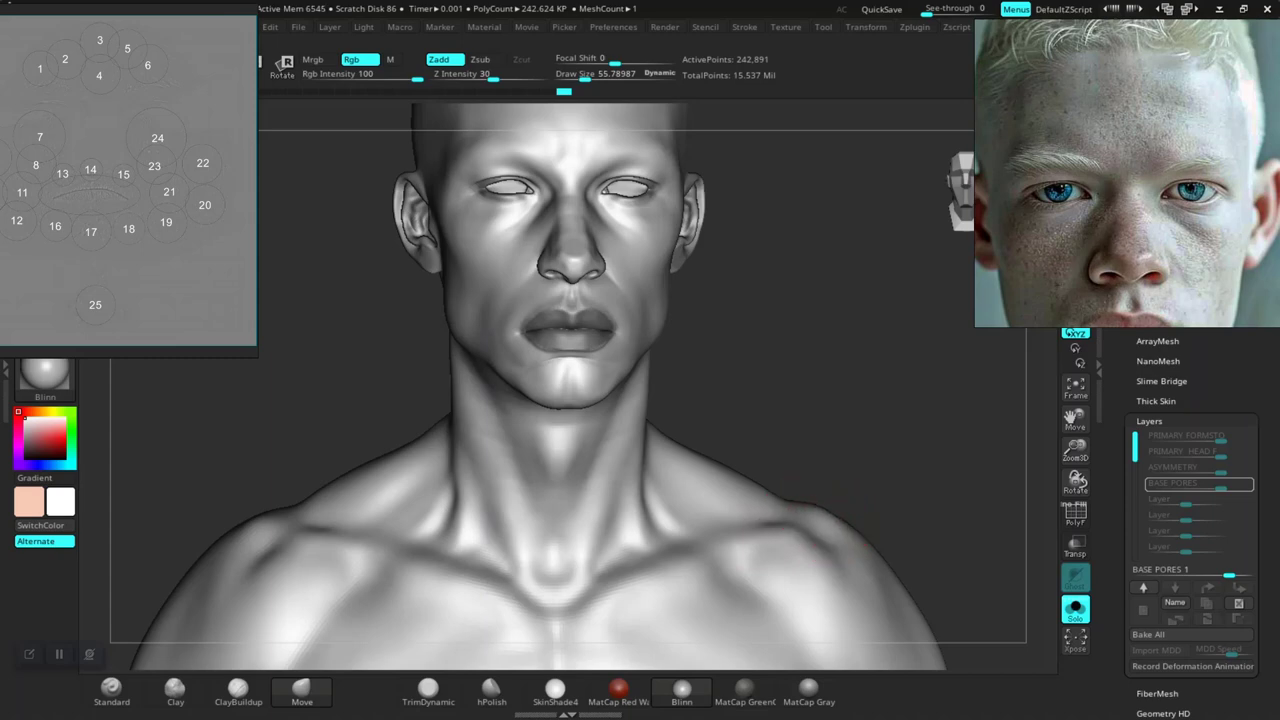
pyautogui.keyDown('alt'); pyautogui.moveTo(840, 491); pyautogui.dragTo(875, 489); pyautogui.keyUp('alt')
pyautogui.keyDown('alt'); pyautogui.moveTo(865, 438); pyautogui.dragTo(870, 437); pyautogui.keyUp('alt')
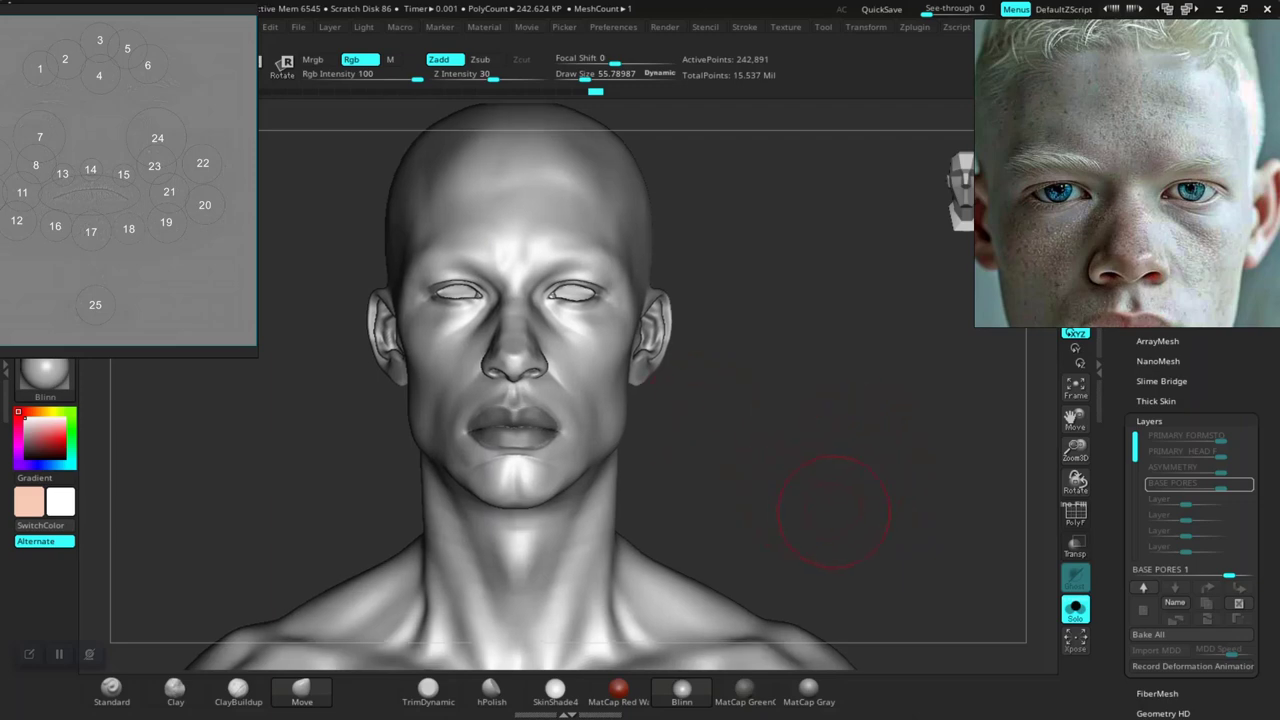
pyautogui.moveTo(234, 638); pyautogui.dragTo(239, 645)
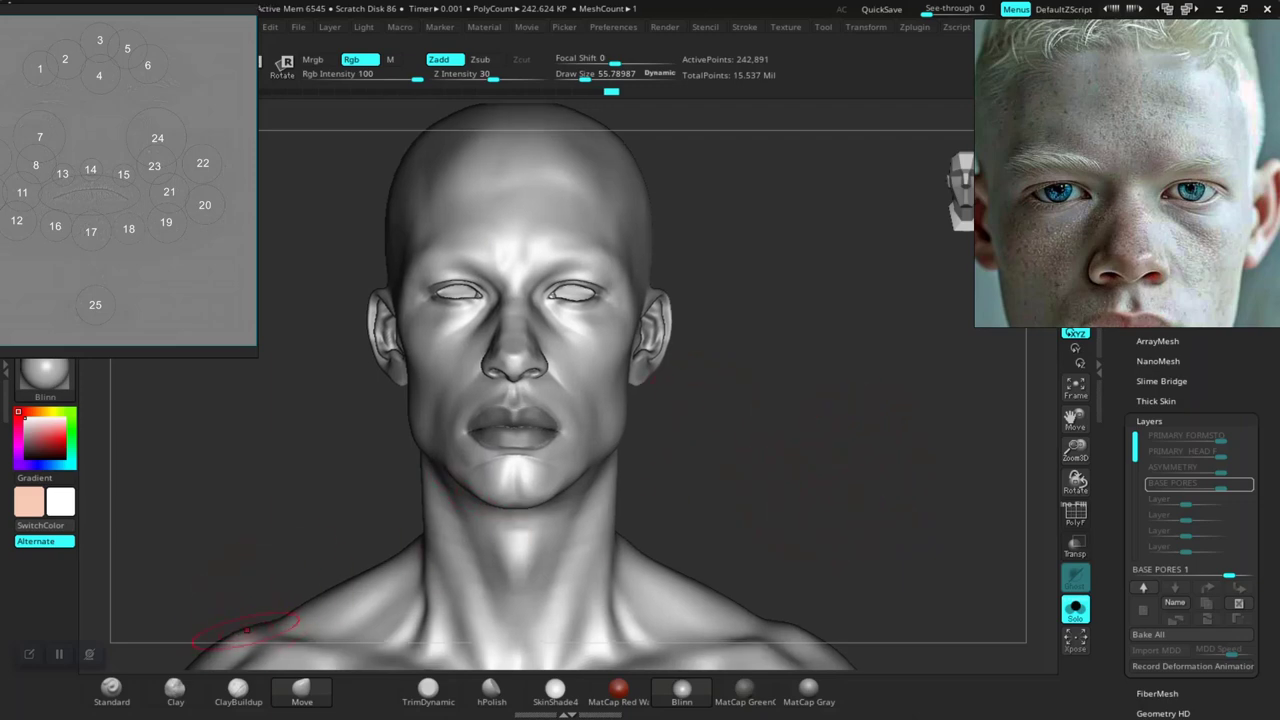
pyautogui.keyDown('alt'); pyautogui.moveTo(803, 477); pyautogui.dragTo(803, 464); pyautogui.keyUp('alt')
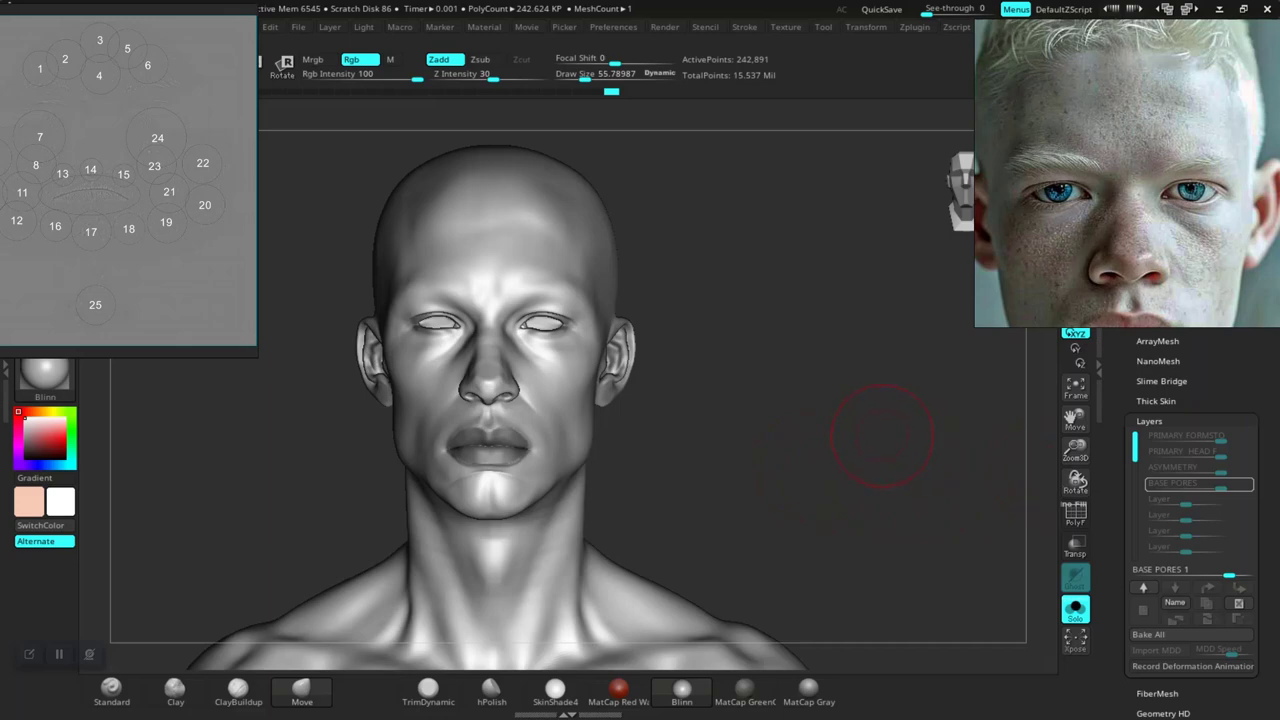
# Switch the bust to its highest subdivision level, where the BASE PORES layer is active
pyautogui.press('d')
pyautogui.press('d')
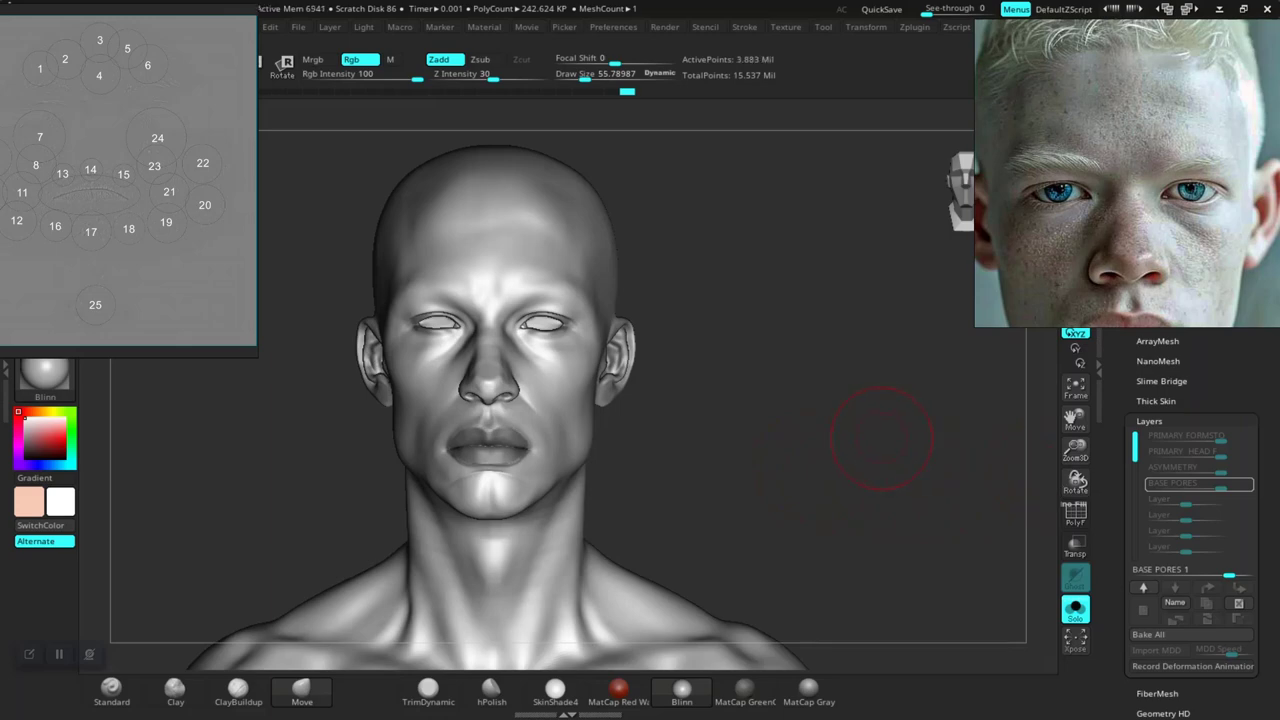
pyautogui.press('d')
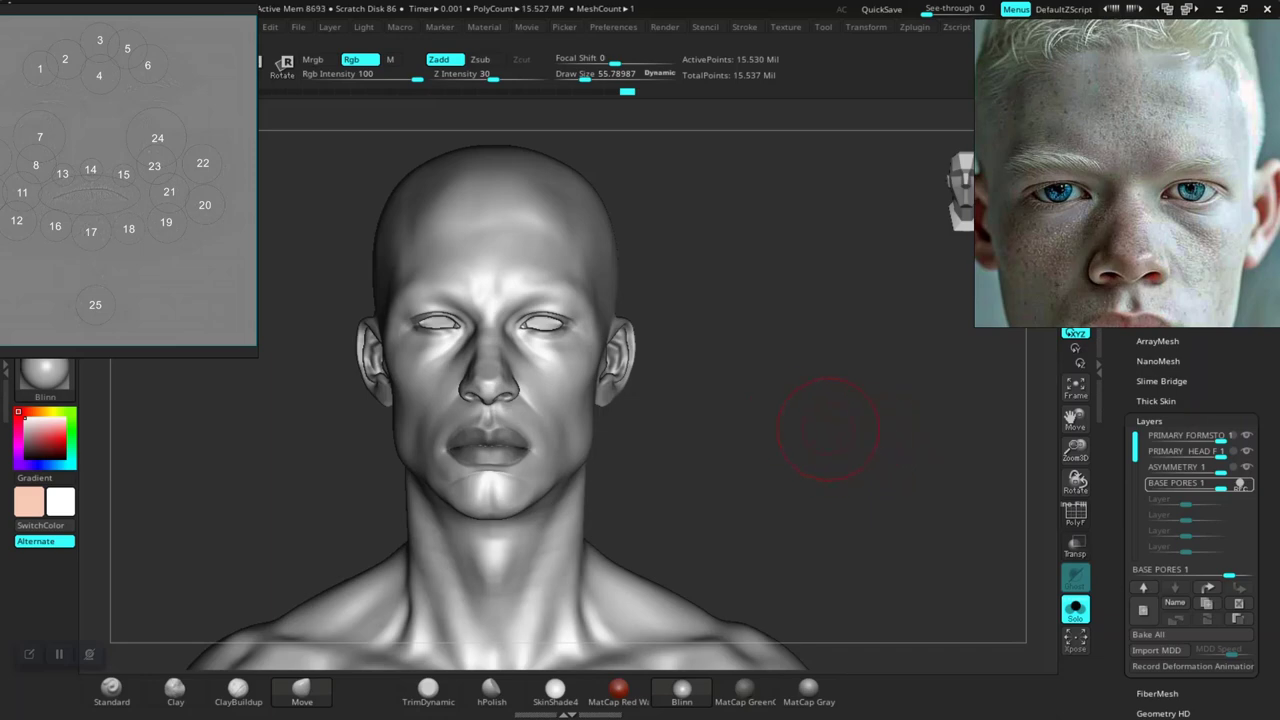
# Reduce the Draw Size to 9 for close work on the lips and undo the last change
pyautogui.keyDown('alt'); pyautogui.moveTo(785, 433); pyautogui.dragTo(820, 475); pyautogui.keyUp('alt')
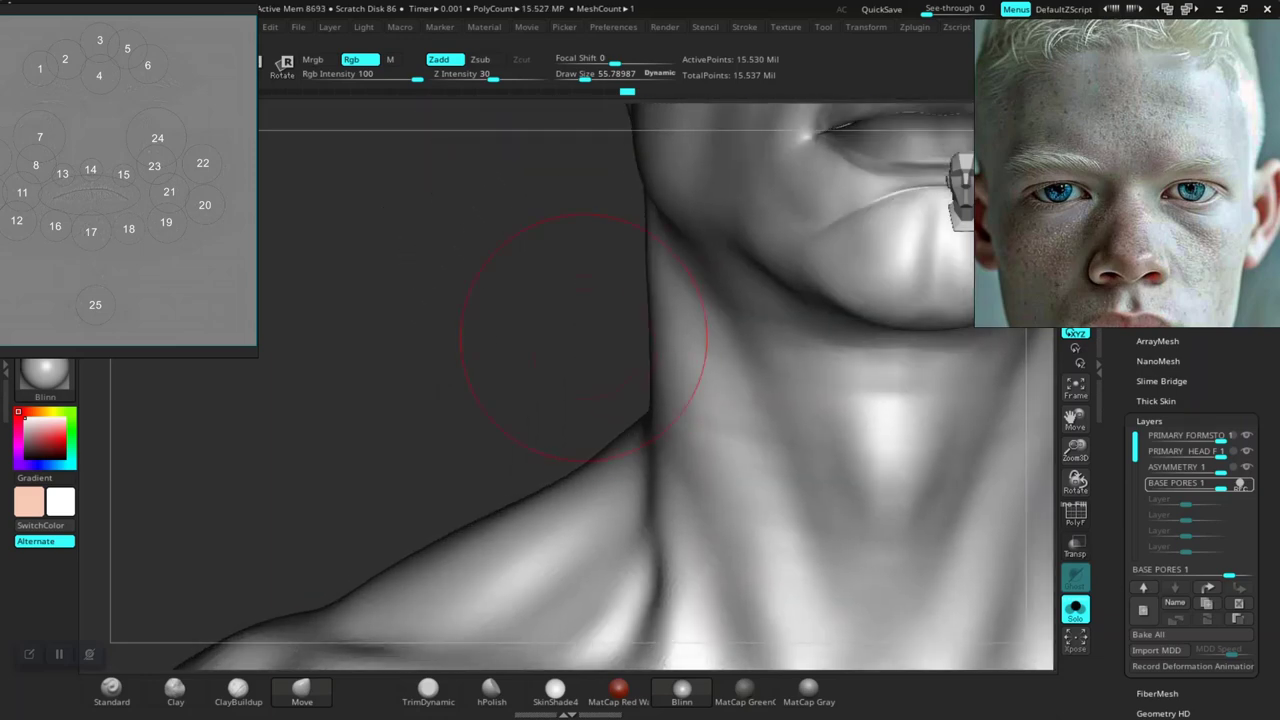
pyautogui.keyDown('alt'); pyautogui.moveTo(585, 337); pyautogui.dragTo(367, 475); pyautogui.keyUp('alt')
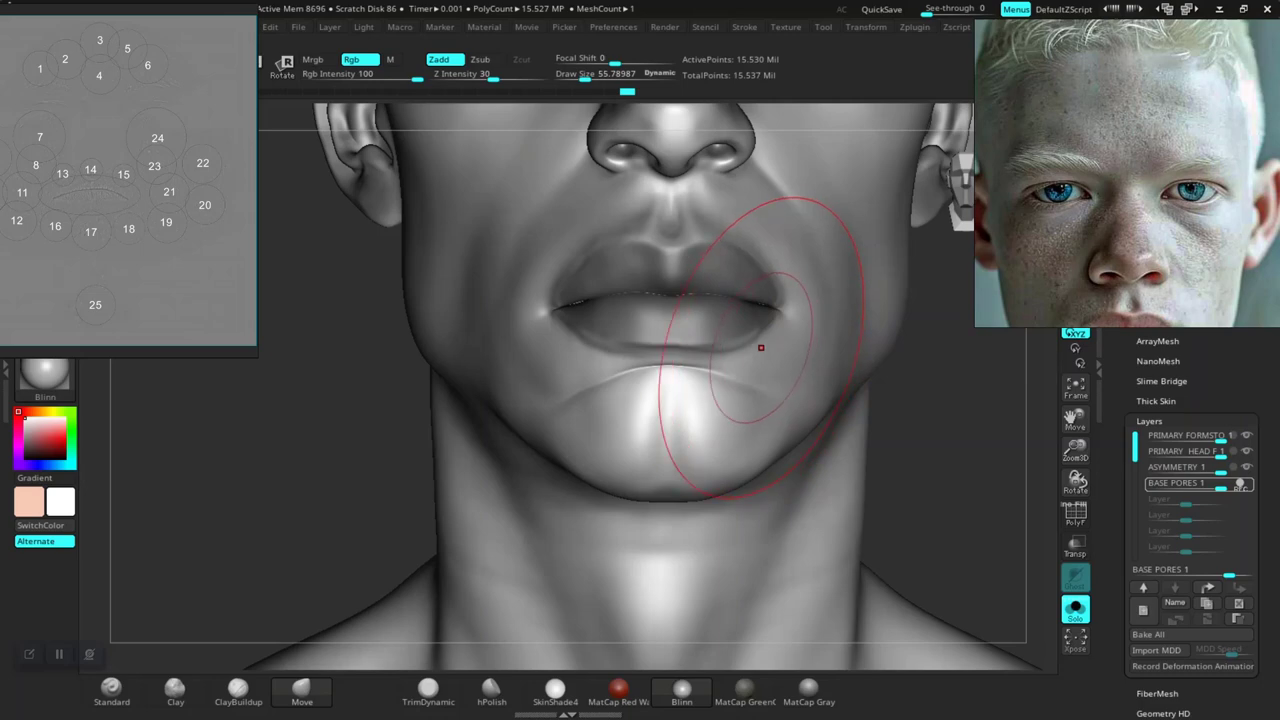
pyautogui.moveTo(972, 490)
pyautogui.mouseDown()
pyautogui.moveTo(970, 462)
pyautogui.moveTo(921, 408)
pyautogui.moveTo(897, 540)
pyautogui.moveTo(935, 500)
pyautogui.moveTo(925, 466)
pyautogui.mouseUp()
pyautogui.moveTo(903, 385); pyautogui.dragTo(890, 525)
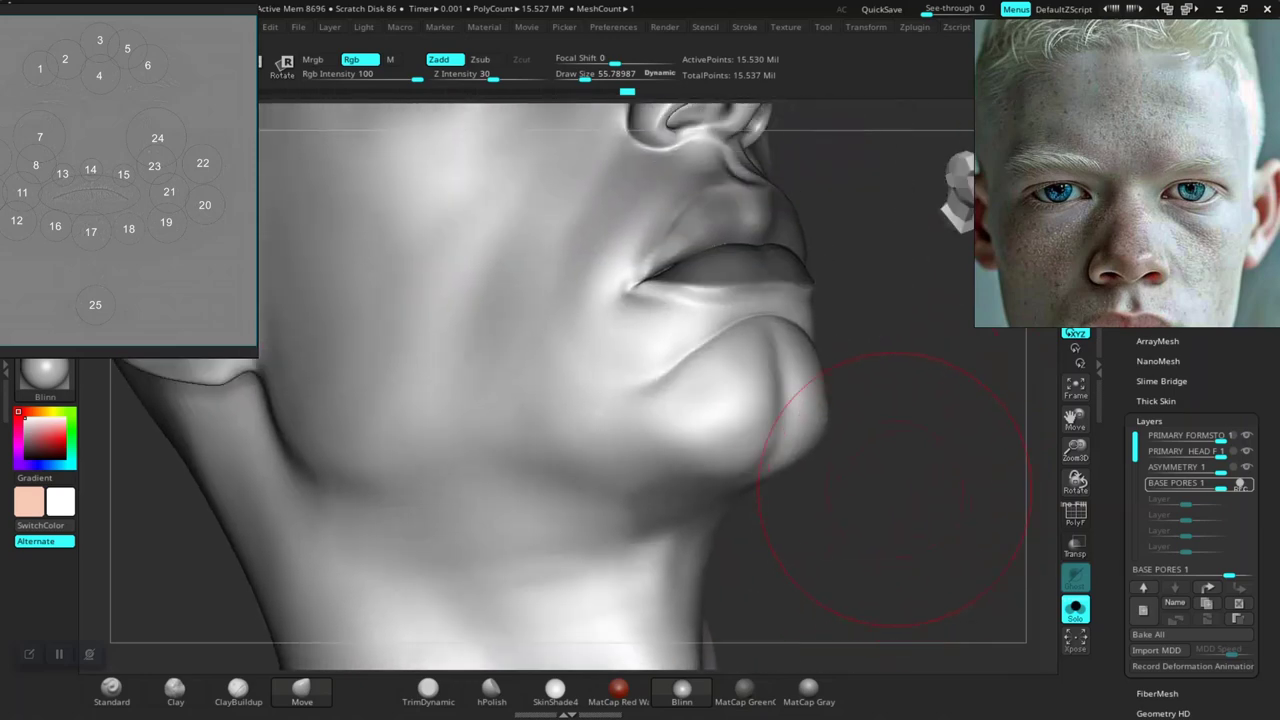
pyautogui.moveTo(829, 286); pyautogui.dragTo(915, 450)
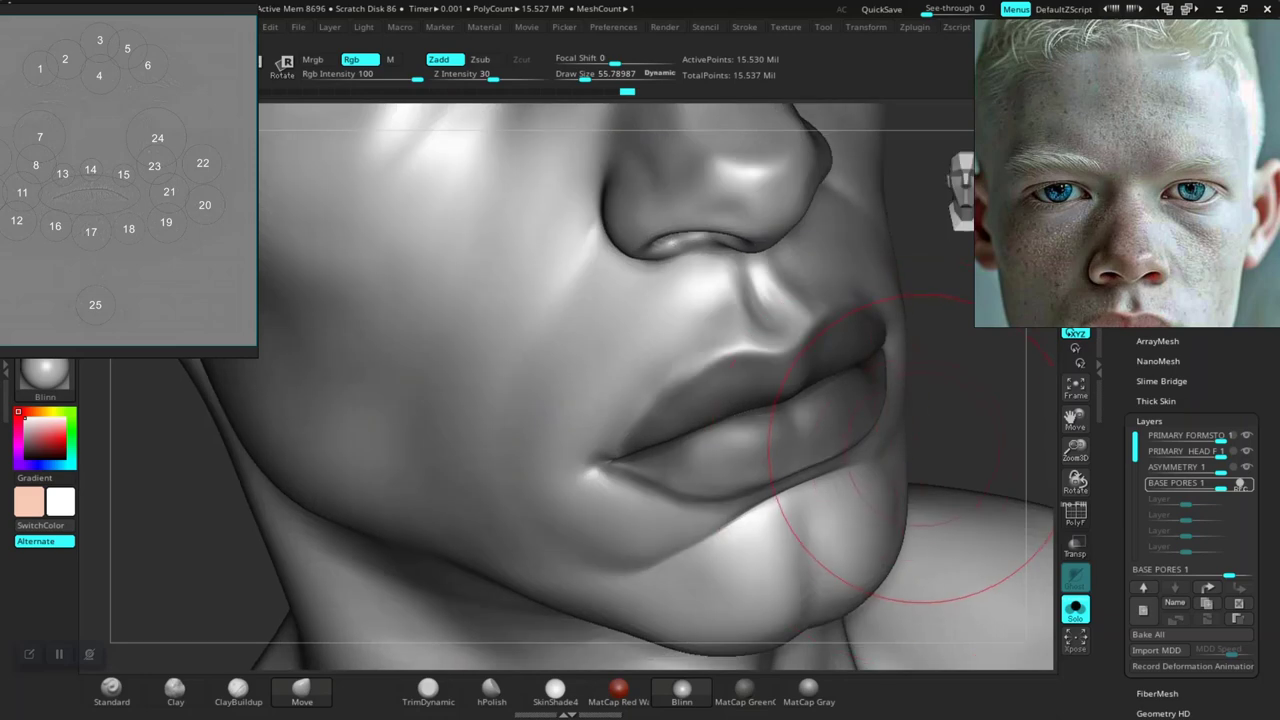
pyautogui.press('space')
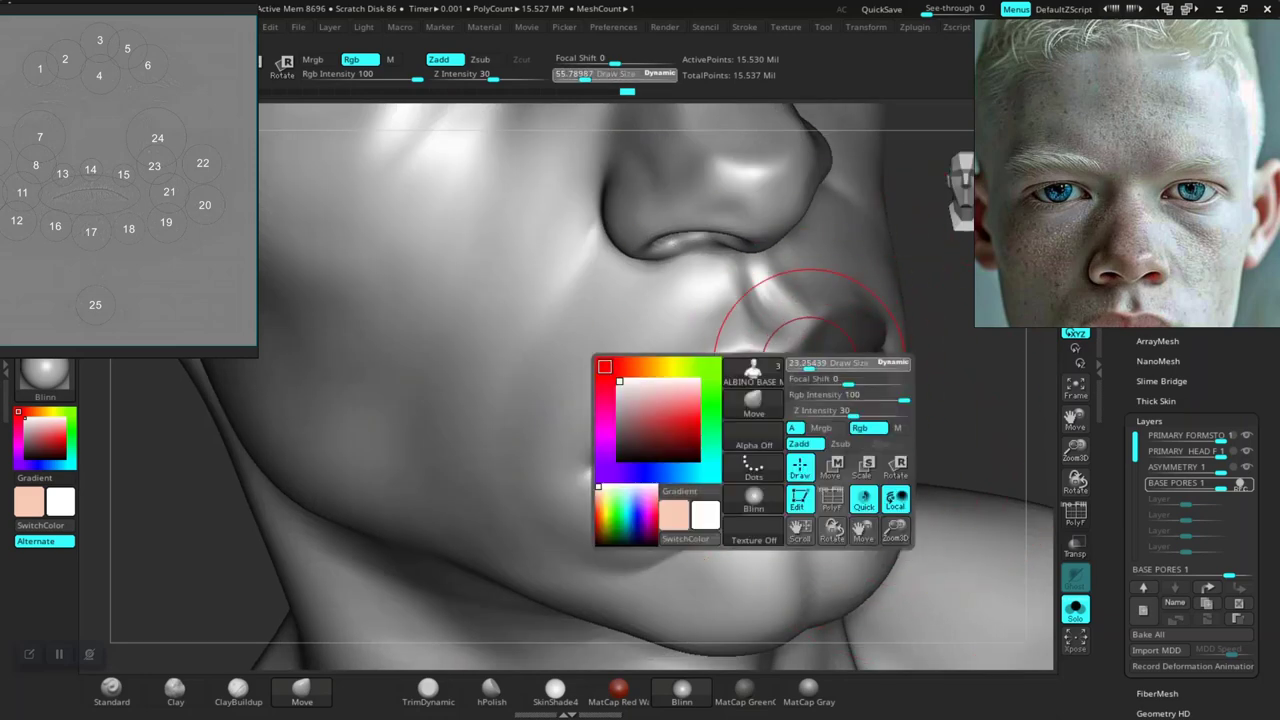
pyautogui.press('ctrl')
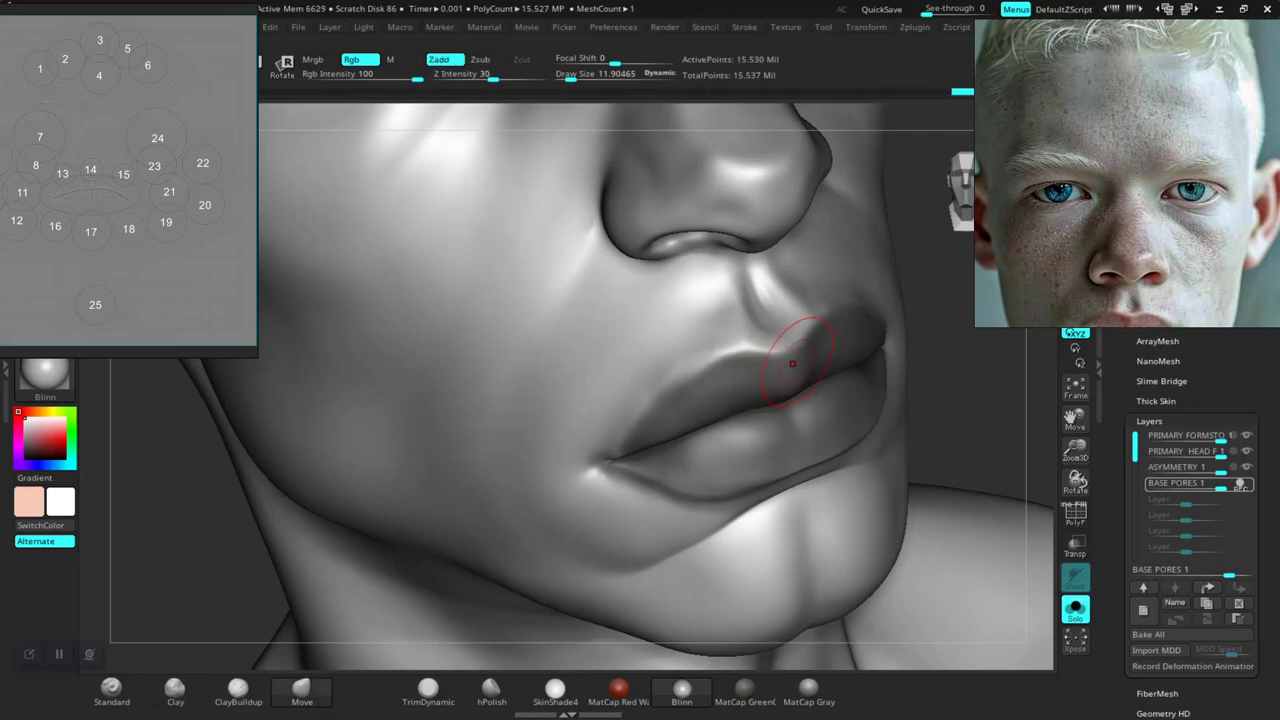
pyautogui.press('space')
pyautogui.moveTo(799, 357); pyautogui.dragTo(804, 357)
pyautogui.hotkey('ctrl', 'z')
# Examine the lips, nose and cheek from the front and three-quarter views
pyautogui.moveTo(930, 500); pyautogui.dragTo(1010, 500)
pyautogui.moveTo(885, 380); pyautogui.dragTo(563, 411)
pyautogui.moveTo(443, 468)
pyautogui.mouseDown()
pyautogui.moveTo(430, 477)
pyautogui.moveTo(563, 472)
pyautogui.moveTo(540, 420)
pyautogui.mouseUp()
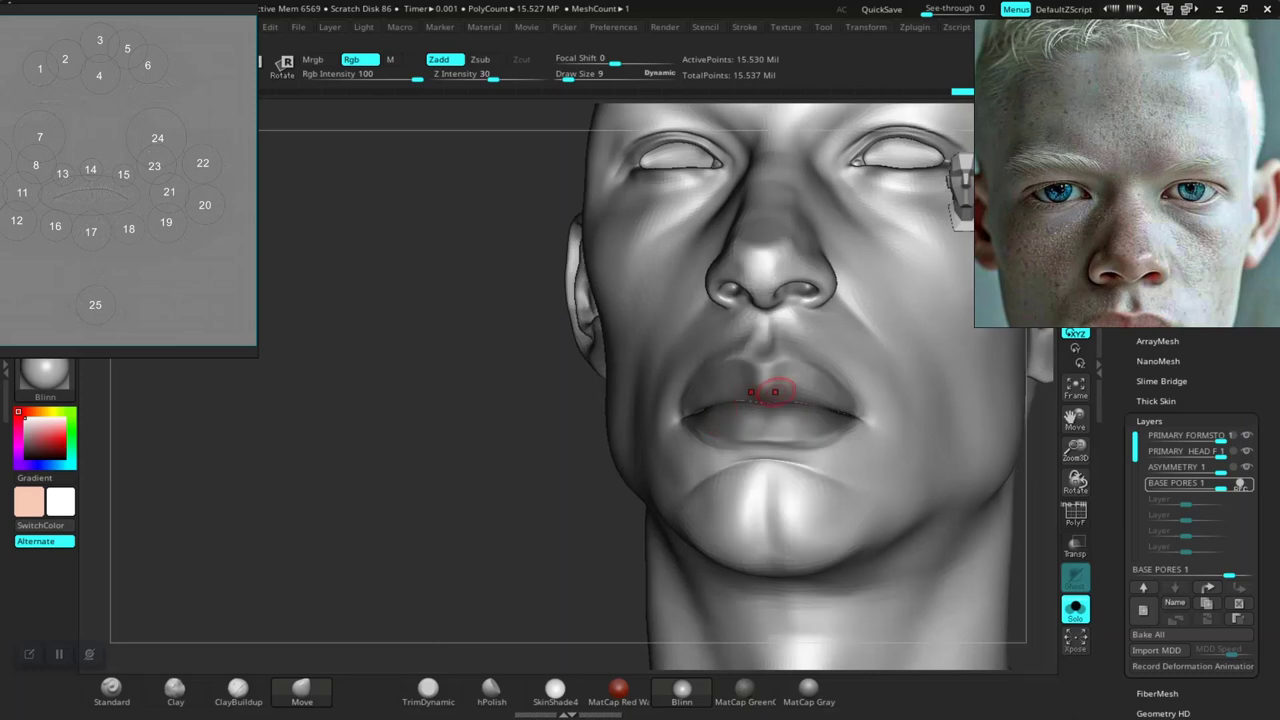
pyautogui.moveTo(736, 381); pyautogui.dragTo(703, 386, button='right')
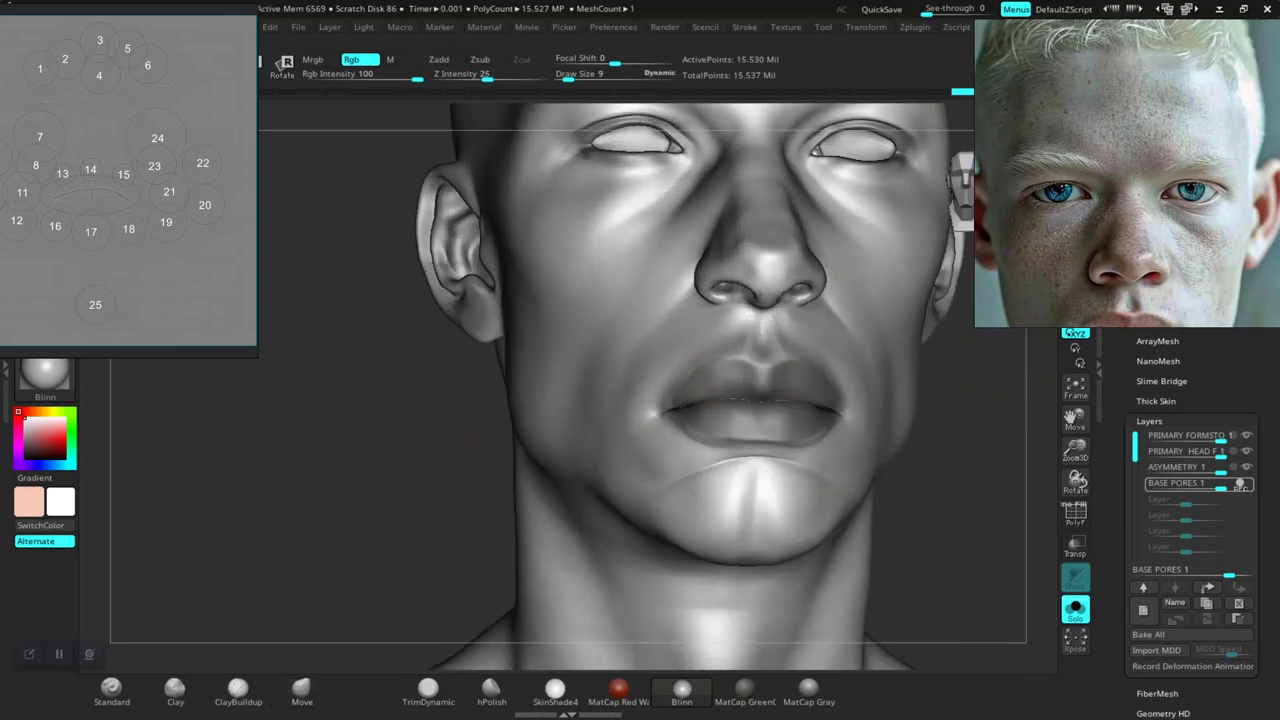
pyautogui.moveTo(735, 390)
pyautogui.mouseDown(button='right')
pyautogui.moveTo(810, 395)
pyautogui.moveTo(850, 420)
pyautogui.moveTo(835, 455)
pyautogui.mouseUp(button='right')
pyautogui.keyDown('ctrl'); pyautogui.moveTo(975, 500); pyautogui.dragTo(1019, 539, button='right'); pyautogui.keyUp('ctrl')
pyautogui.press('shift')
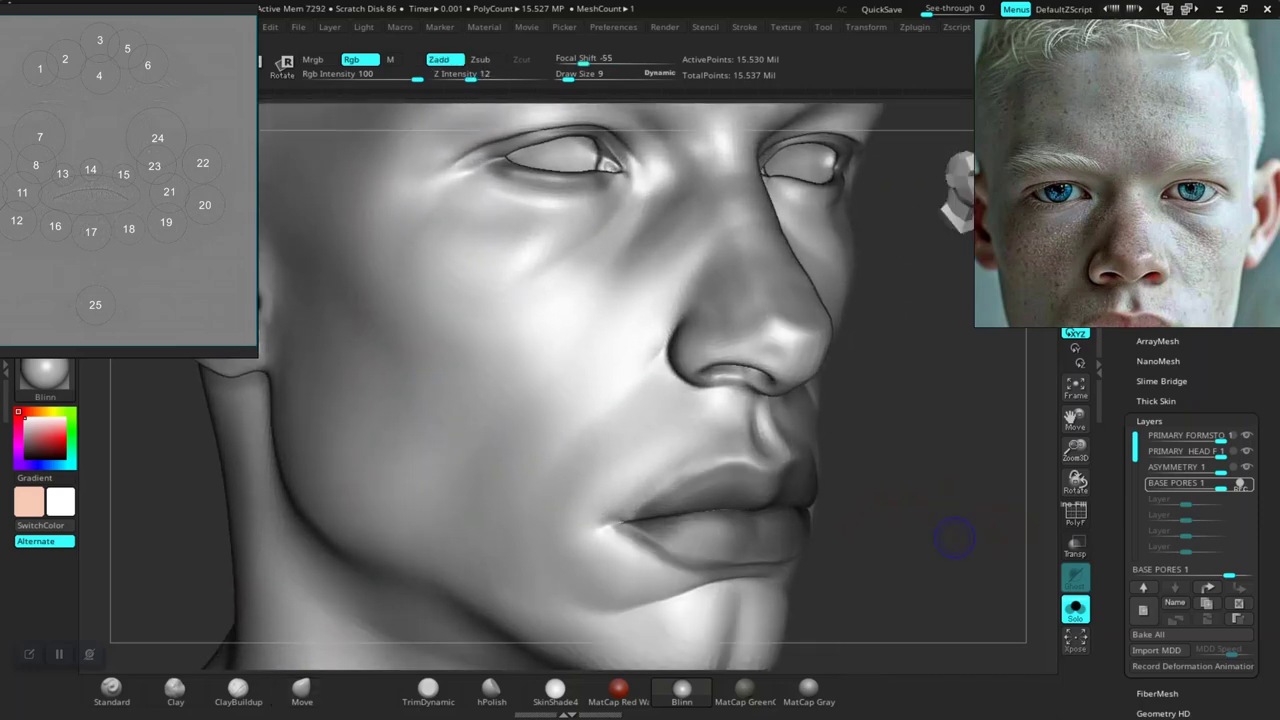
# Lower the mesh by two subdivision levels and bring the whole head into view
pyautogui.hotkey('shift', 'd')
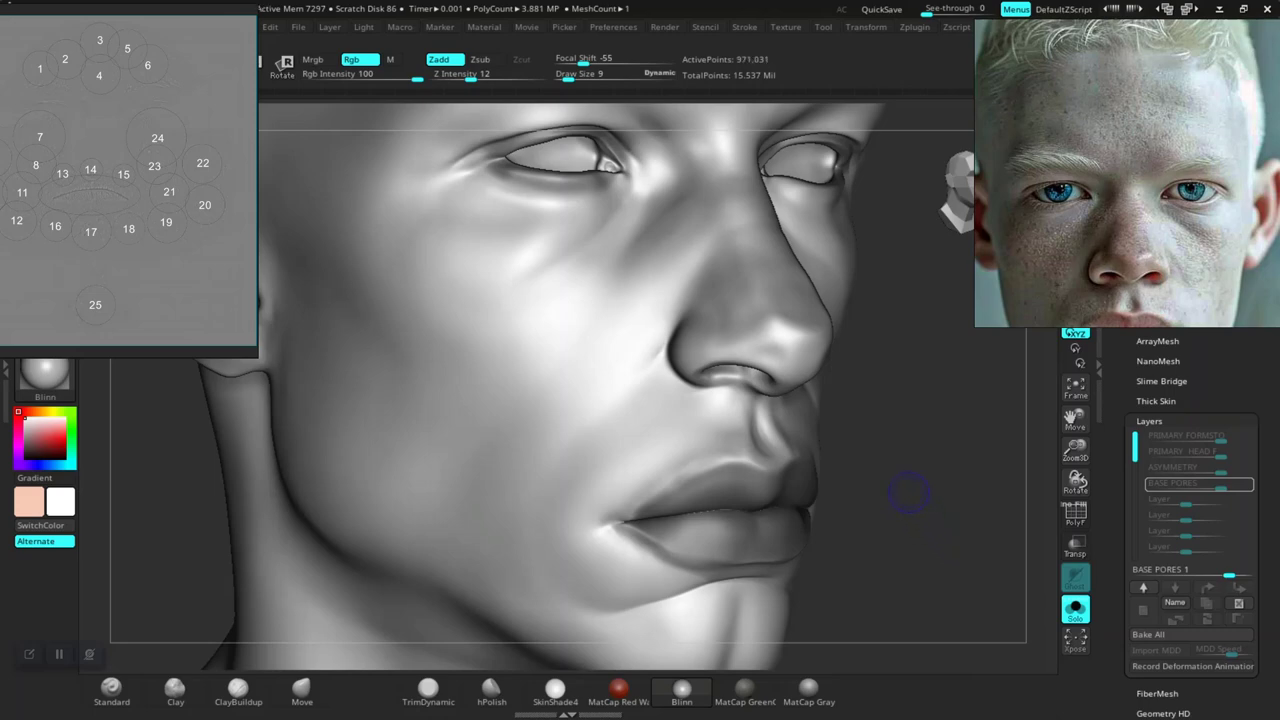
pyautogui.press('ctrl')
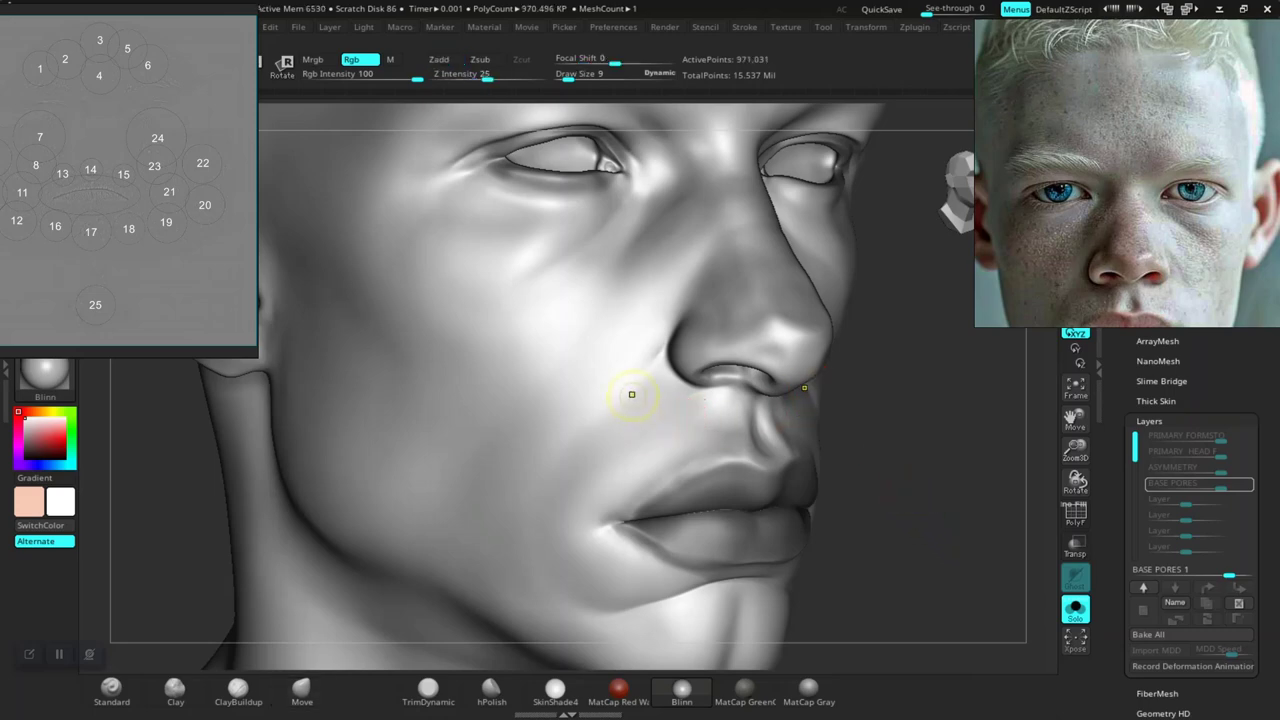
pyautogui.keyDown('alt'); pyautogui.moveTo(911, 540); pyautogui.dragTo(889, 492); pyautogui.keyUp('alt')
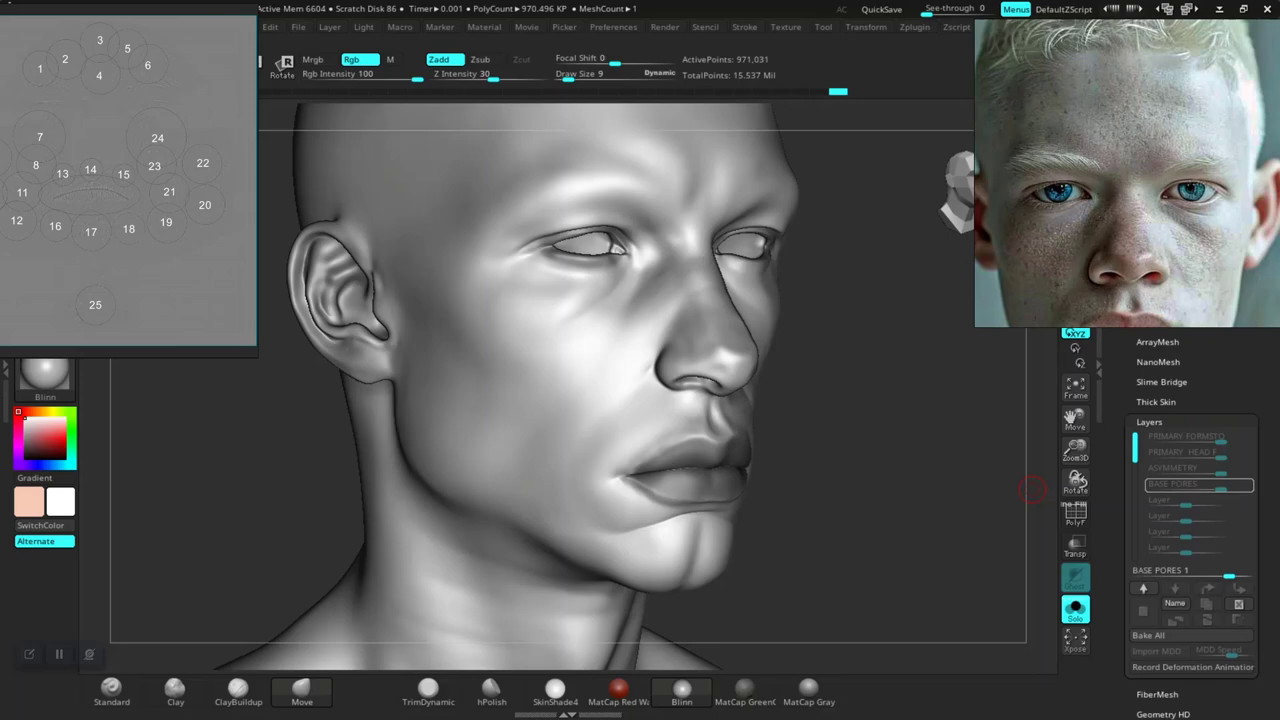
# Open the NoiseMaker for the bust from the Surface settings
pyautogui.moveTo(1116, 610); pyautogui.dragTo(1116, 462)
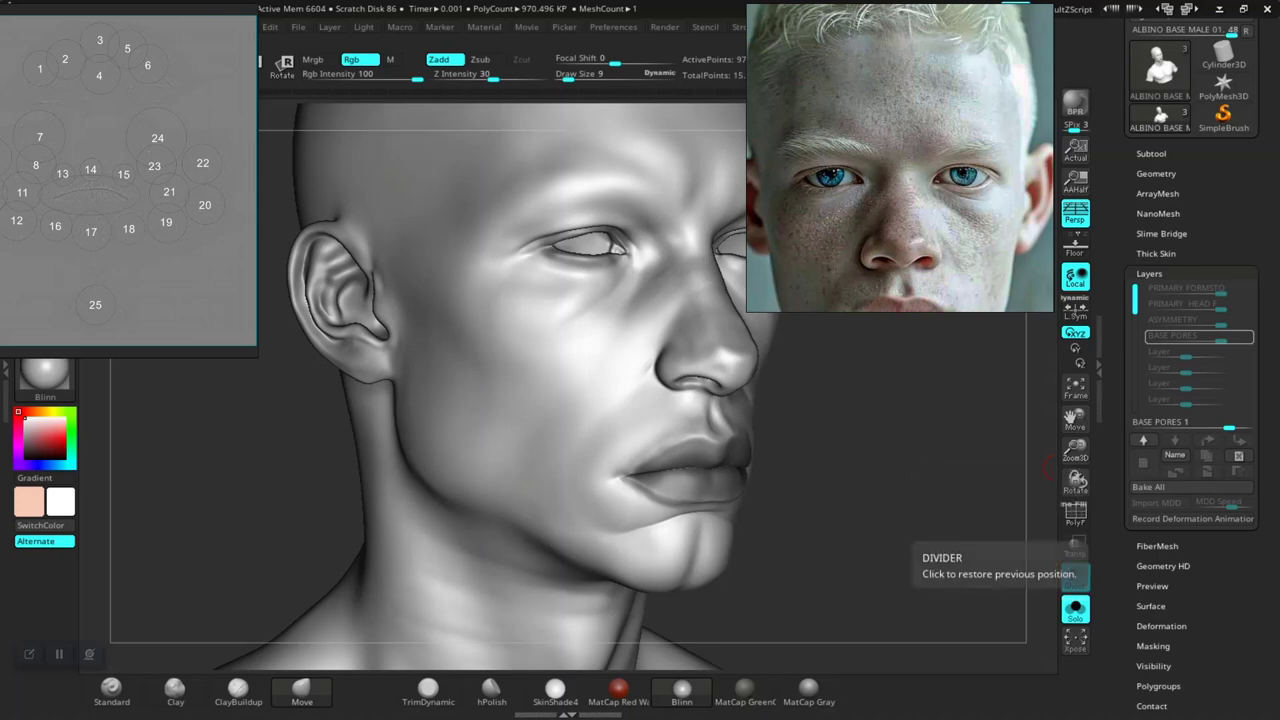
pyautogui.moveTo(1116, 606); pyautogui.dragTo(1116, 566)
pyautogui.click(1151, 566)
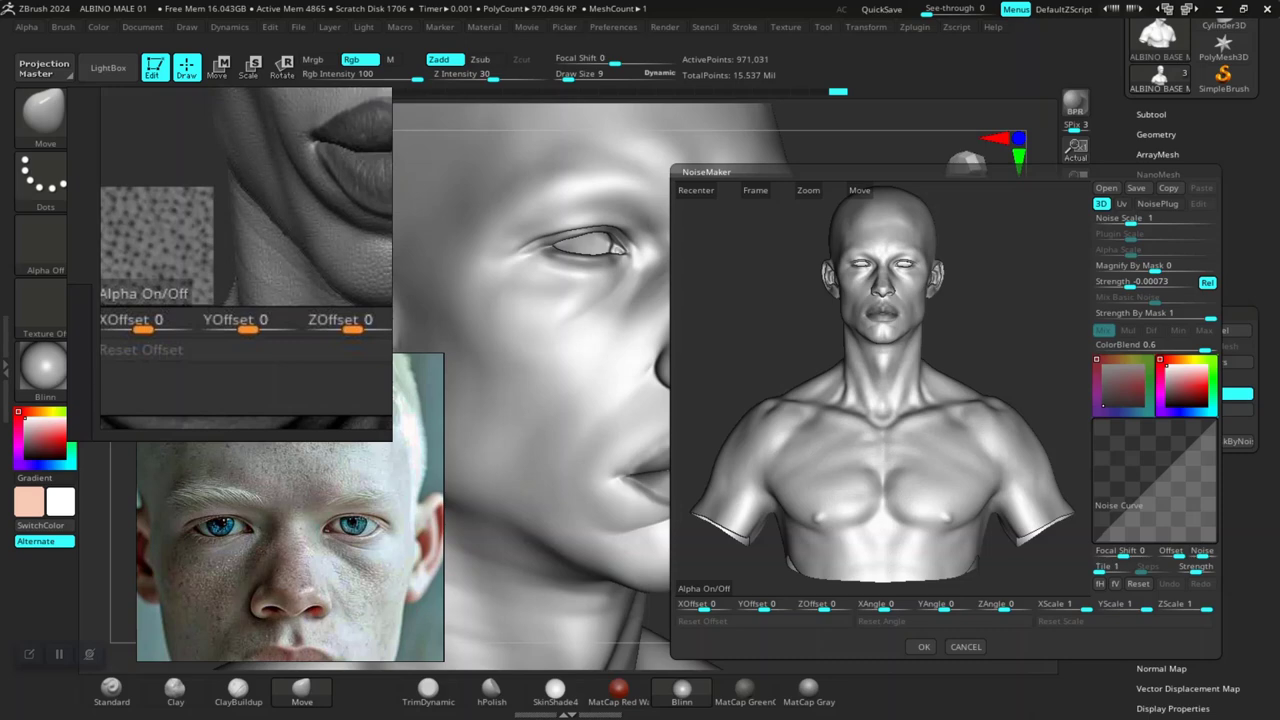
pyautogui.click(704, 589)
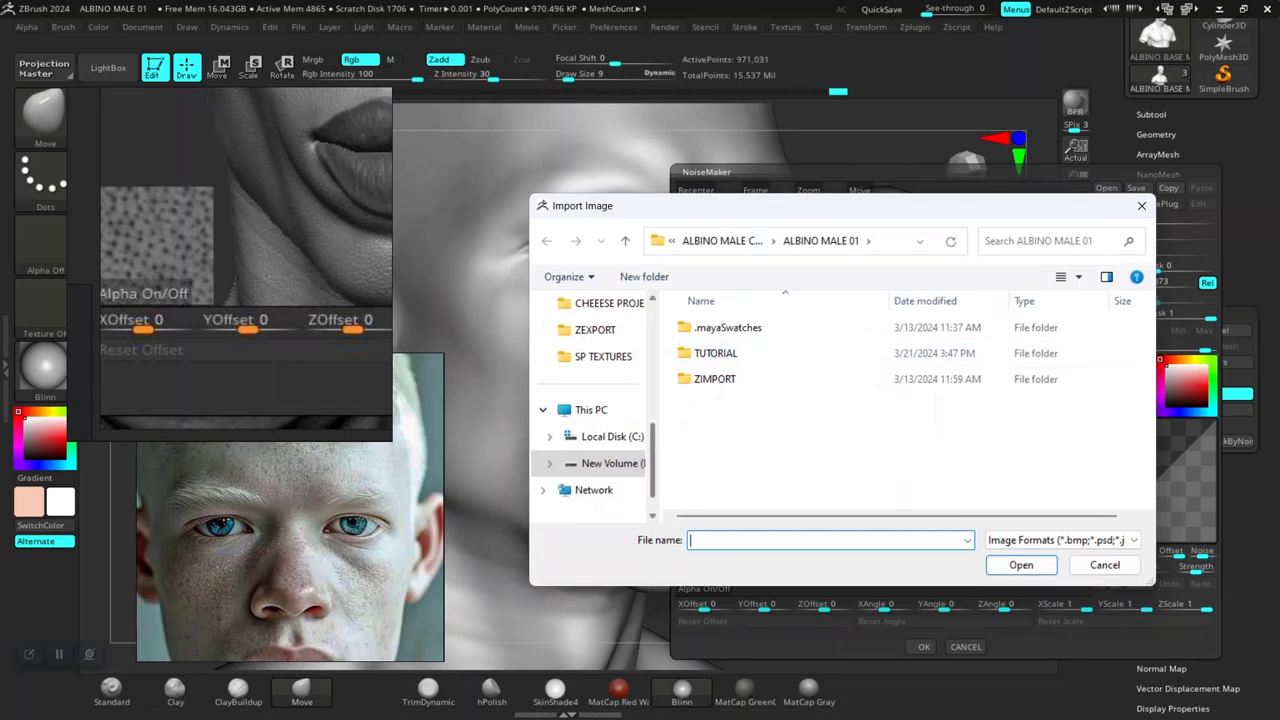
pyautogui.click(610, 436)
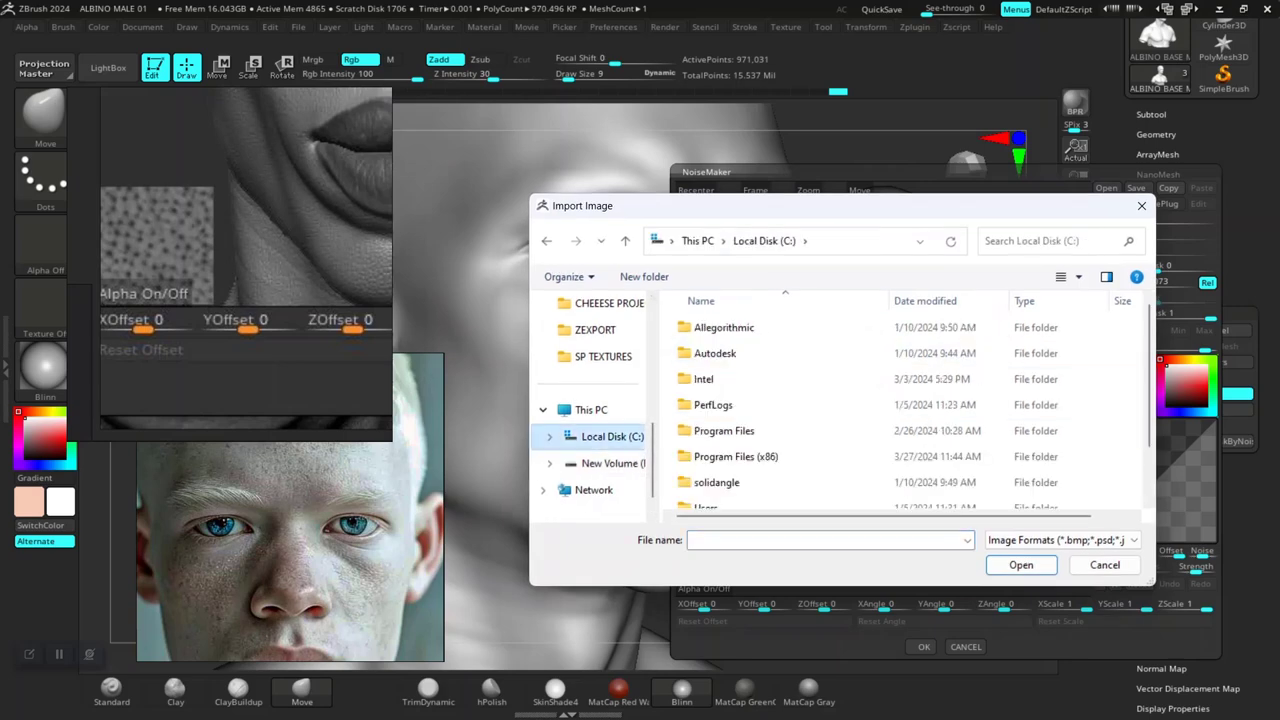
pyautogui.doubleClick(724, 430)
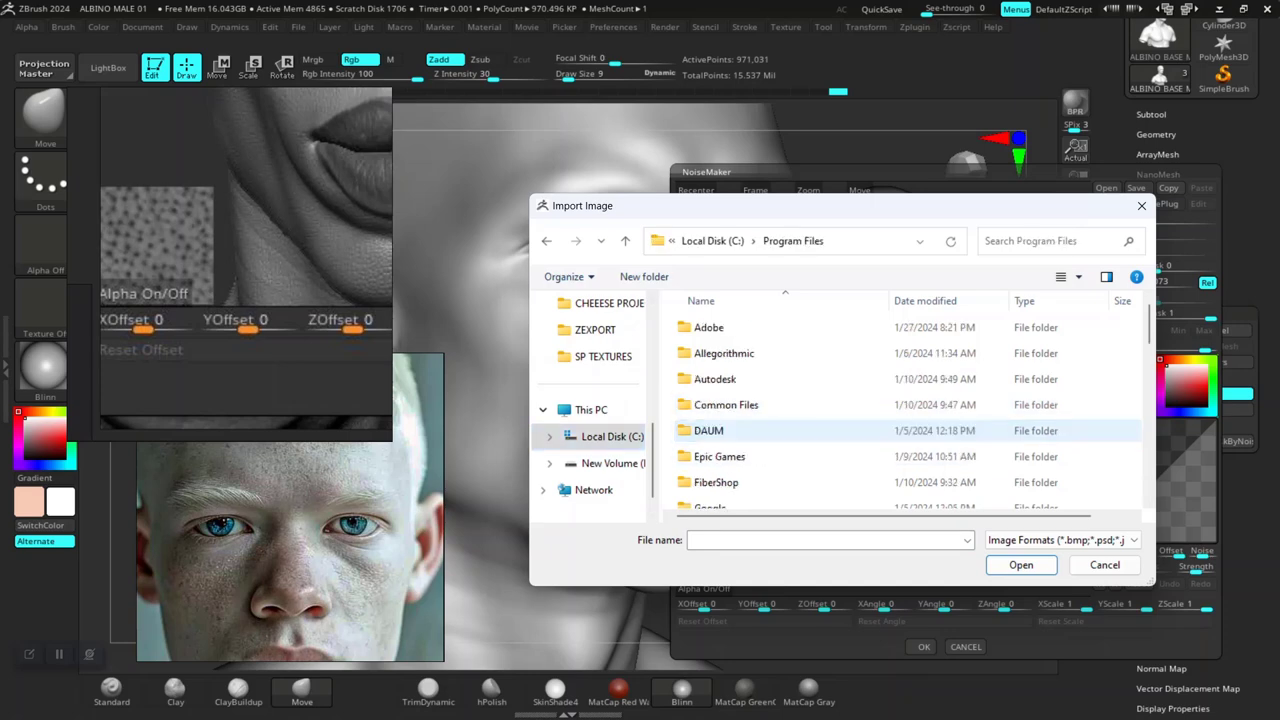
pyautogui.scroll(-2, 720, 456)
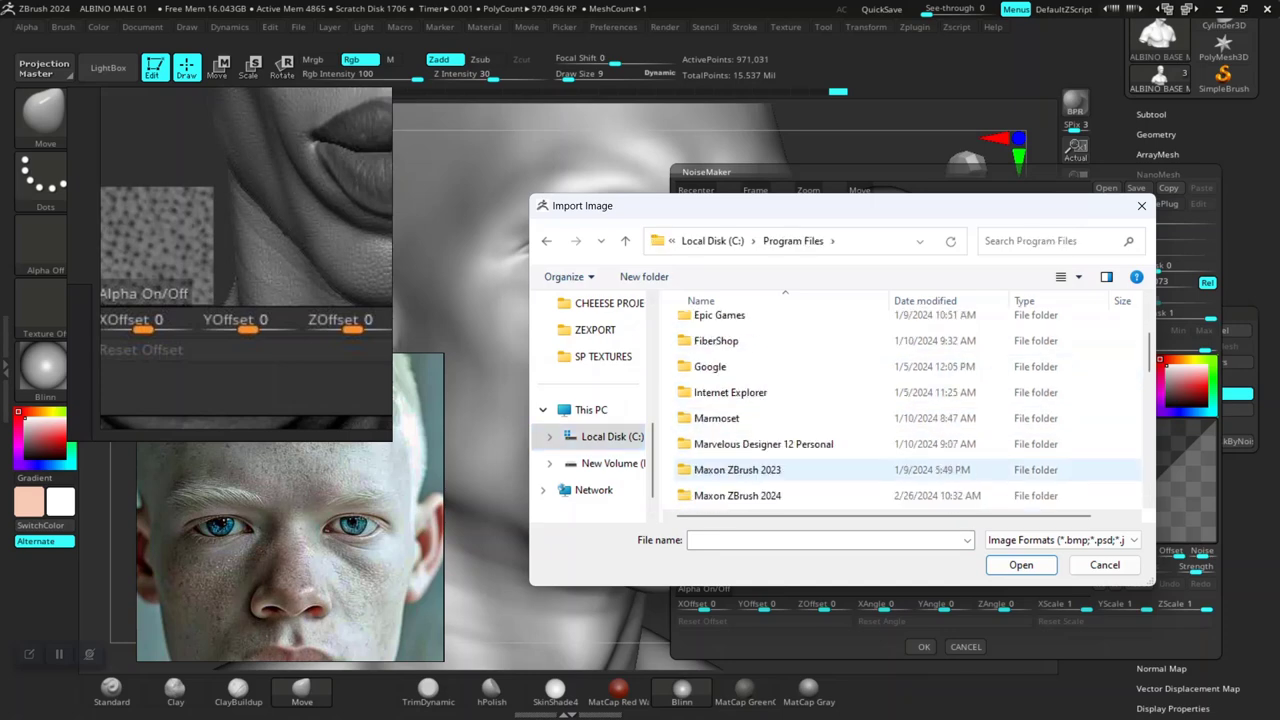
pyautogui.doubleClick(737, 495)
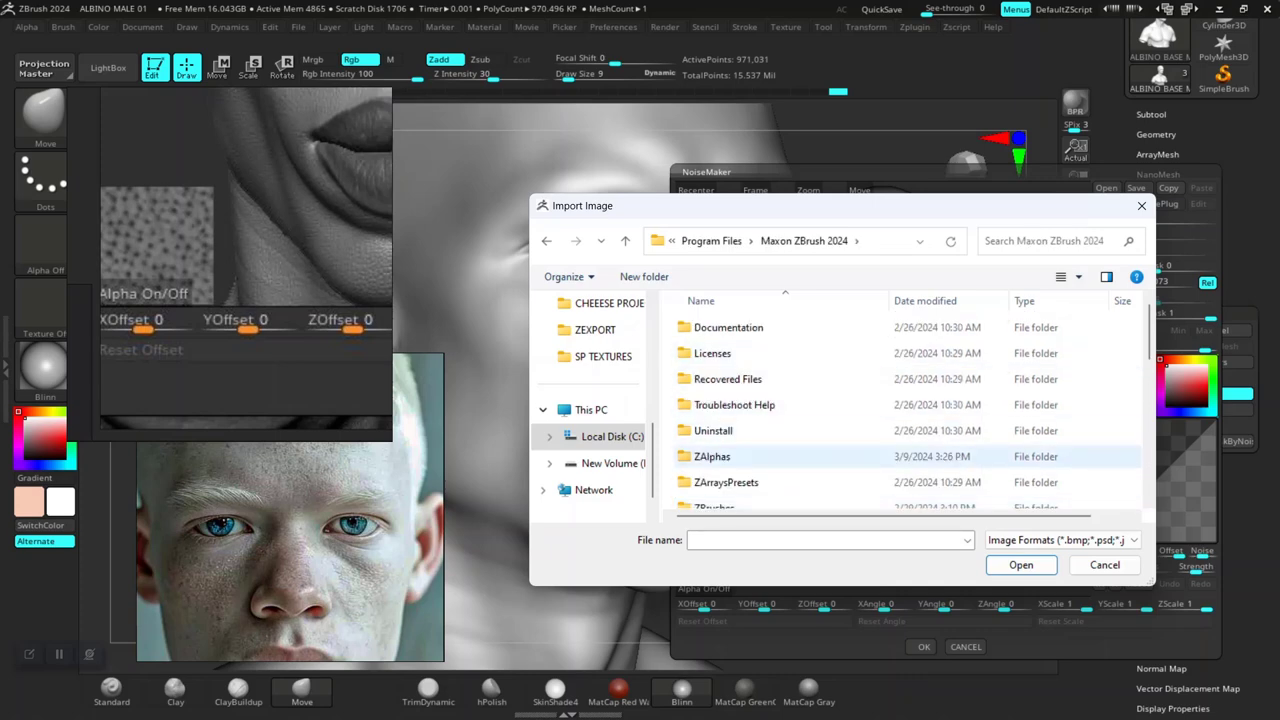
pyautogui.doubleClick(712, 456)
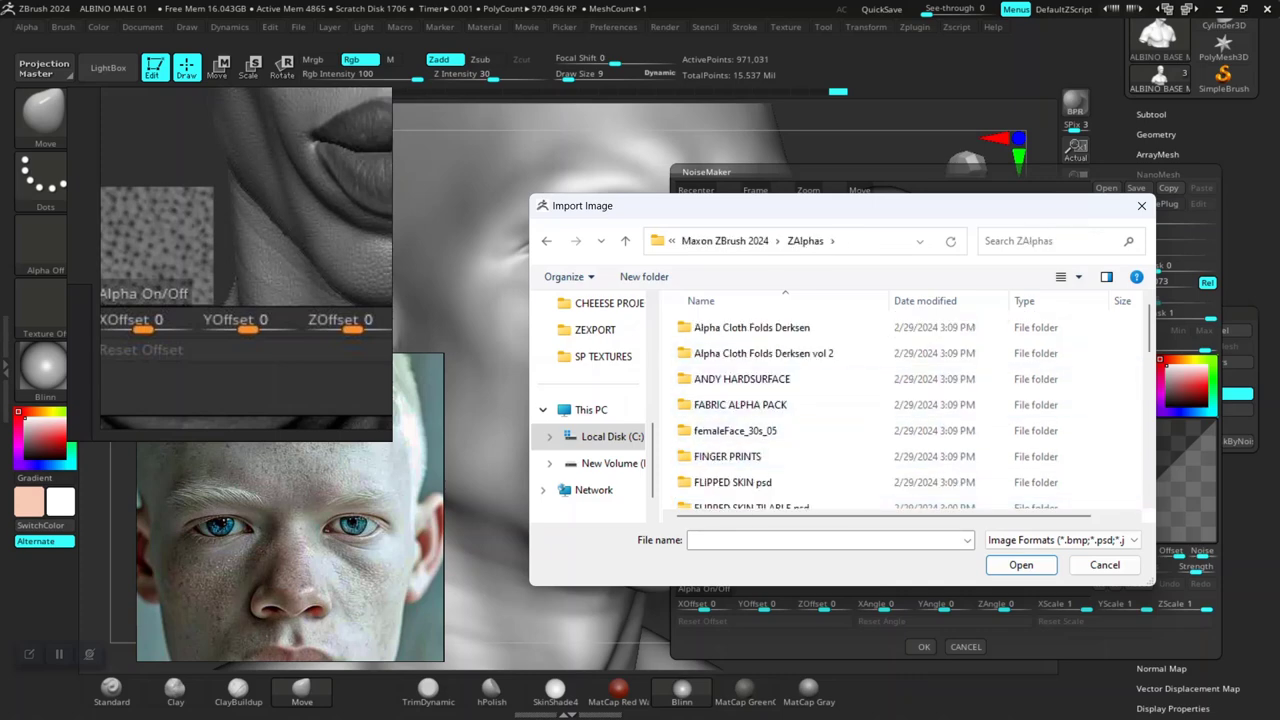
pyautogui.scroll(-1, 760, 456)
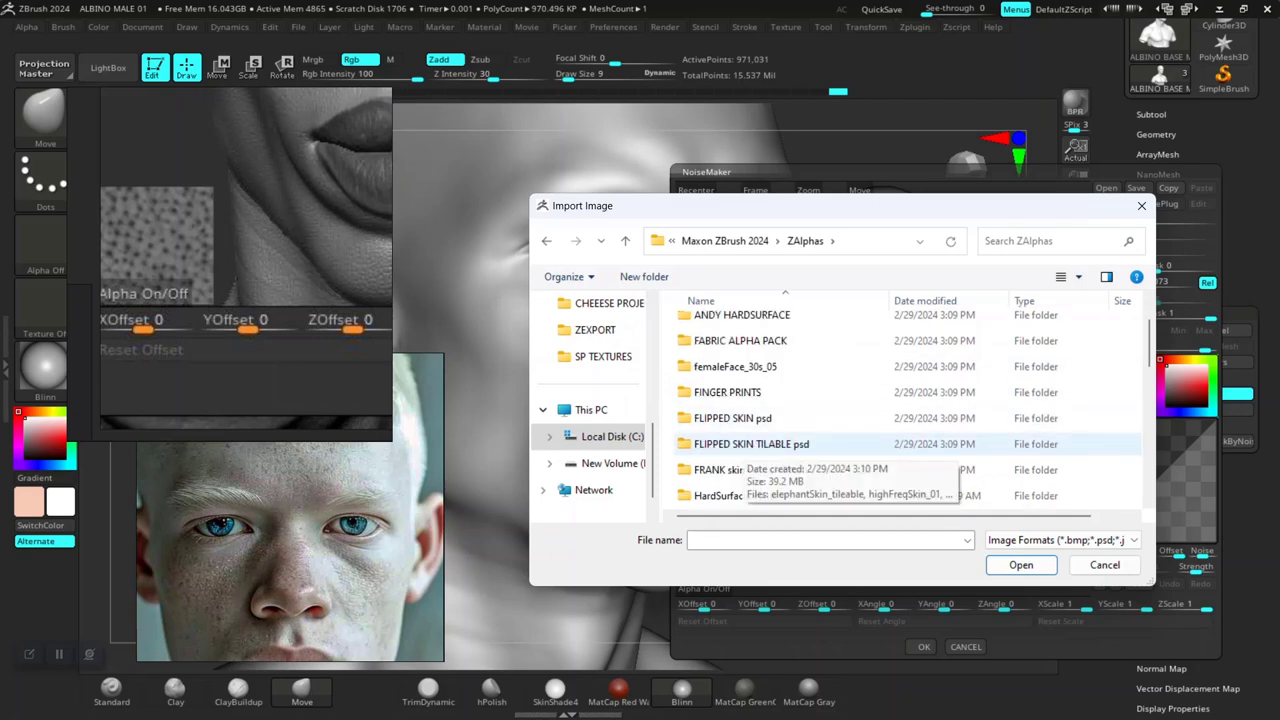
pyautogui.doubleClick(750, 444)
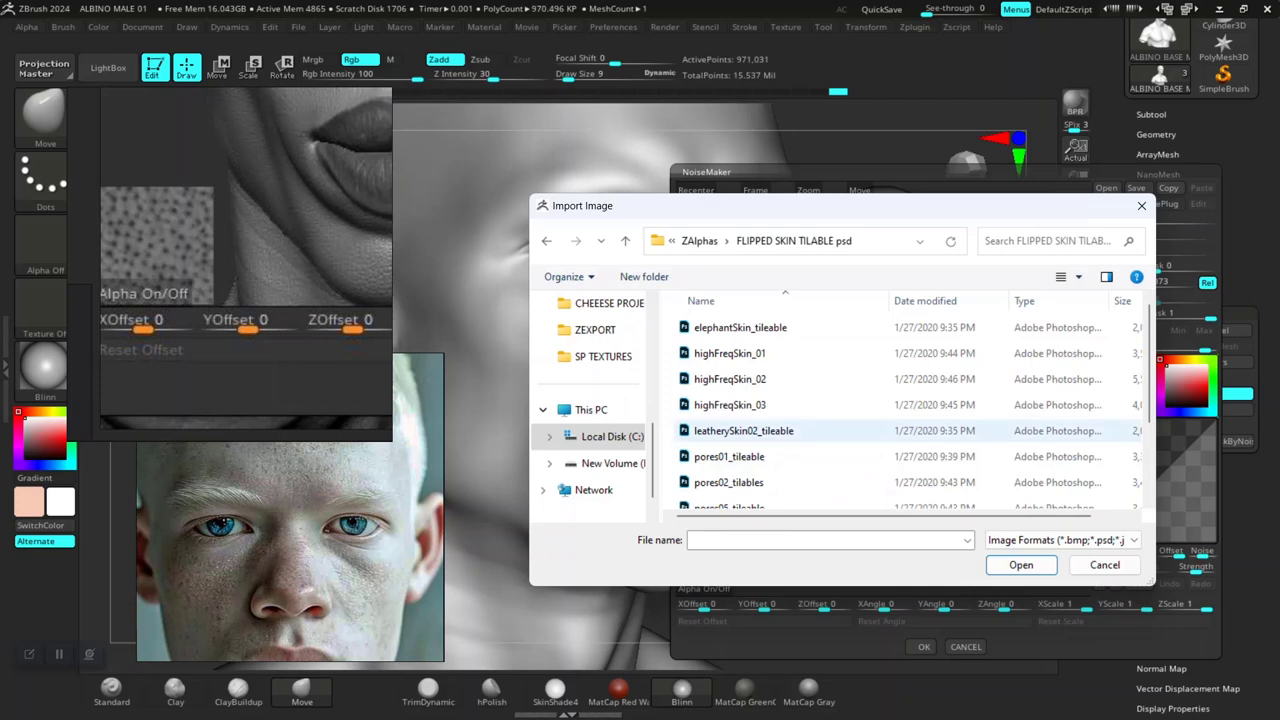
pyautogui.scroll(-2, 760, 440)
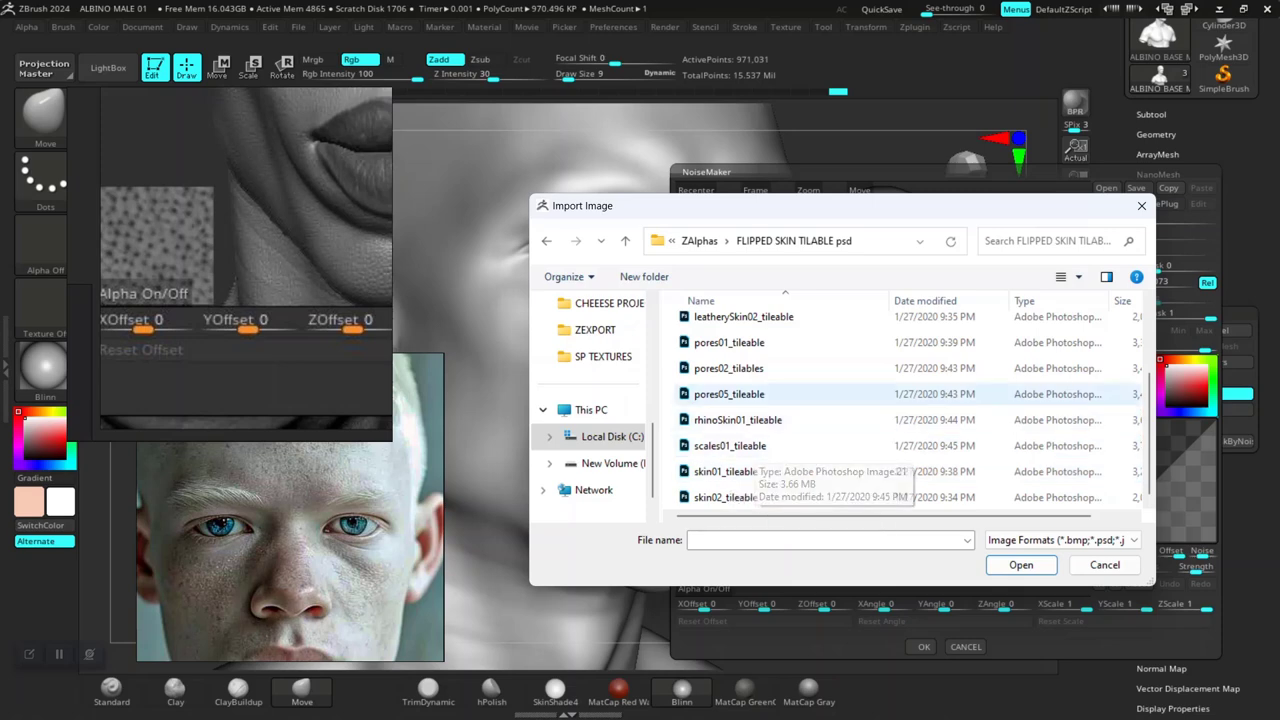
pyautogui.scroll(2, 730, 380)
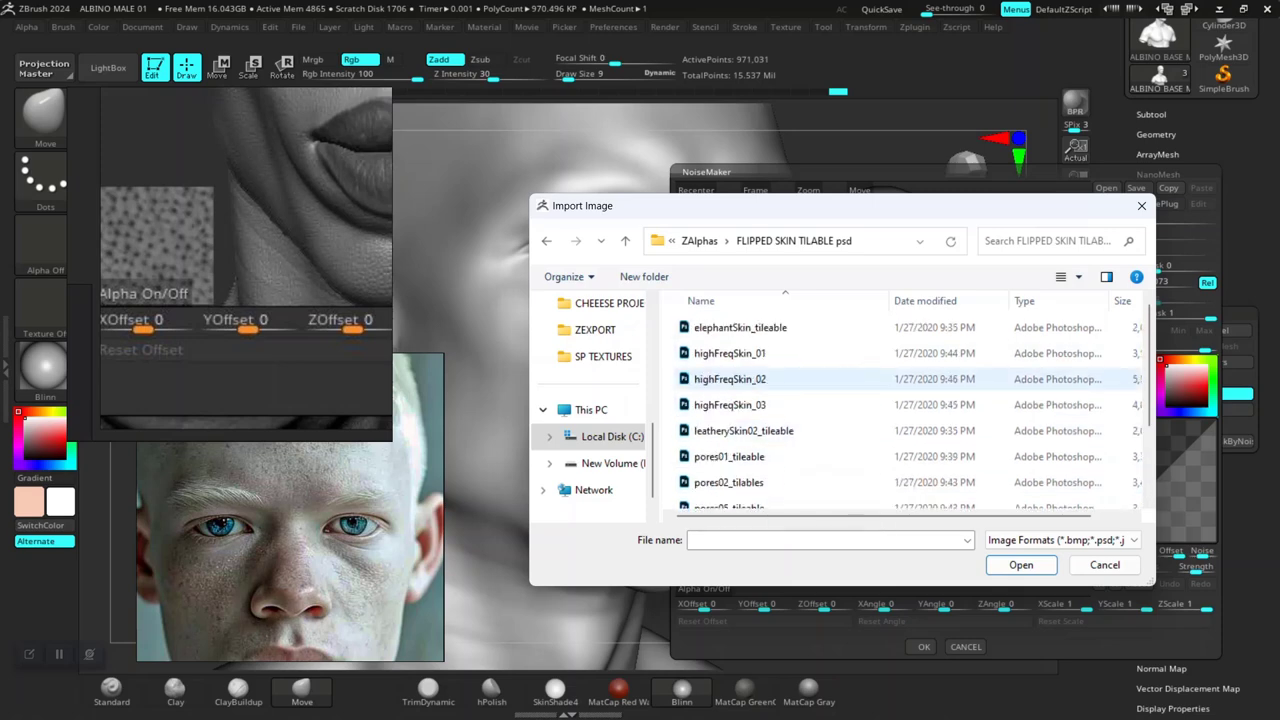
pyautogui.scroll(-2, 730, 380)
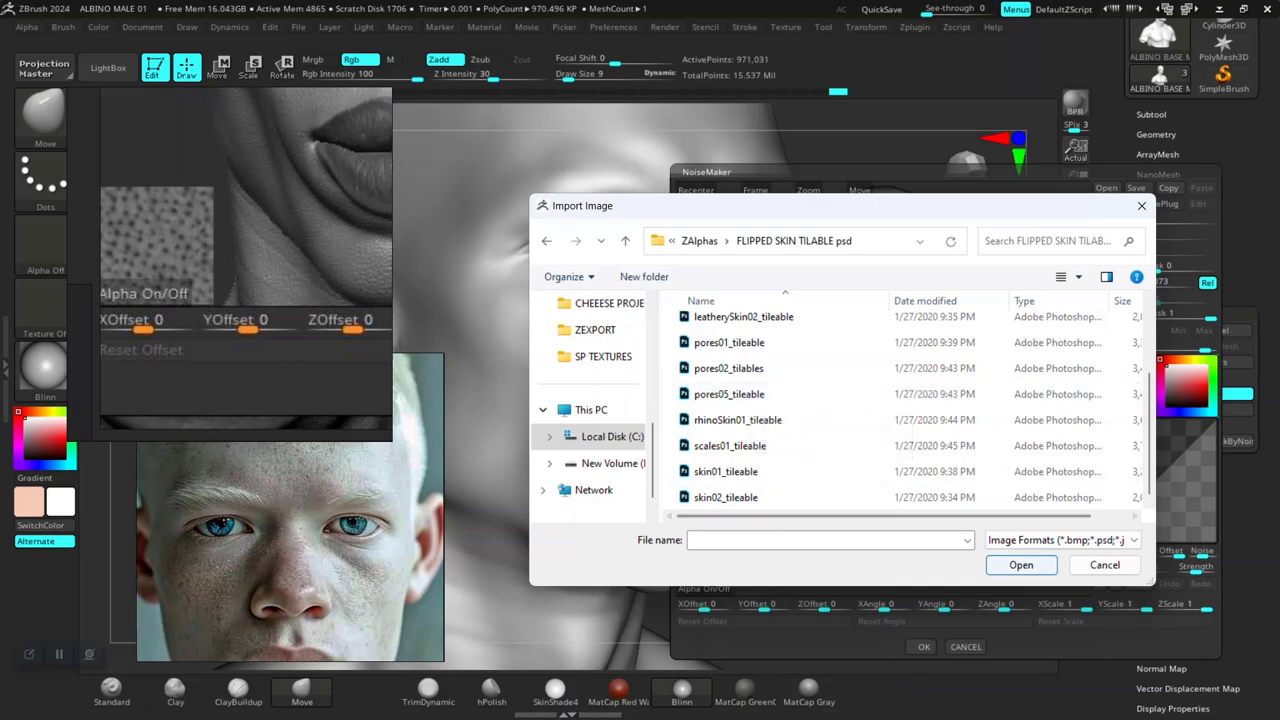
pyautogui.click(1105, 565)
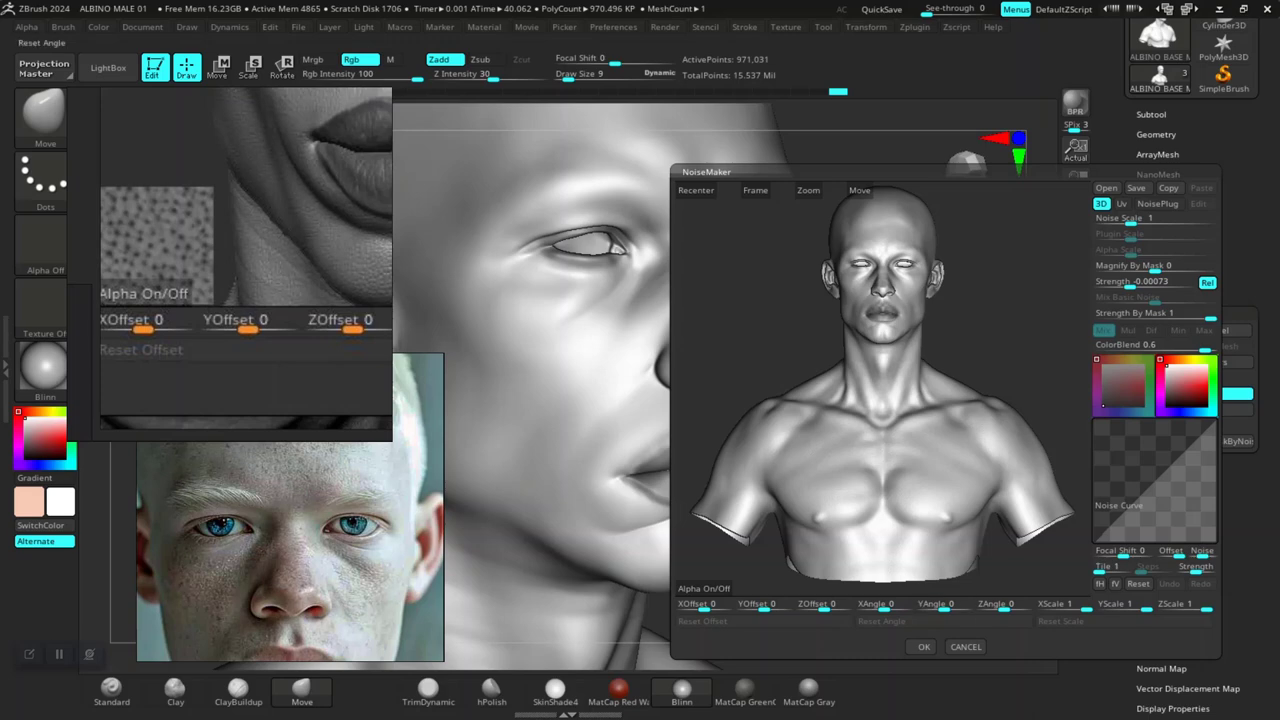
pyautogui.click(966, 646)
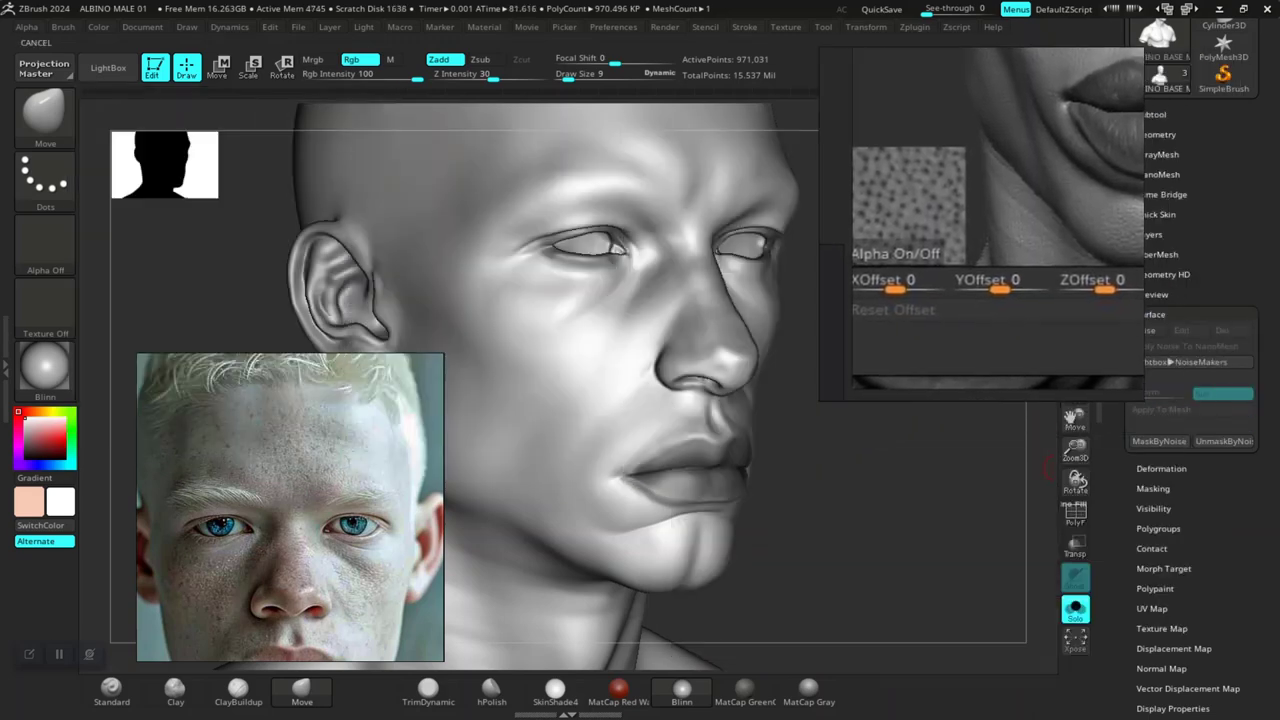
# Examine the alpha thumbnails of the FLIPPED SKIN TILABLE psd folder in LightBox to compare the pore and skin patterns
pyautogui.click(108, 67)
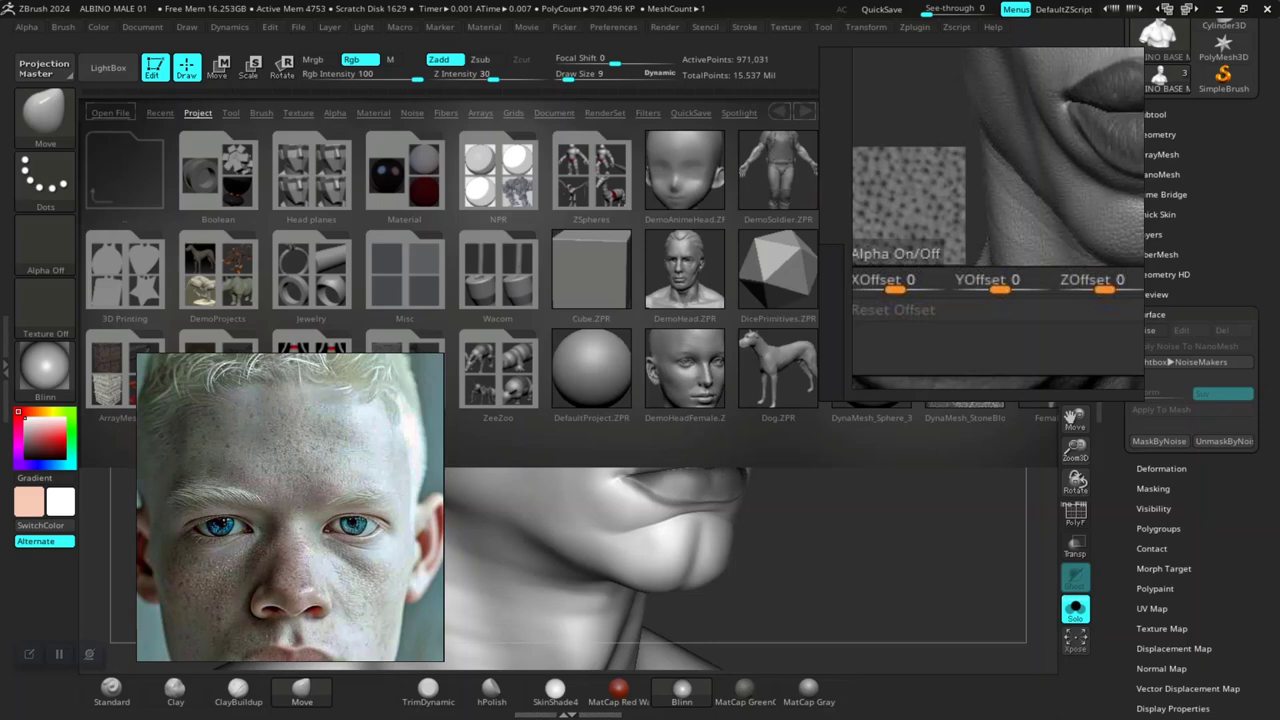
pyautogui.click(335, 113)
pyautogui.moveTo(300, 450); pyautogui.dragTo(1106, 421, button='right')
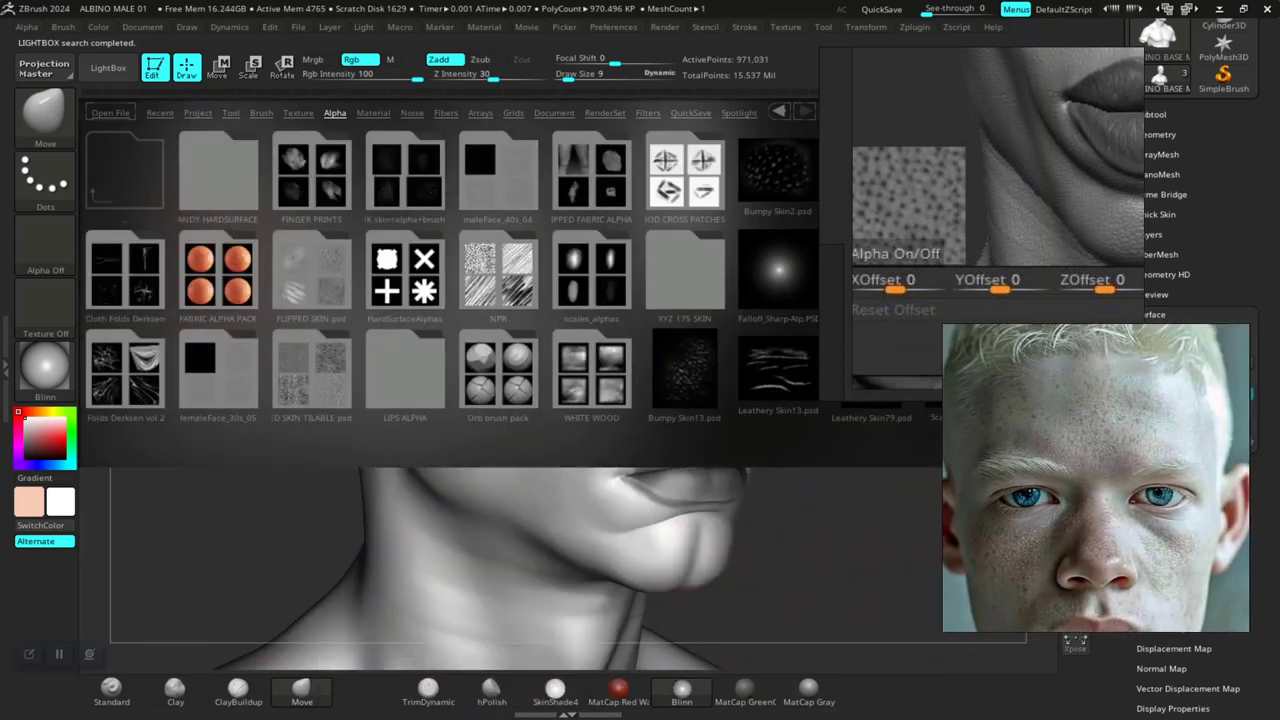
pyautogui.doubleClick(312, 370)
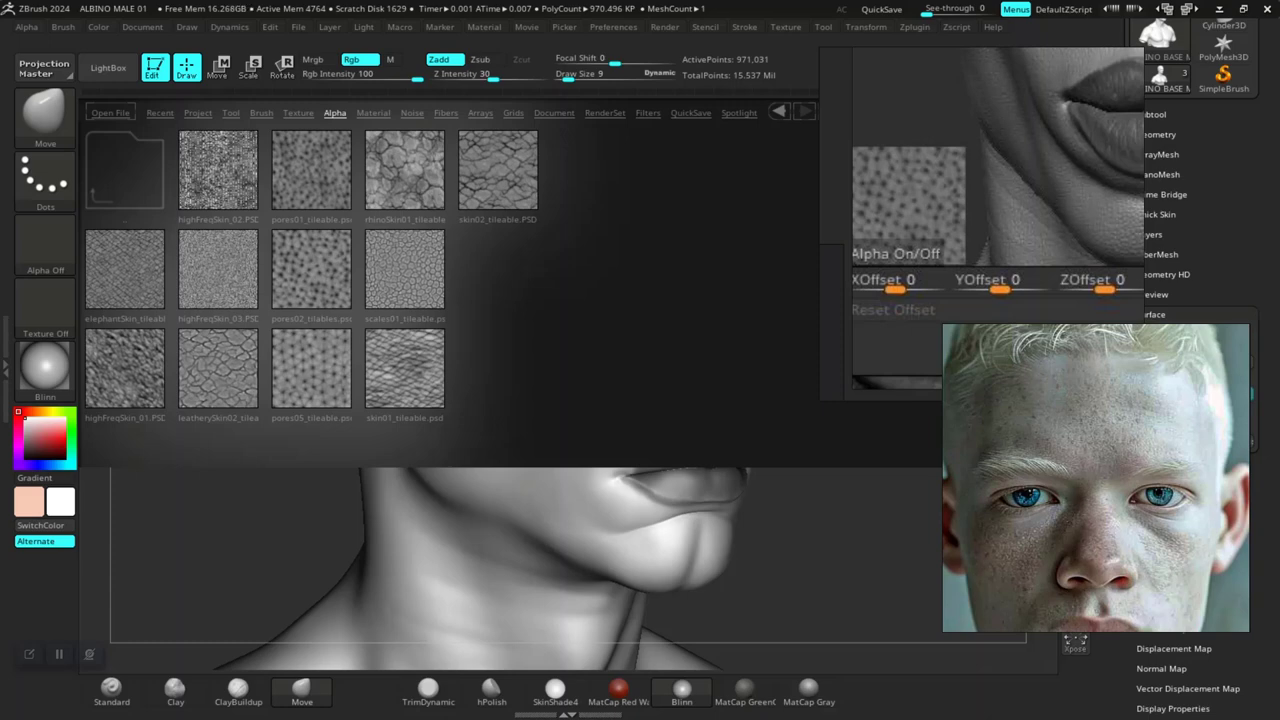
pyautogui.click(108, 67)
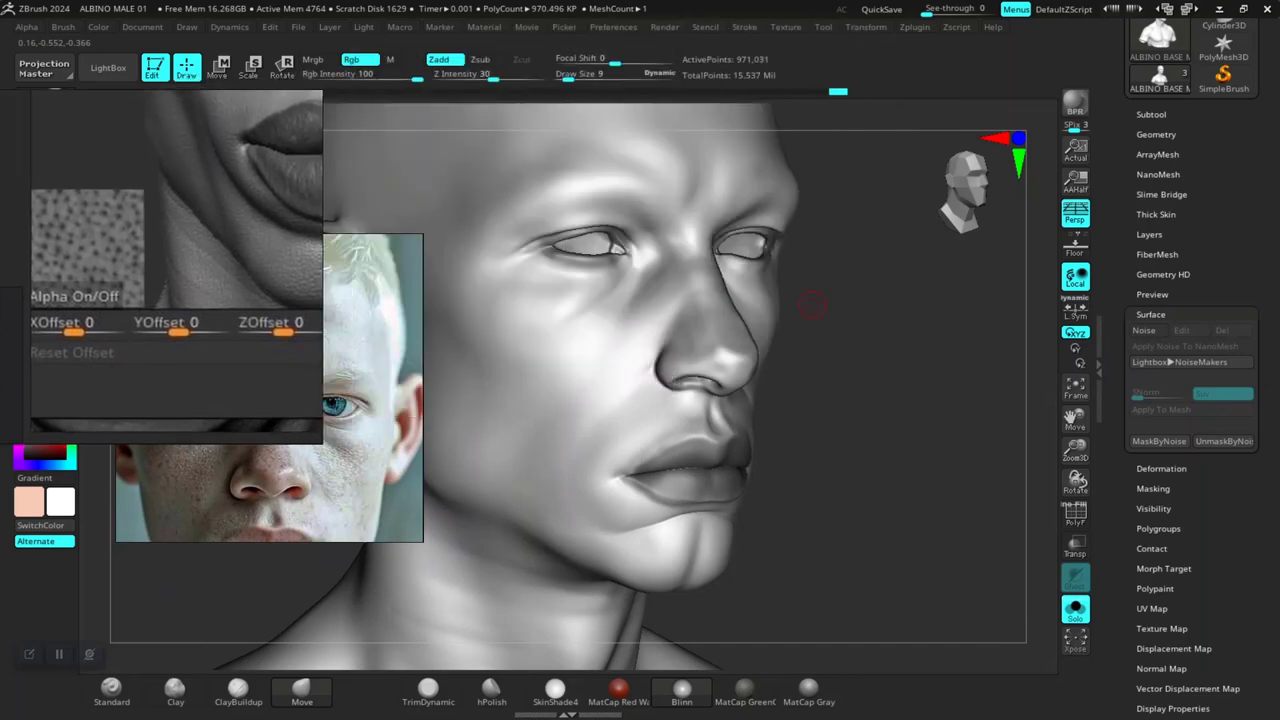
# Reopen the NoiseMaker and load the pores02_tilables alpha from the FLIPPED SKIN TILABLE psd folder in ZBrush 2024's ZAlphas
pyautogui.click(1144, 330)
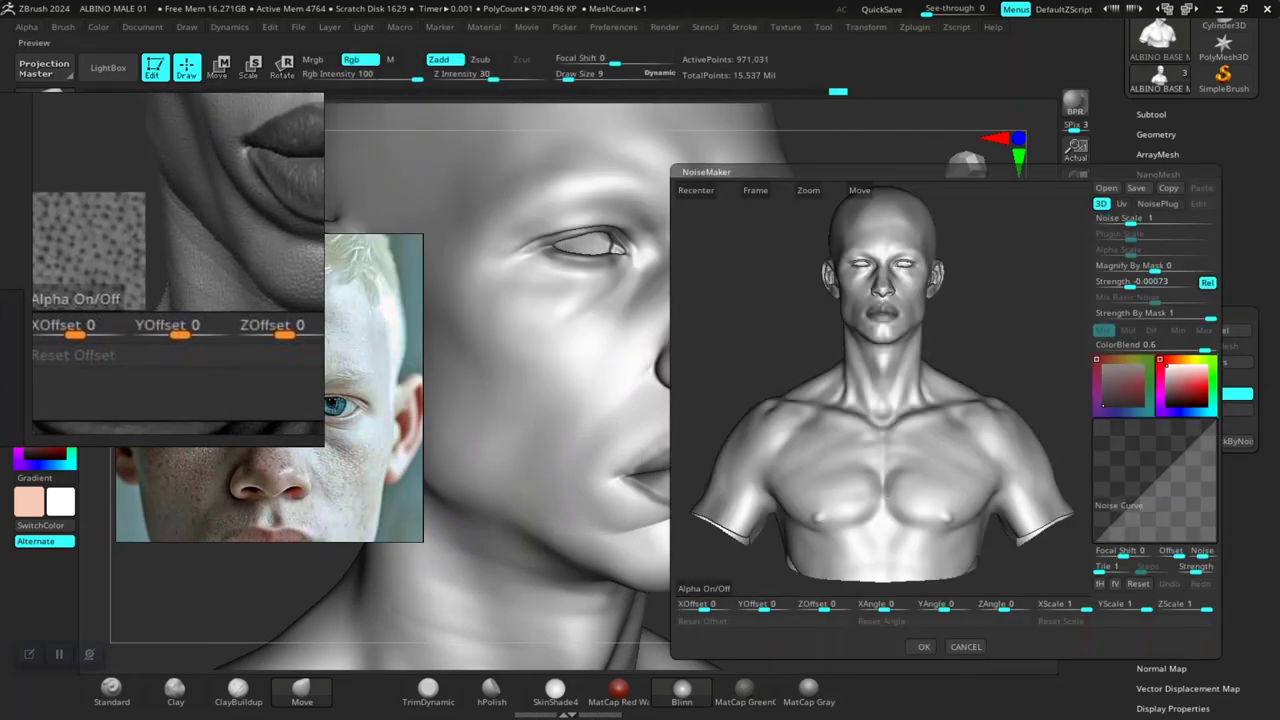
pyautogui.click(704, 589)
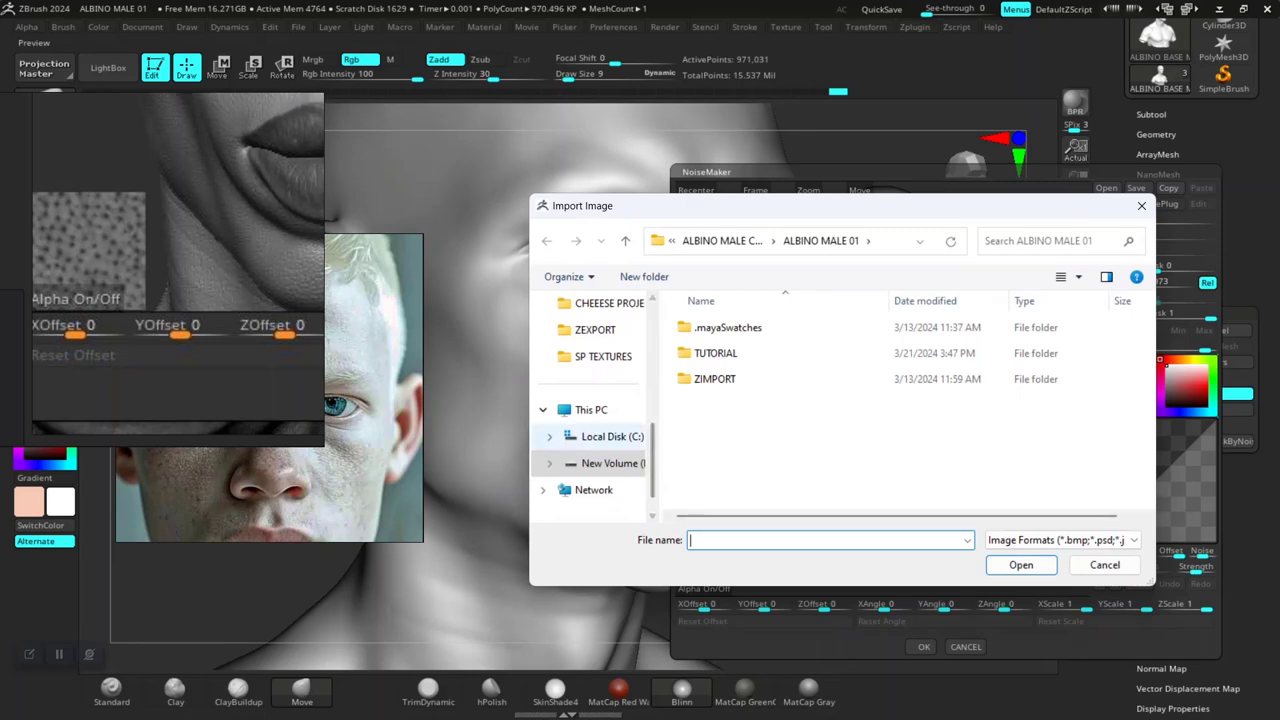
pyautogui.click(611, 437)
pyautogui.doubleClick(718, 431)
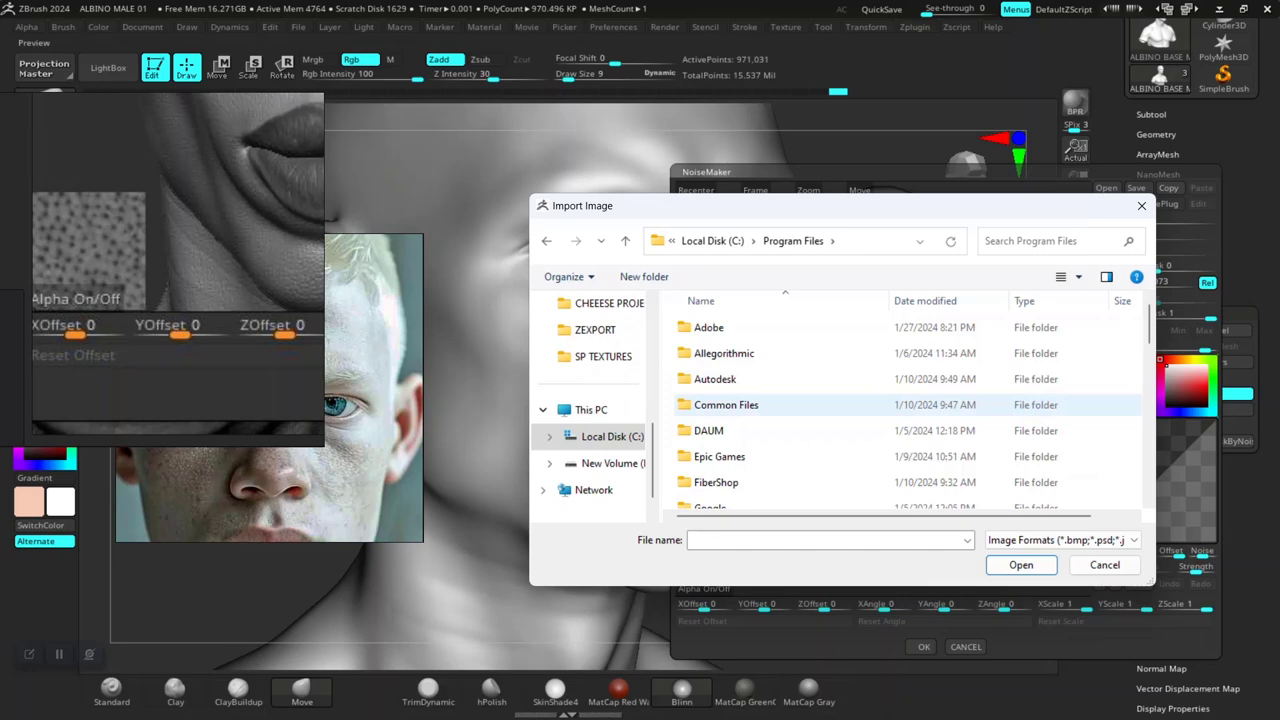
pyautogui.scroll(-2, 720, 404)
pyautogui.doubleClick(724, 492)
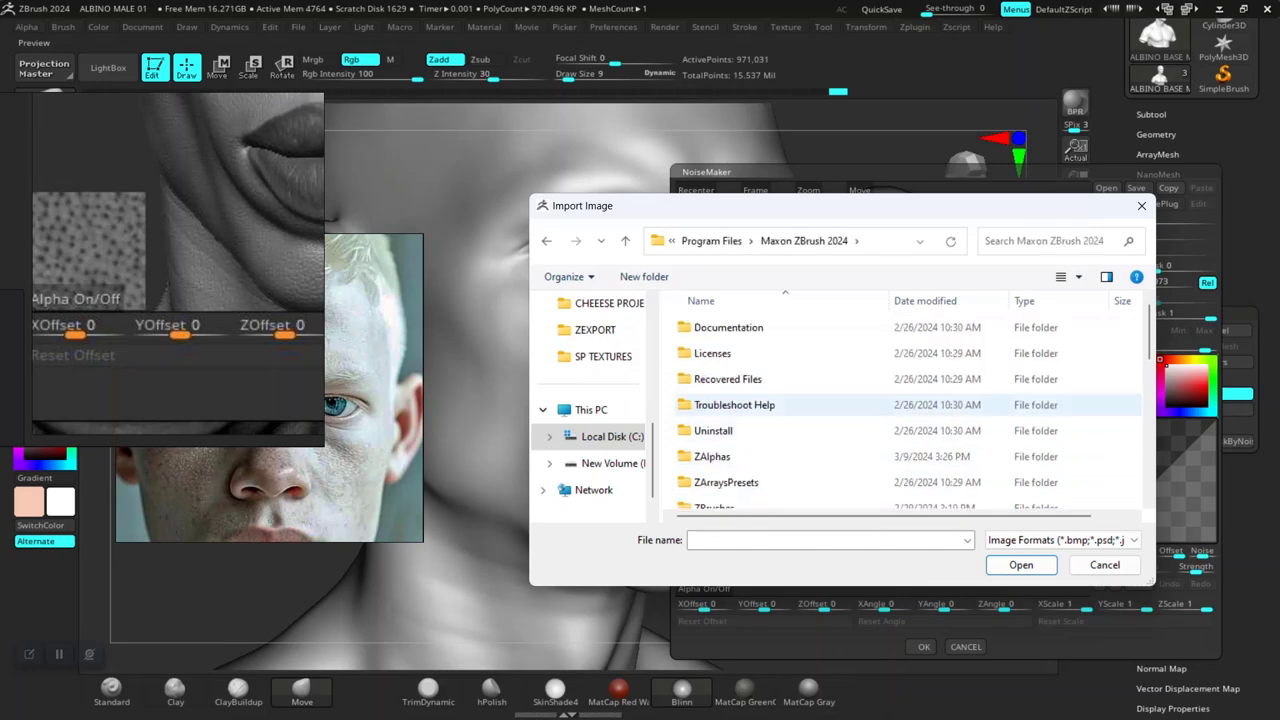
pyautogui.doubleClick(712, 456)
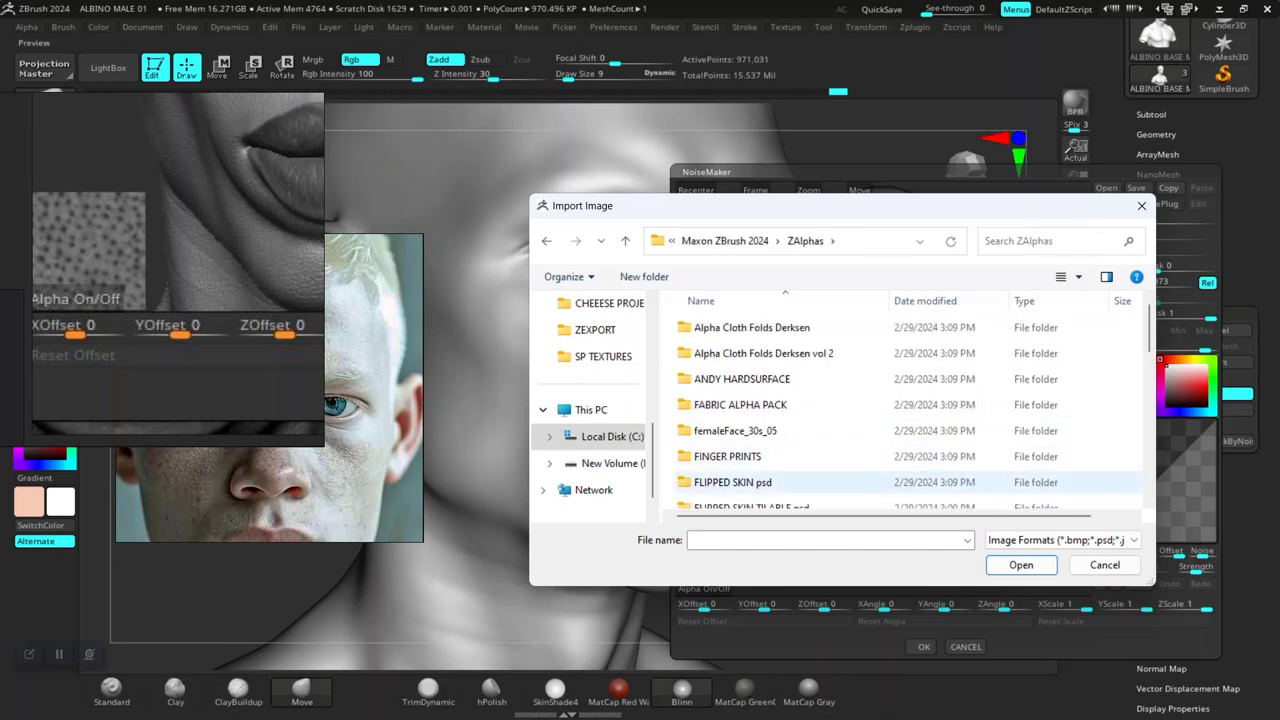
pyautogui.scroll(-1, 730, 482)
pyautogui.doubleClick(740, 443)
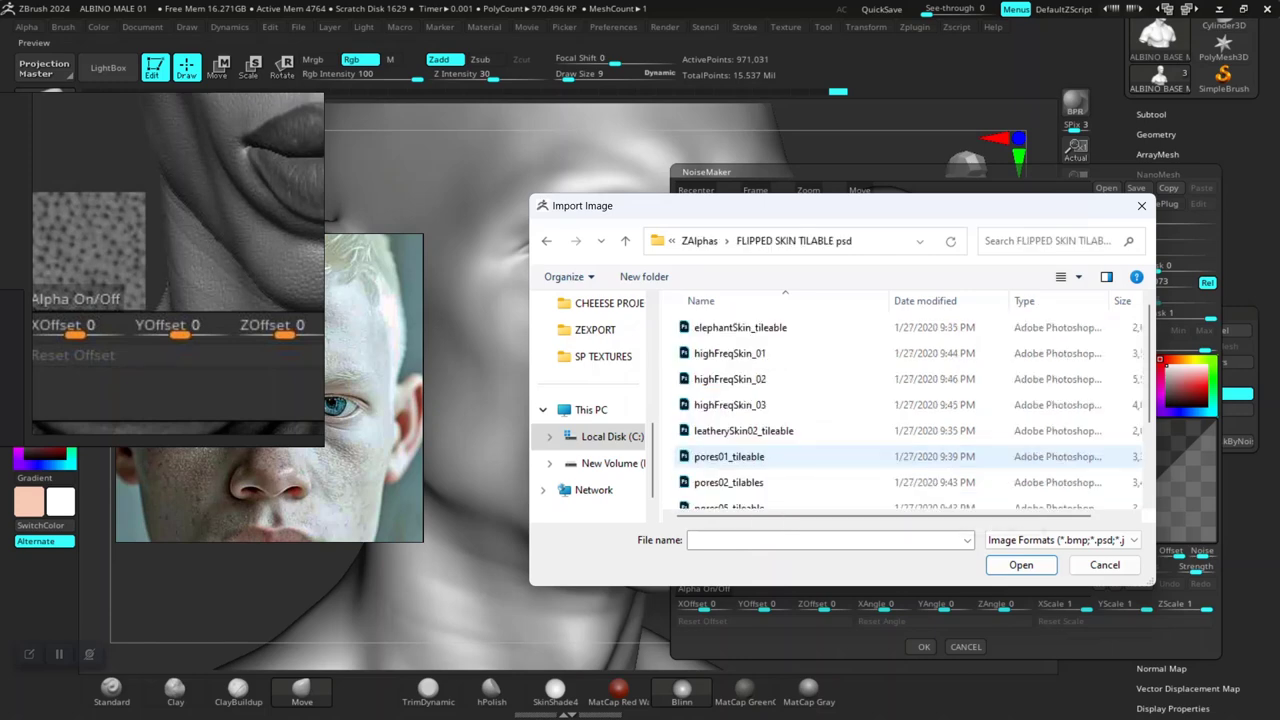
pyautogui.scroll(-2, 730, 456)
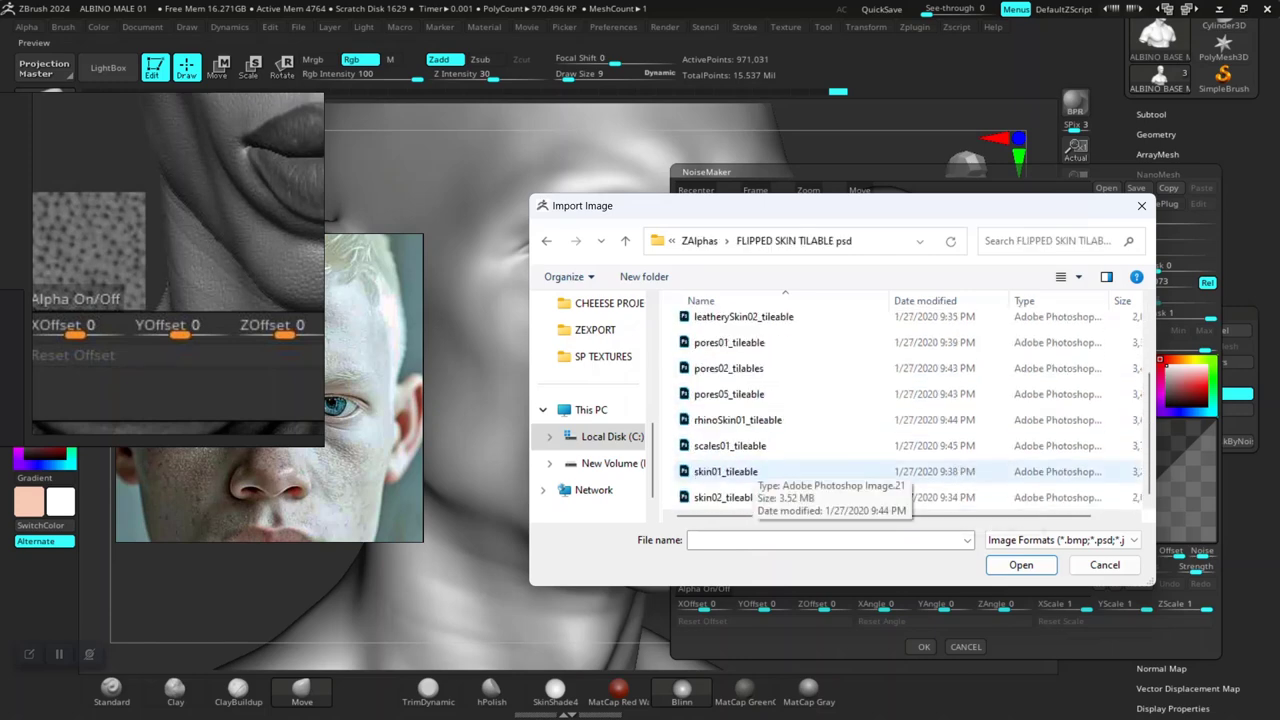
pyautogui.doubleClick(729, 368)
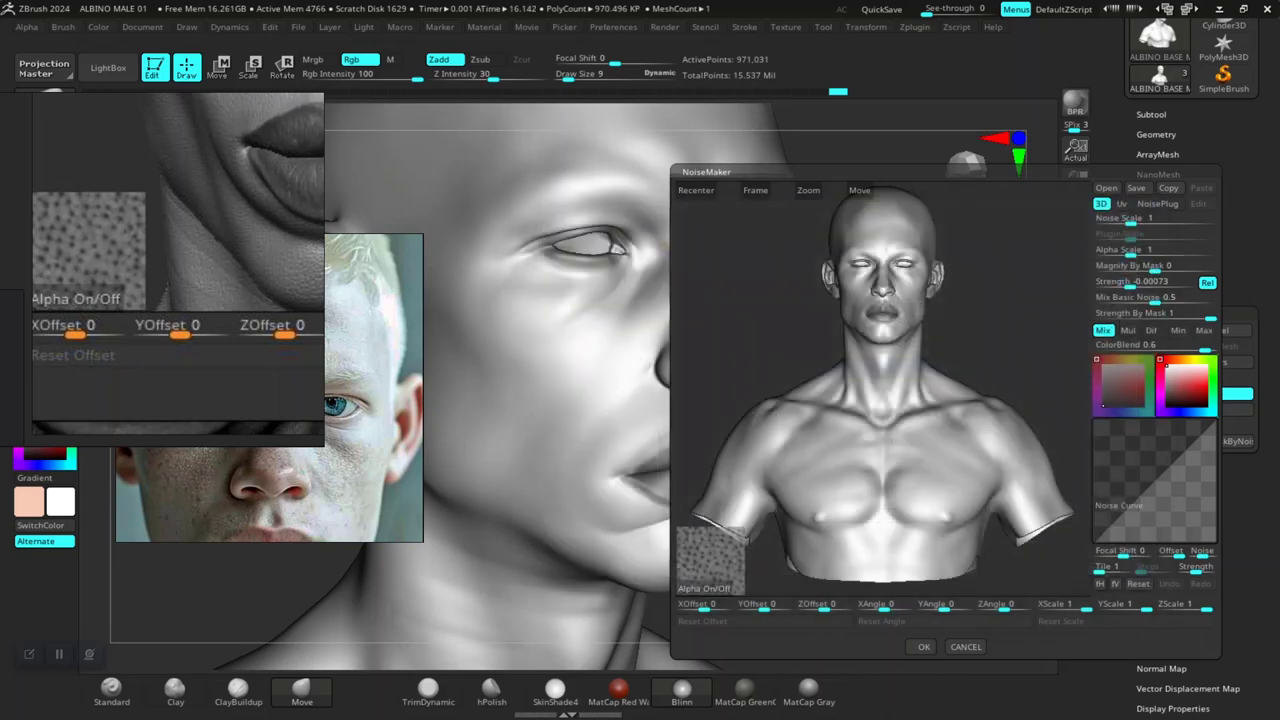
# Examine the noise on the forehead, eyes and nose up close in the NoiseMaker preview
pyautogui.keyDown('alt'); pyautogui.moveTo(880, 380); pyautogui.dragTo(884, 465); pyautogui.keyUp('alt')
pyautogui.moveTo(884, 360)
pyautogui.keyDown('alt'); pyautogui.mouseDown()
pyautogui.moveTo(900, 480)
pyautogui.moveTo(884, 380)
pyautogui.mouseUp(); pyautogui.keyUp('alt')
pyautogui.keyDown('alt'); pyautogui.moveTo(884, 300); pyautogui.dragTo(872, 510); pyautogui.keyUp('alt')
pyautogui.scroll(10, 883, 388)
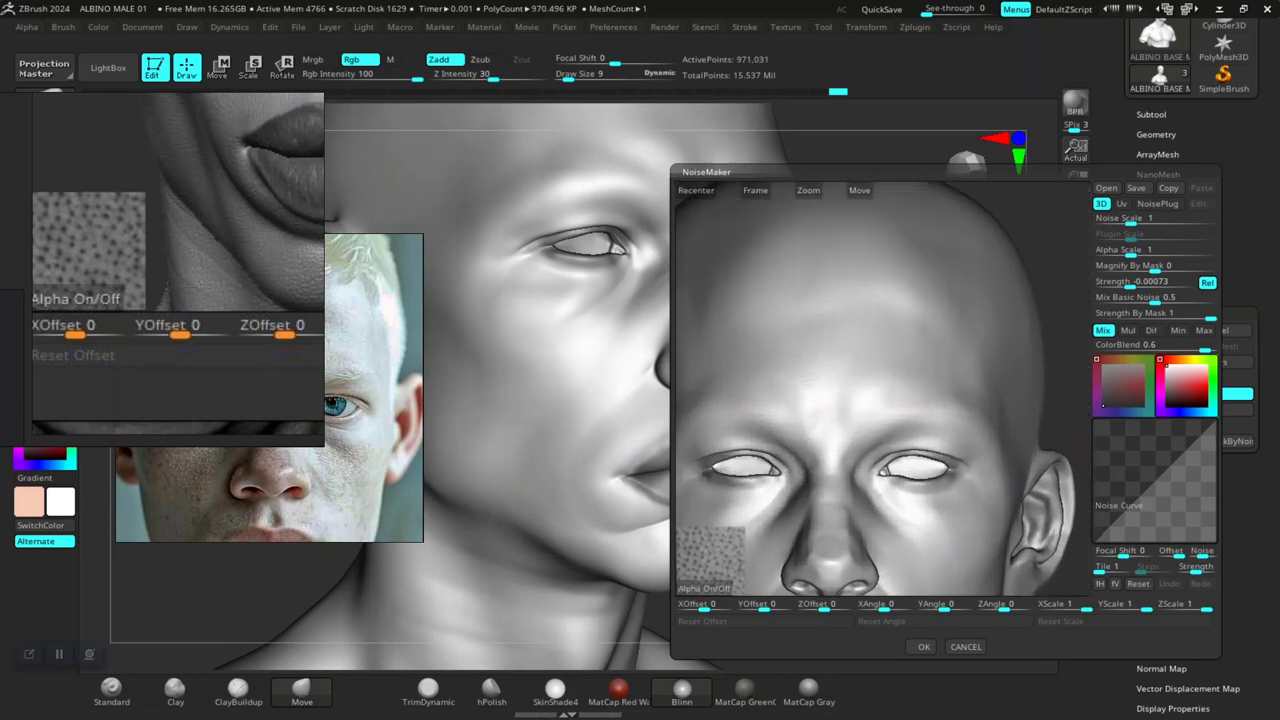
pyautogui.keyDown('alt'); pyautogui.moveTo(884, 390); pyautogui.dragTo(1050, 388); pyautogui.keyUp('alt')
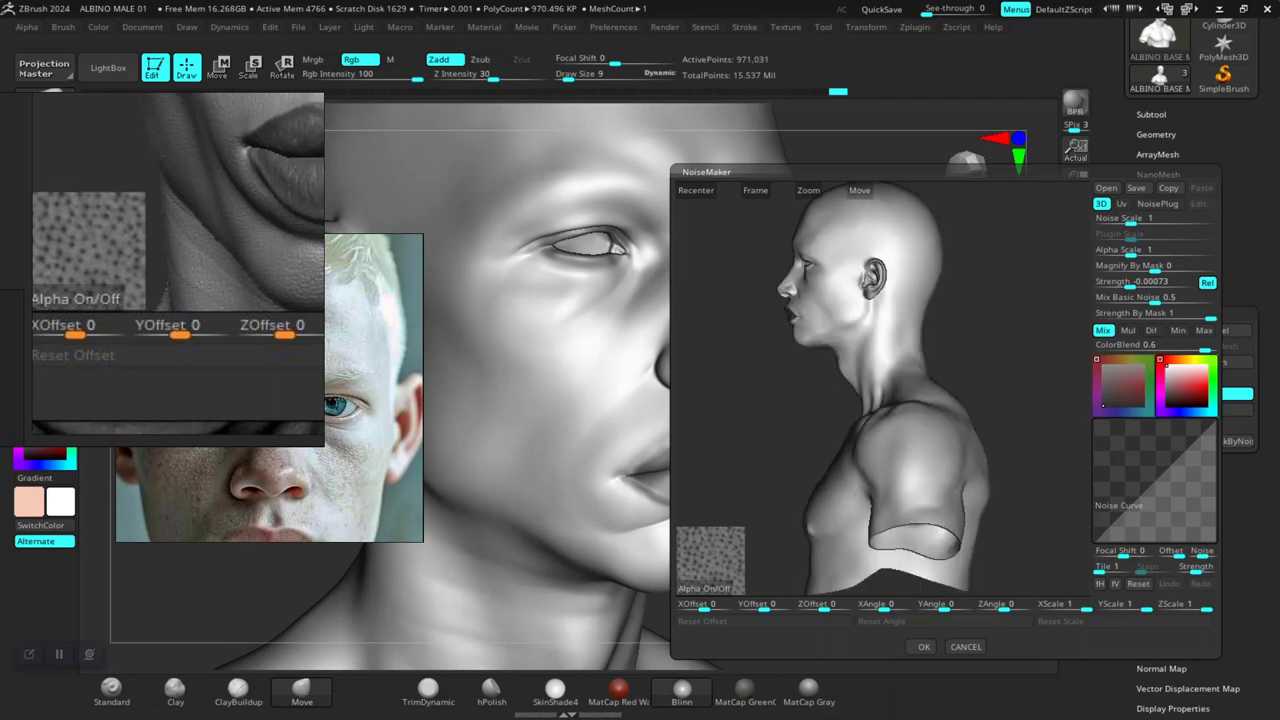
pyautogui.moveTo(850, 390); pyautogui.dragTo(970, 392)
pyautogui.keyDown('alt'); pyautogui.moveTo(890, 300); pyautogui.dragTo(828, 462); pyautogui.keyUp('alt')
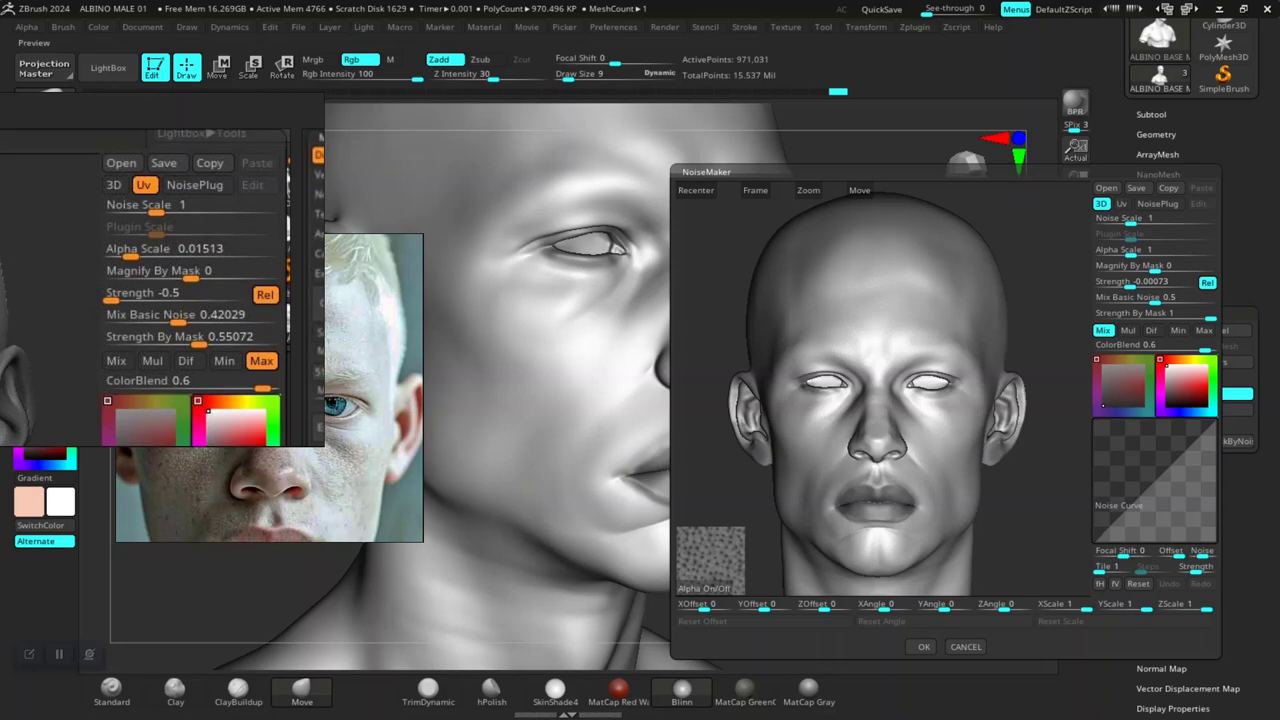
pyautogui.moveTo(880, 400); pyautogui.dragTo(880, 470)
pyautogui.moveTo(880, 350); pyautogui.dragTo(874, 540)
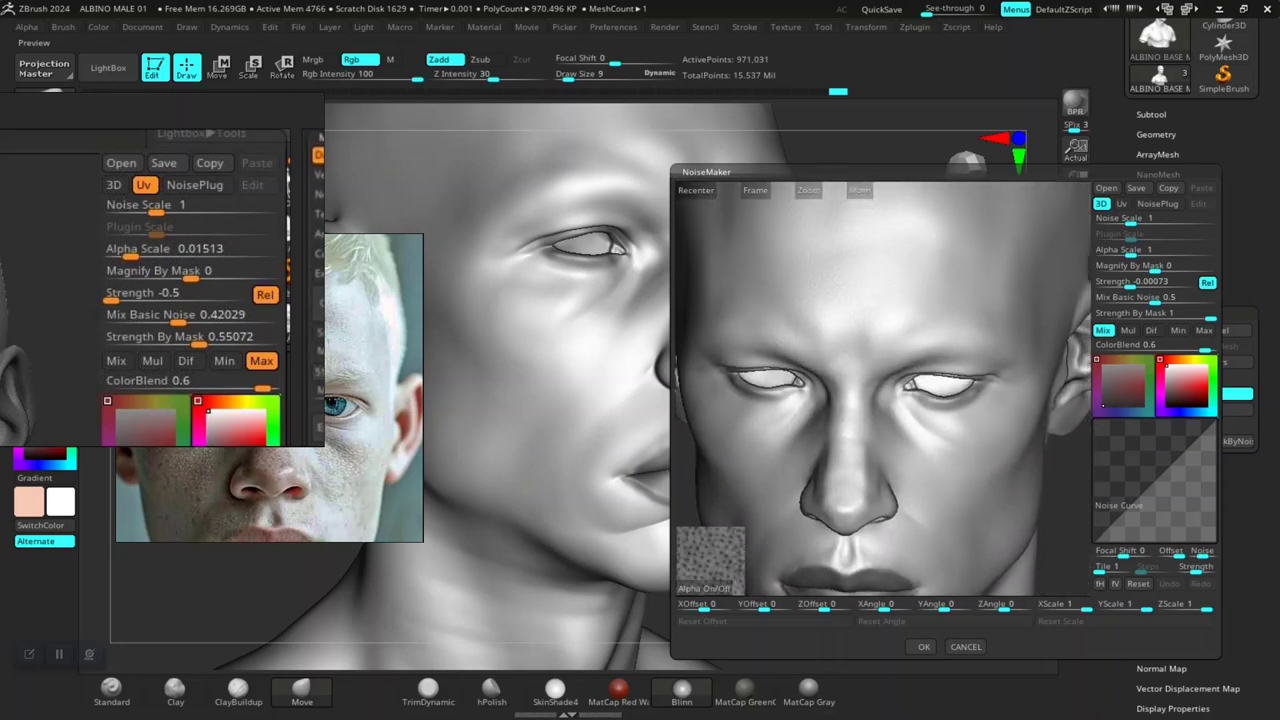
pyautogui.moveTo(890, 390)
pyautogui.keyDown('alt'); pyautogui.mouseDown()
pyautogui.moveTo(860, 420)
pyautogui.moveTo(862, 480)
pyautogui.moveTo(904, 404)
pyautogui.mouseUp(); pyautogui.keyUp('alt')
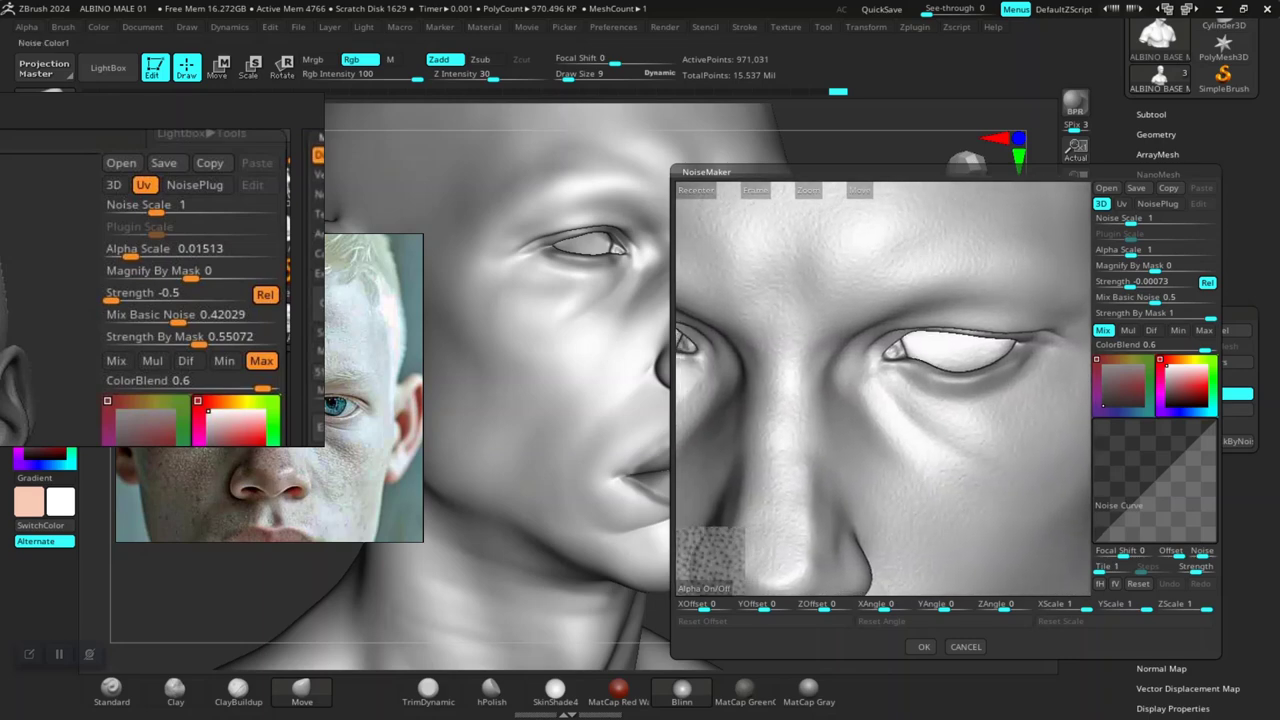
# Set the noise mix mode to Max, with Strength -0.0042 and Strength By Mask 0.49253
pyautogui.click(1204, 331)
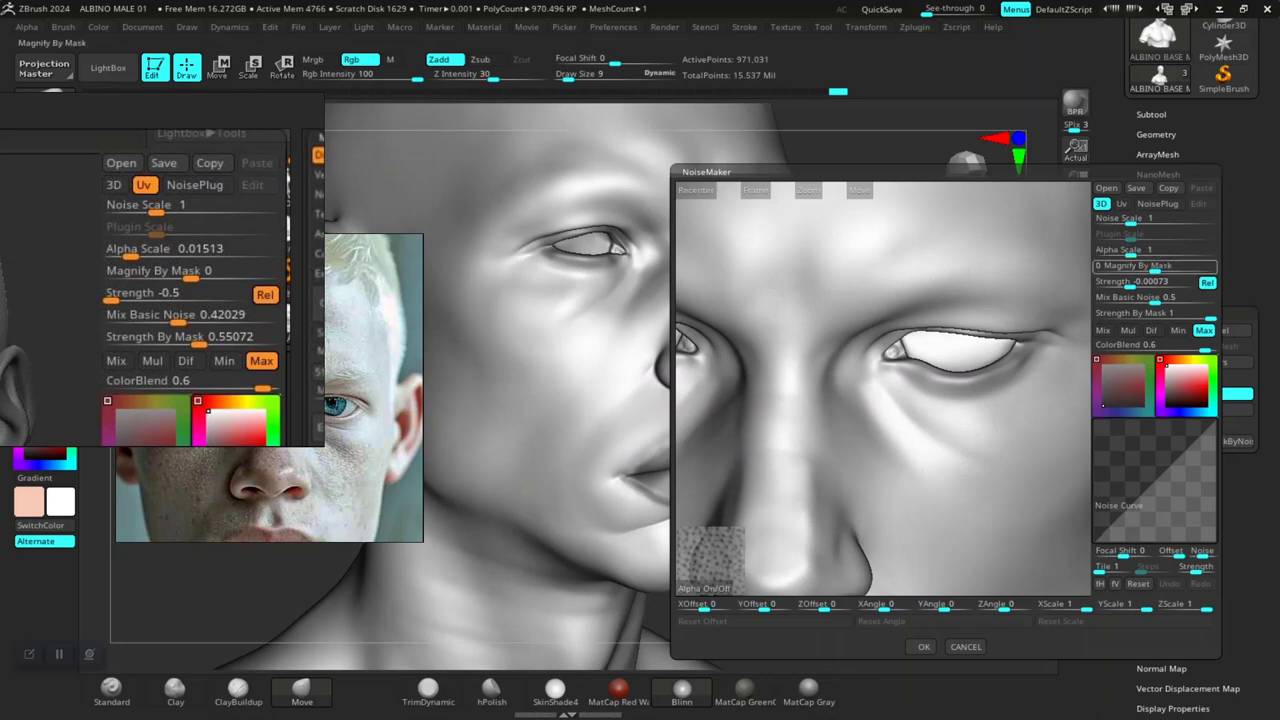
pyautogui.moveTo(1130, 285); pyautogui.dragTo(1122, 285)
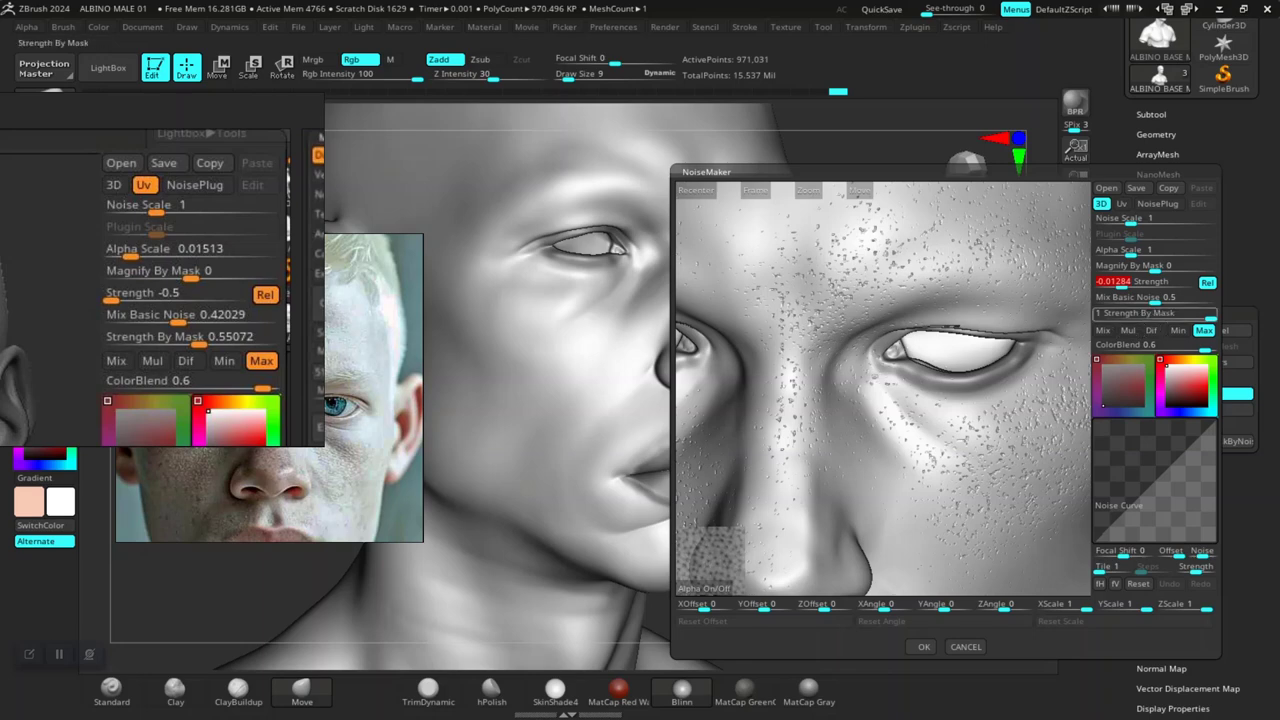
pyautogui.moveTo(1180, 315); pyautogui.dragTo(1126, 283)
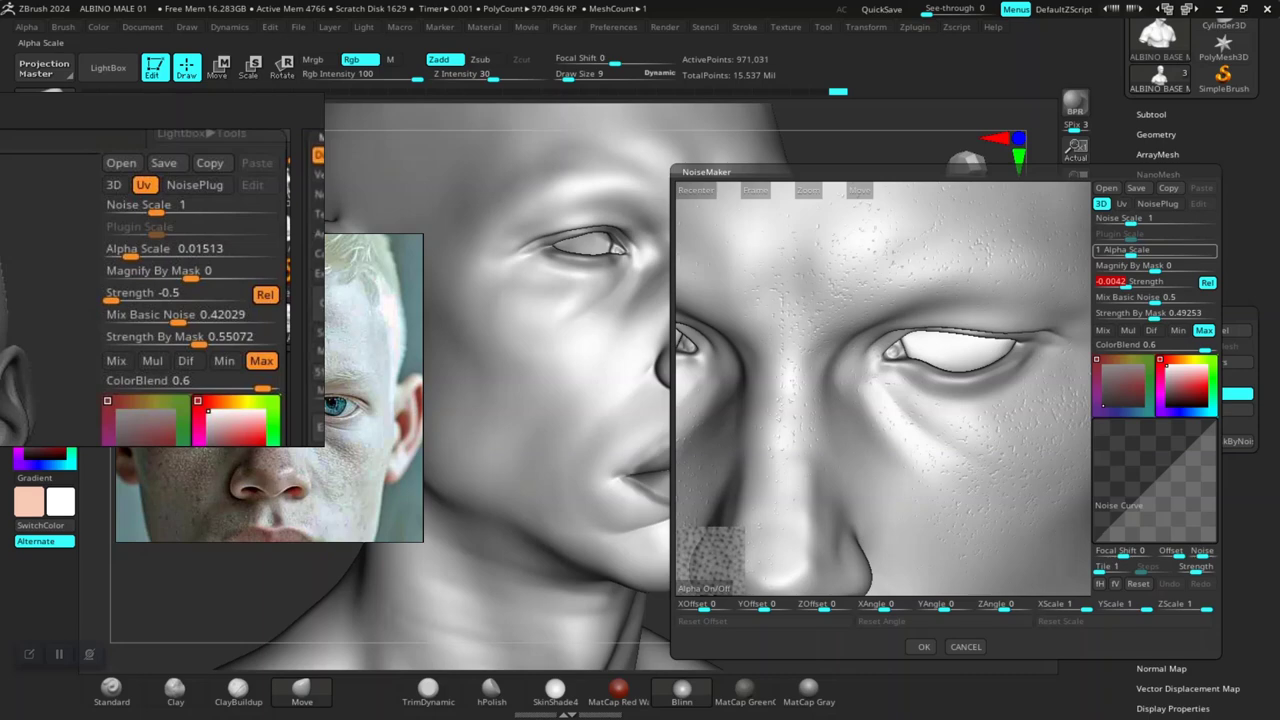
# Set the Alpha Scale to 1.37298 and switch the noise from 3D to UV projection
pyautogui.moveTo(1130, 250); pyautogui.dragTo(1126, 250)
pyautogui.moveTo(1125, 255); pyautogui.dragTo(1133, 255)
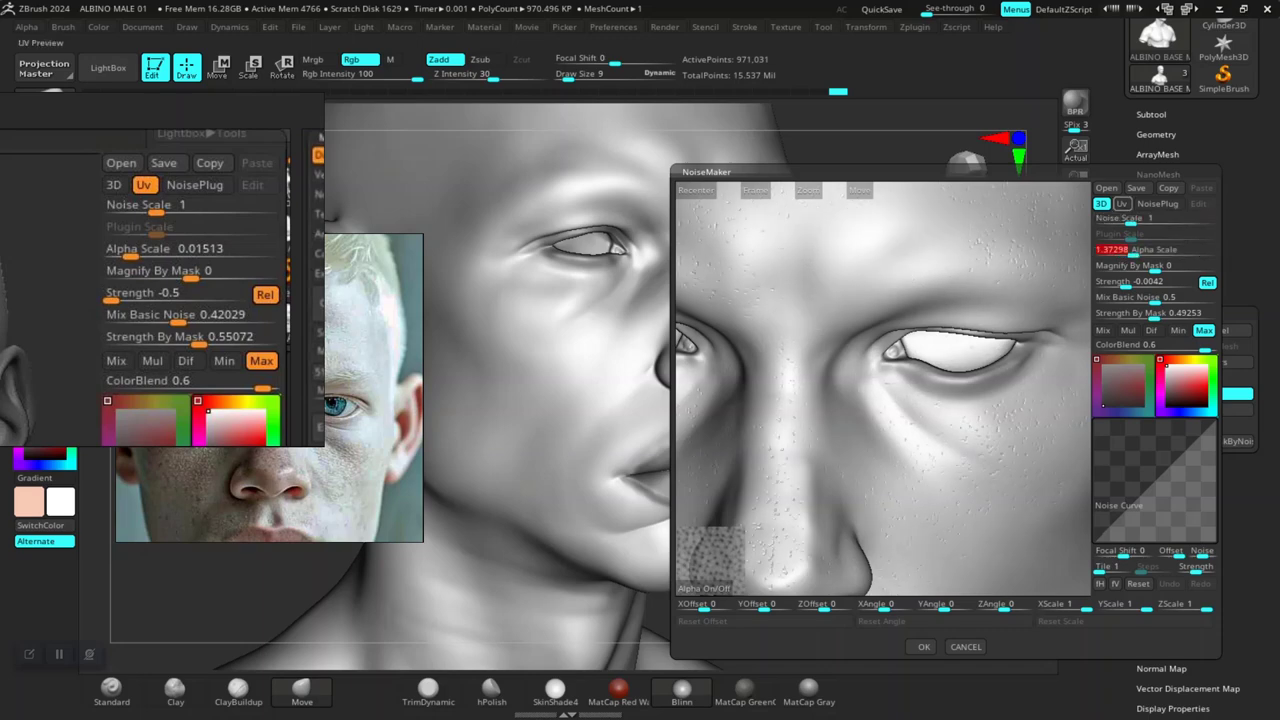
pyautogui.click(1121, 203)
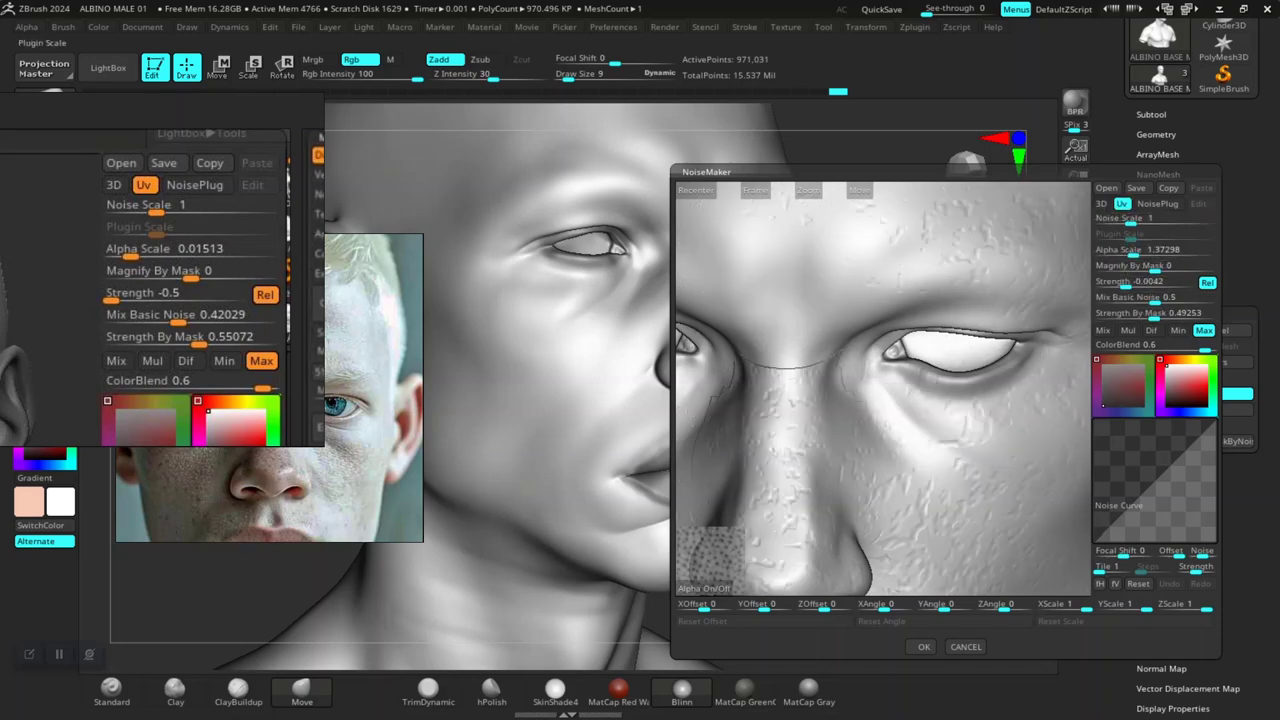
# Switch the noise to 3D projection with Mix Basic Noise 0, Alpha Scale 0.02934 and Strength -0.04412
pyautogui.click(1101, 203)
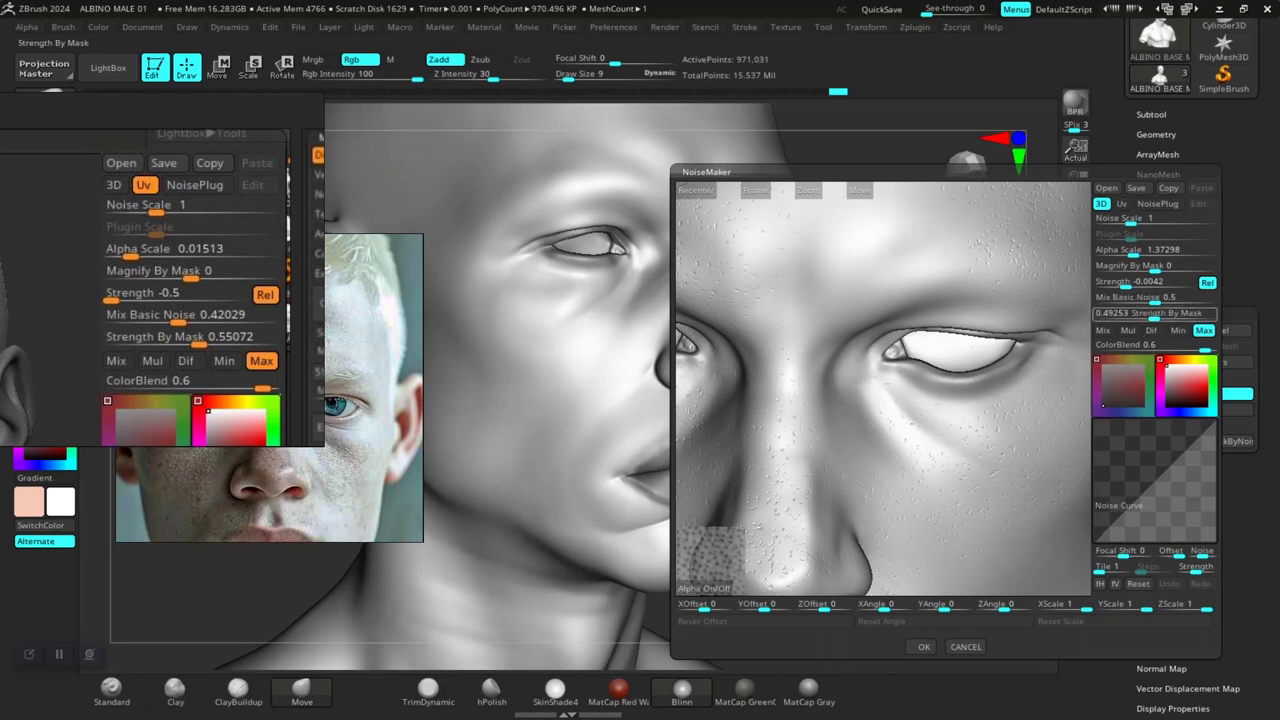
pyautogui.moveTo(1155, 299); pyautogui.dragTo(1085, 302)
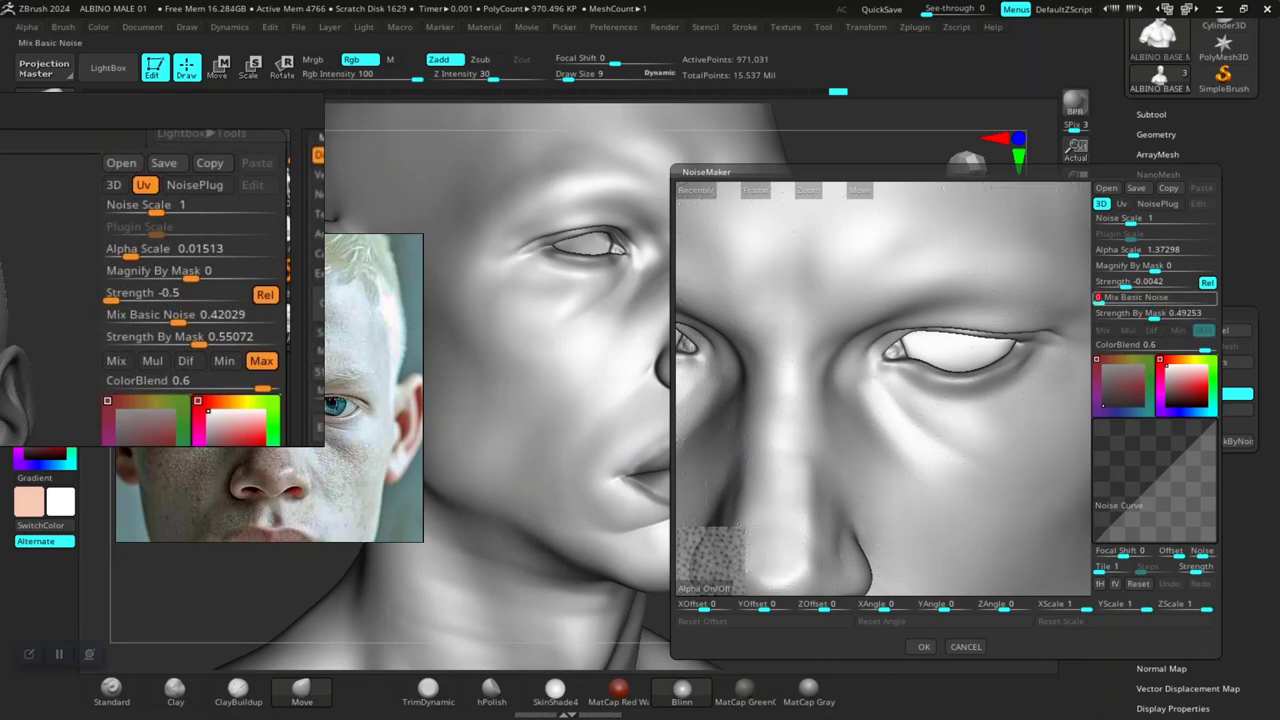
pyautogui.click(1150, 249)
pyautogui.moveTo(1133, 253)
pyautogui.mouseDown()
pyautogui.moveTo(1150, 253)
pyautogui.moveTo(1128, 249)
pyautogui.mouseUp()
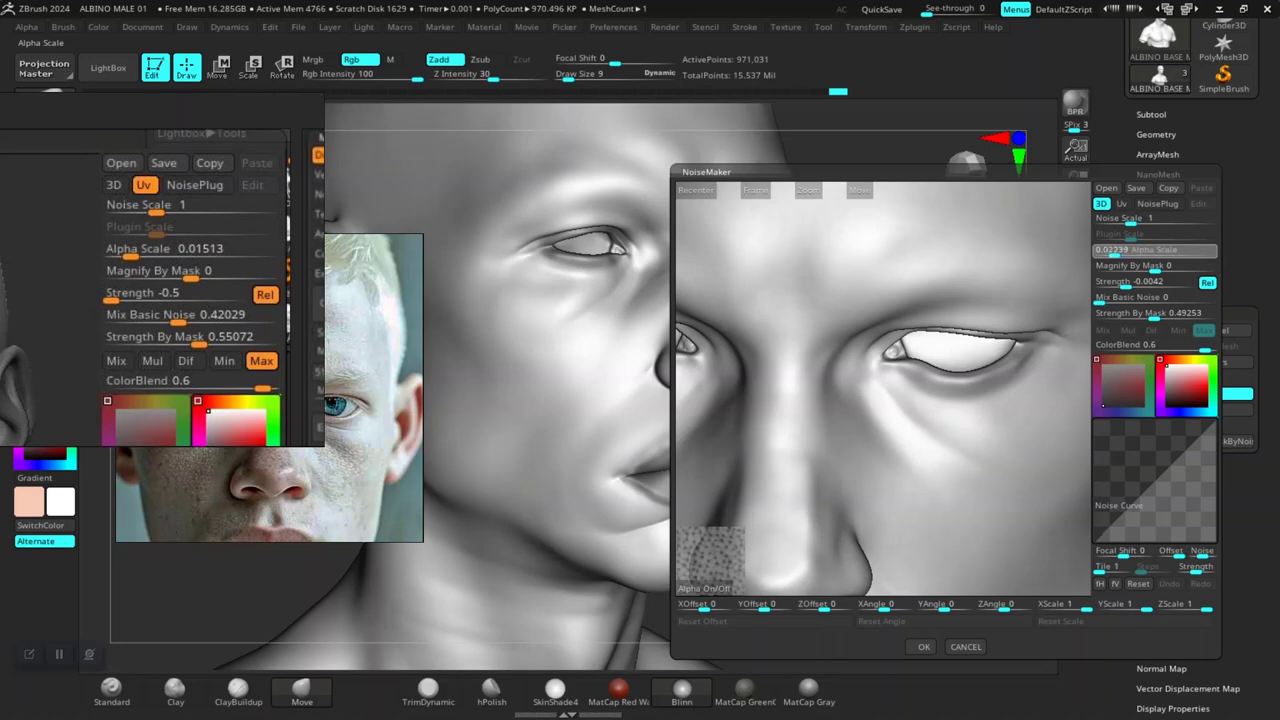
pyautogui.moveTo(1130, 283); pyautogui.dragTo(1114, 283)
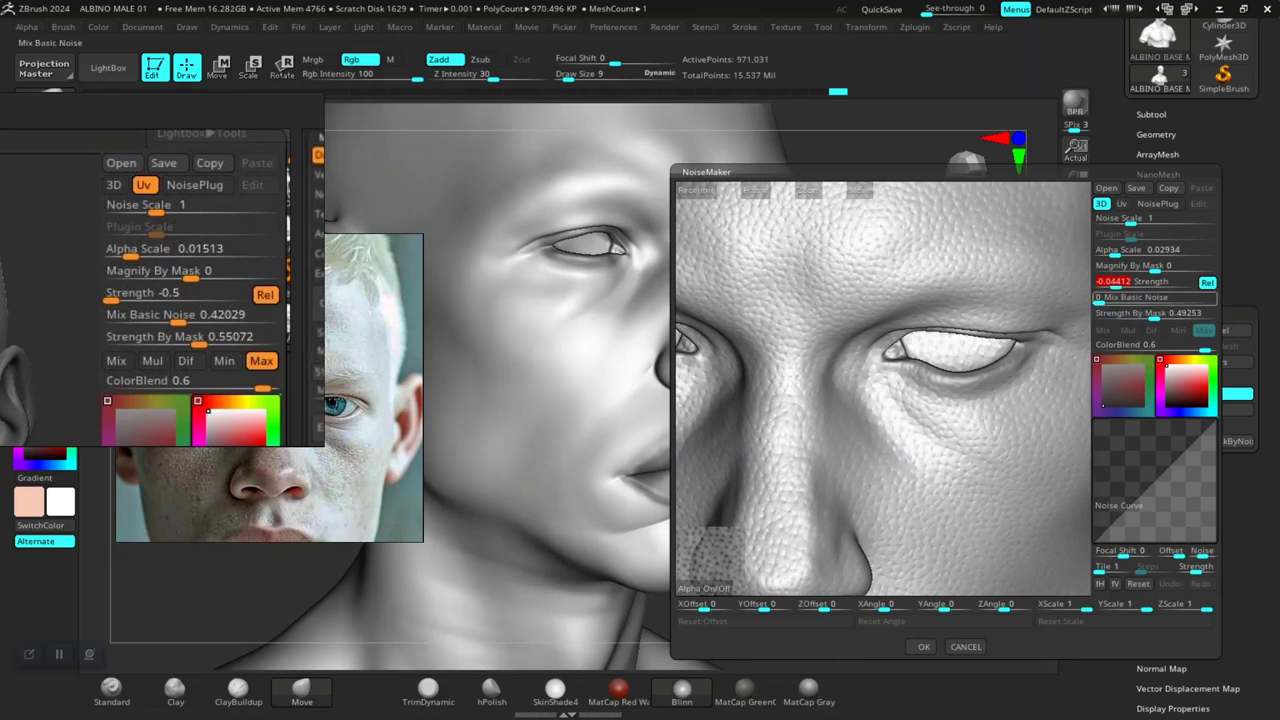
# Set Mix Basic Noise to 1 and compare the noise mix modes, ending on Dif
pyautogui.moveTo(1099, 301); pyautogui.dragTo(1215, 297)
pyautogui.click(1102, 330)
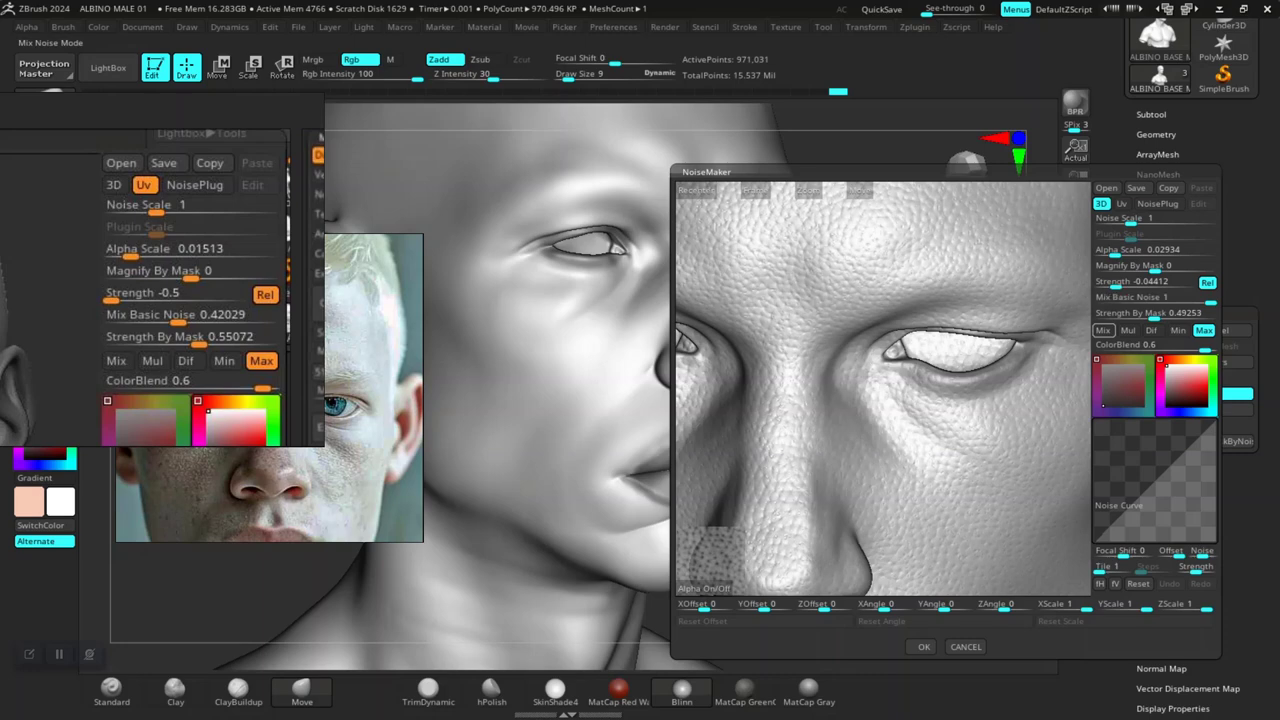
pyautogui.click(1127, 330)
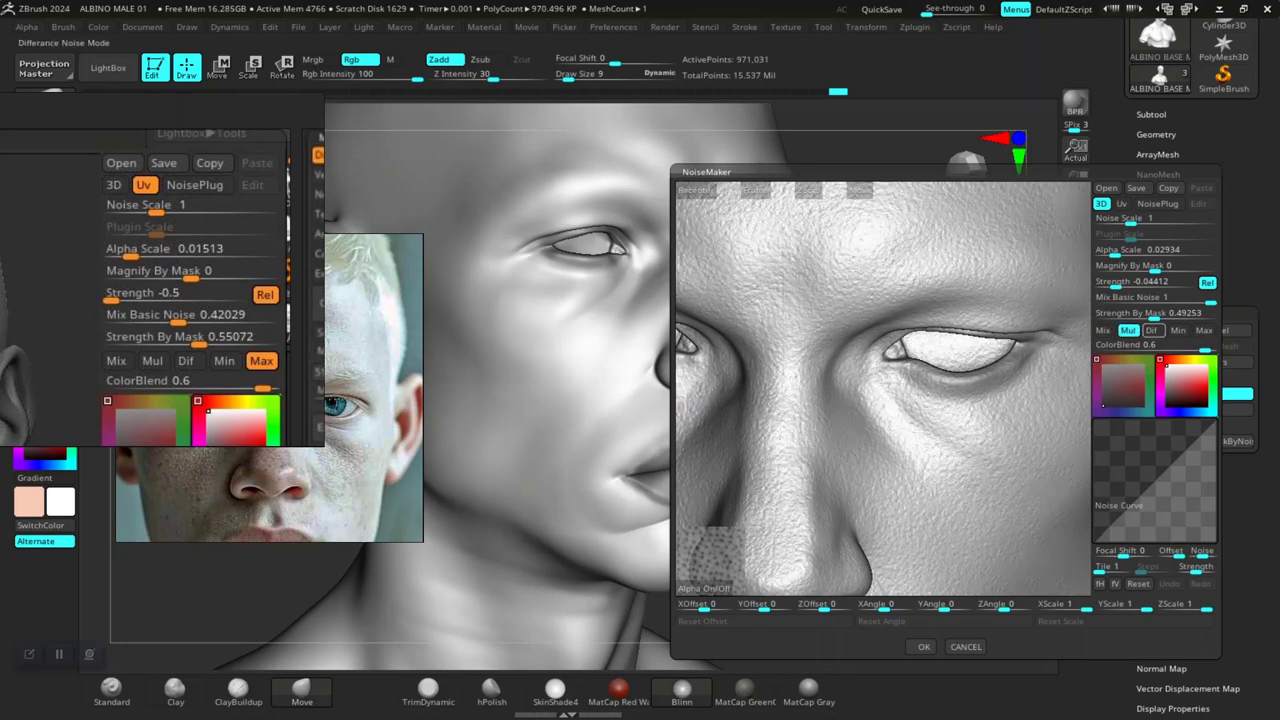
pyautogui.click(1152, 330)
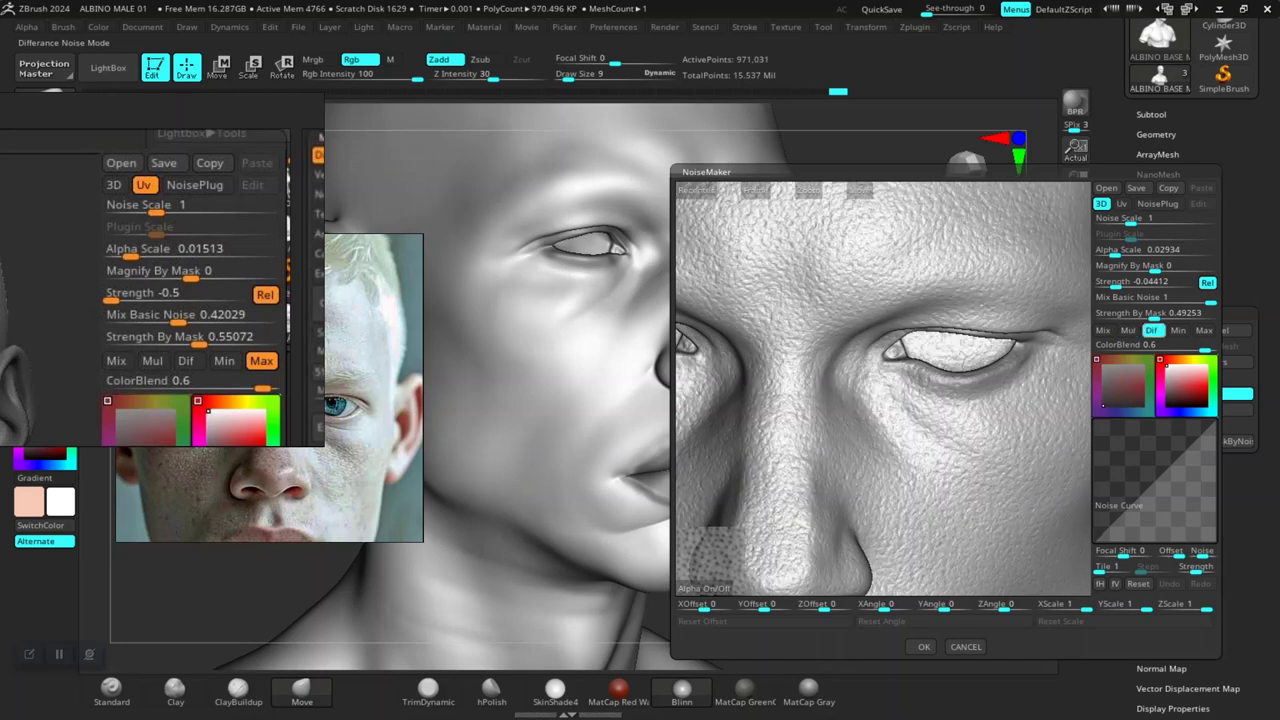
# Set the noise Strength to -0.1042 and Mix Basic Noise to 0.13432
pyautogui.moveTo(1134, 299); pyautogui.dragTo(1178, 298)
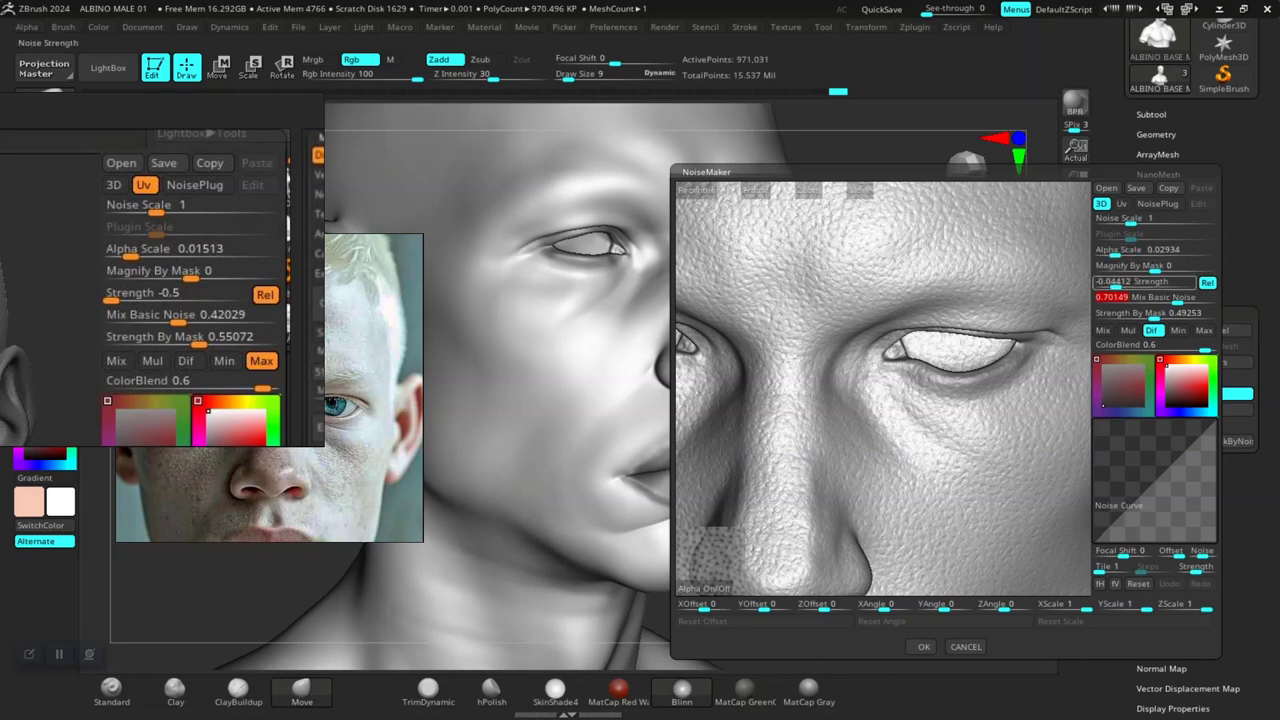
pyautogui.moveTo(1116, 285); pyautogui.dragTo(1110, 285)
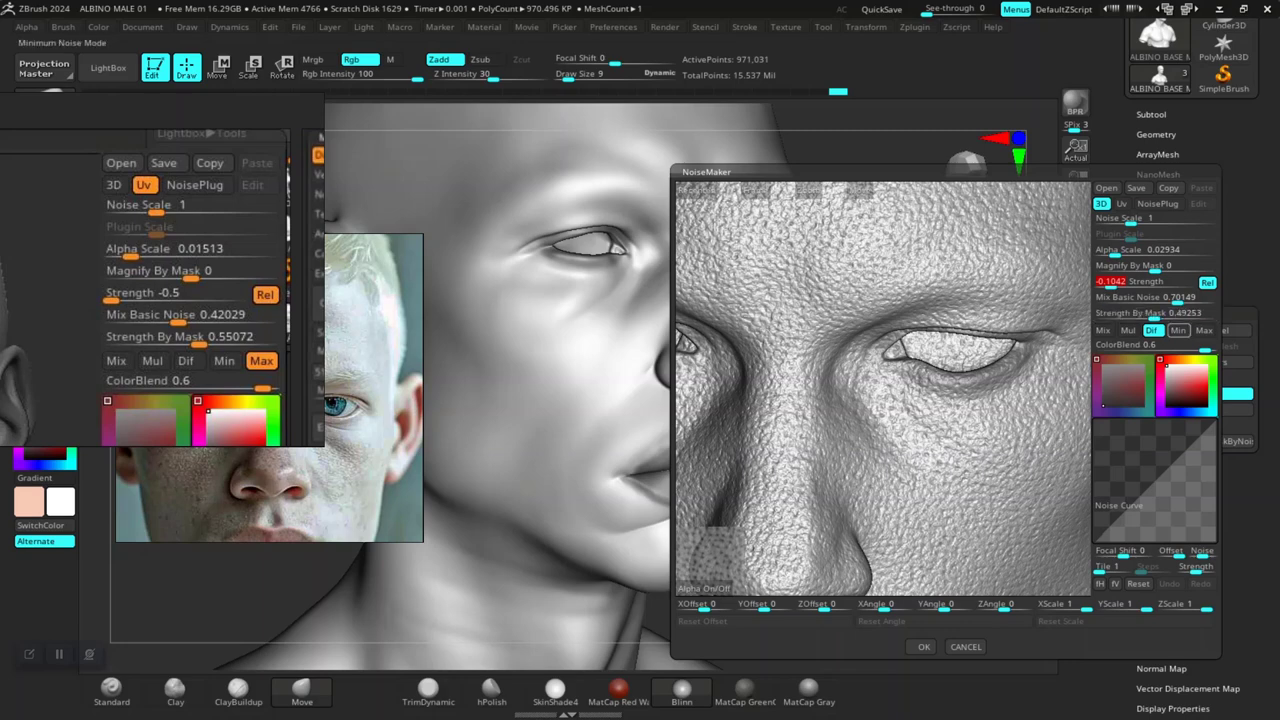
pyautogui.moveTo(1178, 298); pyautogui.dragTo(1098, 299)
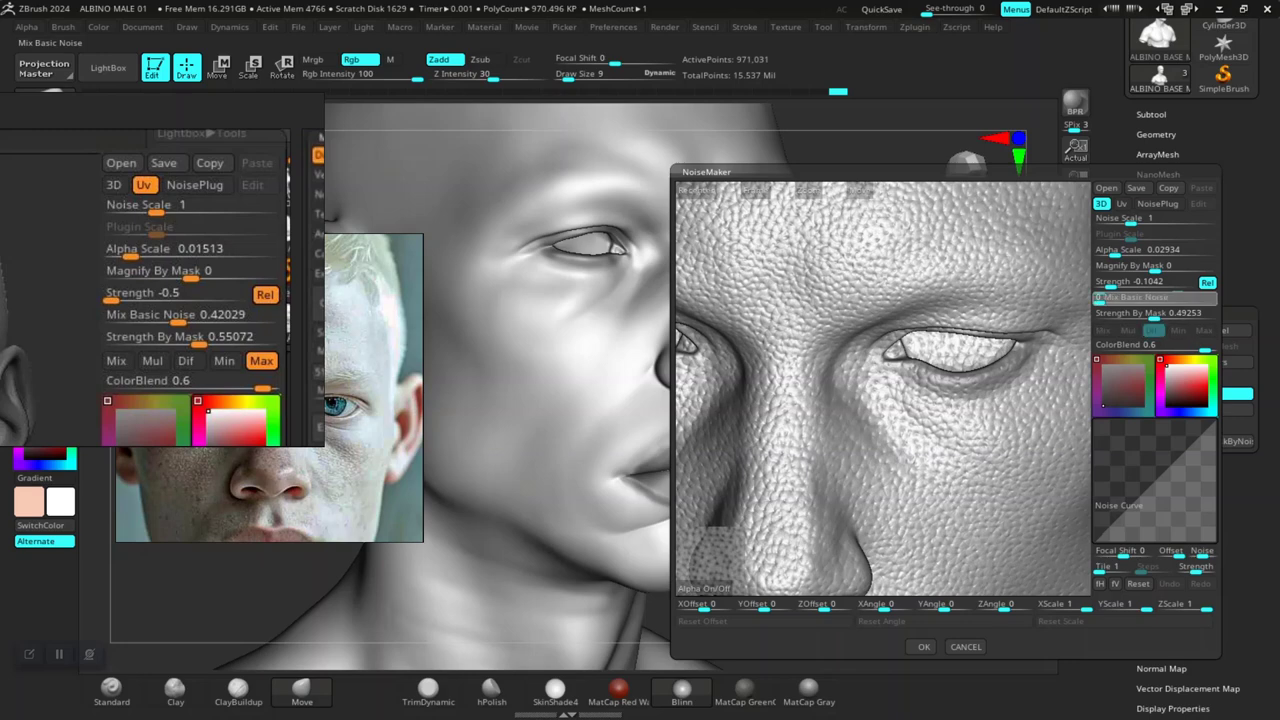
pyautogui.moveTo(1099, 299)
pyautogui.mouseDown()
pyautogui.moveTo(1150, 299)
pyautogui.moveTo(1114, 299)
pyautogui.mouseUp()
# Examine the noise on the lips, under the nose and around the ear in the NoiseMaker preview
pyautogui.keyDown('alt'); pyautogui.moveTo(900, 400); pyautogui.dragTo(900, 300); pyautogui.keyUp('alt')
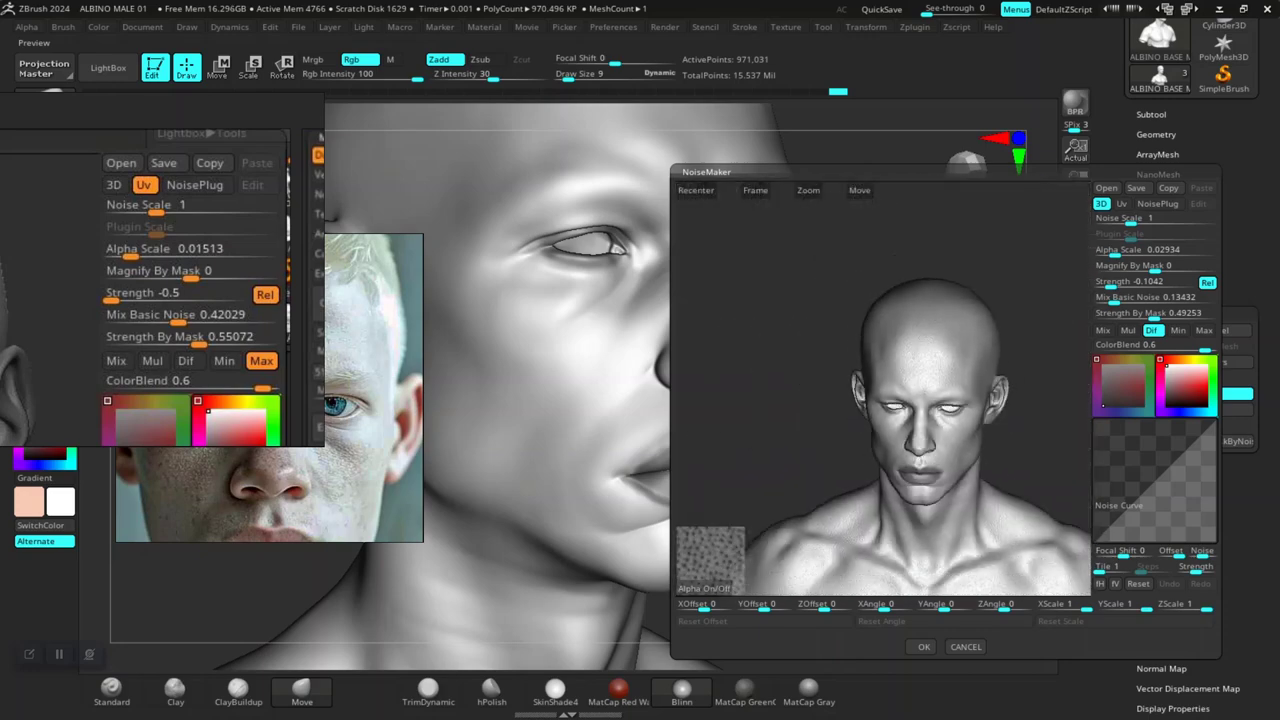
pyautogui.moveTo(800, 420)
pyautogui.mouseDown()
pyautogui.moveTo(797, 340)
pyautogui.moveTo(800, 420)
pyautogui.mouseUp()
pyautogui.keyDown('alt'); pyautogui.moveTo(800, 340); pyautogui.dragTo(864, 296); pyautogui.keyUp('alt')
pyautogui.keyDown('alt'); pyautogui.moveTo(864, 340); pyautogui.dragTo(864, 400); pyautogui.keyUp('alt')
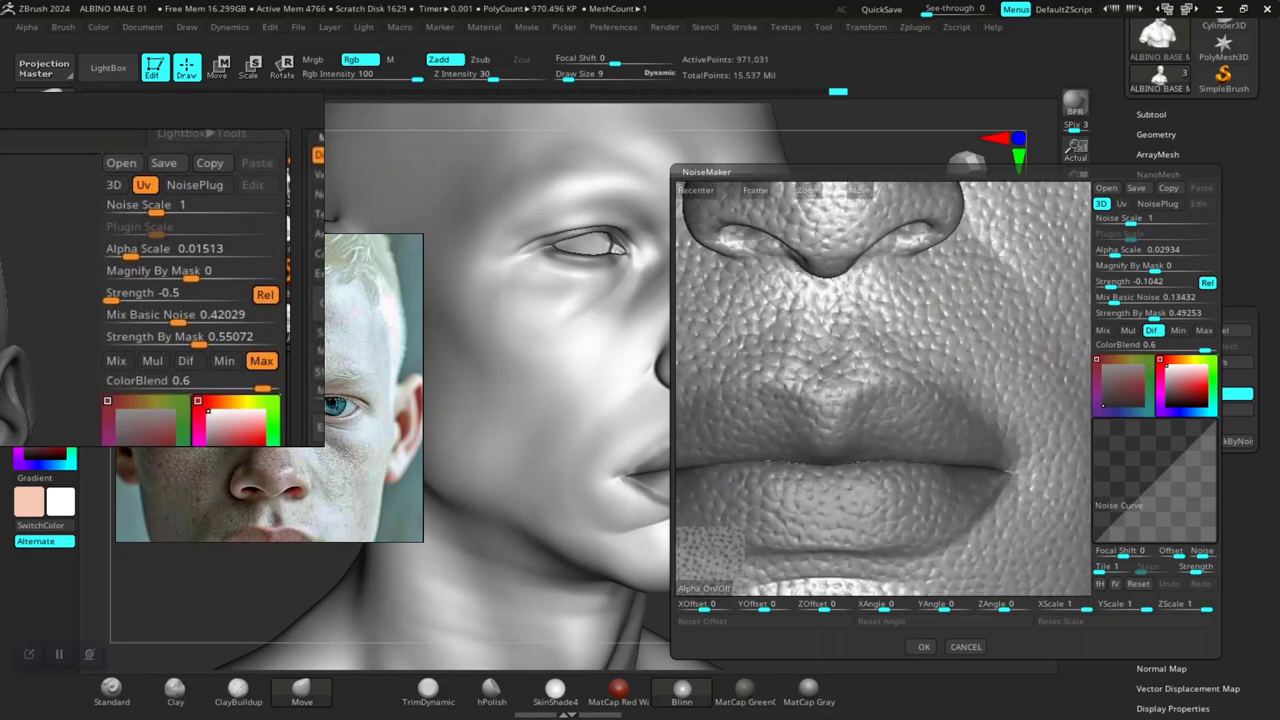
pyautogui.moveTo(864, 272)
pyautogui.keyDown('alt'); pyautogui.mouseDown()
pyautogui.moveTo(866, 450)
pyautogui.moveTo(860, 290)
pyautogui.mouseUp(); pyautogui.keyUp('alt')
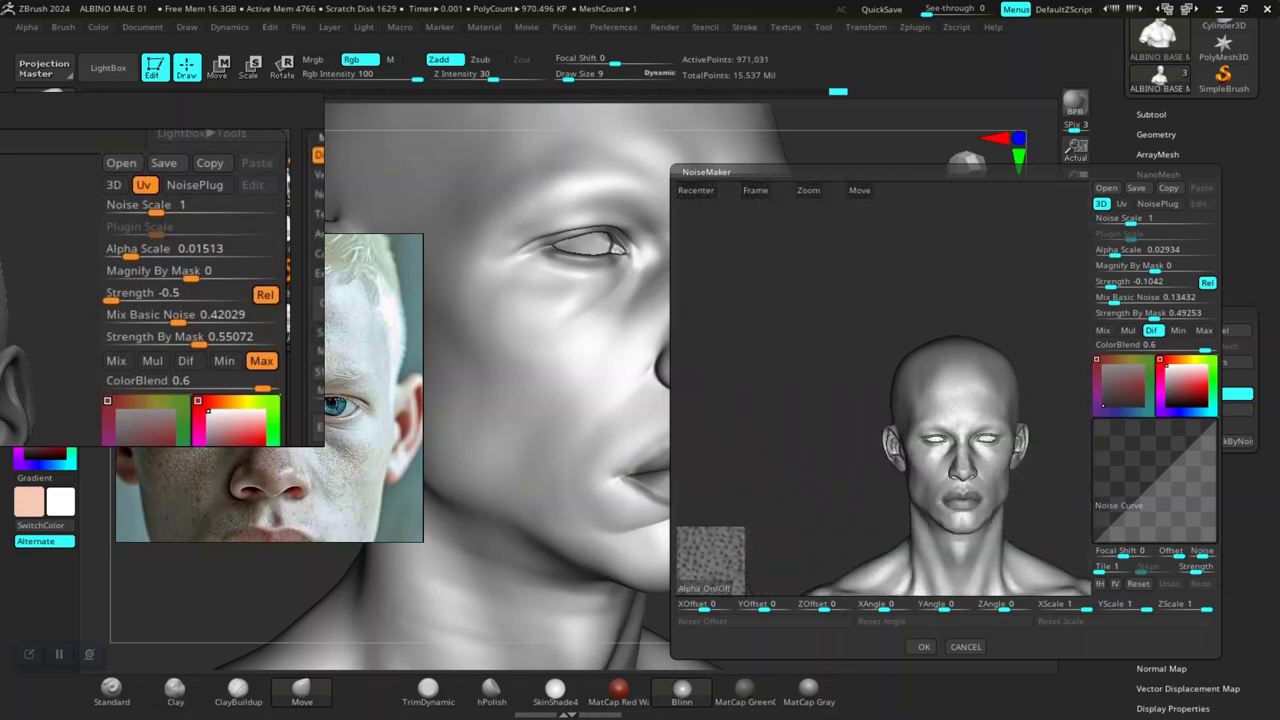
pyautogui.moveTo(800, 390); pyautogui.dragTo(960, 392)
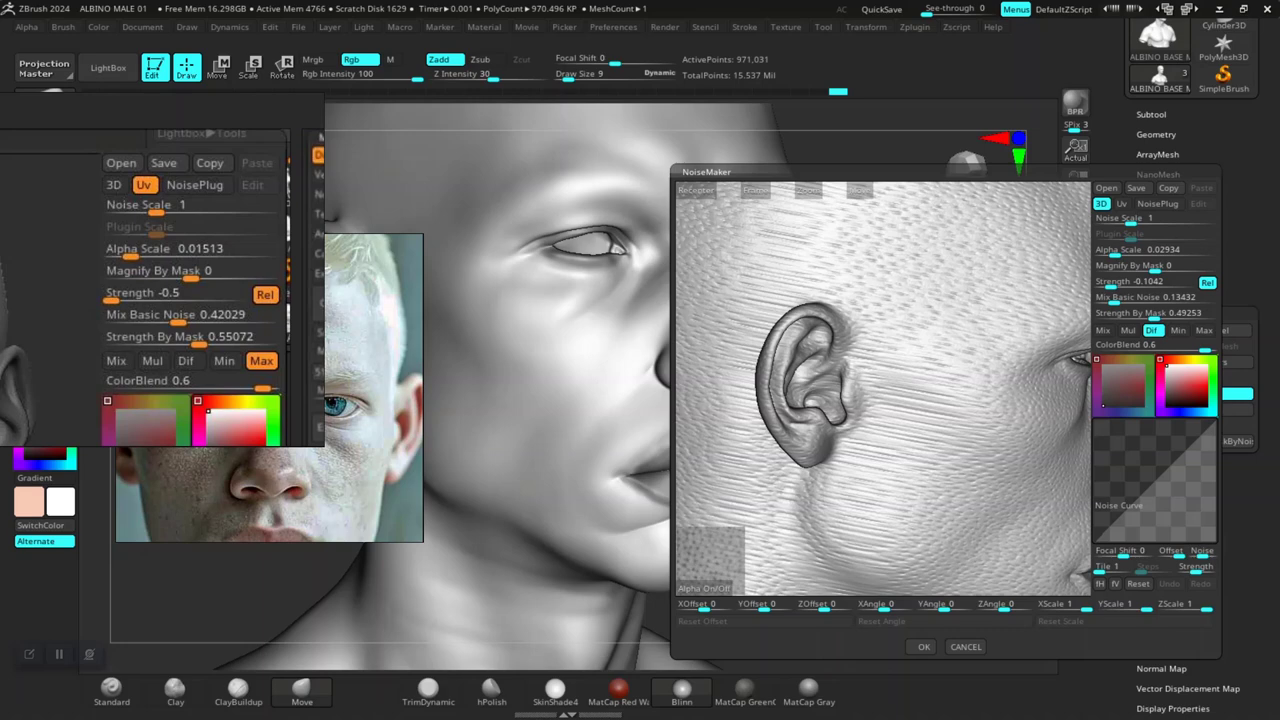
pyautogui.keyDown('alt'); pyautogui.moveTo(900, 420); pyautogui.dragTo(900, 390); pyautogui.keyUp('alt')
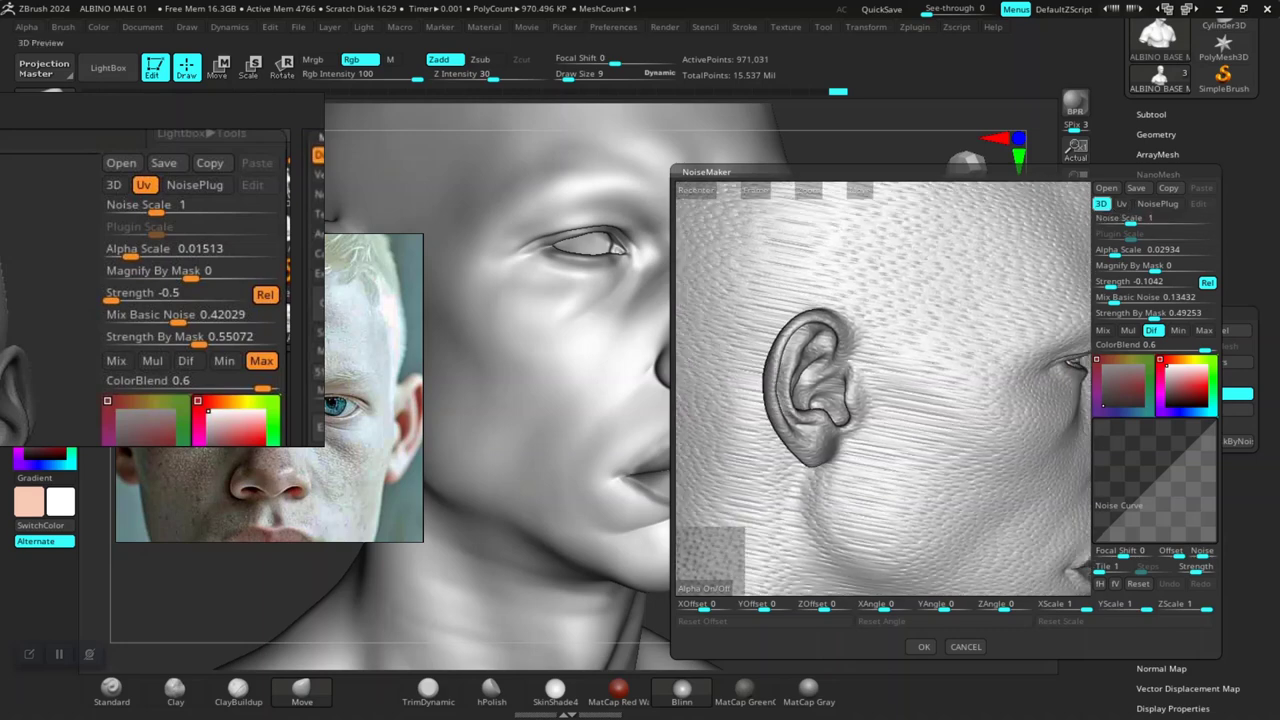
# Switch the noise to UV projection and check the pores around the eye and on the front of the face
pyautogui.click(1122, 204)
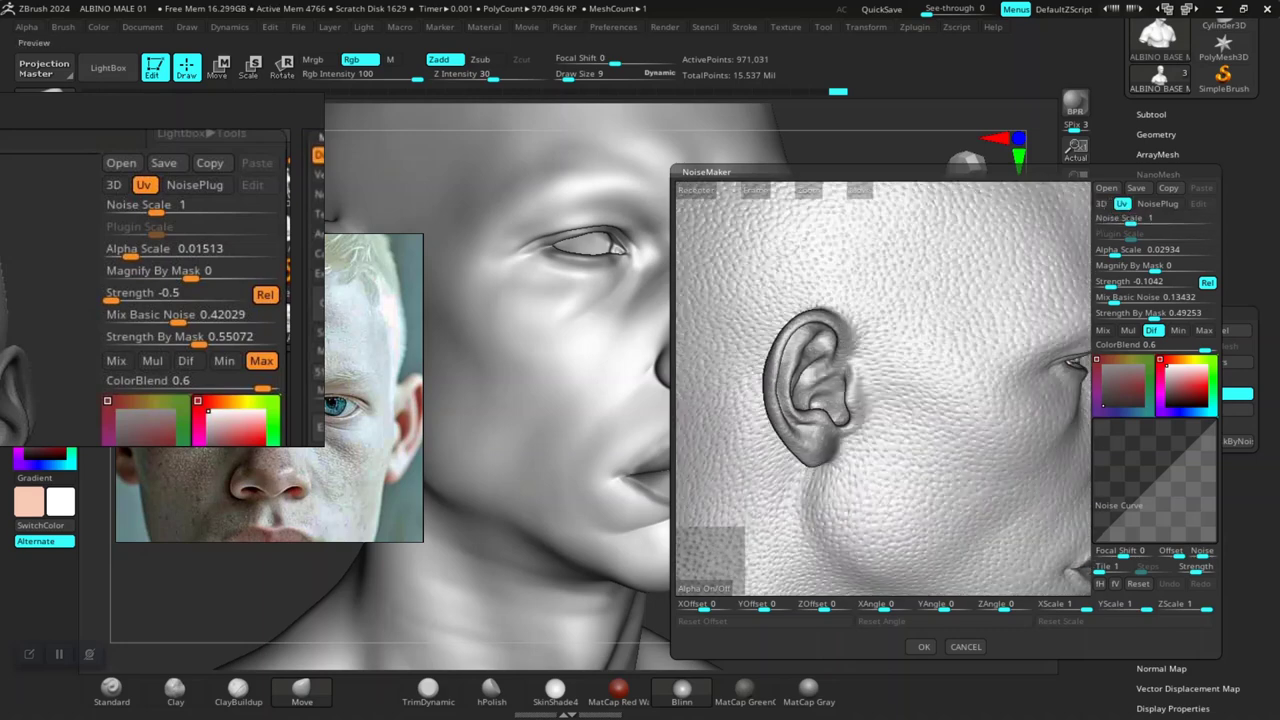
pyautogui.keyDown('alt'); pyautogui.moveTo(900, 420); pyautogui.dragTo(900, 390); pyautogui.keyUp('alt')
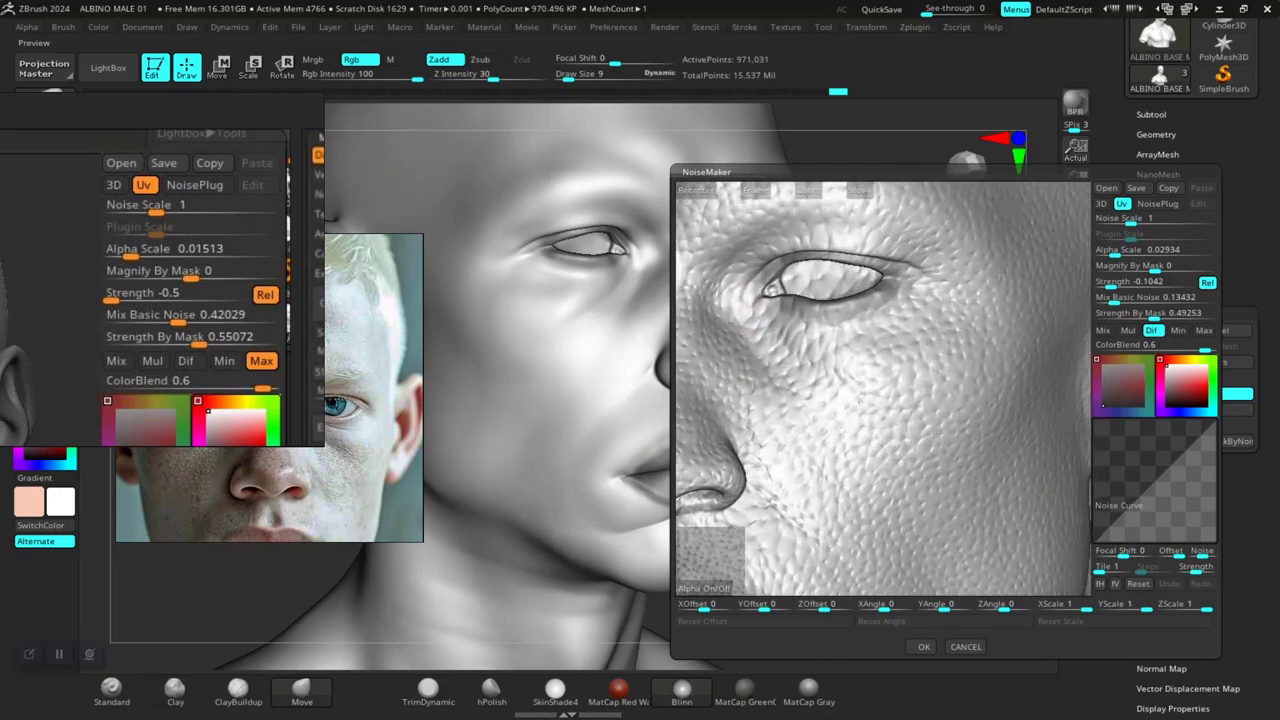
pyautogui.moveTo(900, 420); pyautogui.dragTo(992, 350)
pyautogui.moveTo(900, 360); pyautogui.dragTo(885, 480)
pyautogui.keyDown('alt'); pyautogui.moveTo(885, 420); pyautogui.dragTo(885, 495); pyautogui.keyUp('alt')
pyautogui.keyDown('alt'); pyautogui.moveTo(900, 450); pyautogui.dragTo(850, 440); pyautogui.keyUp('alt')
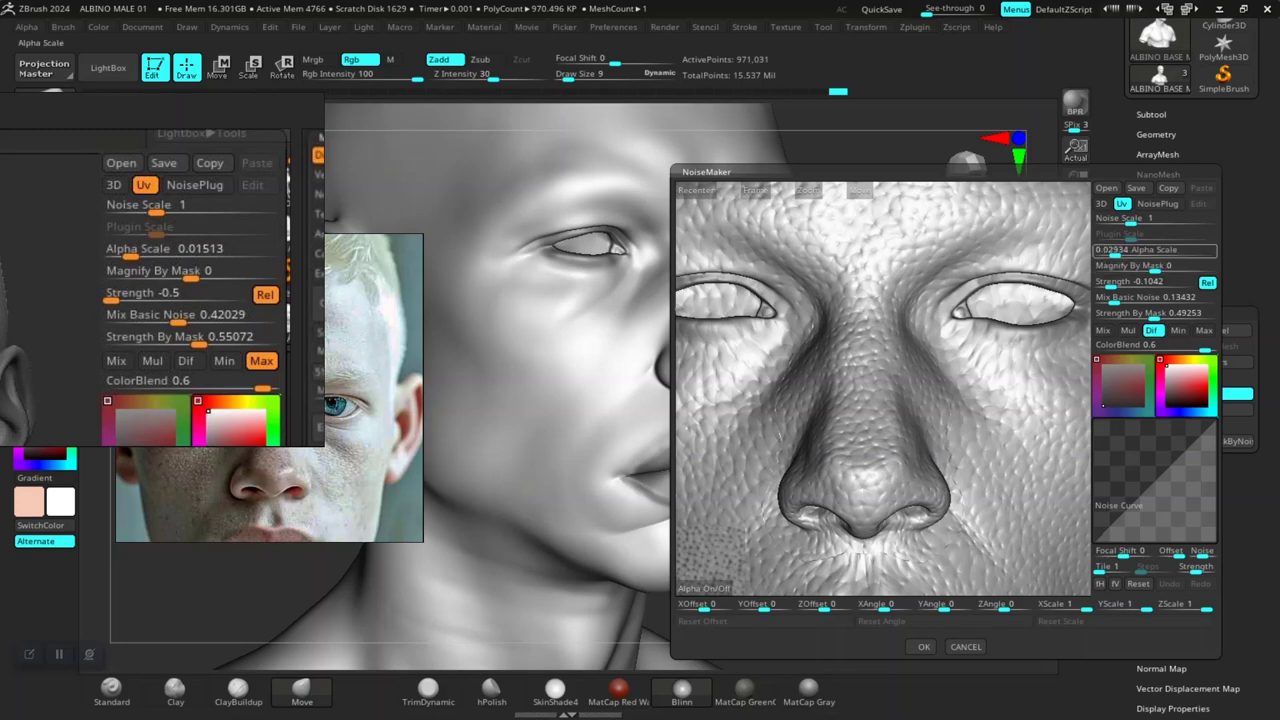
# Set the Alpha Scale to 0.009, judging the pore size on the bridge of the nose
pyautogui.moveTo(1115, 254); pyautogui.dragTo(1110, 254)
pyautogui.click(1109, 254)
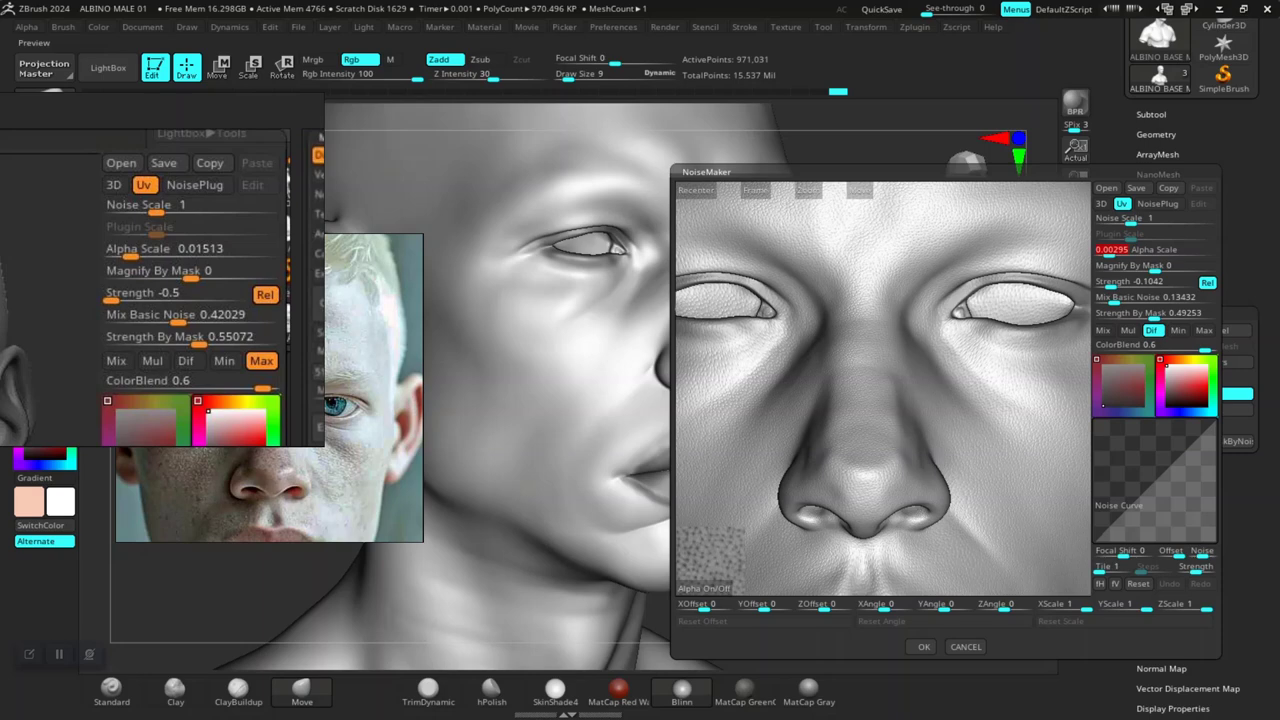
pyautogui.moveTo(808, 190); pyautogui.dragTo(808, 310)
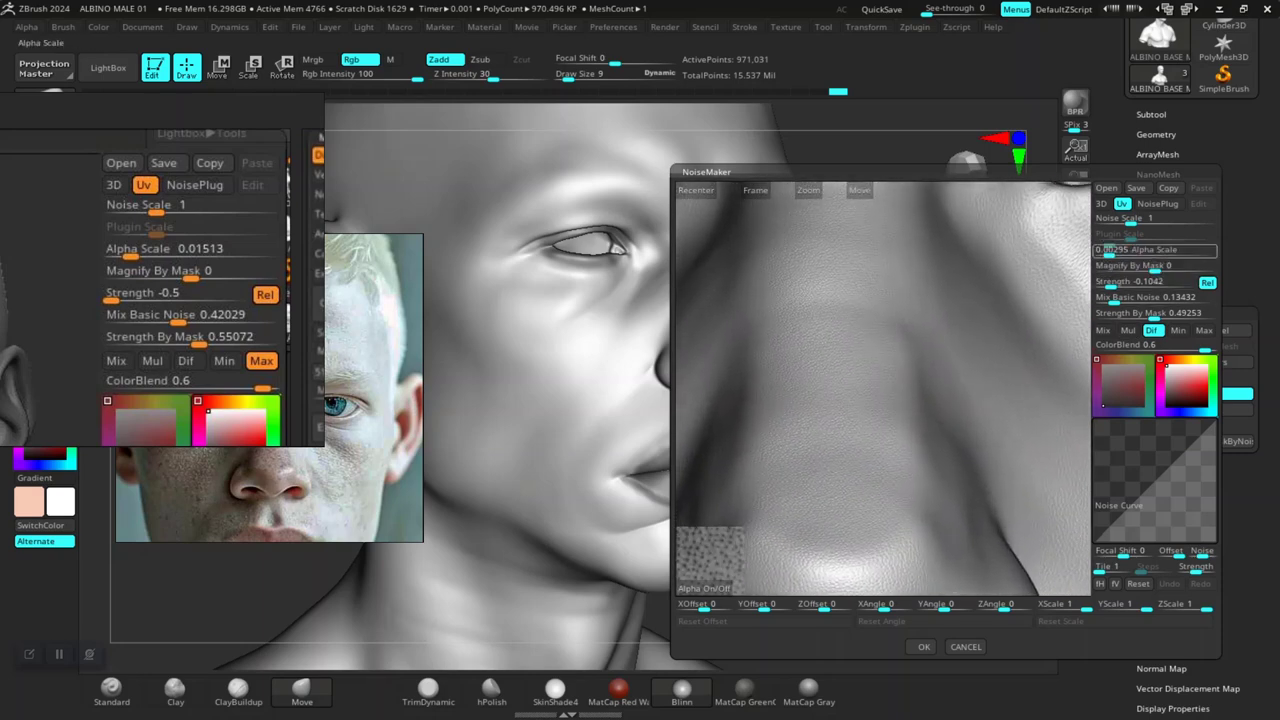
pyautogui.click(1108, 254)
pyautogui.moveTo(1108, 254); pyautogui.dragTo(1112, 254)
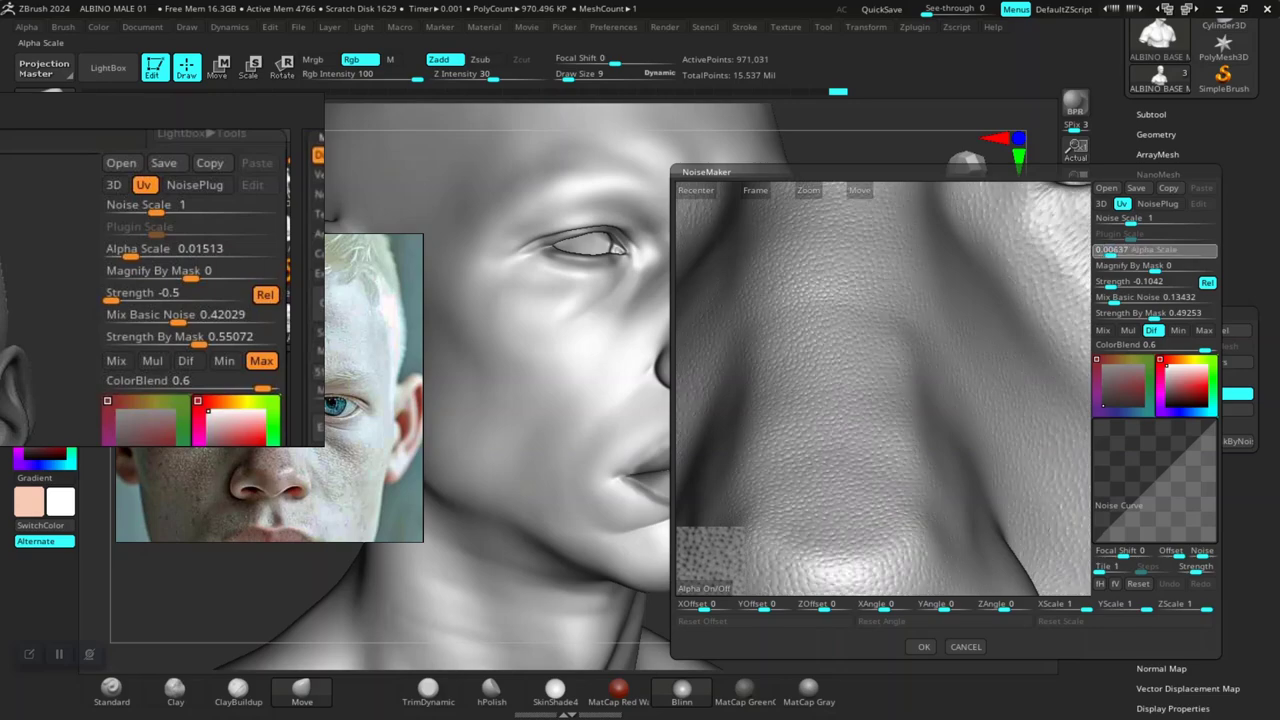
pyautogui.moveTo(808, 190); pyautogui.dragTo(808, 260)
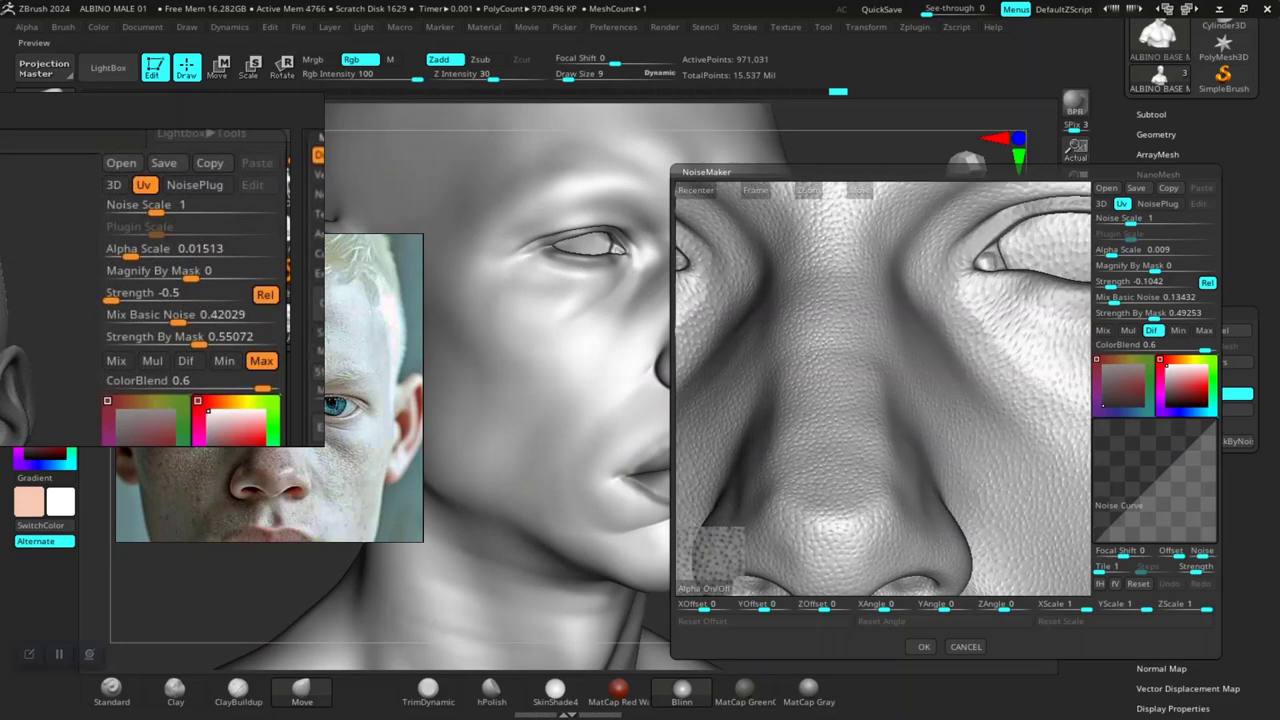
# Check the pores on the forehead and above the eye, and set the noise Strength to -0.21687
pyautogui.scroll(-6, 883, 388)
pyautogui.moveTo(883, 388); pyautogui.dragTo(930, 520)
pyautogui.moveTo(883, 430); pyautogui.dragTo(910, 240)
pyautogui.moveTo(910, 300); pyautogui.dragTo(840, 435)
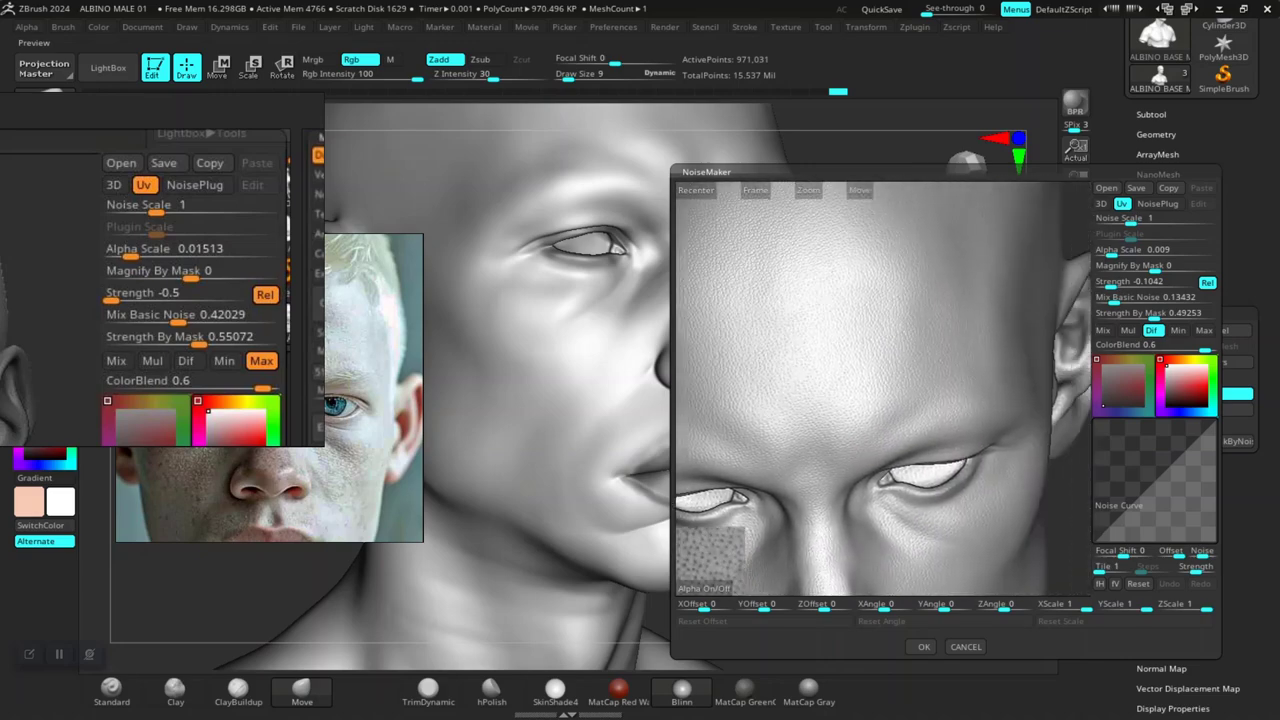
pyautogui.keyDown('alt'); pyautogui.moveTo(883, 388); pyautogui.dragTo(875, 478); pyautogui.keyUp('alt')
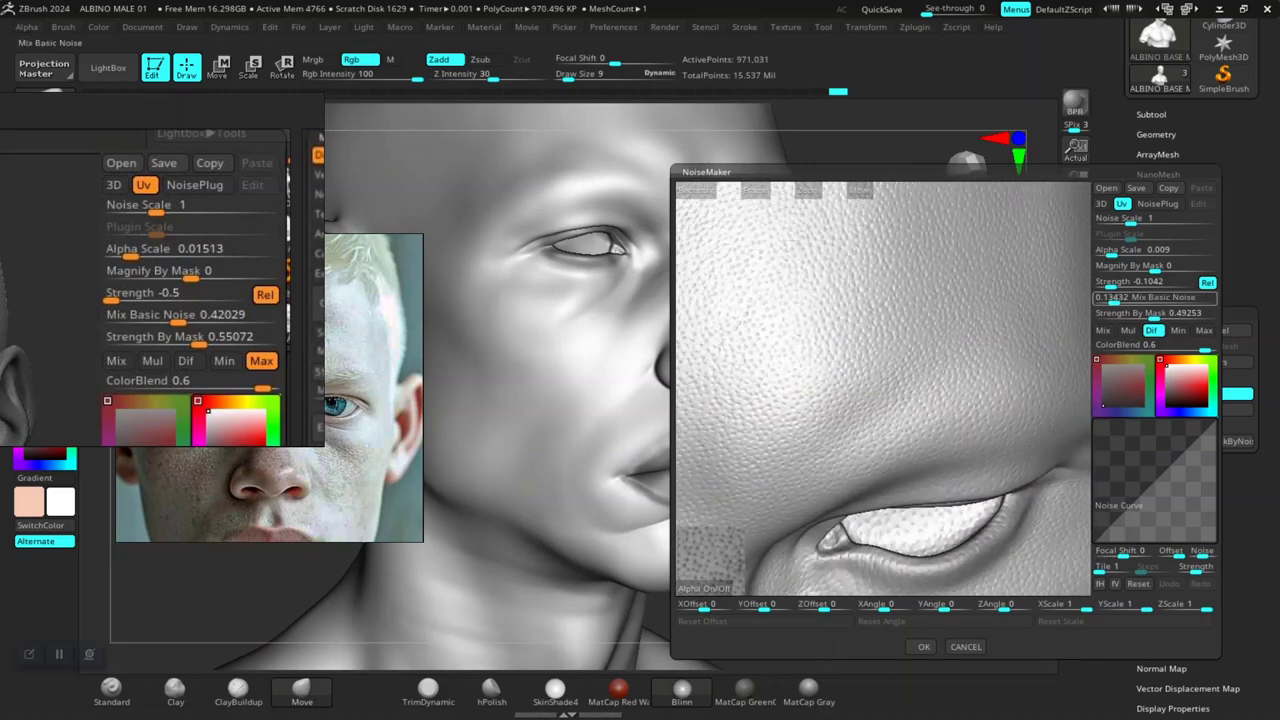
pyautogui.moveTo(1110, 285)
pyautogui.mouseDown()
pyautogui.moveTo(1124, 282)
pyautogui.moveTo(1105, 285)
pyautogui.mouseUp()
# Examine the noise across the neck, chest, eyes and forehead in the NoiseMaker preview
pyautogui.keyDown('alt'); pyautogui.moveTo(883, 450); pyautogui.dragTo(883, 360); pyautogui.keyUp('alt')
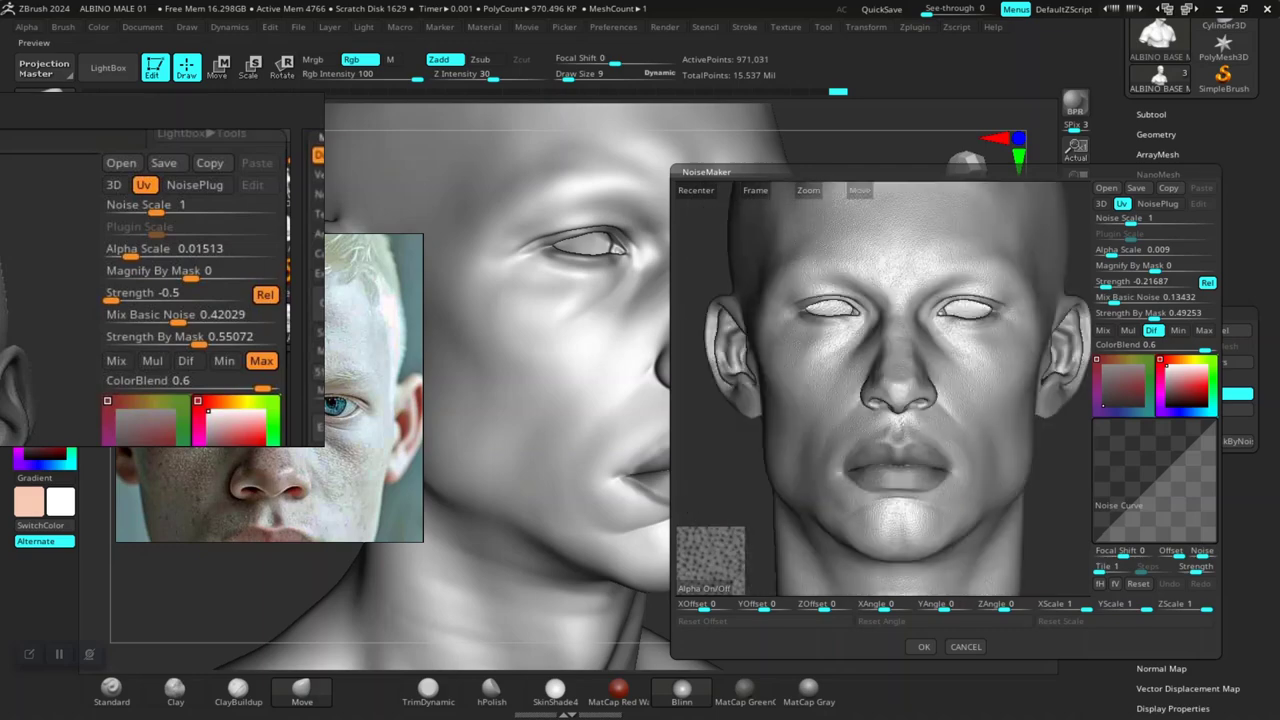
pyautogui.moveTo(860, 190); pyautogui.dragTo(868, 136)
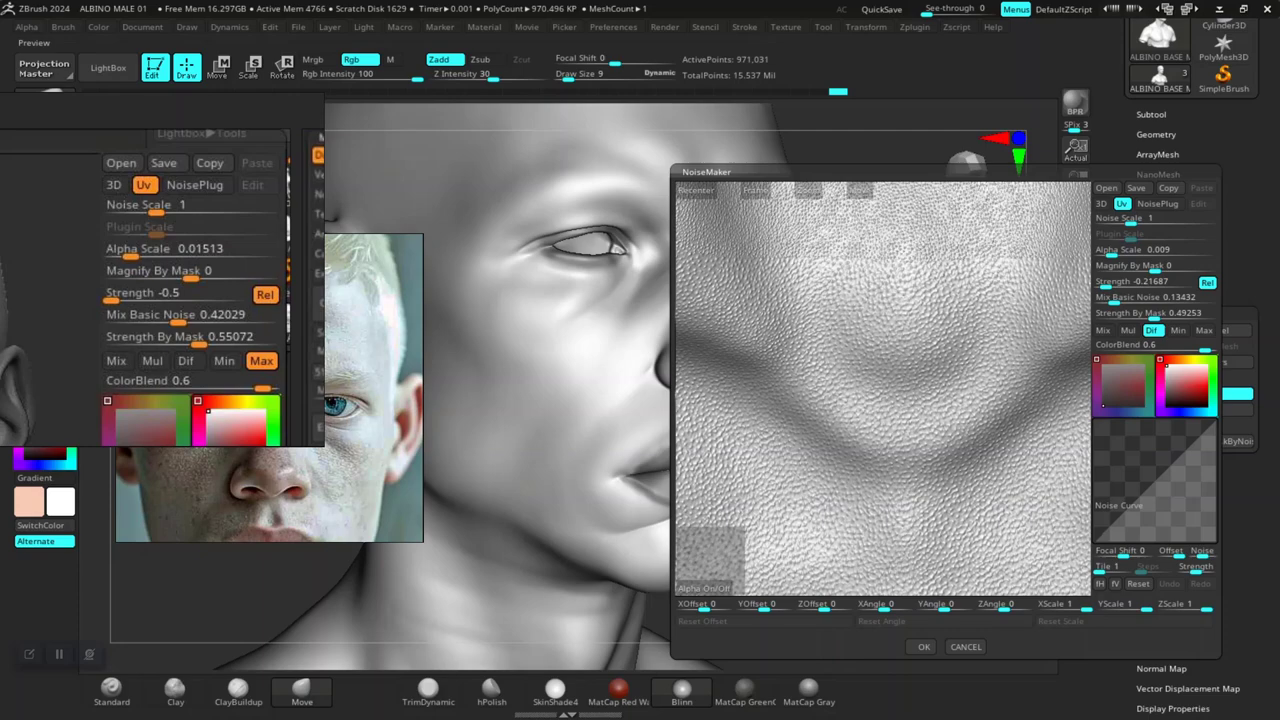
pyautogui.moveTo(860, 390); pyautogui.dragTo(960, 420)
pyautogui.moveTo(808, 190); pyautogui.dragTo(808, 130)
pyautogui.keyDown('alt'); pyautogui.moveTo(1040, 480); pyautogui.dragTo(990, 290); pyautogui.keyUp('alt')
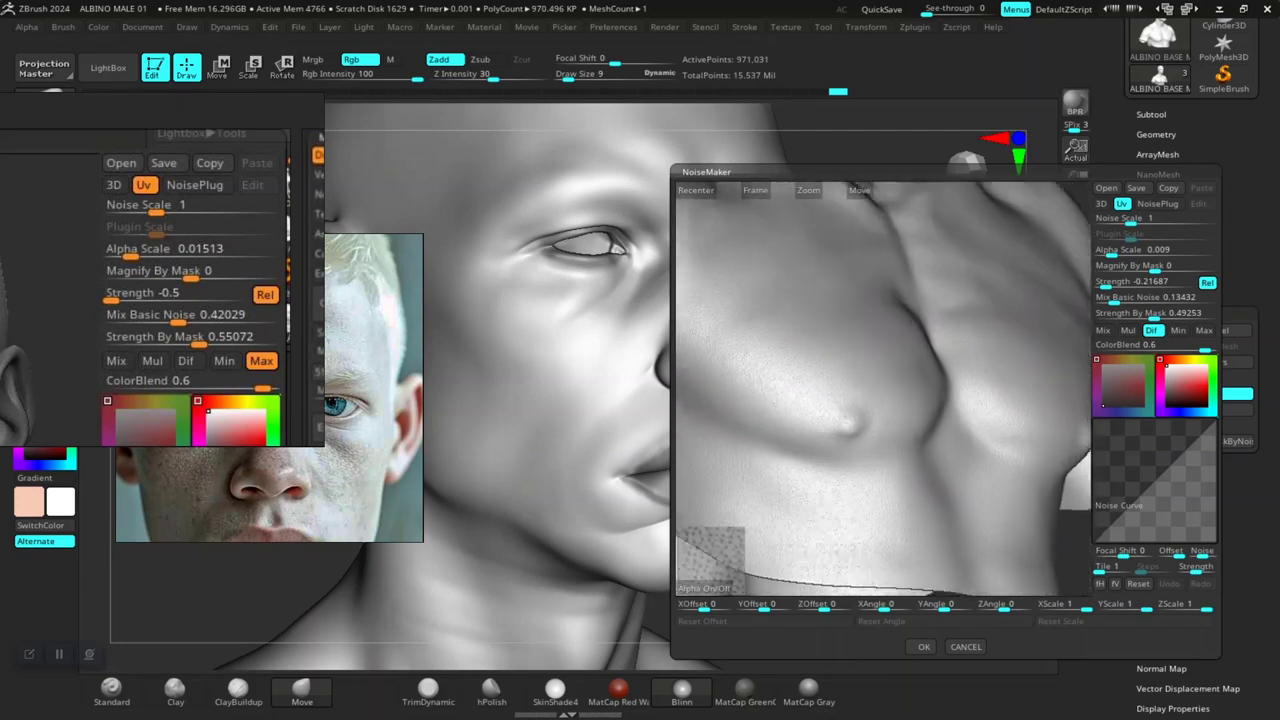
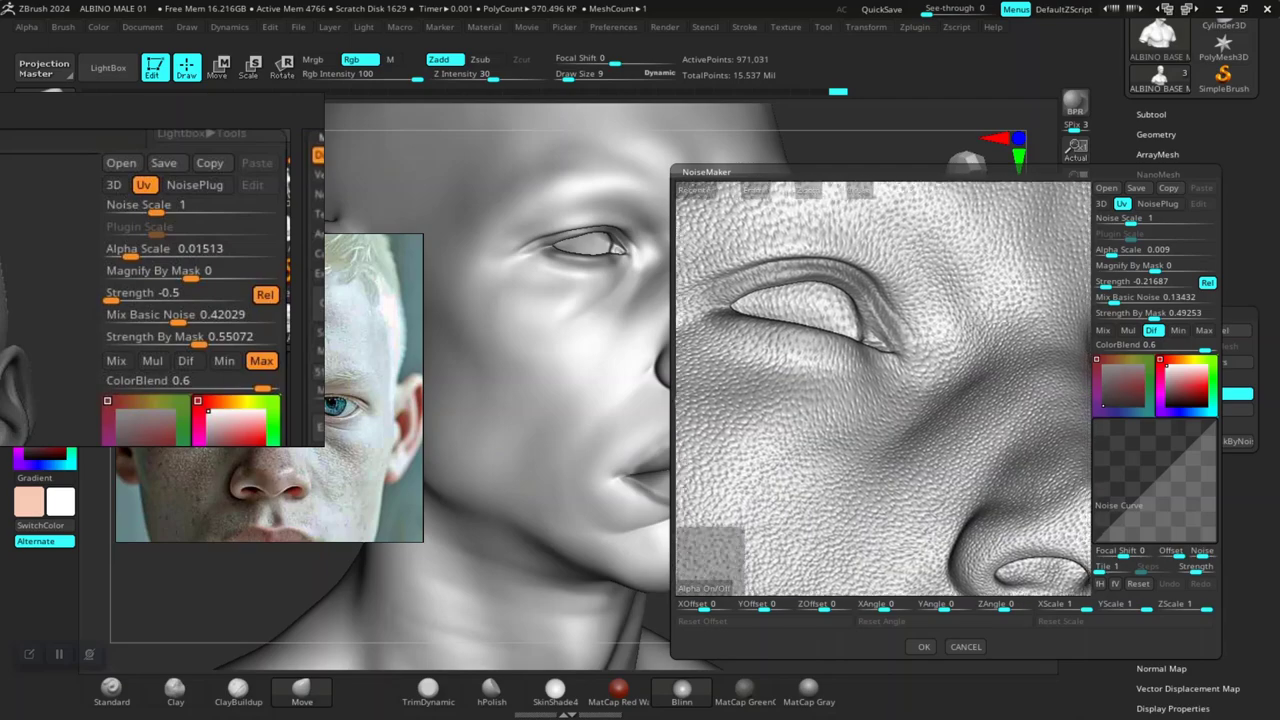
pyautogui.moveTo(1040, 420); pyautogui.dragTo(915, 420)
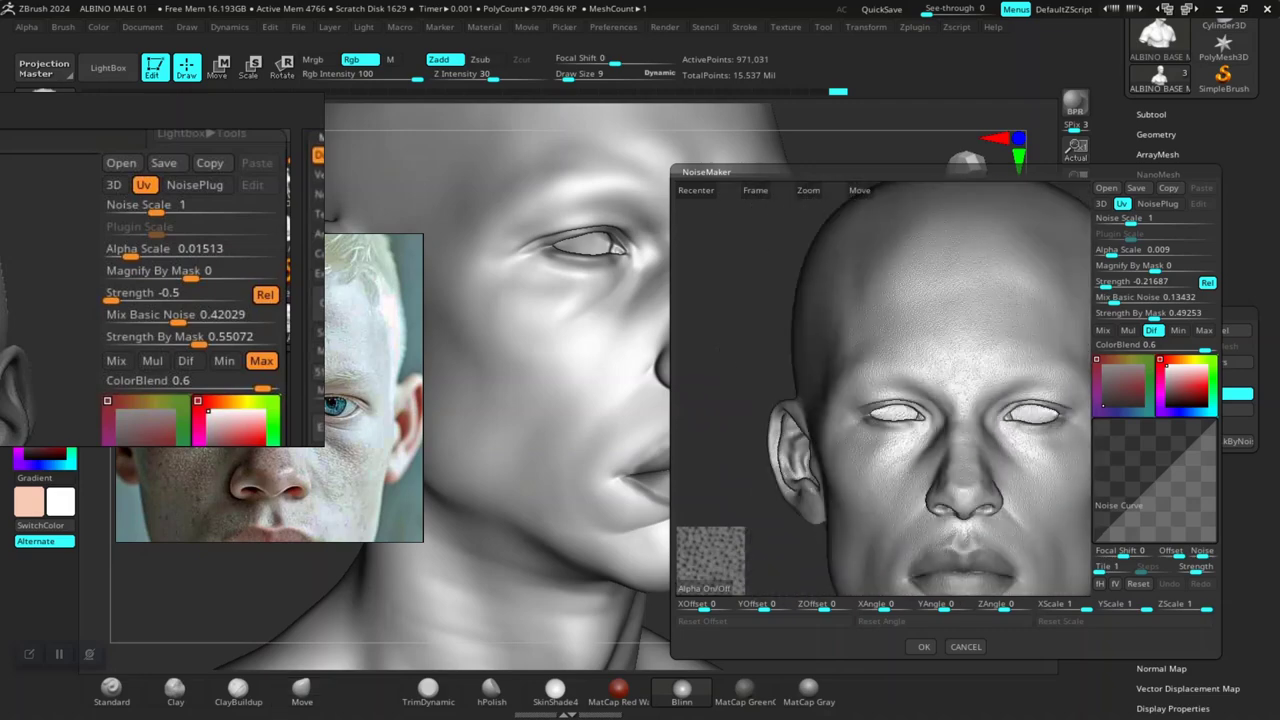
pyautogui.keyDown('alt'); pyautogui.moveTo(1040, 480); pyautogui.dragTo(850, 385); pyautogui.keyUp('alt')
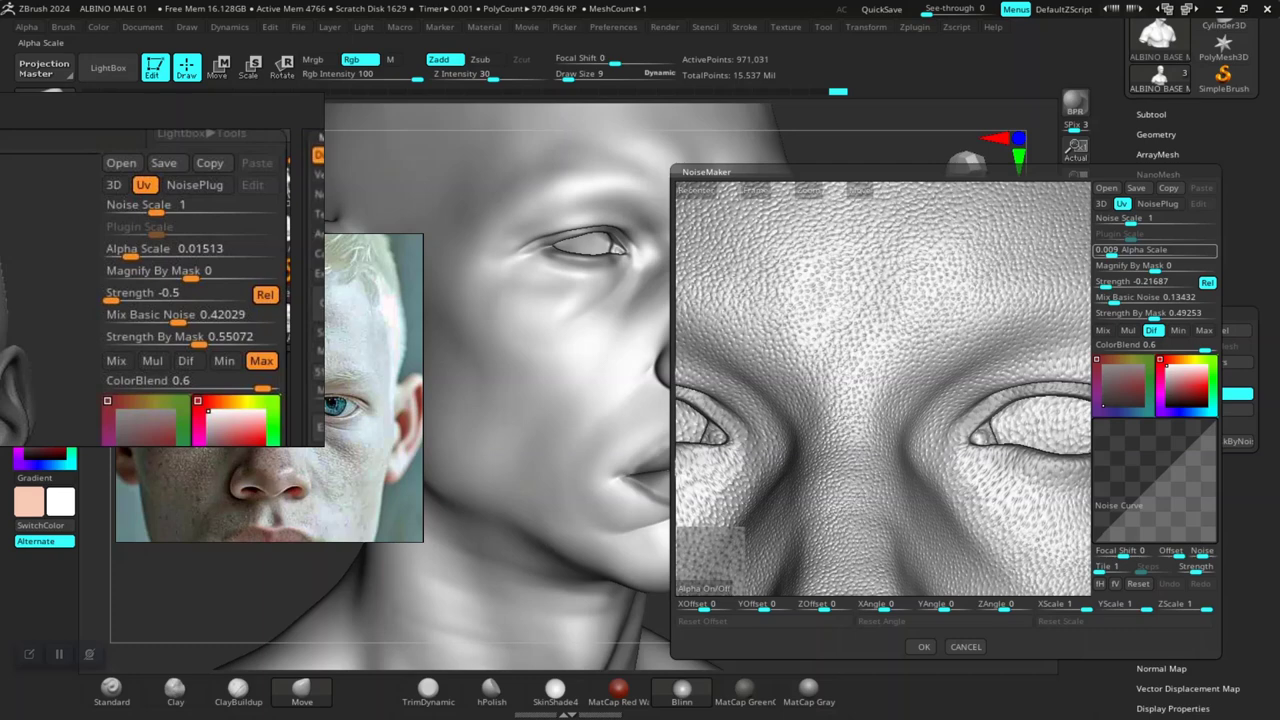
# Set the Alpha Scale to 0.0044 and check the finer pores on the nose, cheek and mouth
pyautogui.moveTo(1112, 254); pyautogui.dragTo(1110, 254)
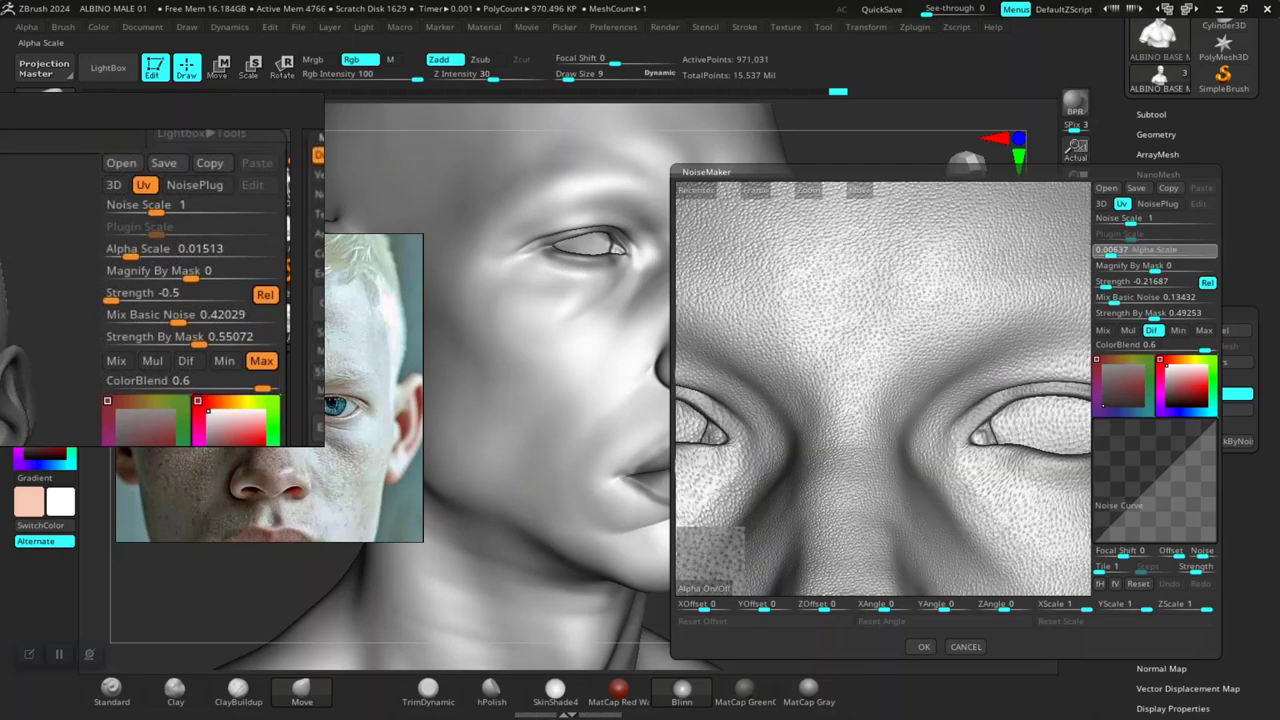
pyautogui.click(1110, 253)
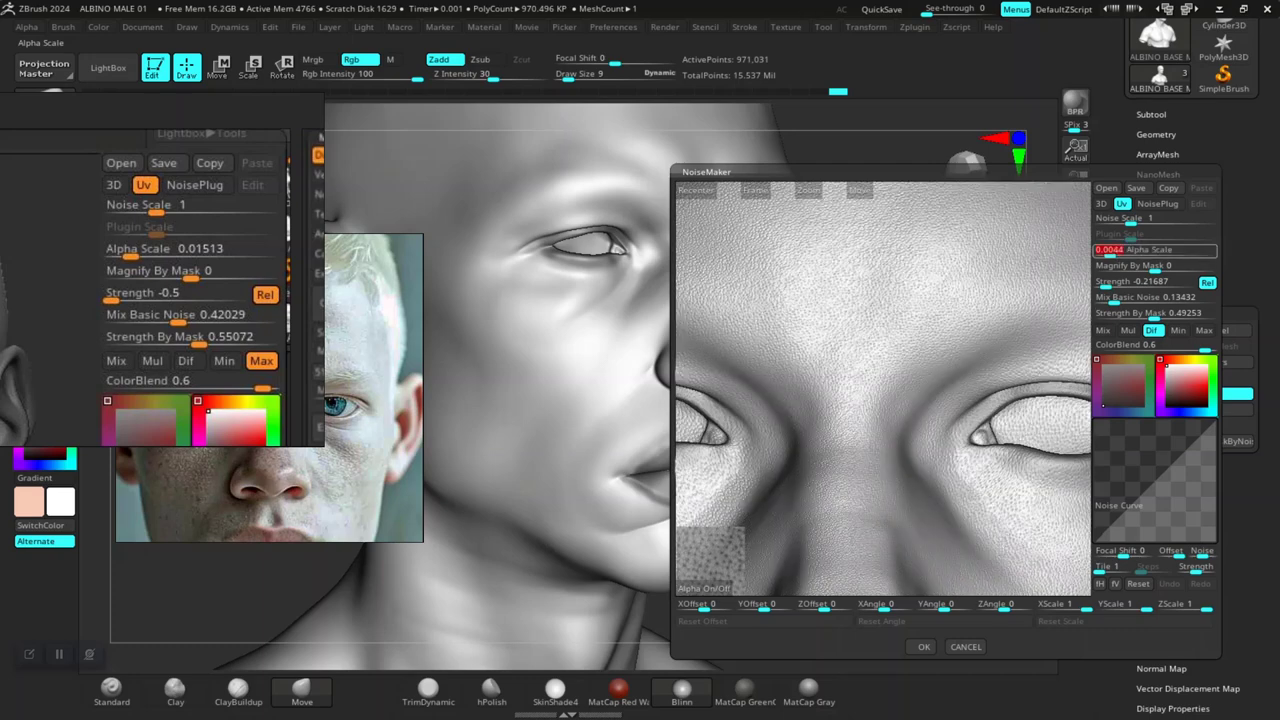
pyautogui.keyDown('alt'); pyautogui.moveTo(870, 470); pyautogui.dragTo(870, 257); pyautogui.keyUp('alt')
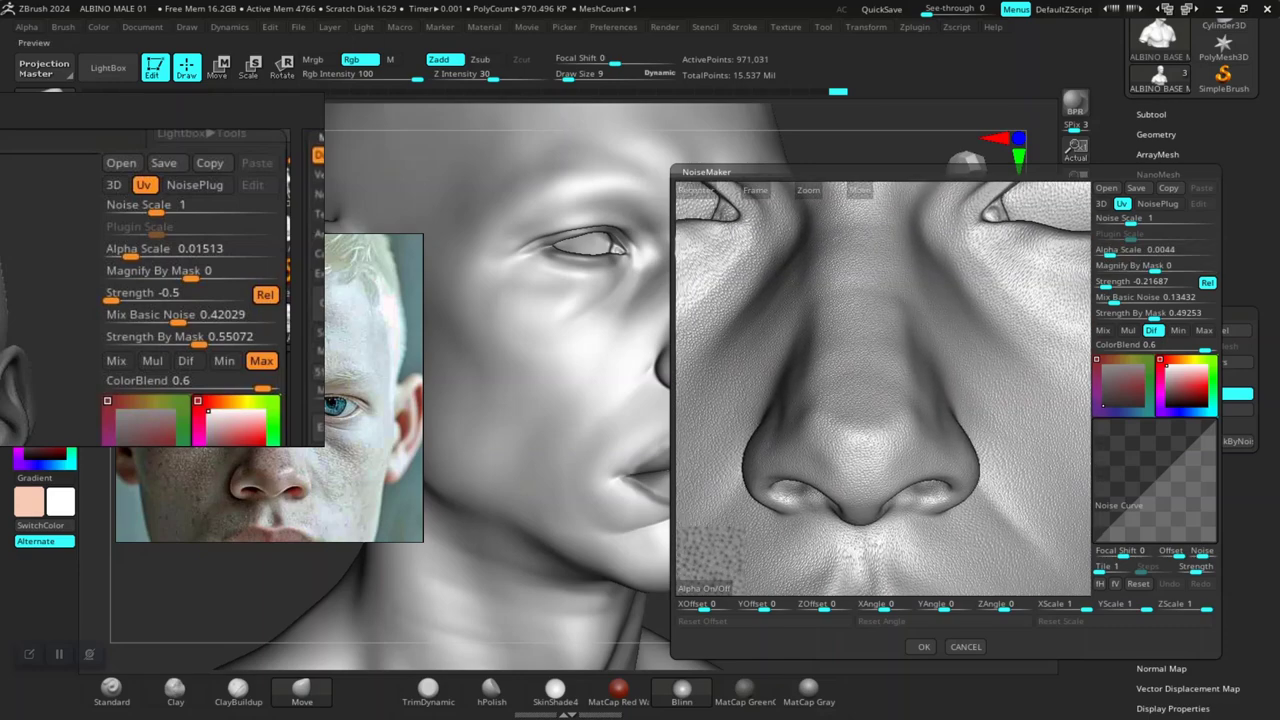
pyautogui.keyDown('alt'); pyautogui.moveTo(883, 388); pyautogui.dragTo(883, 440); pyautogui.keyUp('alt')
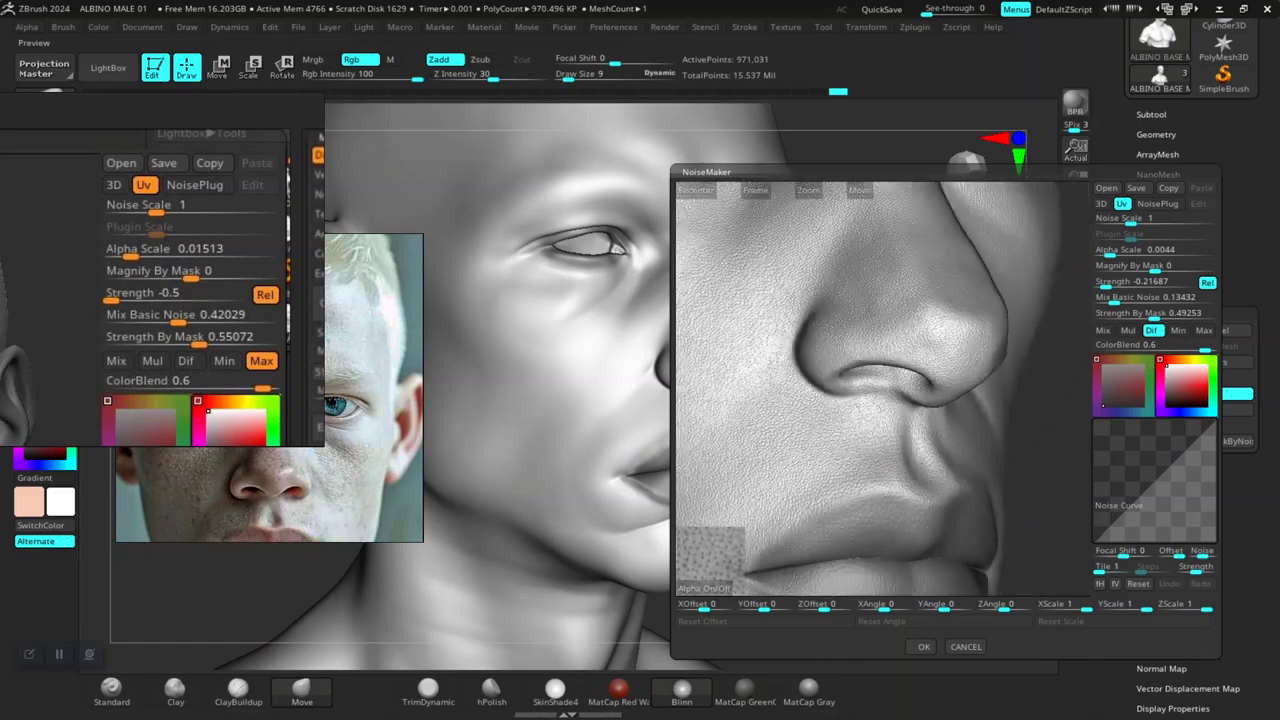
pyautogui.keyDown('alt'); pyautogui.moveTo(900, 395); pyautogui.dragTo(900, 450); pyautogui.keyUp('alt')
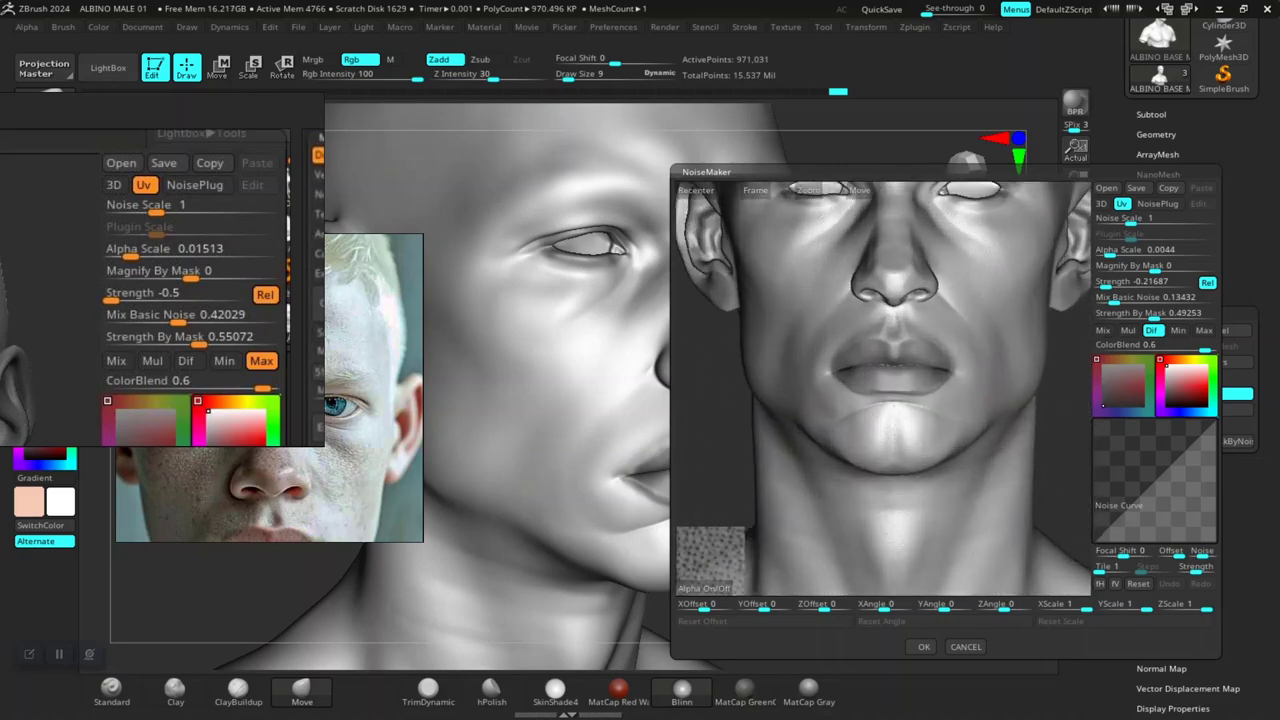
# Inspect the fine pores around the eye and inner brow, and set the noise Alpha Scale to 0.006
pyautogui.scroll(3, 883, 389)
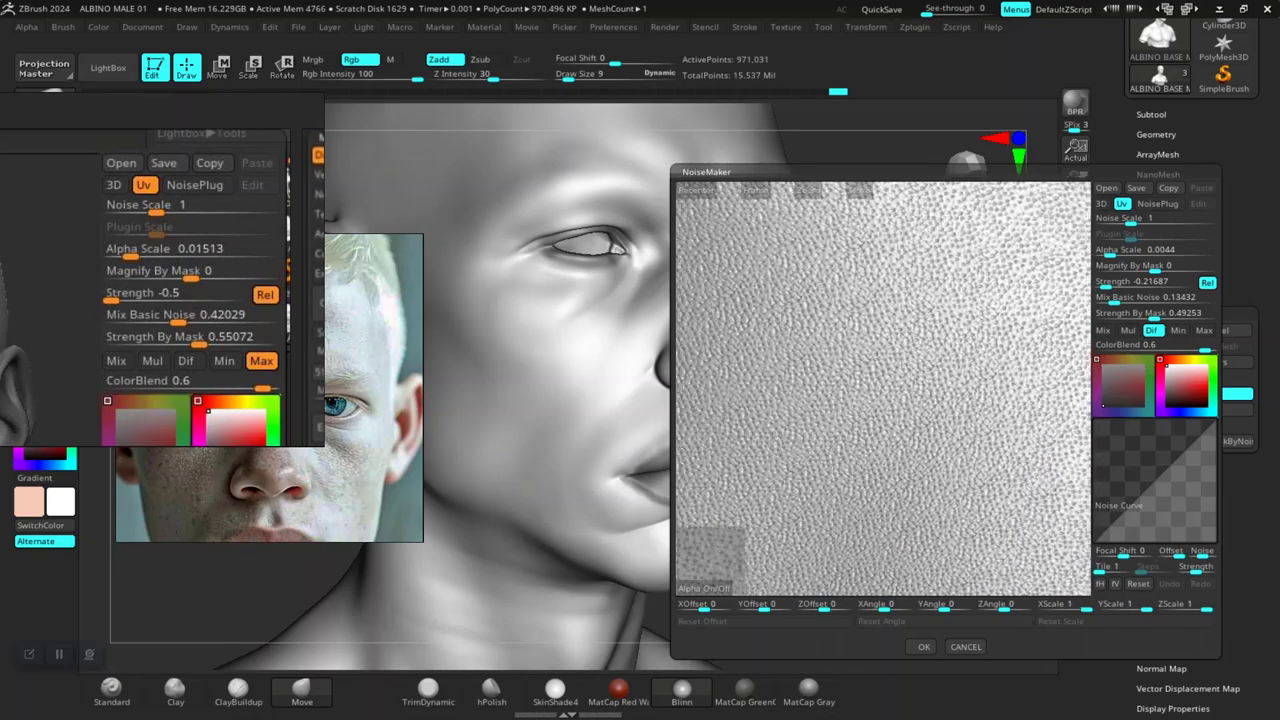
pyautogui.keyDown('alt'); pyautogui.moveTo(880, 300); pyautogui.dragTo(885, 510); pyautogui.keyUp('alt')
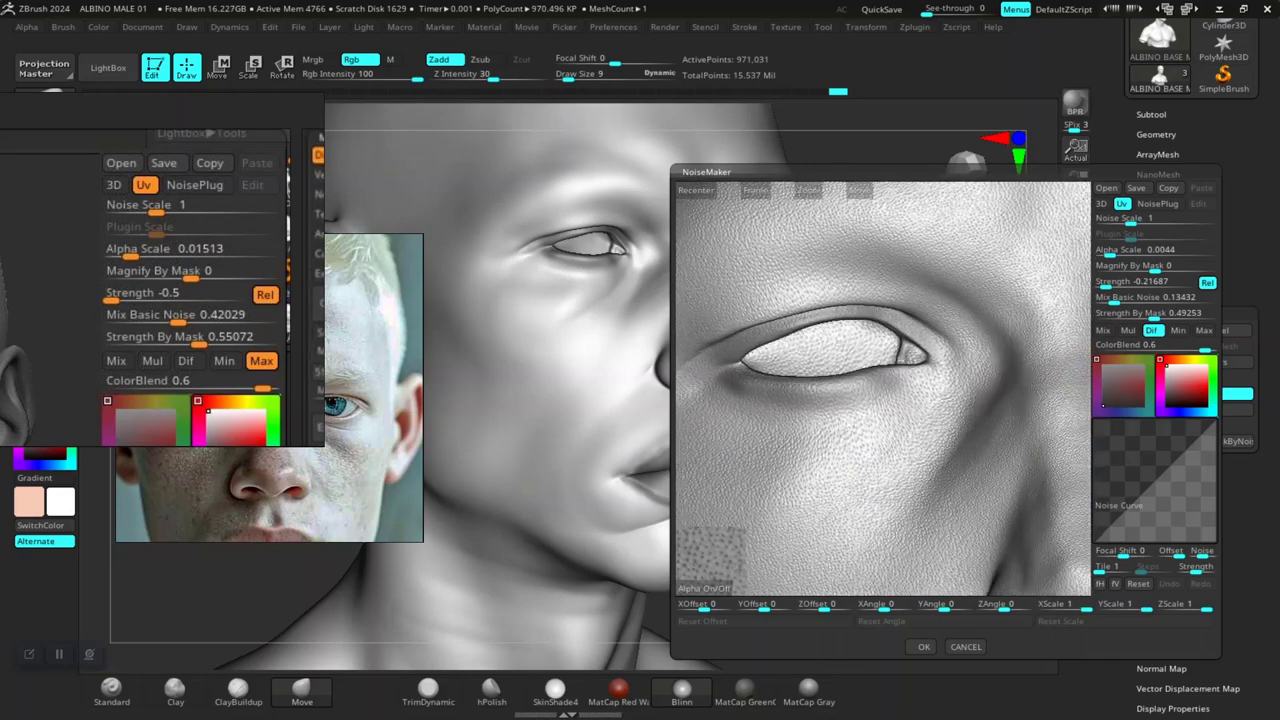
pyautogui.moveTo(925, 350); pyautogui.dragTo(880, 490)
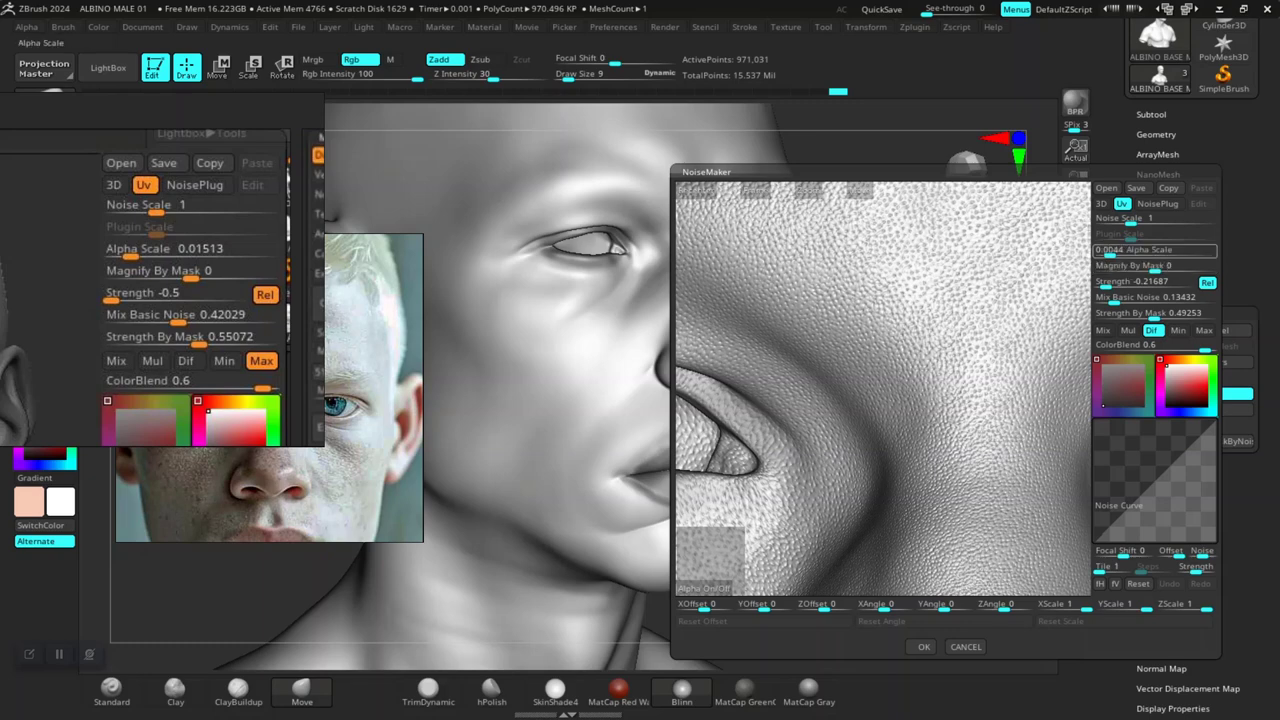
pyautogui.click(1150, 252)
pyautogui.write('0.006')
pyautogui.press('Return')
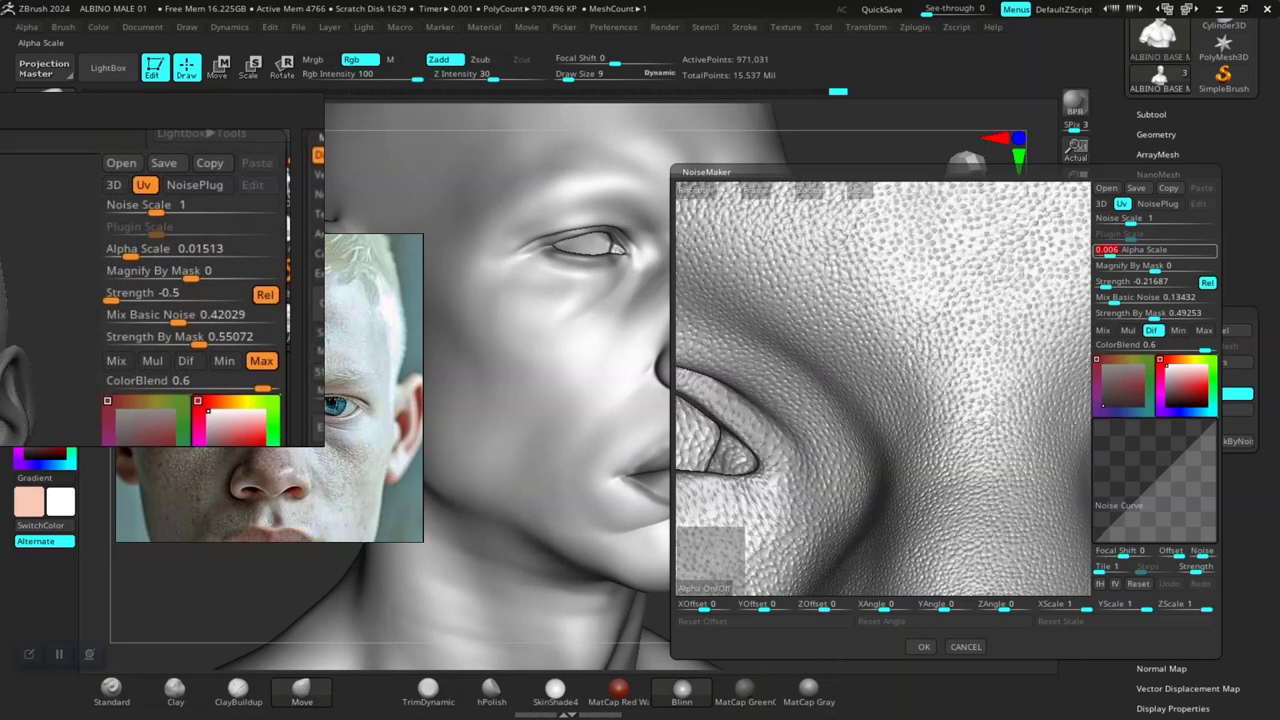
# Check the pores on the nose, lips and chin in the preview and accept the noise settings
pyautogui.keyDown('alt'); pyautogui.moveTo(940, 420); pyautogui.dragTo(940, 340); pyautogui.keyUp('alt')
pyautogui.keyDown('alt'); pyautogui.moveTo(883, 460); pyautogui.dragTo(883, 270); pyautogui.keyUp('alt')
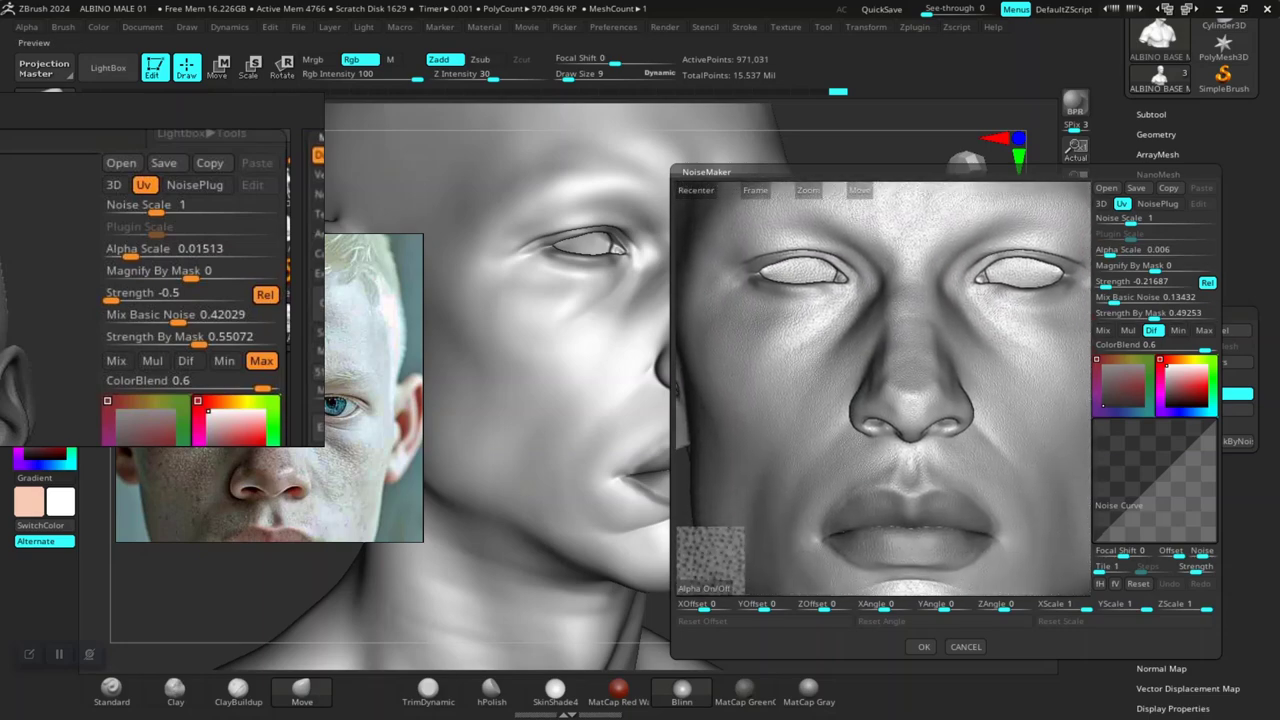
pyautogui.keyDown('alt'); pyautogui.moveTo(883, 390); pyautogui.dragTo(883, 480); pyautogui.keyUp('alt')
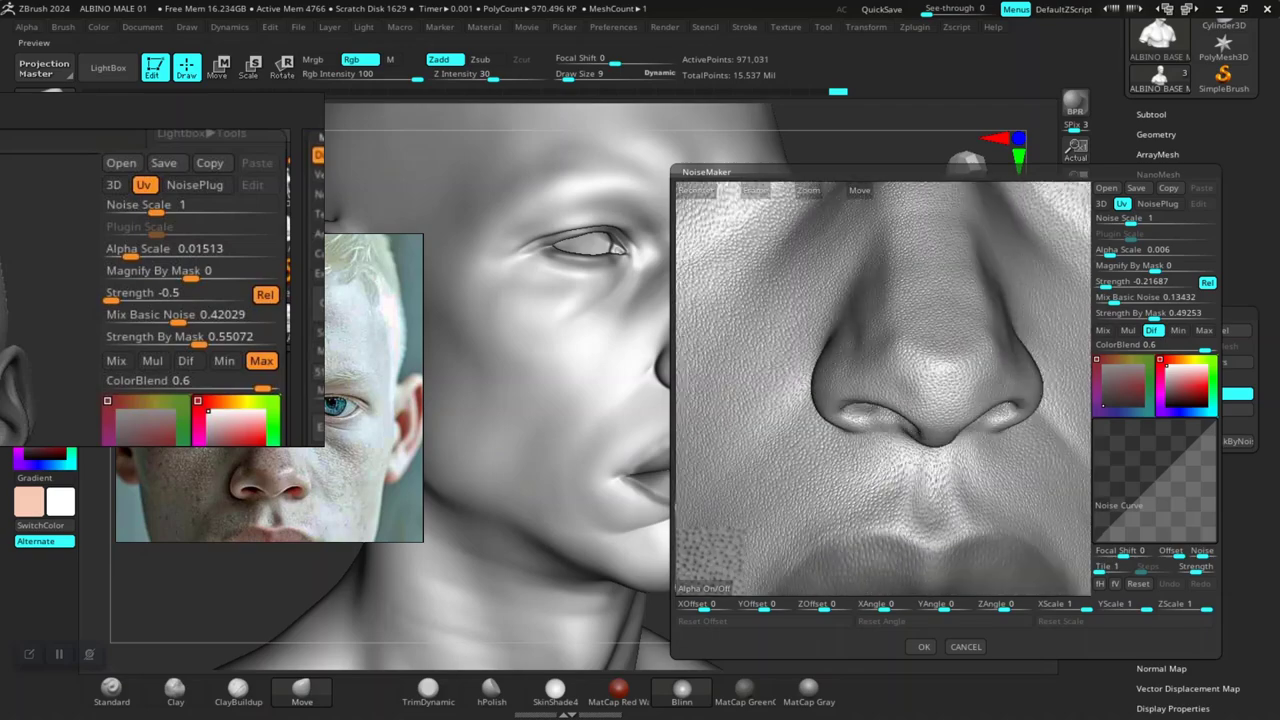
pyautogui.moveTo(850, 400); pyautogui.dragTo(920, 400)
pyautogui.keyDown('alt'); pyautogui.moveTo(870, 350); pyautogui.dragTo(955, 530); pyautogui.keyUp('alt')
pyautogui.keyDown('alt'); pyautogui.moveTo(883, 390); pyautogui.dragTo(883, 470); pyautogui.keyUp('alt')
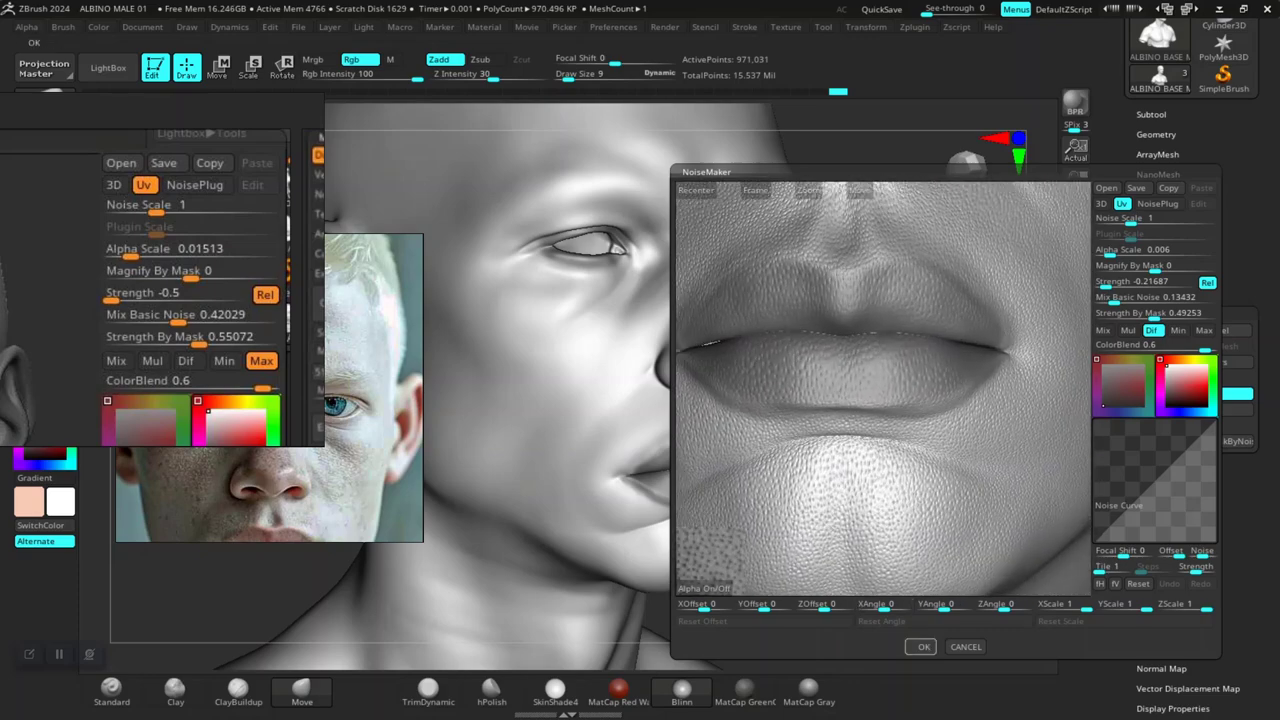
pyautogui.click(923, 646)
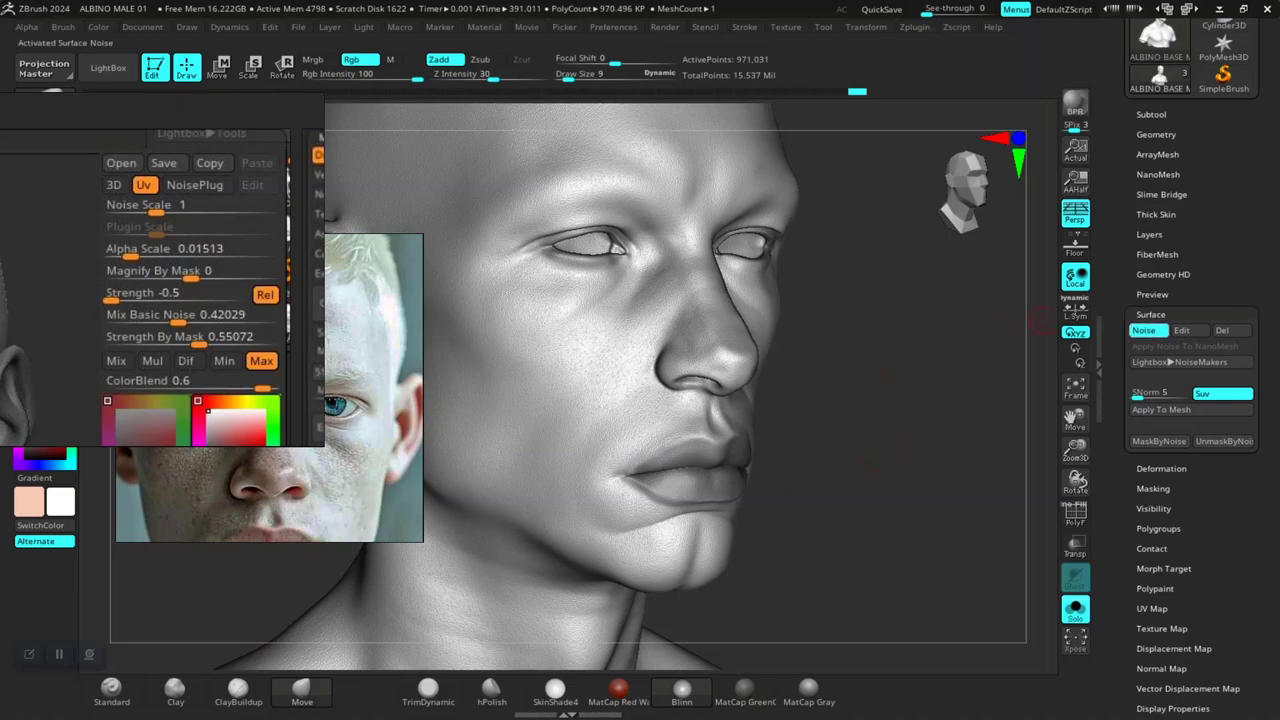
# Reopen the noise settings with the eyes and nose in view, and capture the NoiseMaker window in Snipping Tool
pyautogui.click(1182, 330)
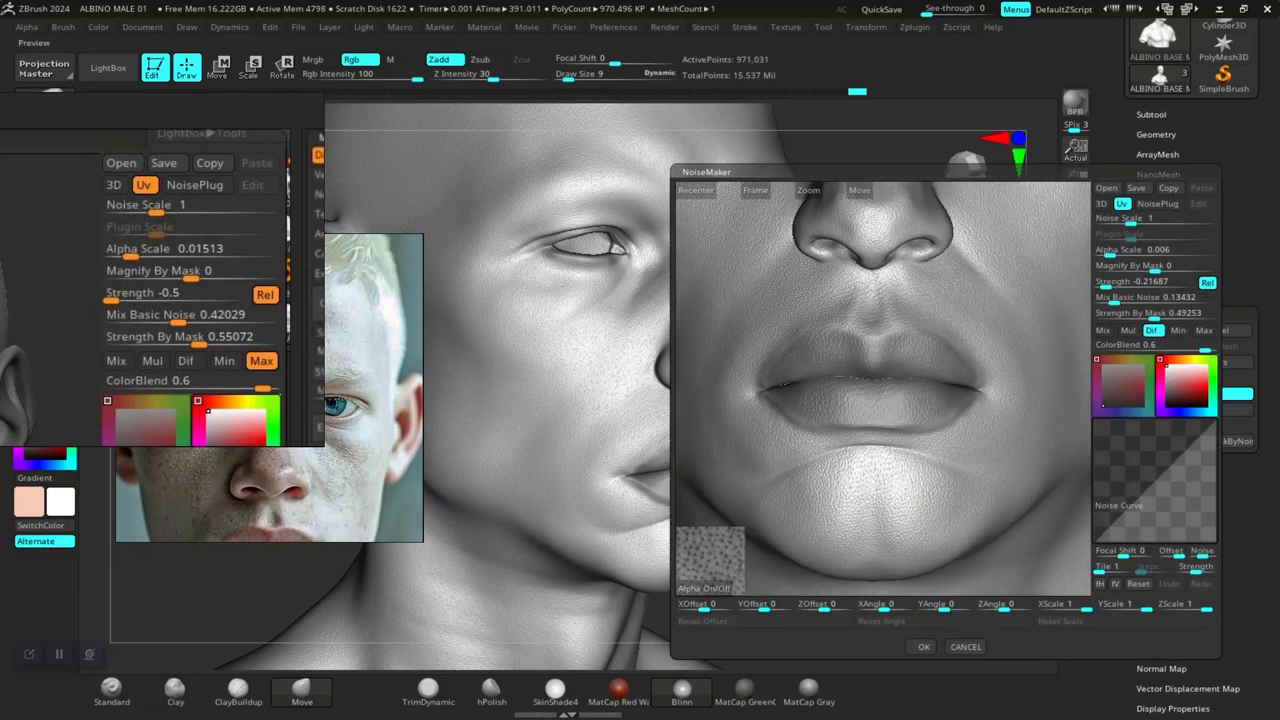
pyautogui.keyDown('alt'); pyautogui.moveTo(870, 300); pyautogui.dragTo(860, 568); pyautogui.keyUp('alt')
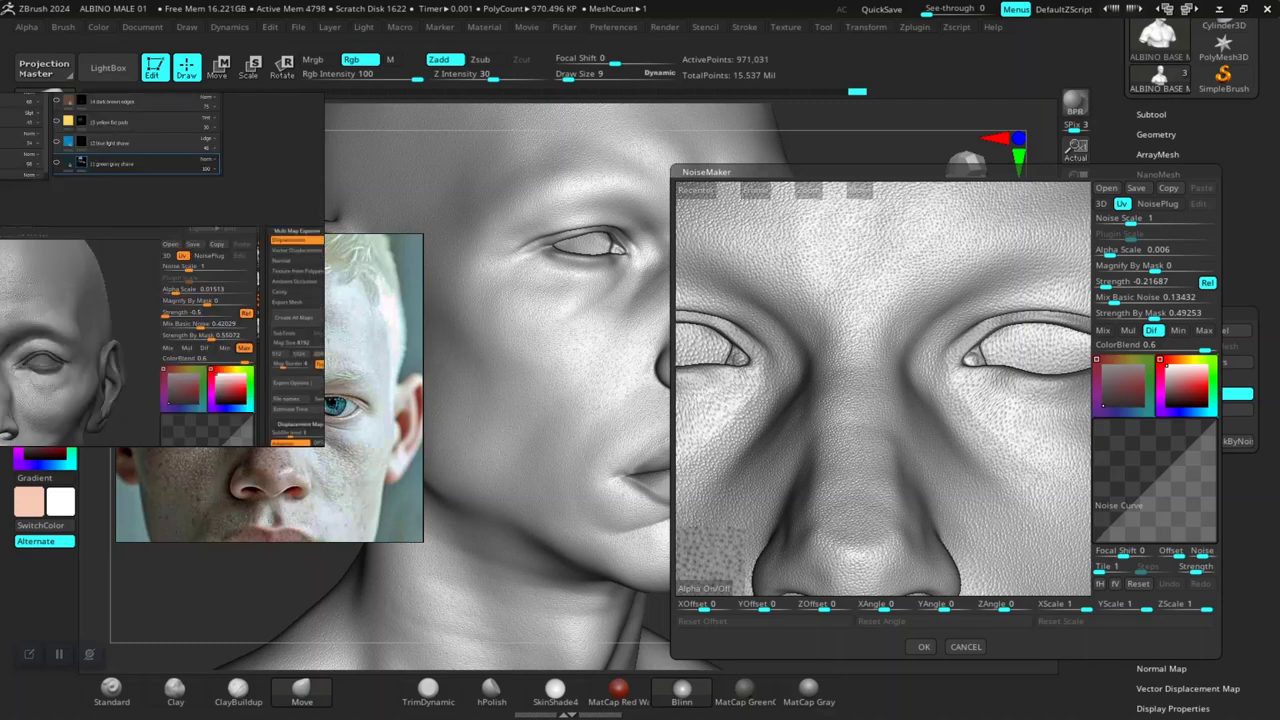
pyautogui.hotkey('alt', 'Tab')
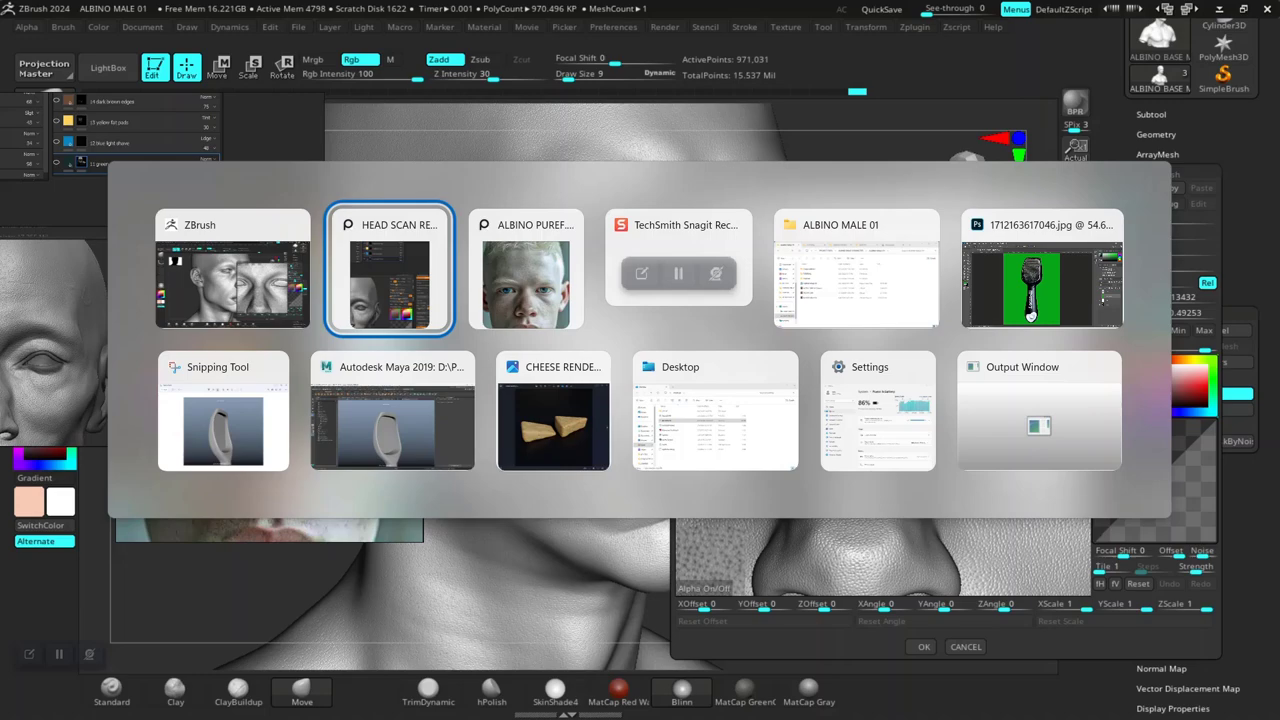
pyautogui.click(224, 420)
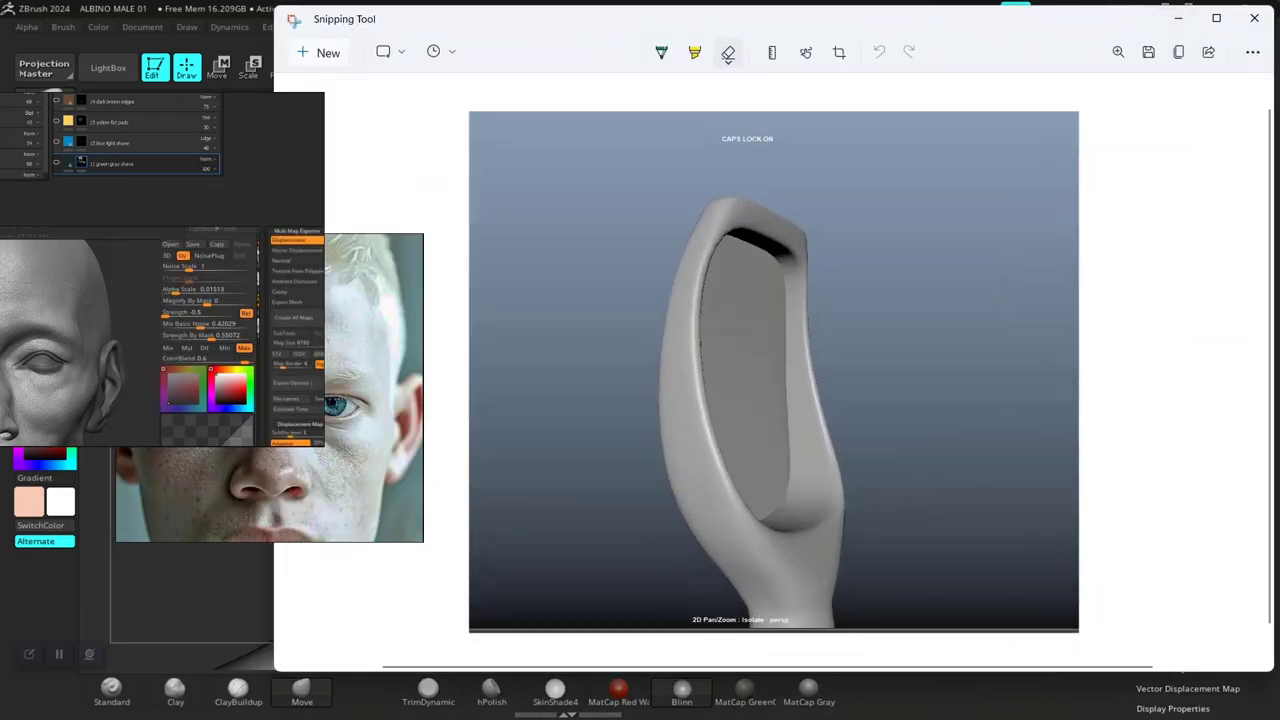
pyautogui.click(325, 52)
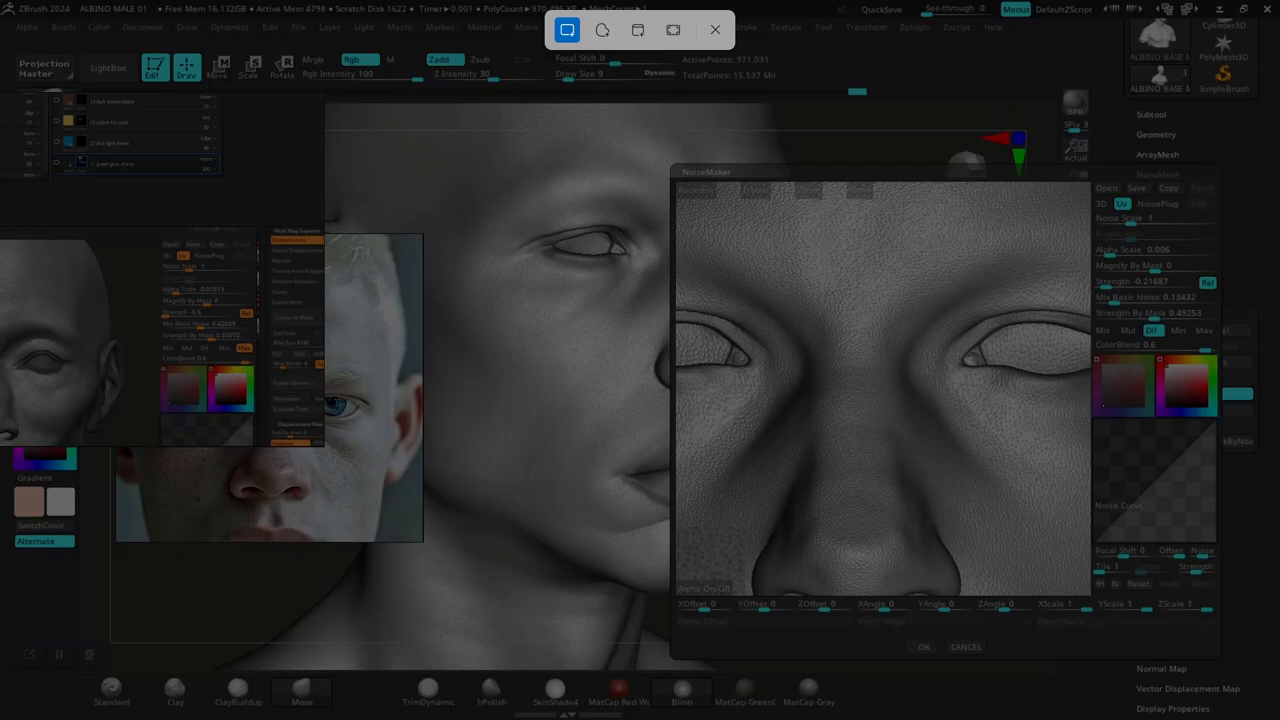
pyautogui.moveTo(675, 147); pyautogui.dragTo(1236, 662)
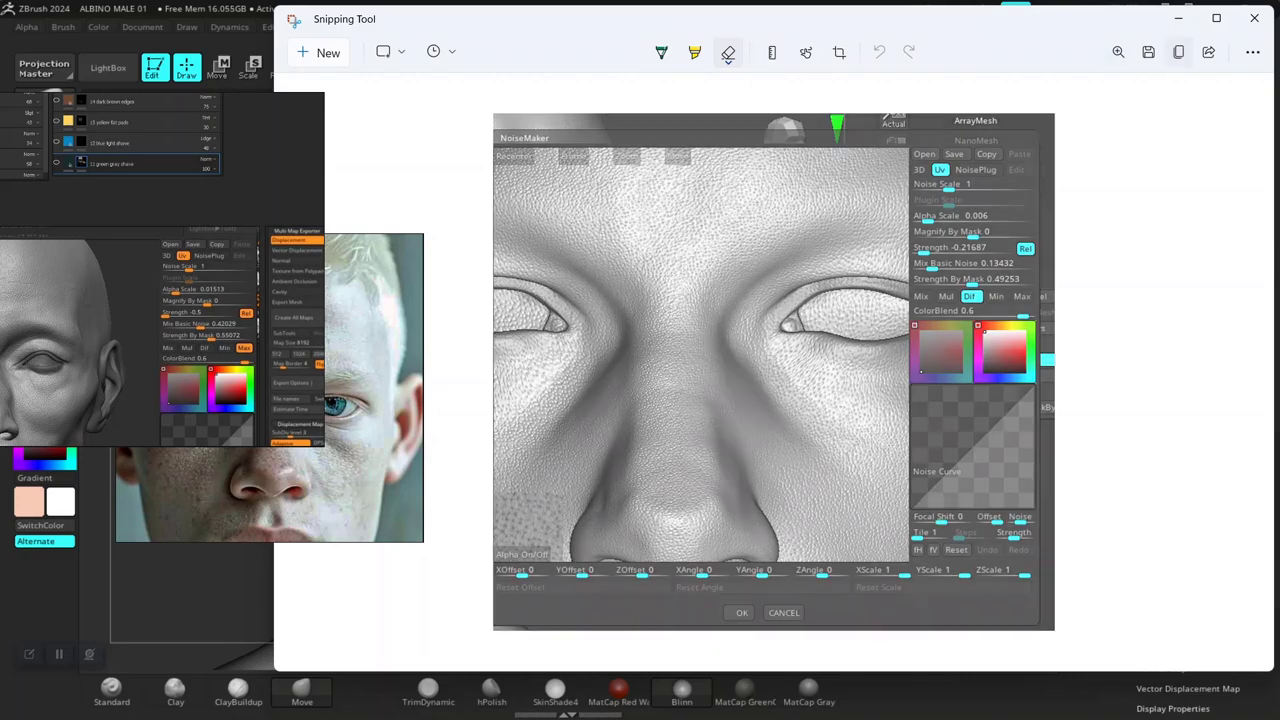
# Place the NoiseMaker capture beside the head captures on the PureRef head scan board, enlarge its view and return to ZBrush
pyautogui.scroll(-6, 168, 325)
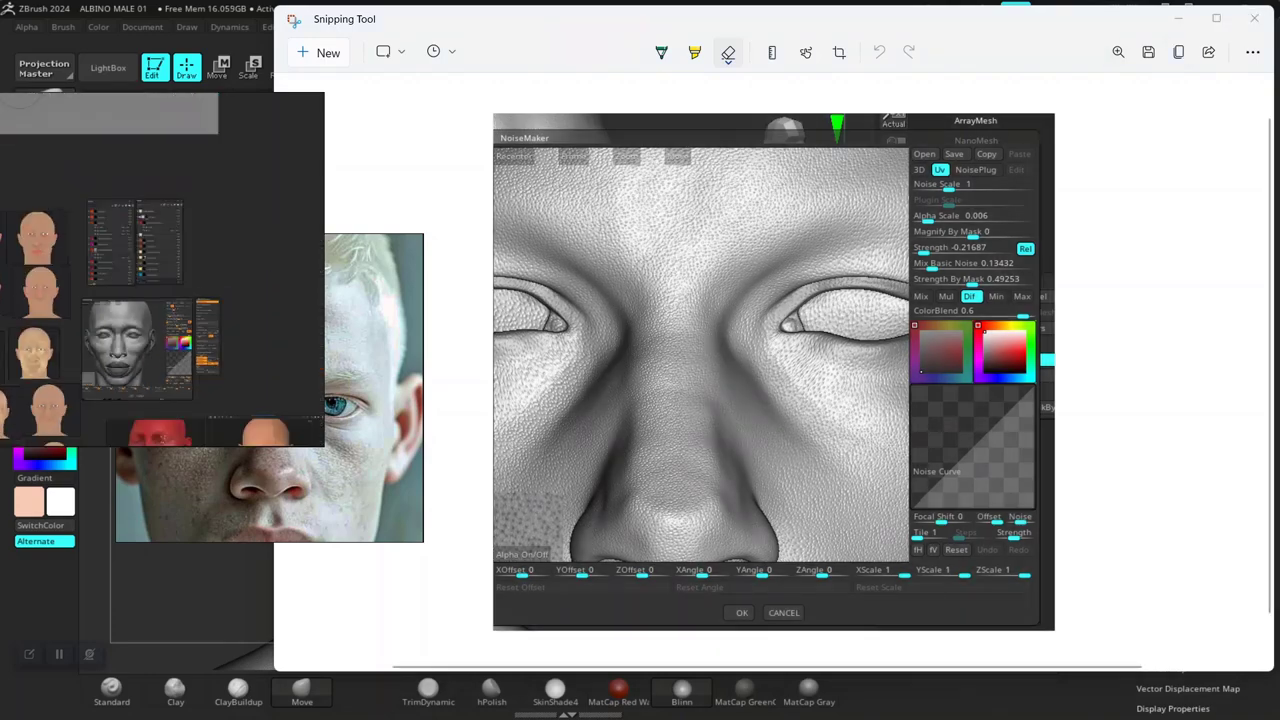
pyautogui.moveTo(234, 236); pyautogui.dragTo(234, 238)
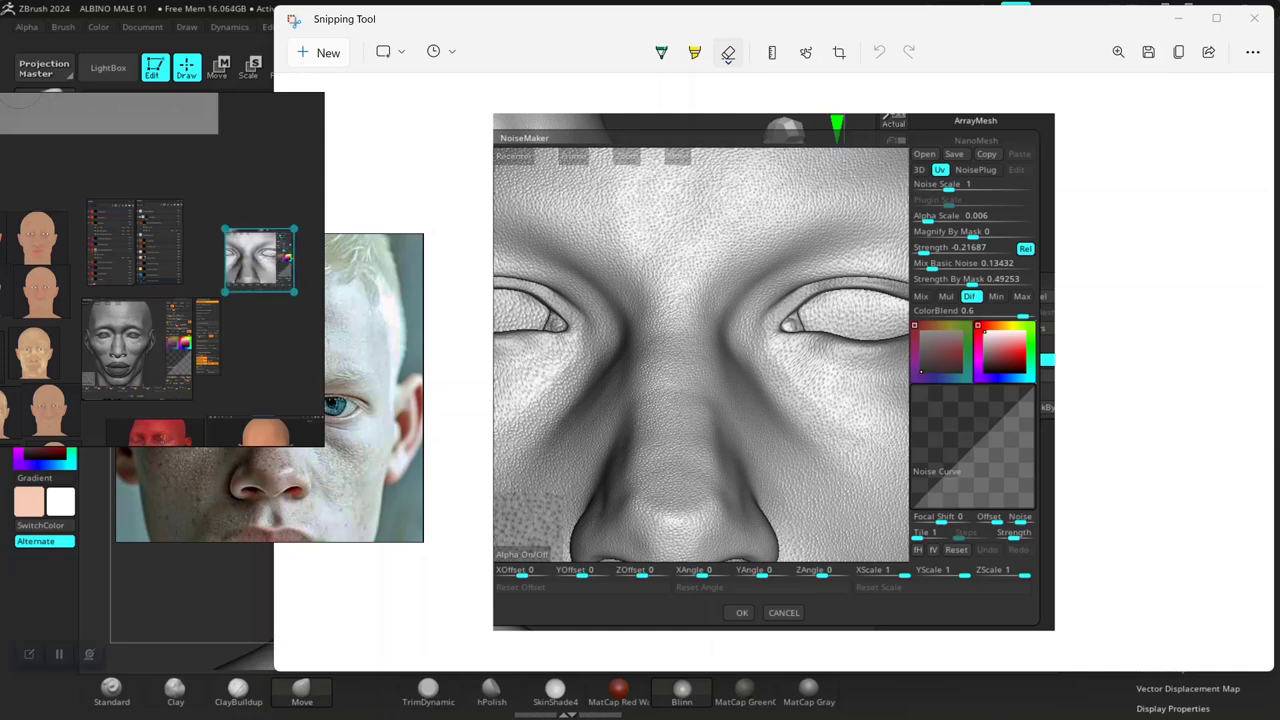
pyautogui.moveTo(264, 300); pyautogui.dragTo(221, 306, button='middle')
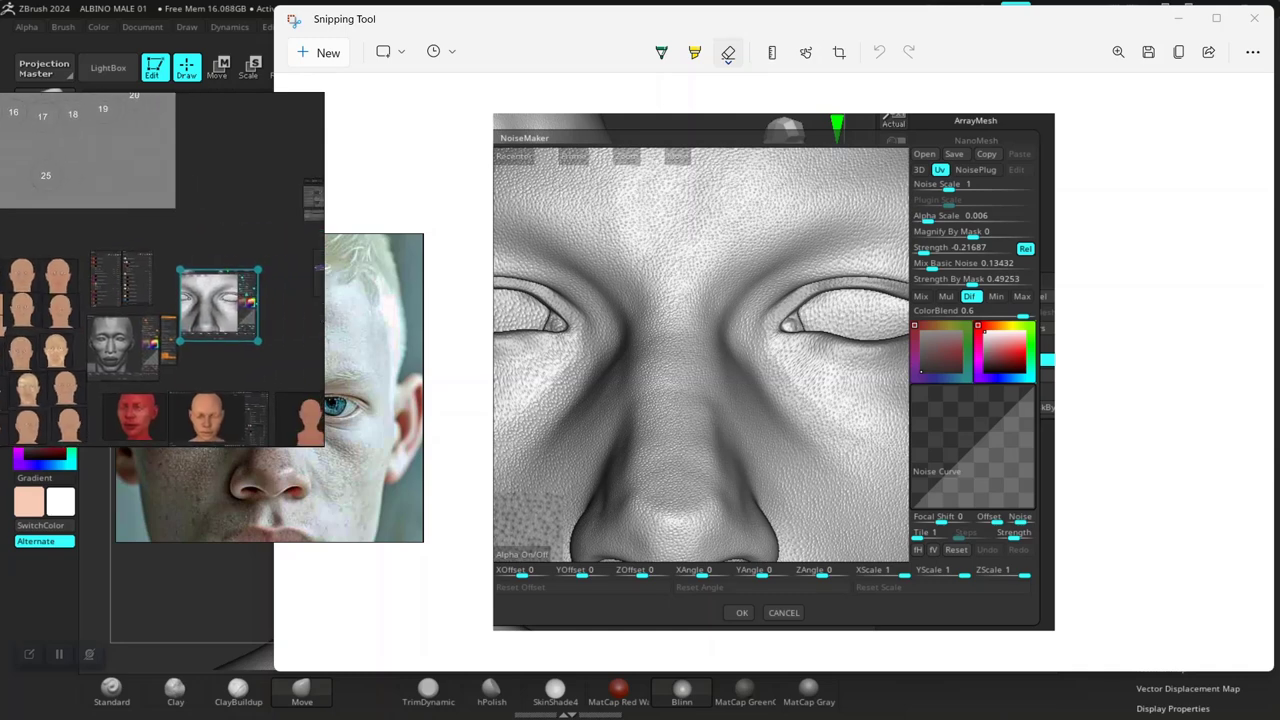
pyautogui.moveTo(221, 306); pyautogui.dragTo(225, 346)
pyautogui.scroll(3, 225, 346)
pyautogui.scroll(5, 221, 350)
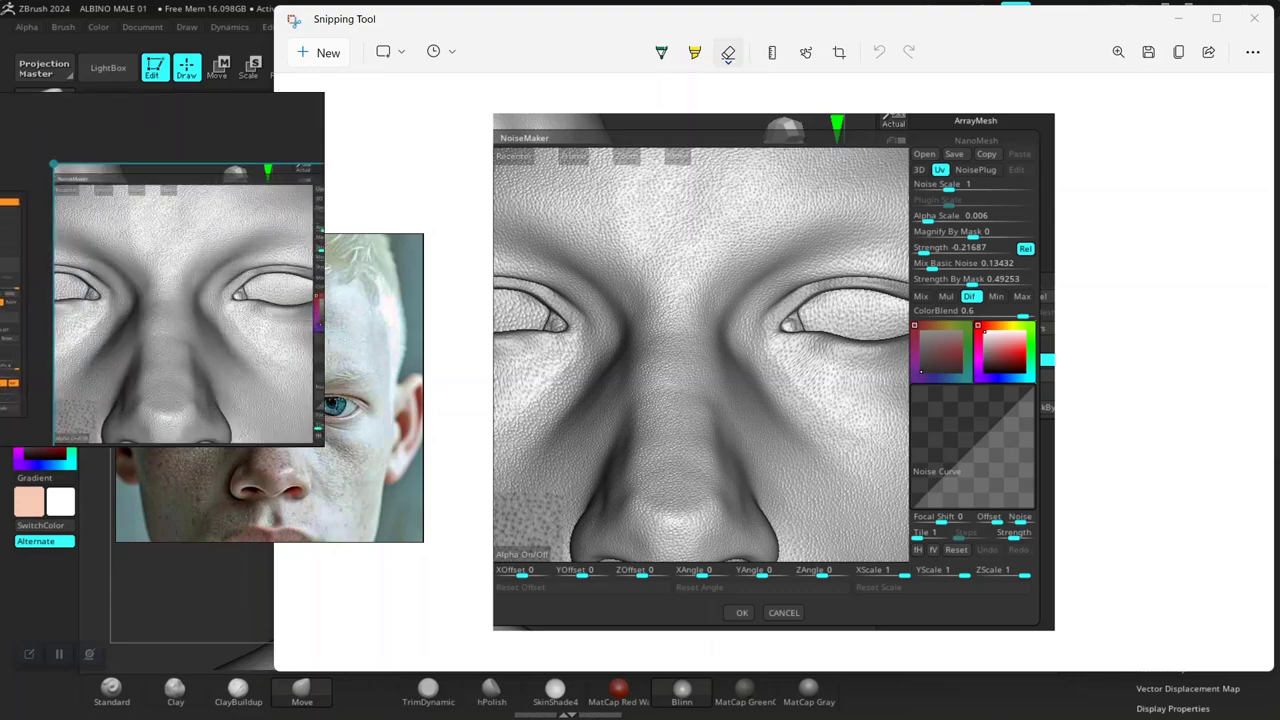
pyautogui.moveTo(221, 350); pyautogui.dragTo(84, 345, button='middle')
pyautogui.scroll(2, 149, 324)
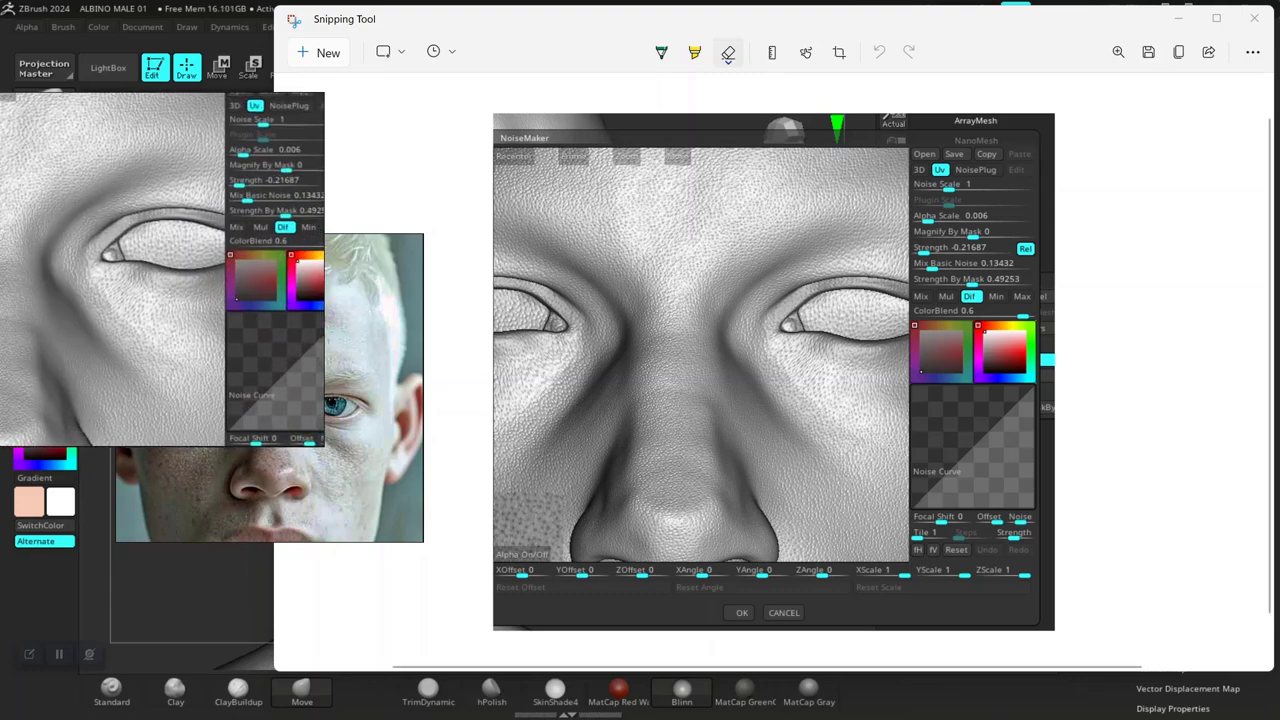
pyautogui.click(1178, 18)
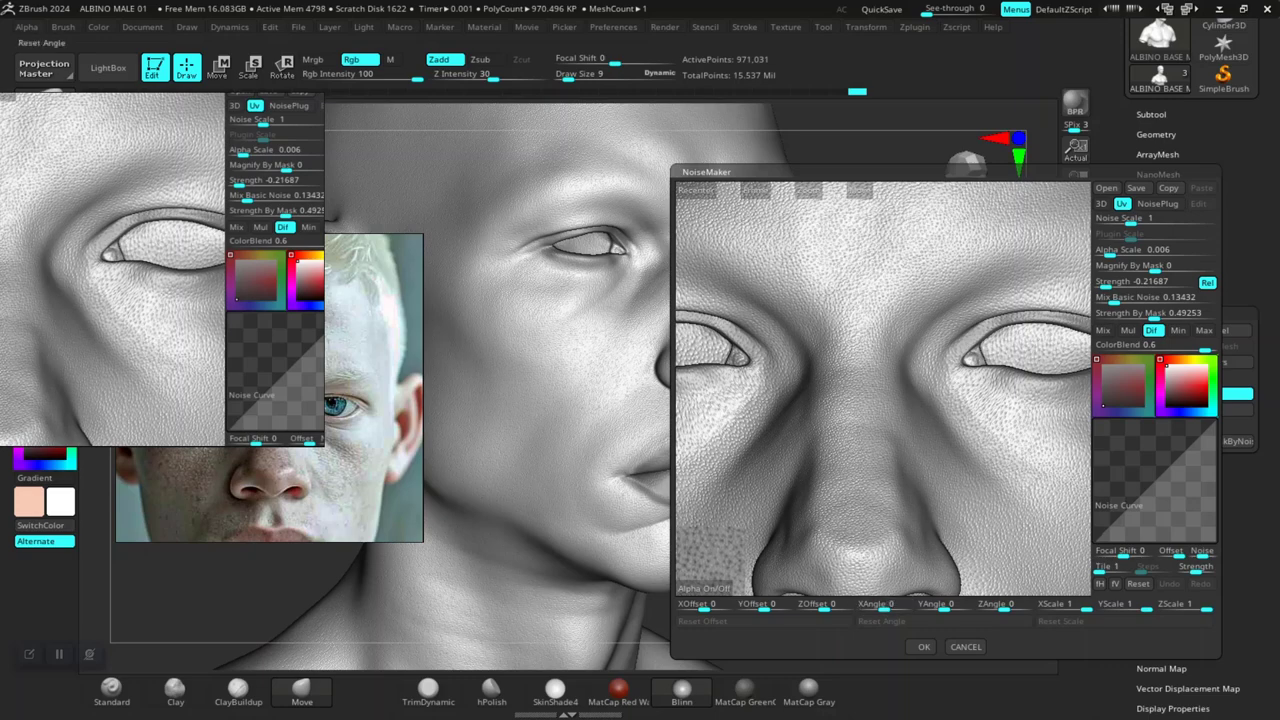
# Accept the noise settings and examine the pores around the nose, mouth and eyes on the bust
pyautogui.click(923, 646)
pyautogui.moveTo(785, 440); pyautogui.dragTo(850, 472)
pyautogui.keyDown('alt'); pyautogui.moveTo(855, 407); pyautogui.dragTo(943, 476); pyautogui.keyUp('alt')
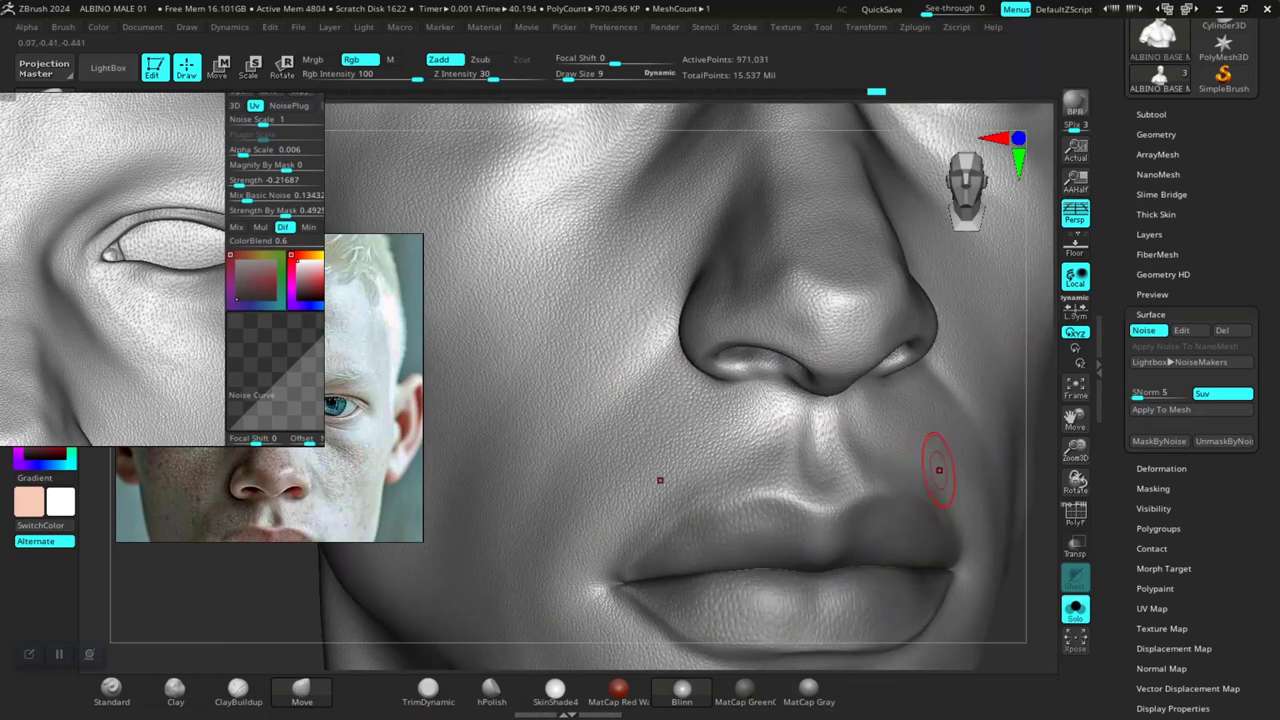
pyautogui.moveTo(1015, 540)
pyautogui.keyDown('alt'); pyautogui.mouseDown()
pyautogui.moveTo(920, 491)
pyautogui.moveTo(915, 466)
pyautogui.moveTo(950, 490)
pyautogui.mouseUp(); pyautogui.keyUp('alt')
pyautogui.moveTo(1005, 330)
pyautogui.keyDown('alt'); pyautogui.mouseDown()
pyautogui.moveTo(903, 537)
pyautogui.moveTo(820, 532)
pyautogui.moveTo(846, 505)
pyautogui.mouseUp(); pyautogui.keyUp('alt')
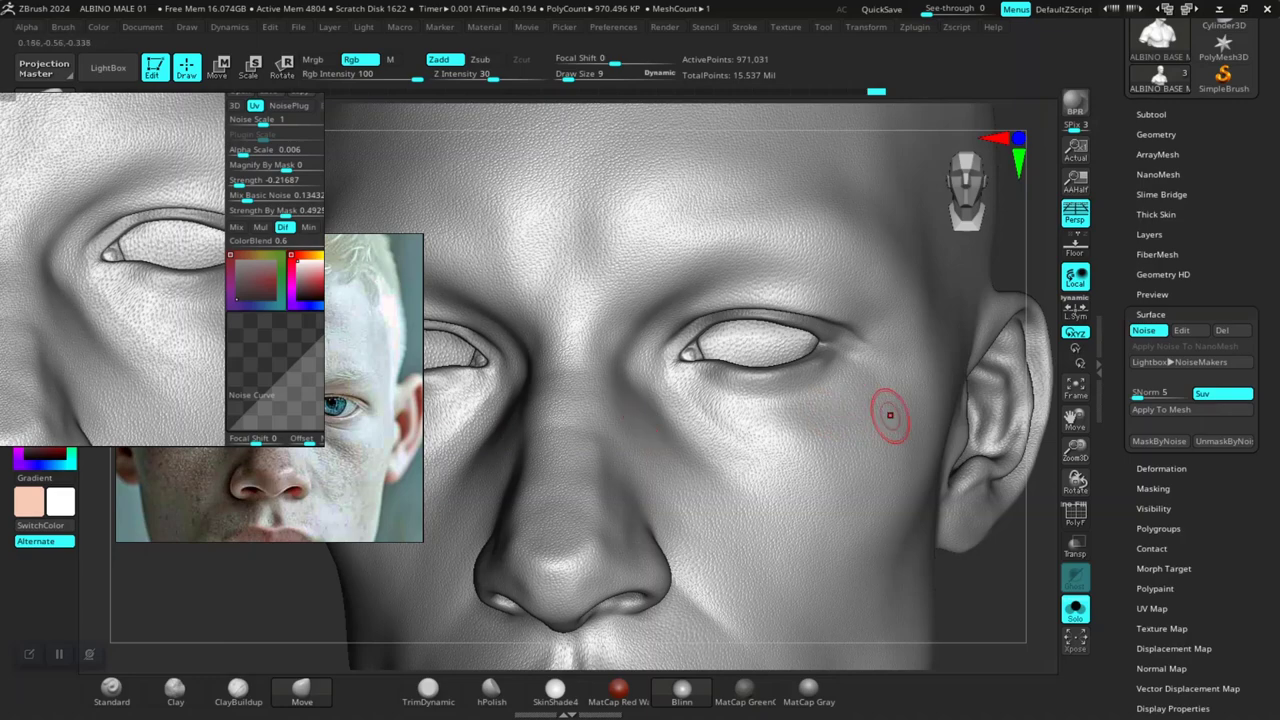
# Mask the eyeball surfaces between the eyelids to keep pores off them, and select the Move brush
pyautogui.moveTo(771, 348); pyautogui.dragTo(688, 352)
pyautogui.moveTo(782, 334)
pyautogui.mouseDown()
pyautogui.moveTo(802, 342)
pyautogui.moveTo(766, 361)
pyautogui.moveTo(778, 360)
pyautogui.moveTo(732, 362)
pyautogui.mouseUp()
pyautogui.moveTo(716, 330)
pyautogui.mouseDown()
pyautogui.moveTo(772, 324)
pyautogui.moveTo(820, 345)
pyautogui.mouseUp()
pyautogui.press('b')
pyautogui.press('m')
pyautogui.press('v')
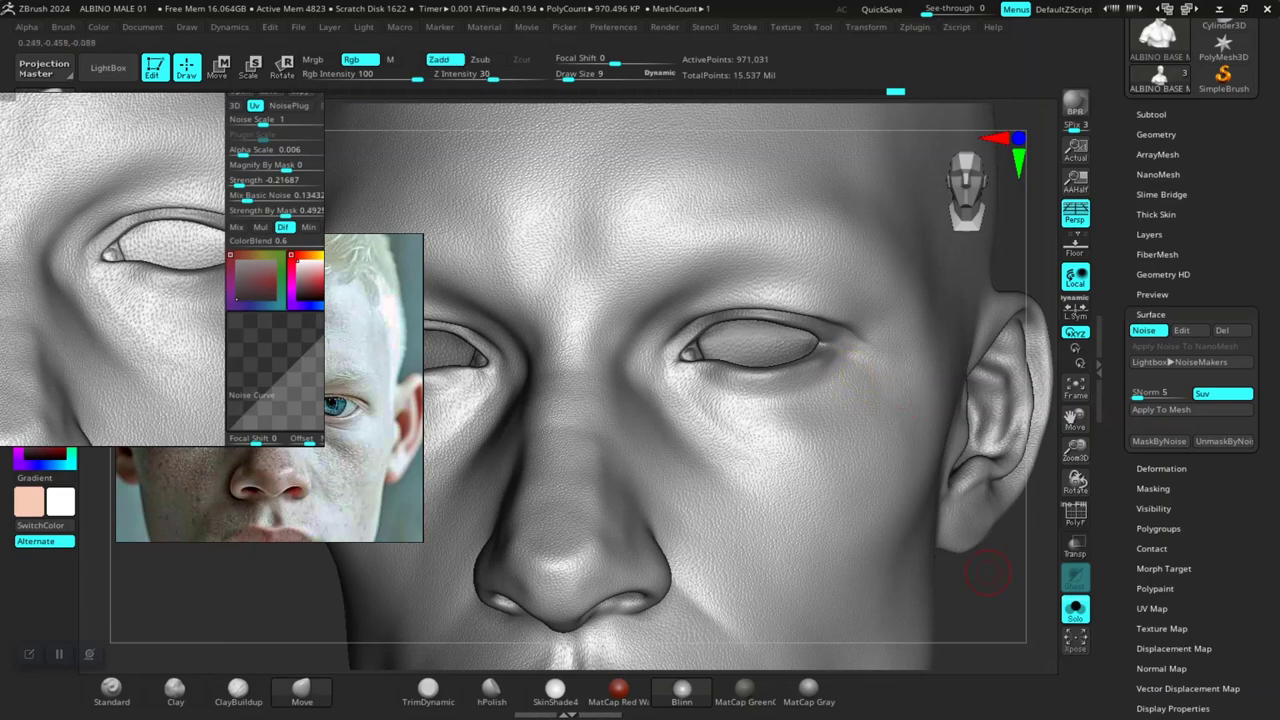
# Check the pores and mask around the lips up close, and switch the material to MatCap Gray
pyautogui.moveTo(985, 575)
pyautogui.mouseDown()
pyautogui.moveTo(1025, 586)
pyautogui.moveTo(1016, 288)
pyautogui.moveTo(1029, 228)
pyautogui.mouseUp()
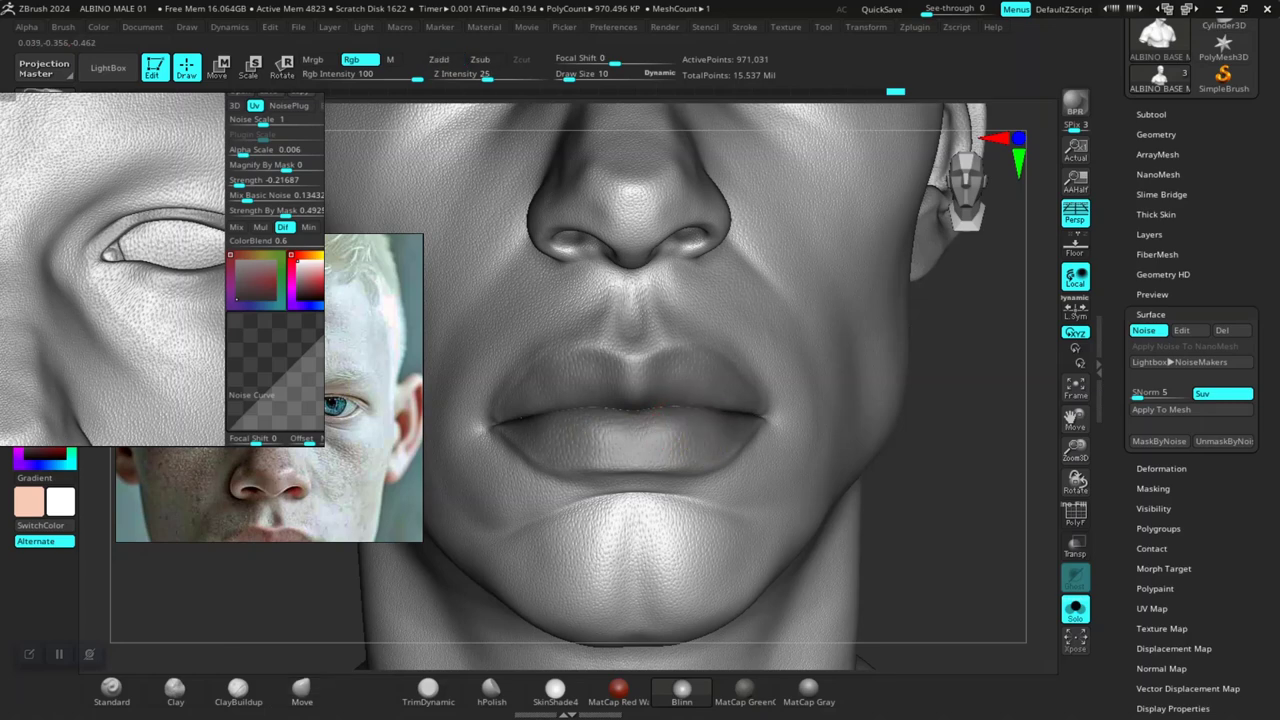
pyautogui.press('b')
pyautogui.press('m')
pyautogui.press('v')
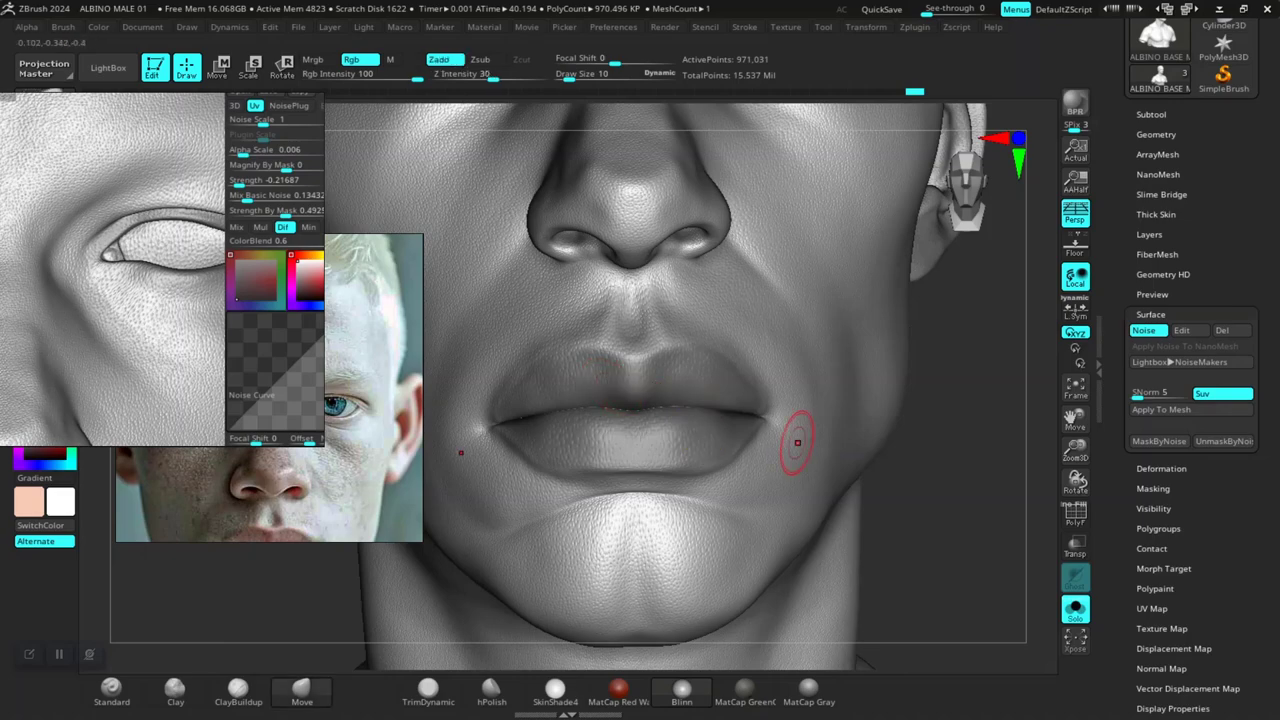
pyautogui.moveTo(909, 520)
pyautogui.keyDown('alt'); pyautogui.mouseDown()
pyautogui.moveTo(960, 520)
pyautogui.moveTo(984, 598)
pyautogui.moveTo(1020, 561)
pyautogui.mouseUp(); pyautogui.keyUp('alt')
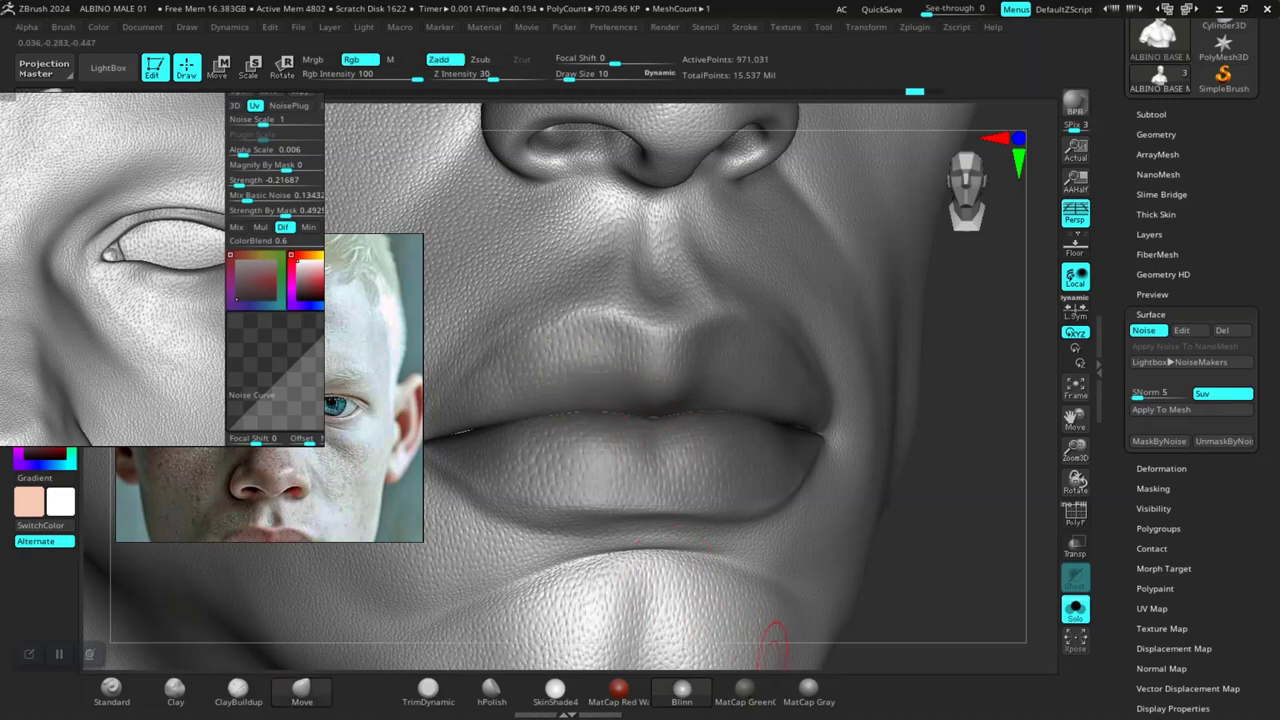
pyautogui.click(800, 688)
pyautogui.moveTo(912, 560); pyautogui.dragTo(935, 440)
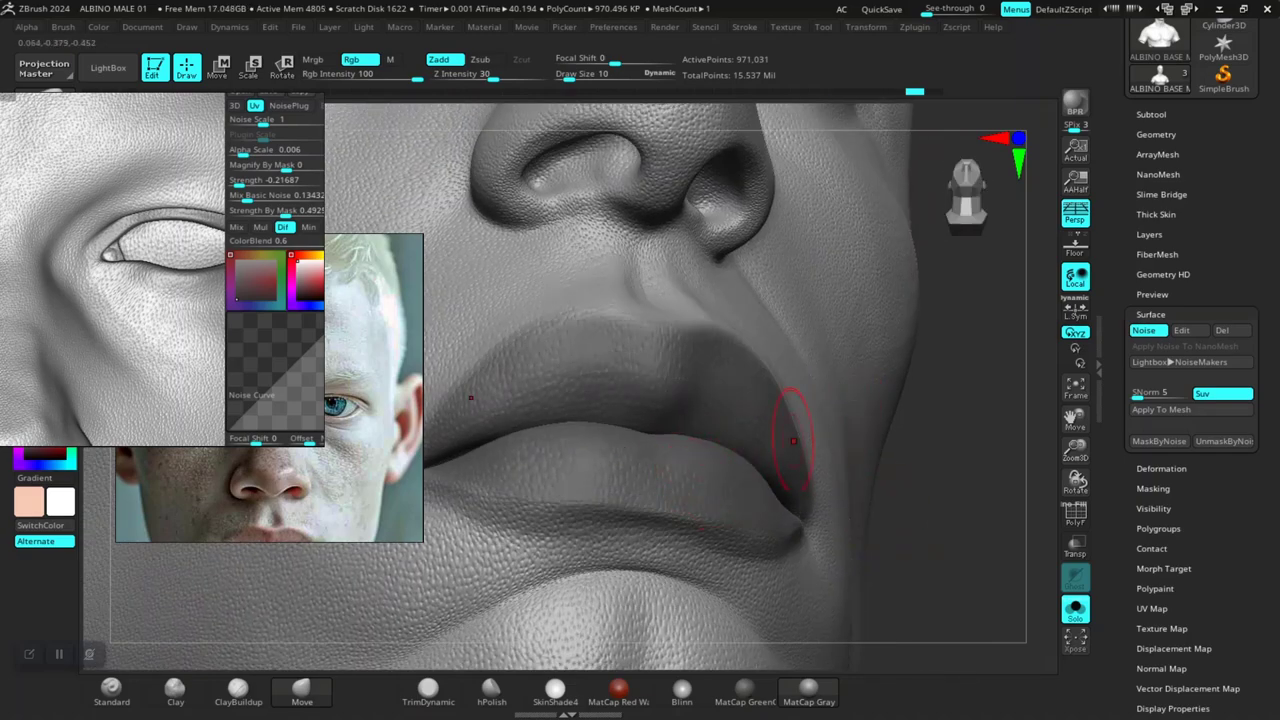
# Refine and soften the mask over the lips, checking the masked pores in the NoiseMaker preview
pyautogui.keyDown('shift'); pyautogui.moveTo(682, 454); pyautogui.dragTo(655, 460); pyautogui.keyUp('shift')
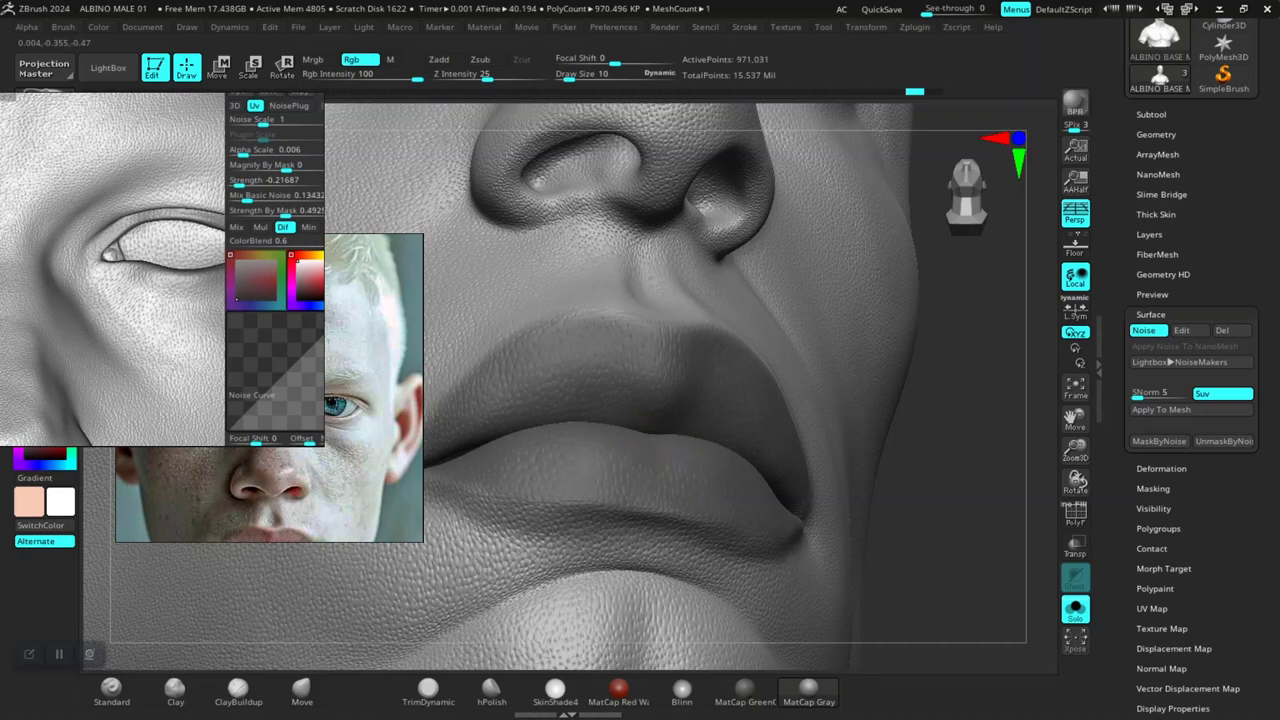
pyautogui.keyDown('ctrl'); pyautogui.click(712, 449); pyautogui.keyUp('ctrl')
pyautogui.click(1182, 330)
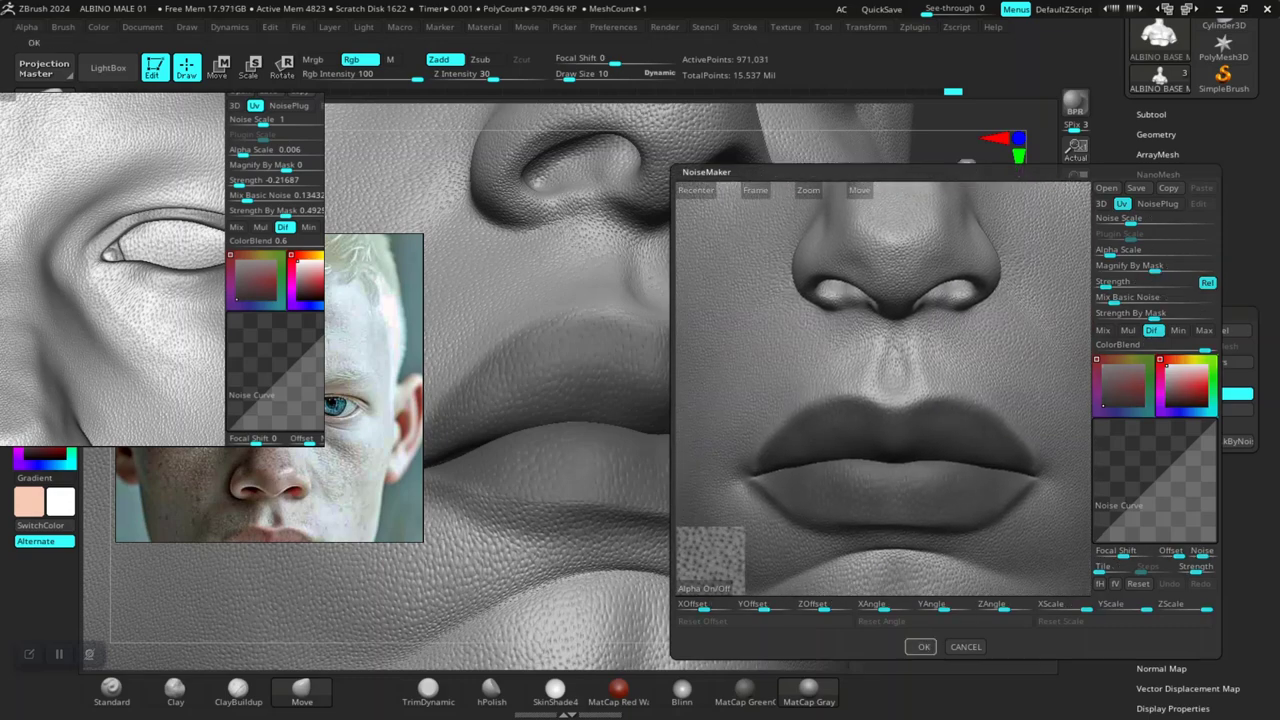
pyautogui.click(924, 647)
# Try masking a patch of skin below the corner of the mouth
pyautogui.moveTo(856, 530); pyautogui.dragTo(960, 525)
pyautogui.moveTo(1010, 636); pyautogui.dragTo(900, 490)
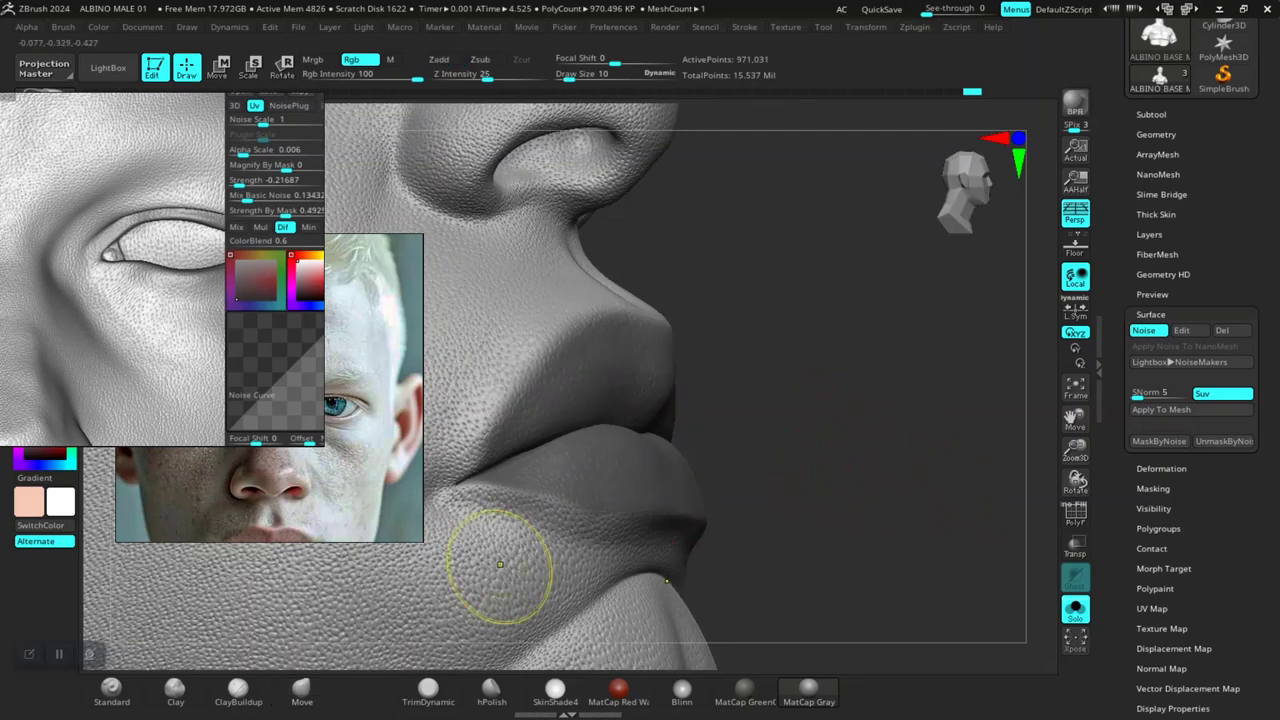
pyautogui.moveTo(512, 567)
pyautogui.keyDown('ctrl'); pyautogui.mouseDown()
pyautogui.moveTo(456, 592)
pyautogui.moveTo(490, 588)
pyautogui.mouseUp(); pyautogui.keyUp('ctrl')
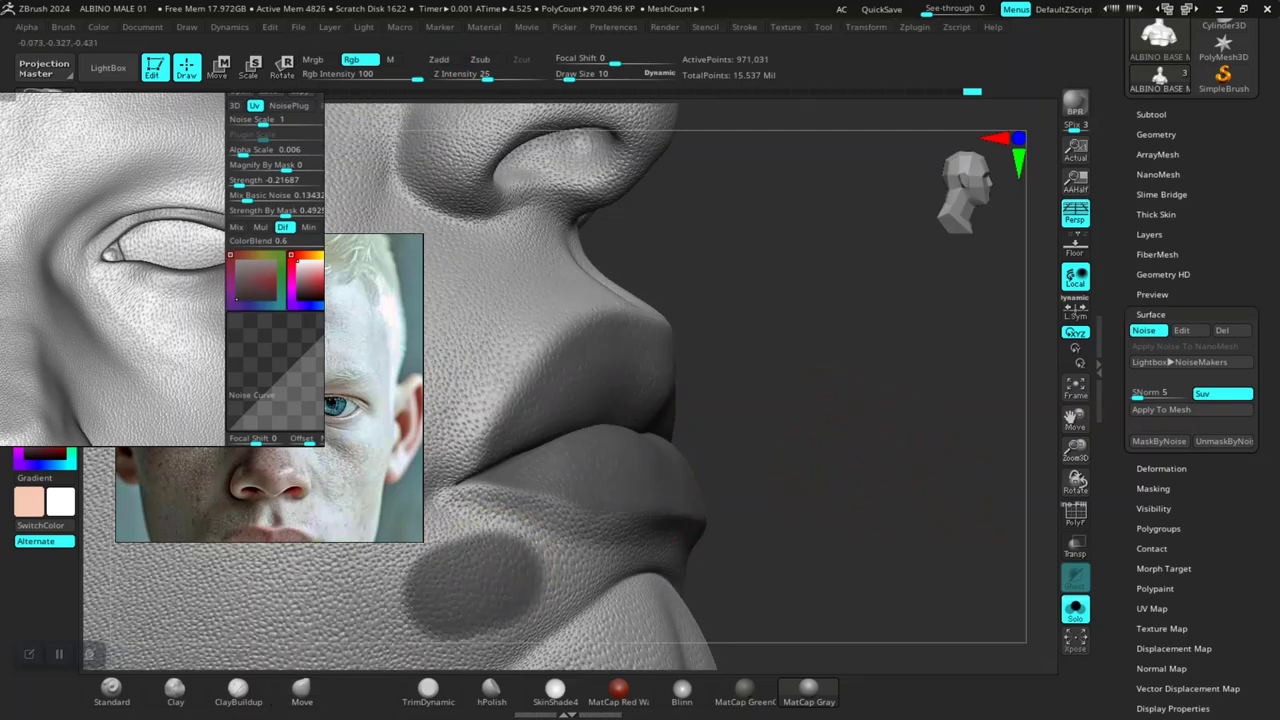
pyautogui.keyDown('ctrl'); pyautogui.moveTo(772, 529); pyautogui.dragTo(787, 528); pyautogui.keyUp('ctrl')
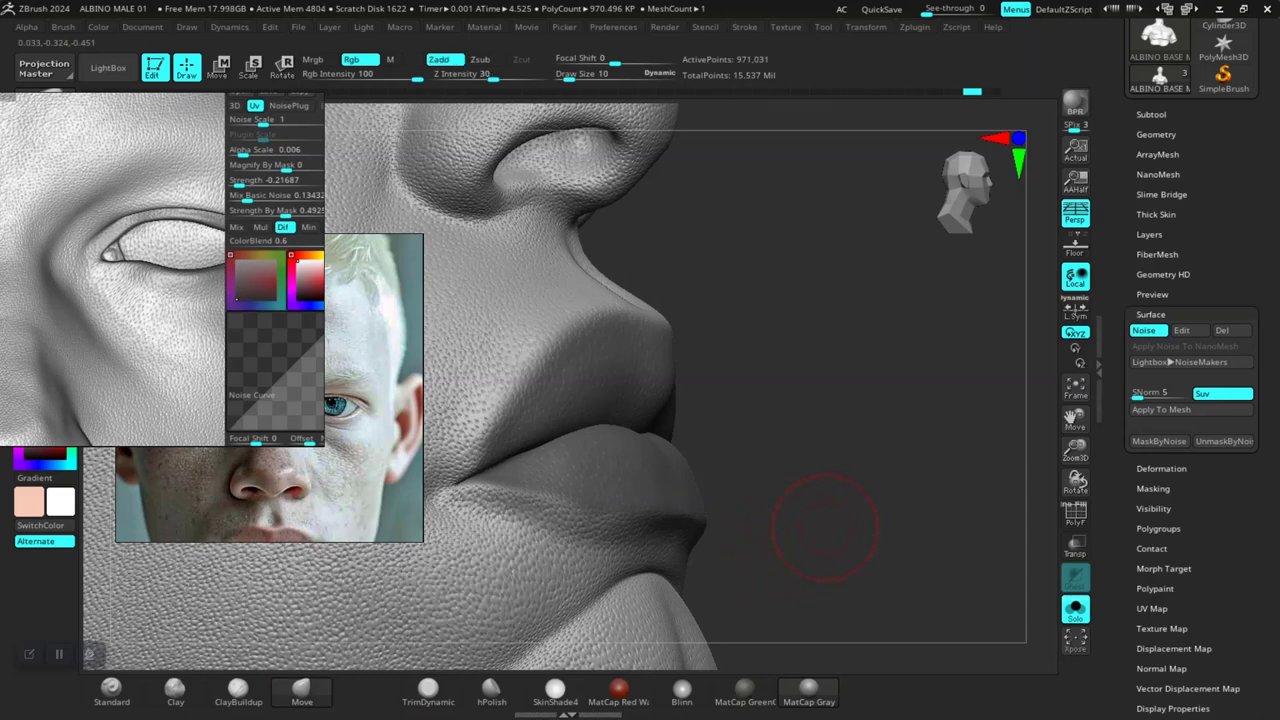
# Soften the mask on the lower lip and check how the pores fade from the cheek into the lips
pyautogui.moveTo(820, 536); pyautogui.dragTo(727, 543)
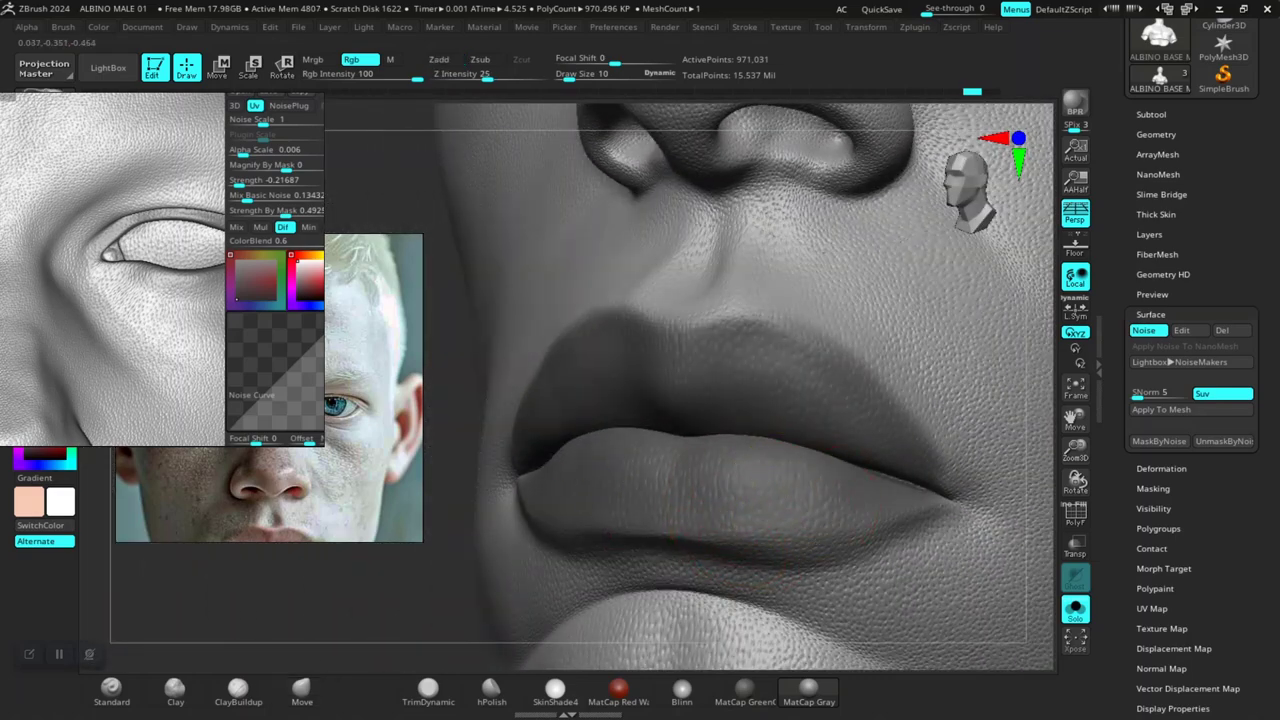
pyautogui.keyDown('ctrl'); pyautogui.click(737, 469); pyautogui.keyUp('ctrl')
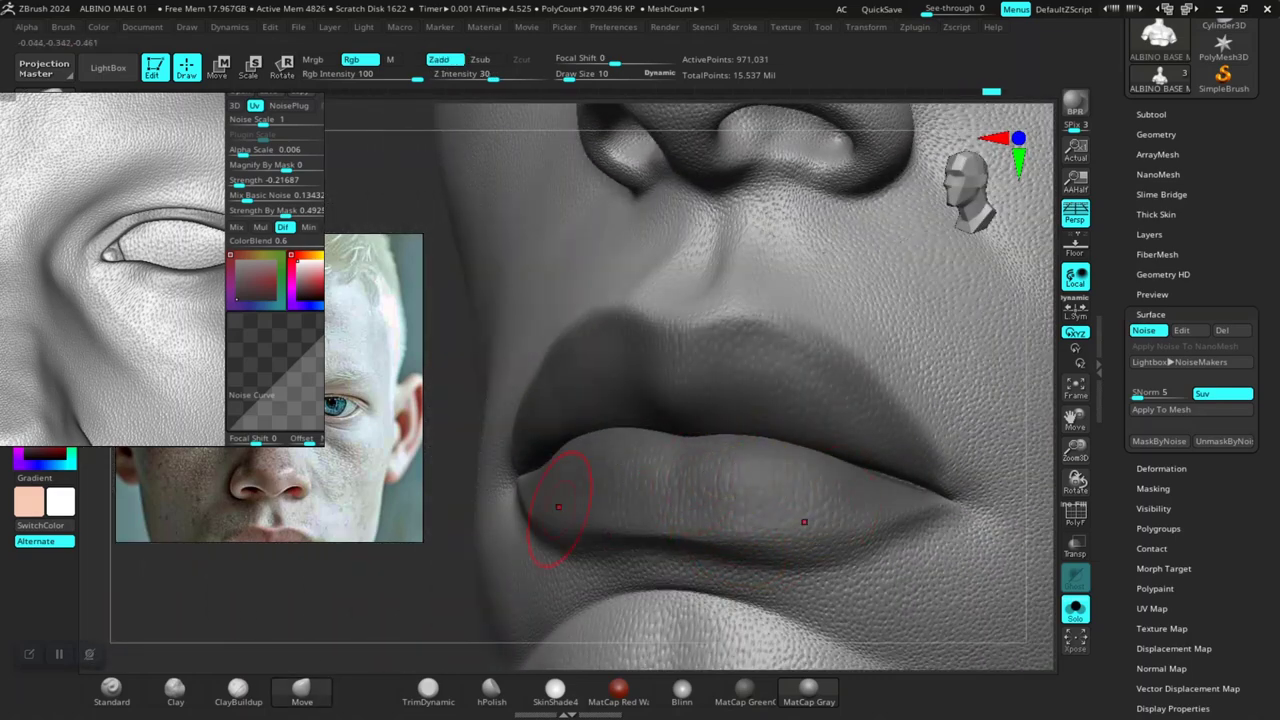
pyautogui.moveTo(421, 612); pyautogui.dragTo(770, 447)
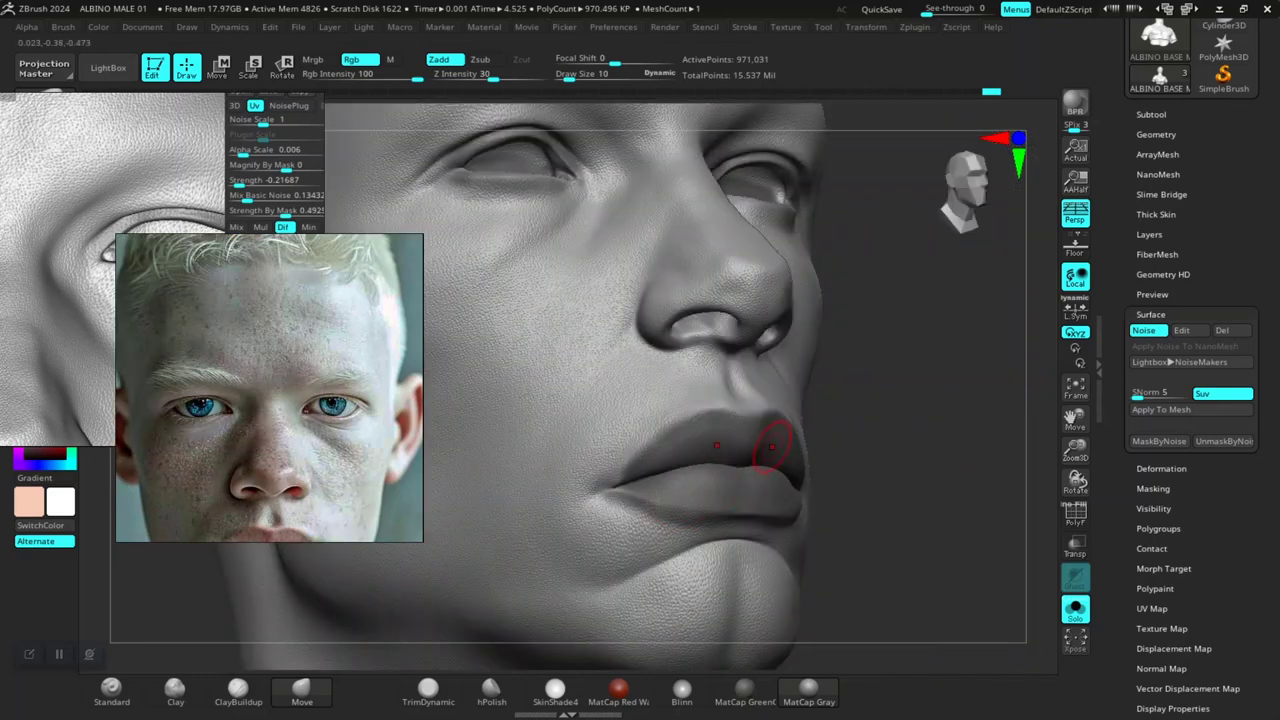
# Review the brush's auto masking settings and try masking a patch of skin above the corner of the mouth
pyautogui.keyDown('alt'); pyautogui.moveTo(921, 433); pyautogui.dragTo(920, 600); pyautogui.keyUp('alt')
pyautogui.keyDown('alt'); pyautogui.moveTo(920, 480); pyautogui.dragTo(917, 586); pyautogui.keyUp('alt')
pyautogui.moveTo(1000, 470); pyautogui.dragTo(955, 437)
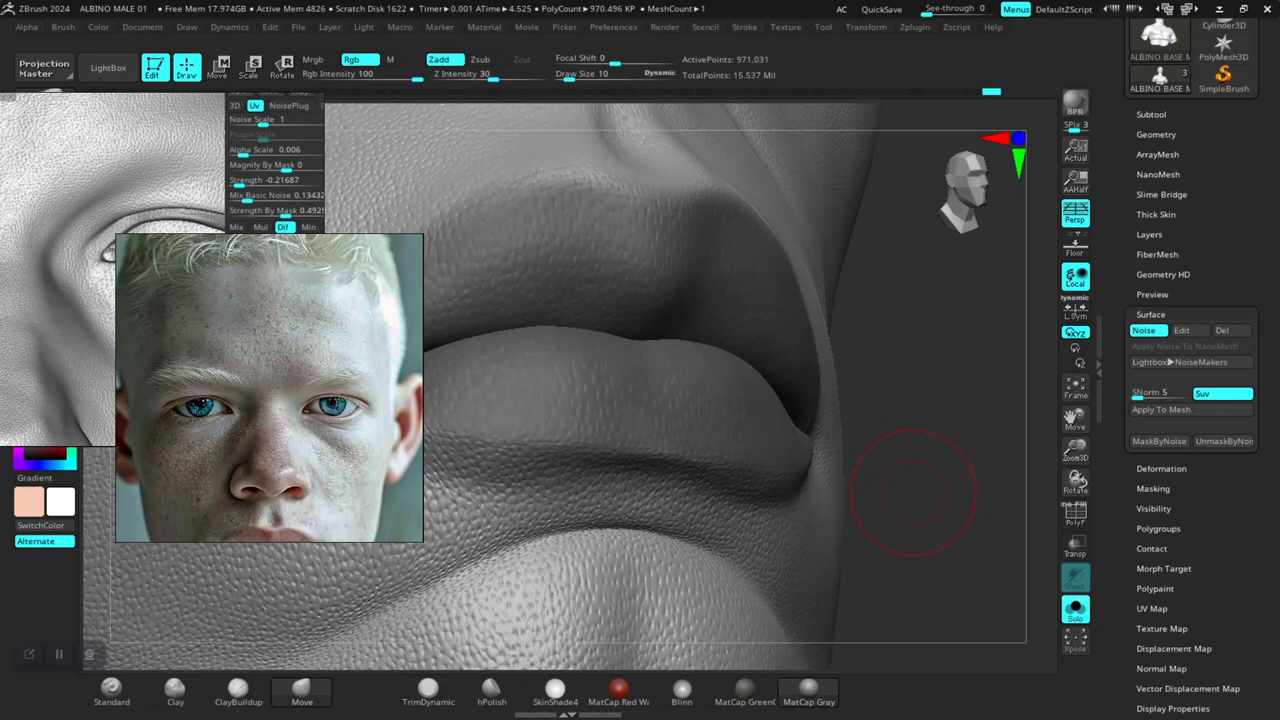
pyautogui.moveTo(925, 485); pyautogui.dragTo(921, 495)
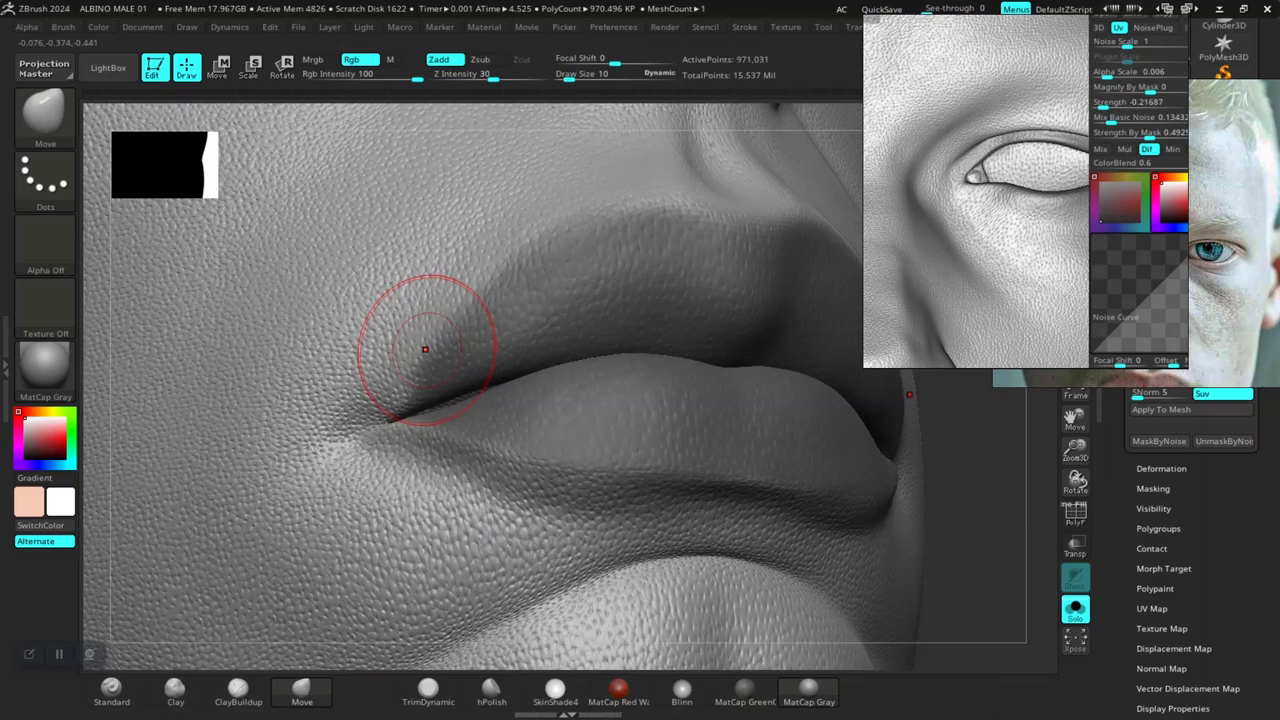
pyautogui.click(26, 27)
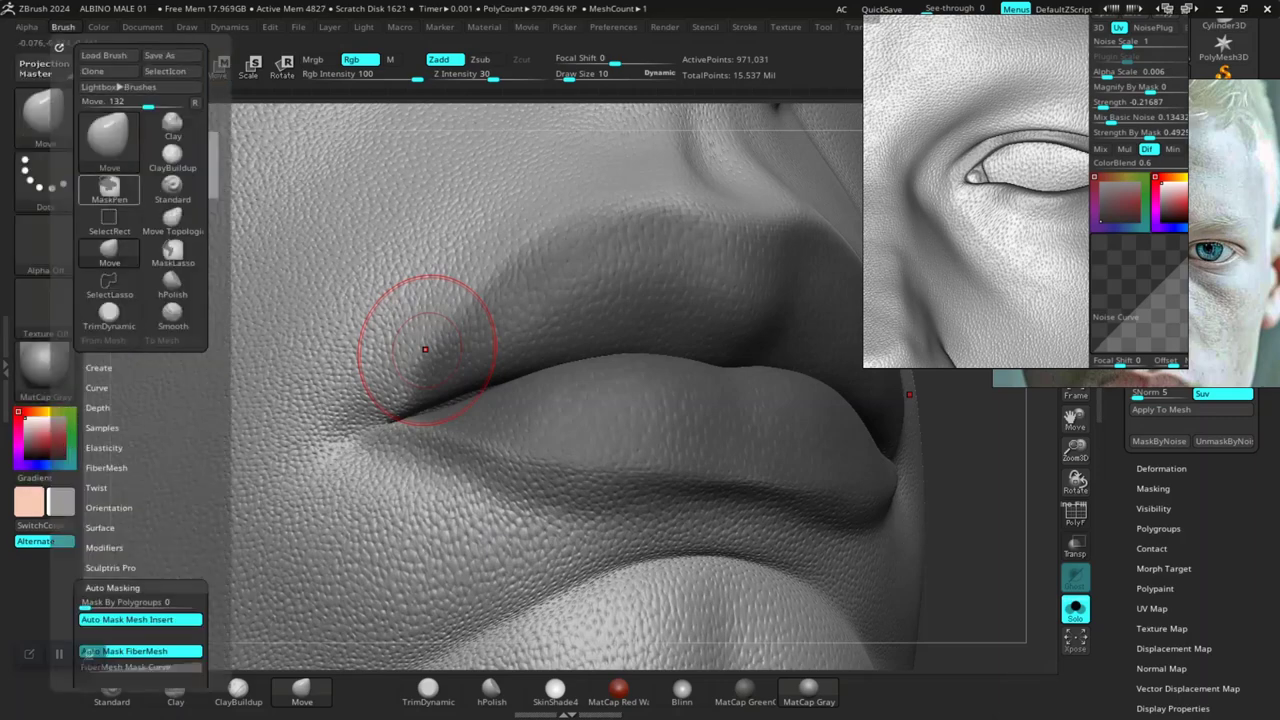
pyautogui.moveTo(218, 600); pyautogui.dragTo(218, 206)
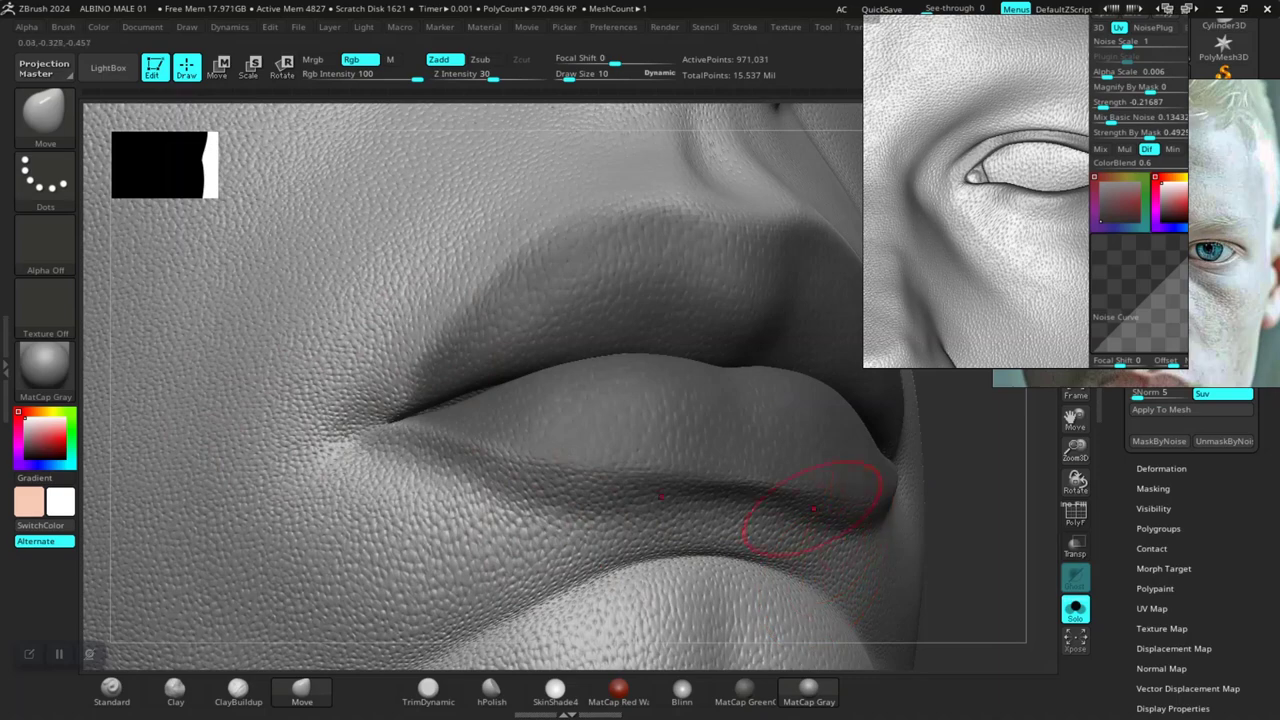
pyautogui.keyDown('ctrl'); pyautogui.moveTo(386, 224); pyautogui.dragTo(305, 318); pyautogui.keyUp('ctrl')
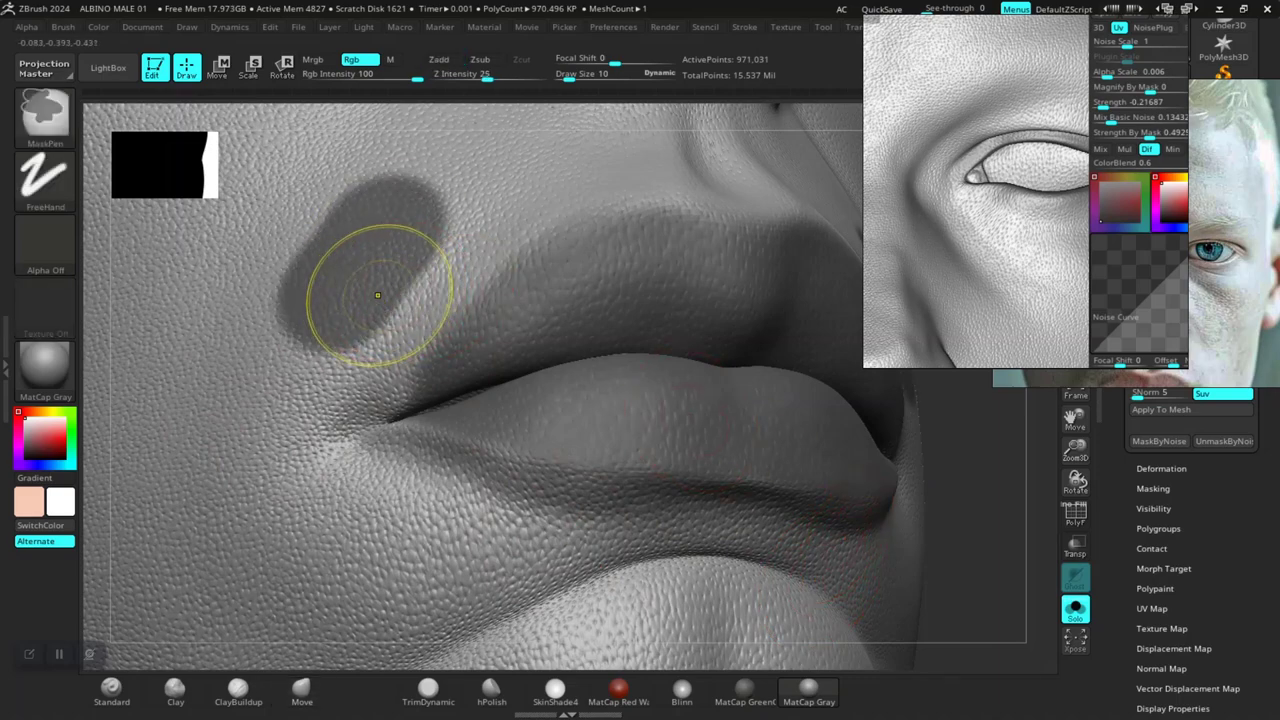
pyautogui.hotkey('ctrl', 'z')
# Examine the pore texture around the lips and nose, across the forehead and side of the head, and on the lower face
pyautogui.keyDown('alt'); pyautogui.moveTo(954, 573); pyautogui.dragTo(796, 623); pyautogui.keyUp('alt')
pyautogui.keyDown('alt'); pyautogui.moveTo(863, 517); pyautogui.dragTo(875, 555); pyautogui.keyUp('alt')
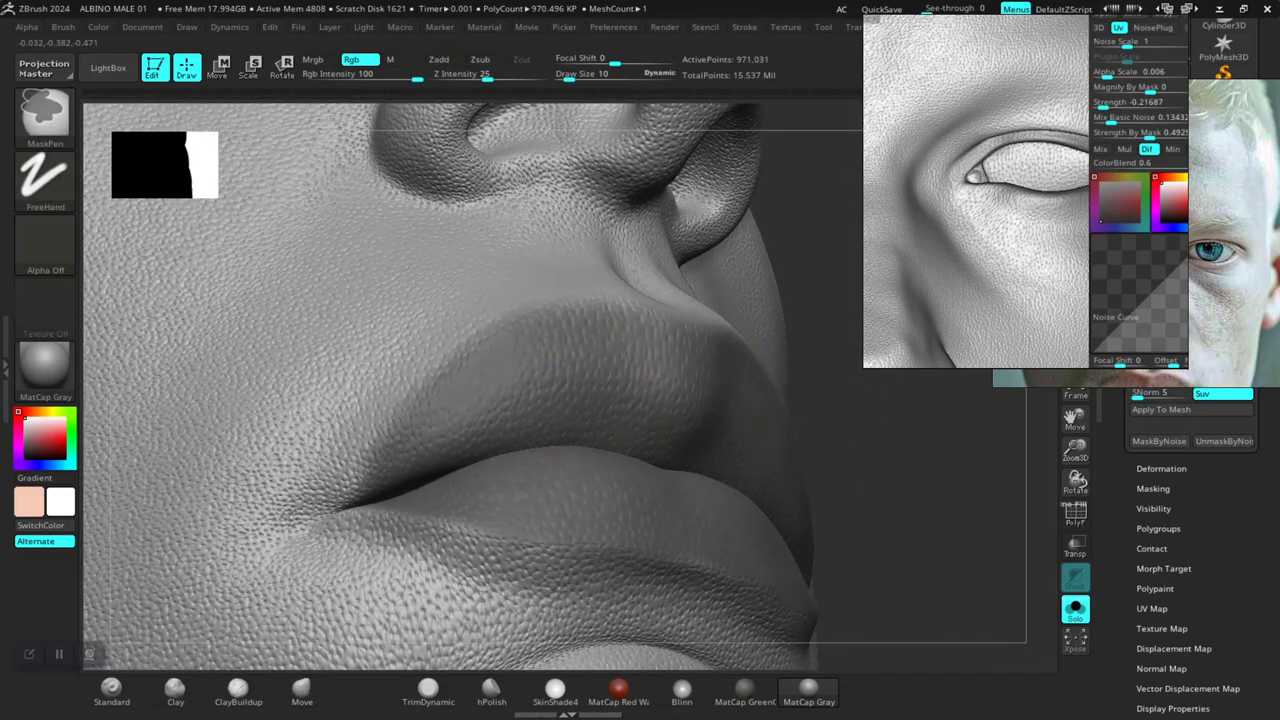
pyautogui.keyDown('alt'); pyautogui.moveTo(850, 530); pyautogui.dragTo(771, 500); pyautogui.keyUp('alt')
pyautogui.keyDown('alt'); pyautogui.moveTo(960, 400); pyautogui.dragTo(755, 617); pyautogui.keyUp('alt')
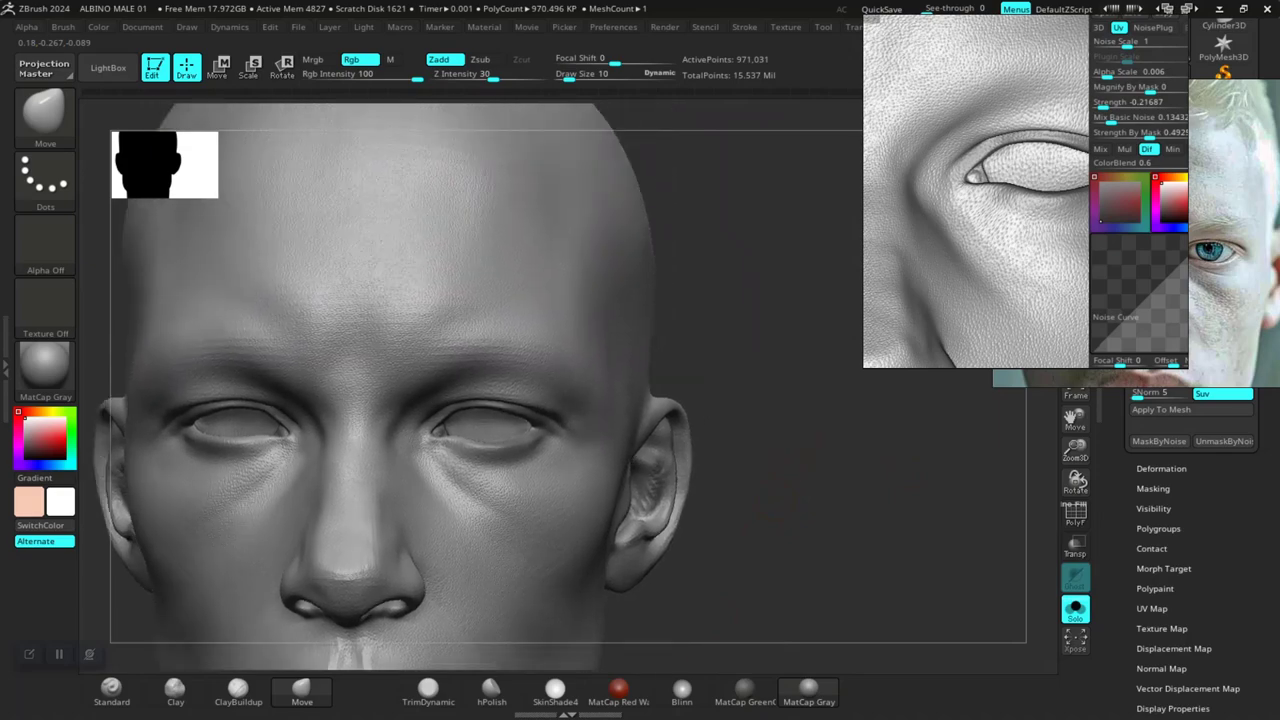
pyautogui.moveTo(870, 510); pyautogui.dragTo(763, 477)
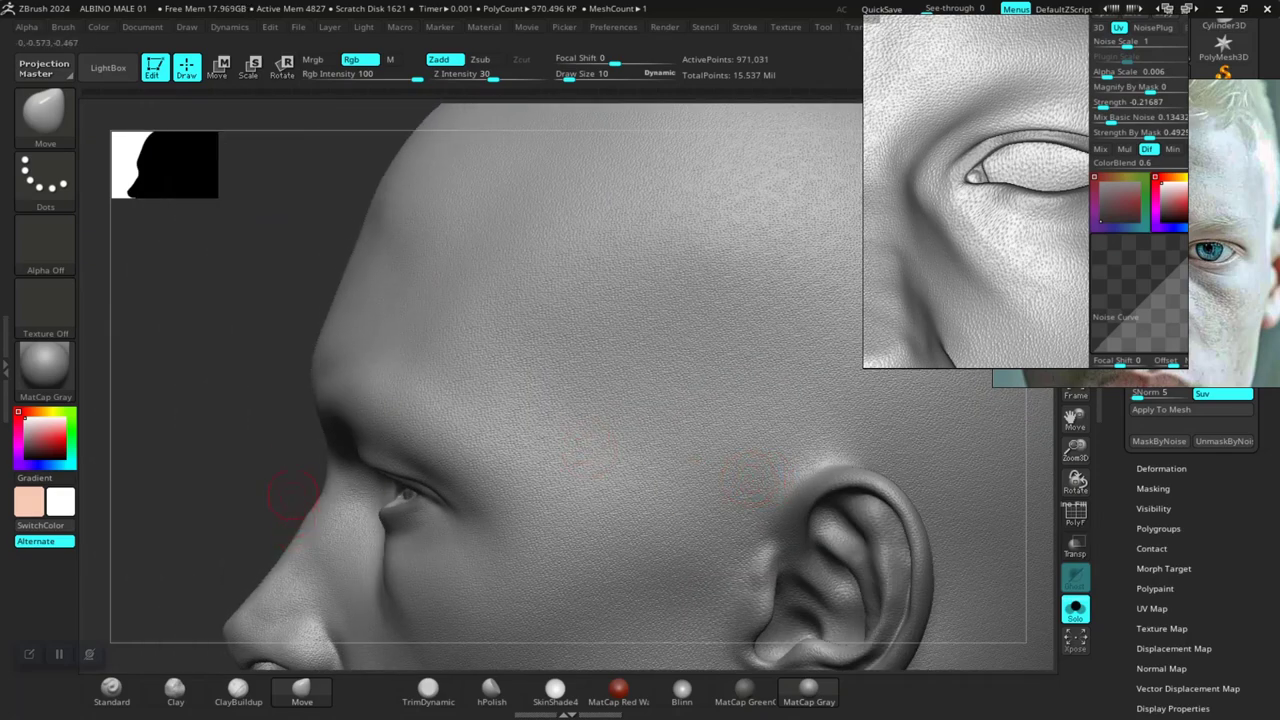
pyautogui.keyDown('alt'); pyautogui.moveTo(234, 491); pyautogui.dragTo(345, 458); pyautogui.keyUp('alt')
pyautogui.keyDown('alt'); pyautogui.moveTo(622, 518); pyautogui.dragTo(719, 306); pyautogui.keyUp('alt')
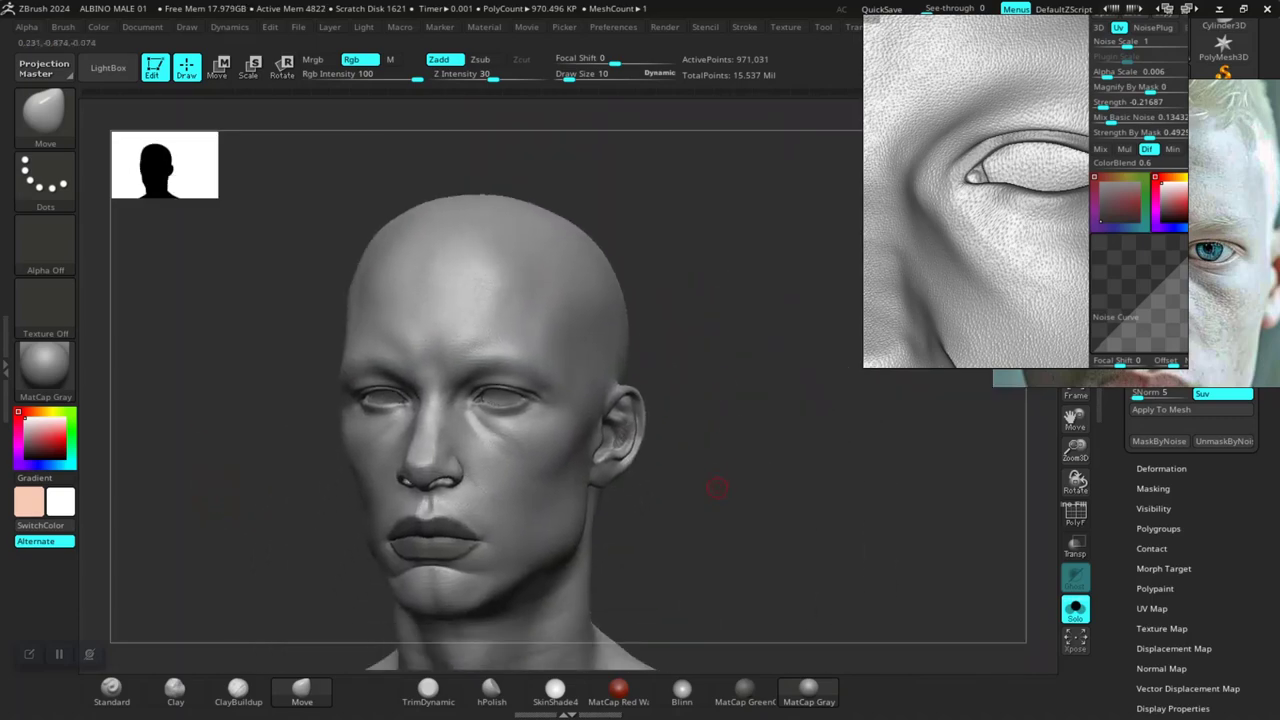
pyautogui.moveTo(717, 488); pyautogui.dragTo(766, 497)
pyautogui.keyDown('alt'); pyautogui.moveTo(706, 534); pyautogui.dragTo(775, 522); pyautogui.keyUp('alt')
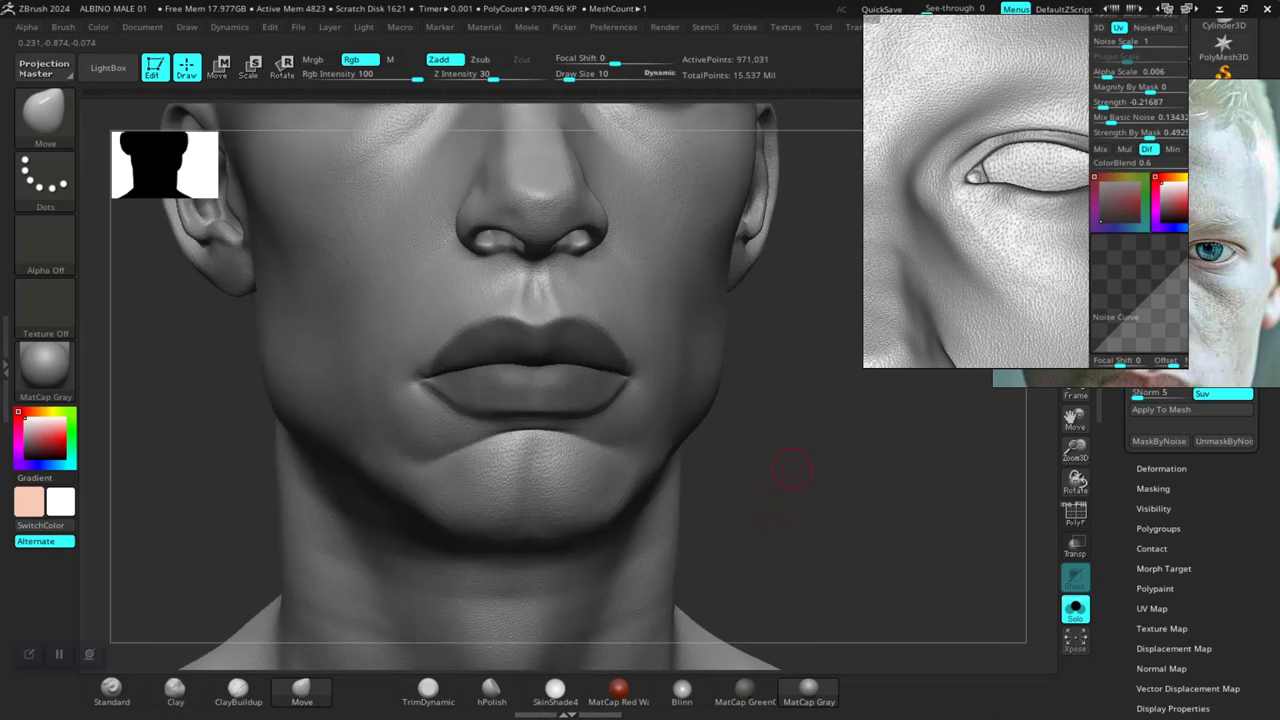
pyautogui.moveTo(791, 470)
pyautogui.mouseDown()
pyautogui.moveTo(829, 514)
pyautogui.moveTo(801, 508)
pyautogui.moveTo(805, 545)
pyautogui.mouseUp()
# Invert the mask to inspect the pores on the unmasked lips, and invert it back
pyautogui.press('ctrl')
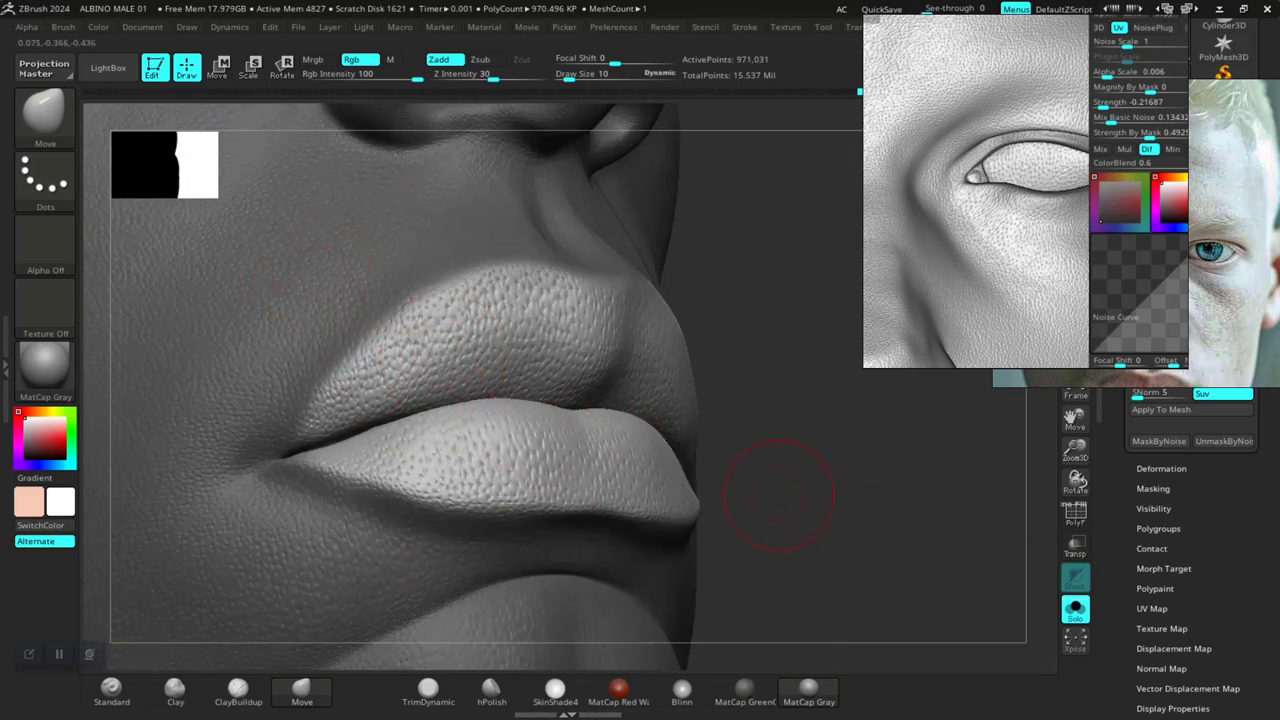
pyautogui.moveTo(779, 495)
pyautogui.keyDown('alt'); pyautogui.mouseDown()
pyautogui.moveTo(757, 457)
pyautogui.moveTo(738, 476)
pyautogui.moveTo(777, 443)
pyautogui.moveTo(813, 440)
pyautogui.moveTo(789, 516)
pyautogui.moveTo(805, 513)
pyautogui.moveTo(800, 540)
pyautogui.moveTo(776, 514)
pyautogui.mouseUp(); pyautogui.keyUp('alt')
pyautogui.keyDown('ctrl'); pyautogui.click(757, 457); pyautogui.keyUp('ctrl')
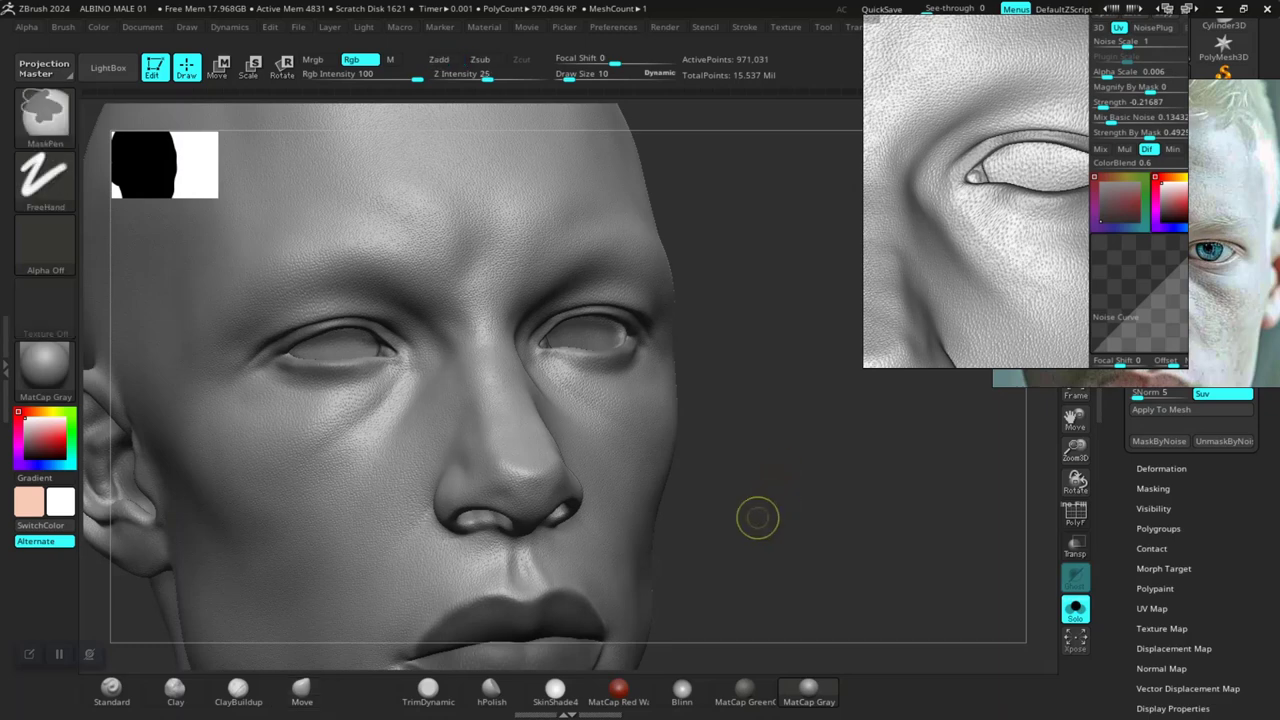
# Try replacing the lip mask with a freehand stroke across the lower lip, and restore the original mask
pyautogui.keyDown('ctrl'); pyautogui.moveTo(775, 487); pyautogui.dragTo(793, 330); pyautogui.keyUp('ctrl')
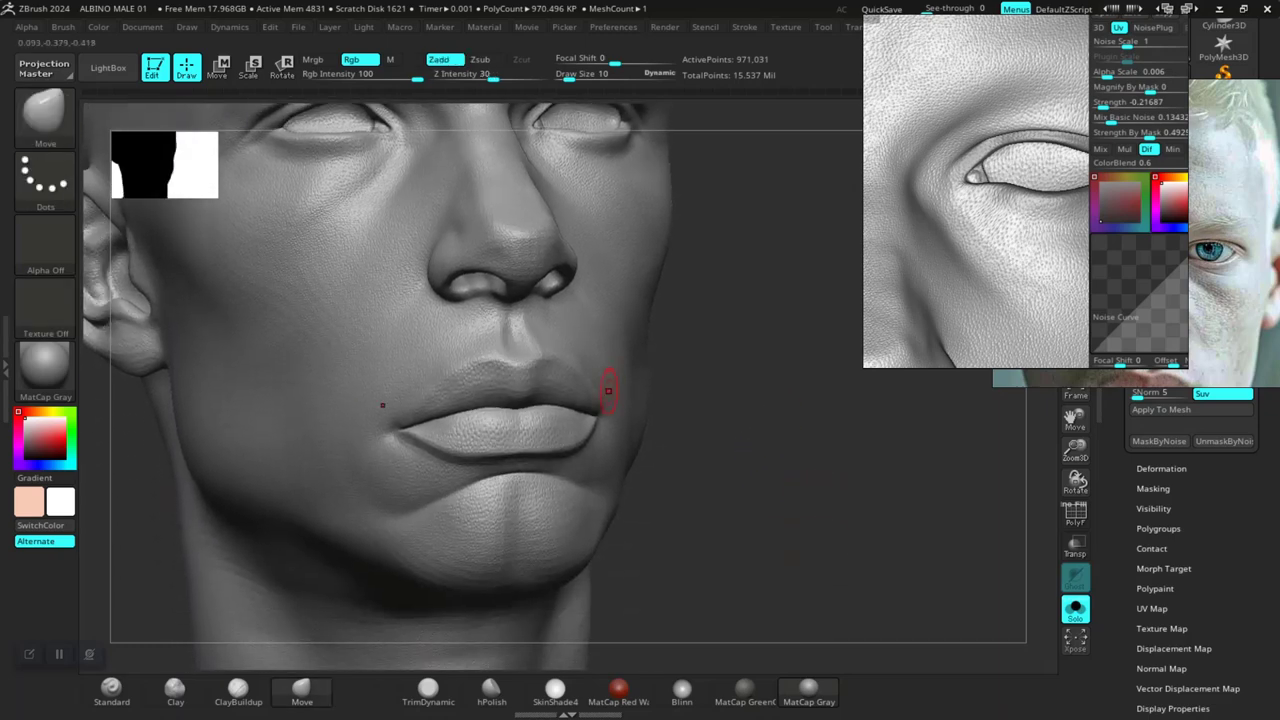
pyautogui.keyDown('alt'); pyautogui.moveTo(756, 450); pyautogui.dragTo(764, 560); pyautogui.keyUp('alt')
pyautogui.moveTo(531, 454)
pyautogui.keyDown('ctrl'); pyautogui.mouseDown()
pyautogui.moveTo(630, 470)
pyautogui.moveTo(500, 480)
pyautogui.moveTo(650, 465)
pyautogui.moveTo(440, 470)
pyautogui.mouseUp(); pyautogui.keyUp('ctrl')
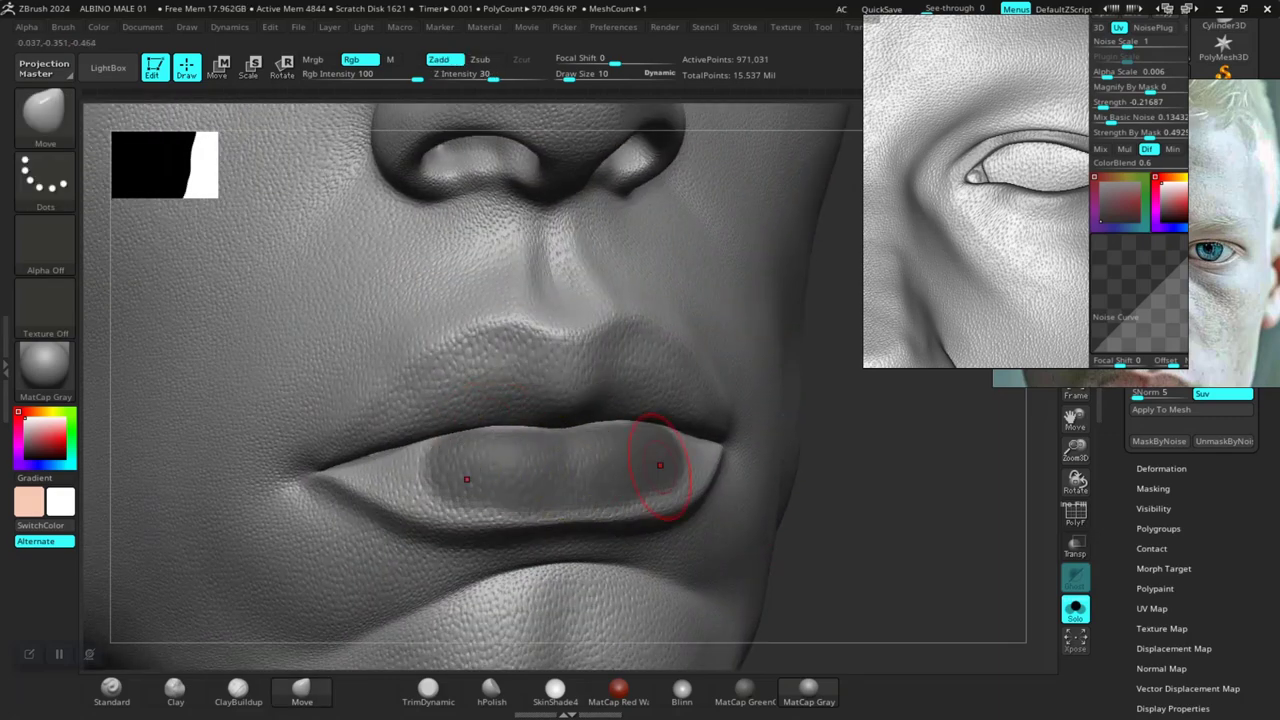
pyautogui.keyDown('ctrl'); pyautogui.moveTo(794, 440); pyautogui.dragTo(806, 490); pyautogui.keyUp('ctrl')
pyautogui.hotkey('ctrl', 'z')
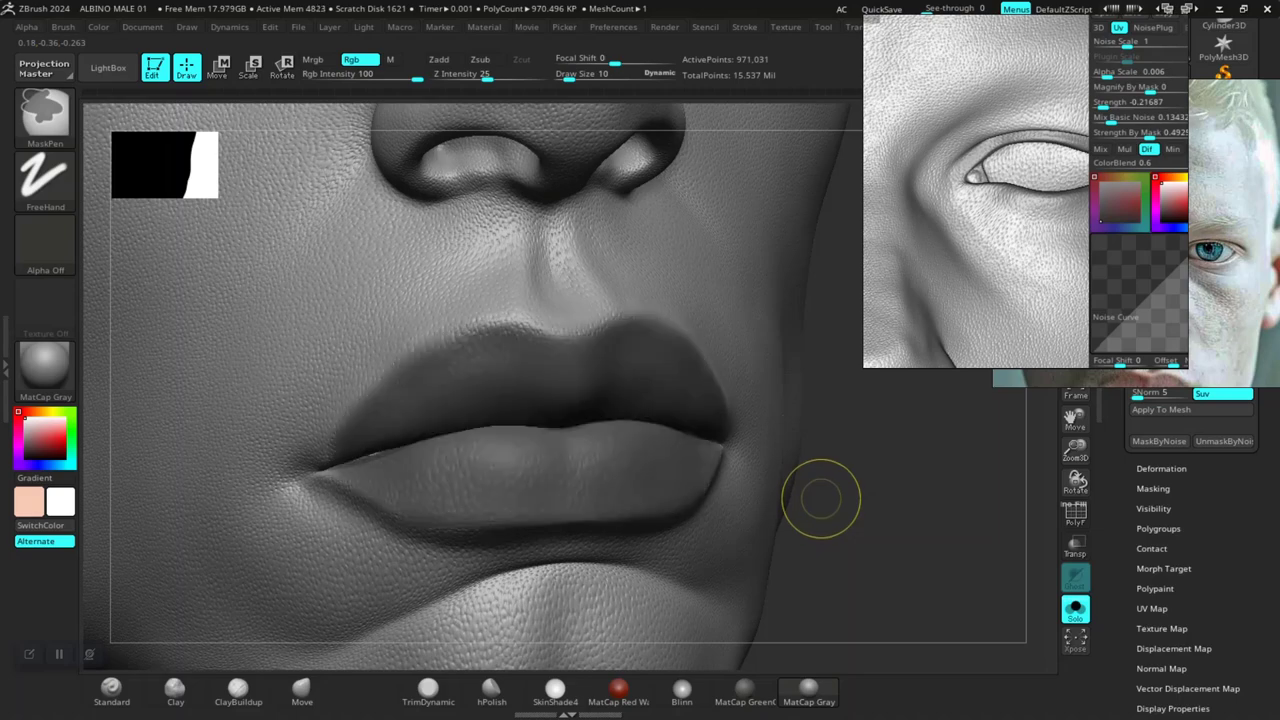
# Try masking the face by noise, check the result around the nose and mouth, and undo it
pyautogui.moveTo(909, 535)
pyautogui.keyDown('alt'); pyautogui.mouseDown()
pyautogui.moveTo(890, 480)
pyautogui.moveTo(845, 503)
pyautogui.mouseUp(); pyautogui.keyUp('alt')
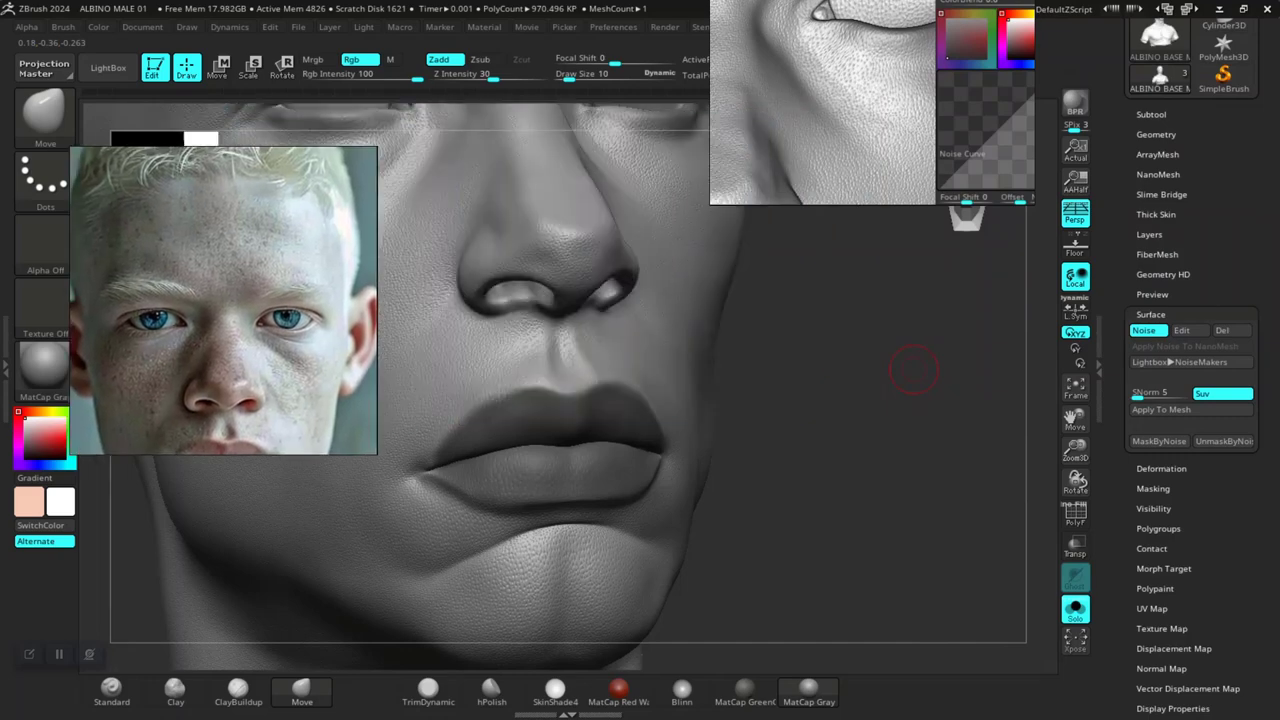
pyautogui.moveTo(783, 478); pyautogui.dragTo(784, 463)
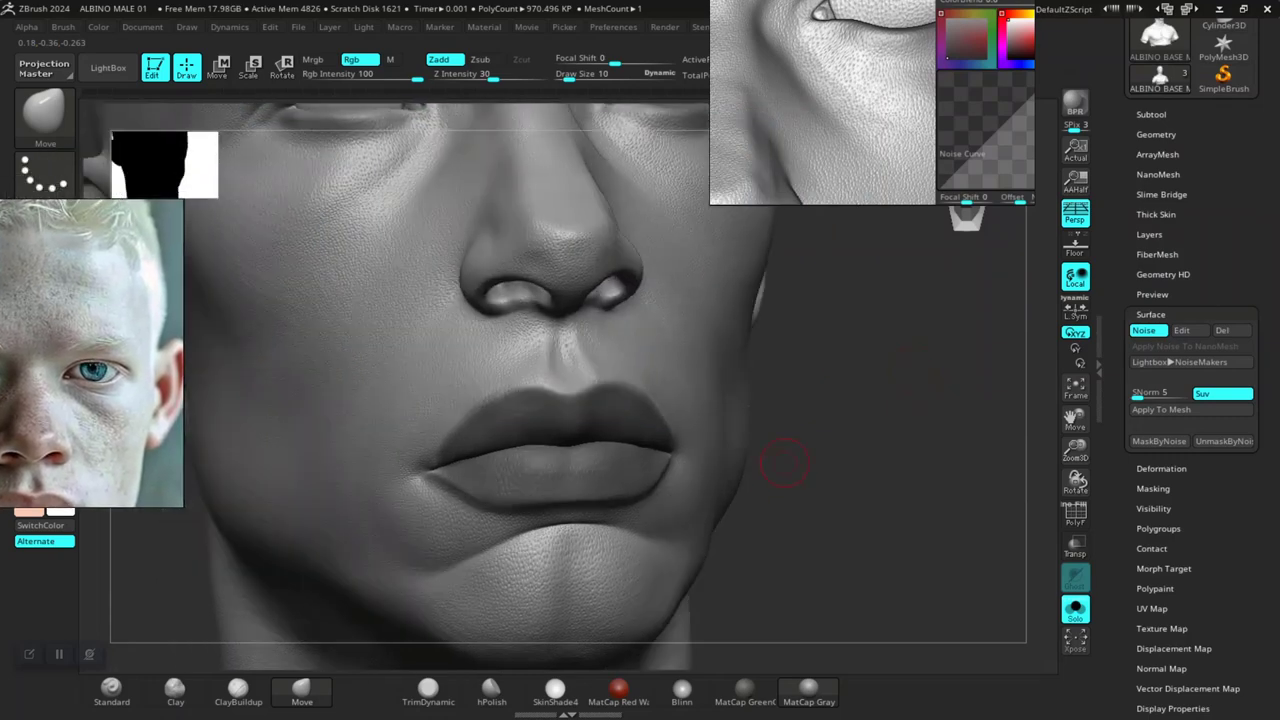
pyautogui.keyDown('alt'); pyautogui.moveTo(899, 514); pyautogui.dragTo(916, 465); pyautogui.keyUp('alt')
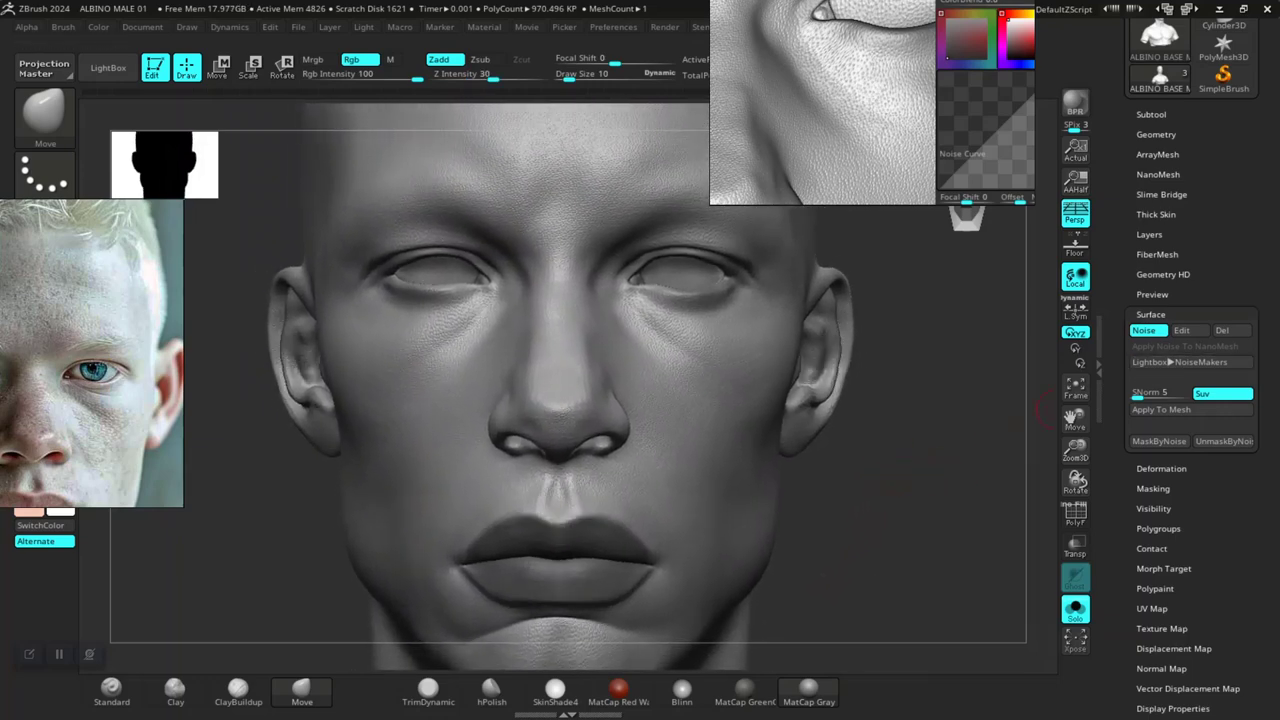
pyautogui.keyDown('alt'); pyautogui.moveTo(903, 501); pyautogui.dragTo(1026, 496); pyautogui.keyUp('alt')
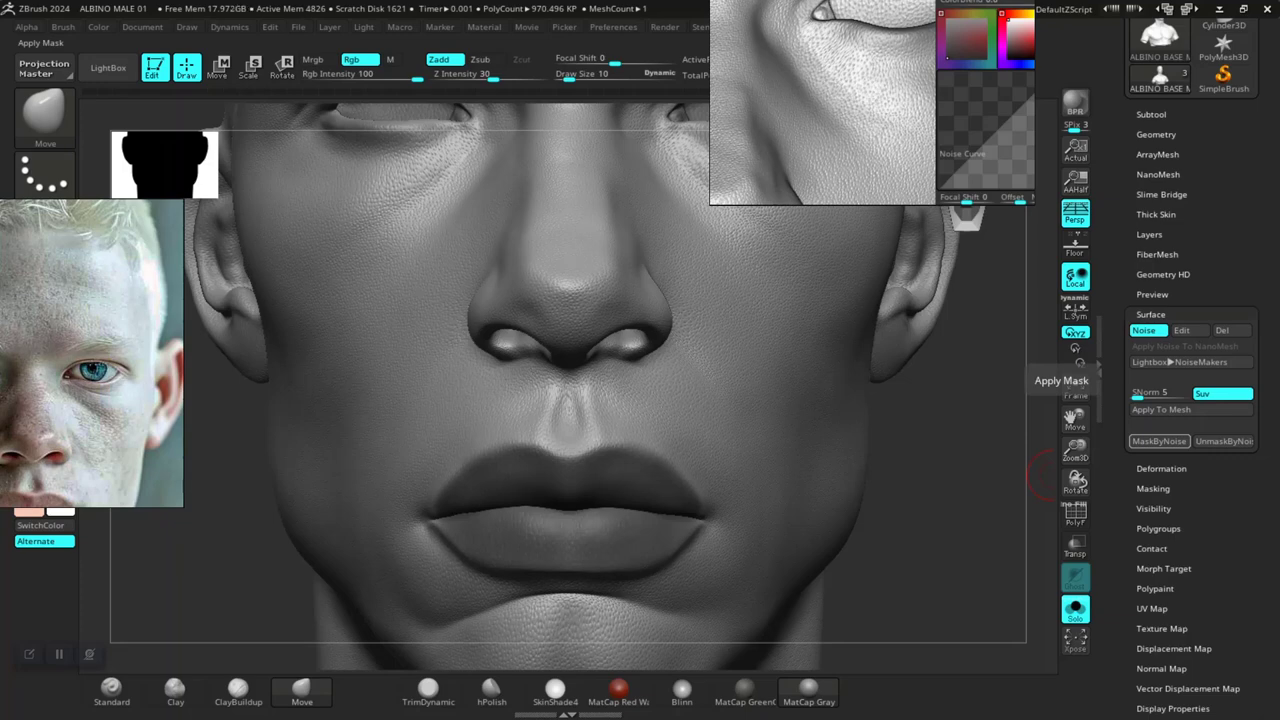
pyautogui.click(1160, 441)
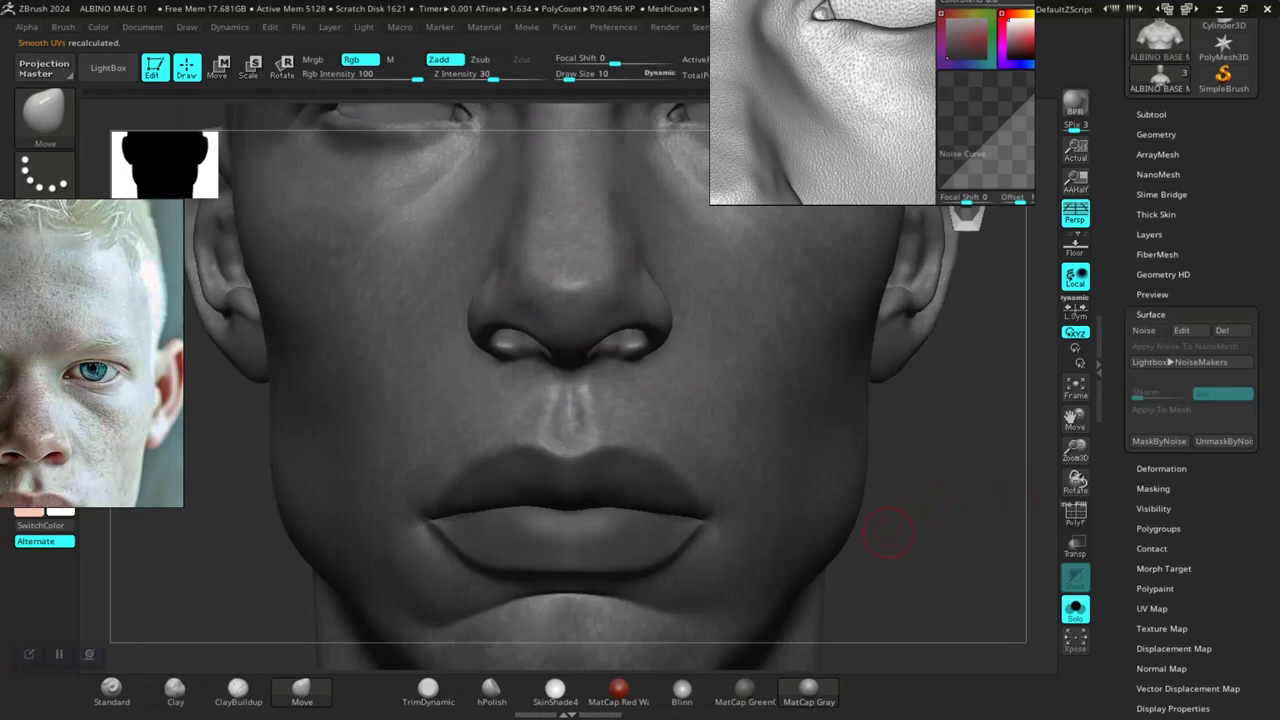
pyautogui.moveTo(899, 559); pyautogui.dragTo(852, 446)
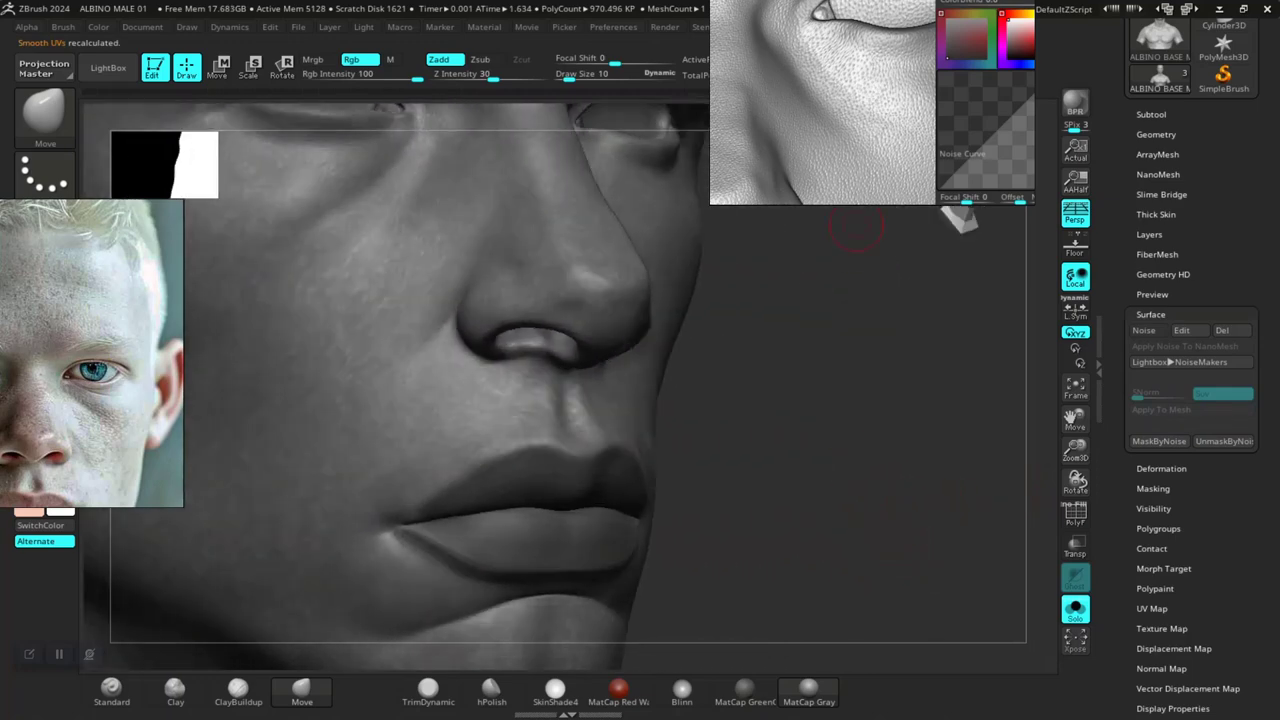
pyautogui.moveTo(843, 214); pyautogui.dragTo(857, 386)
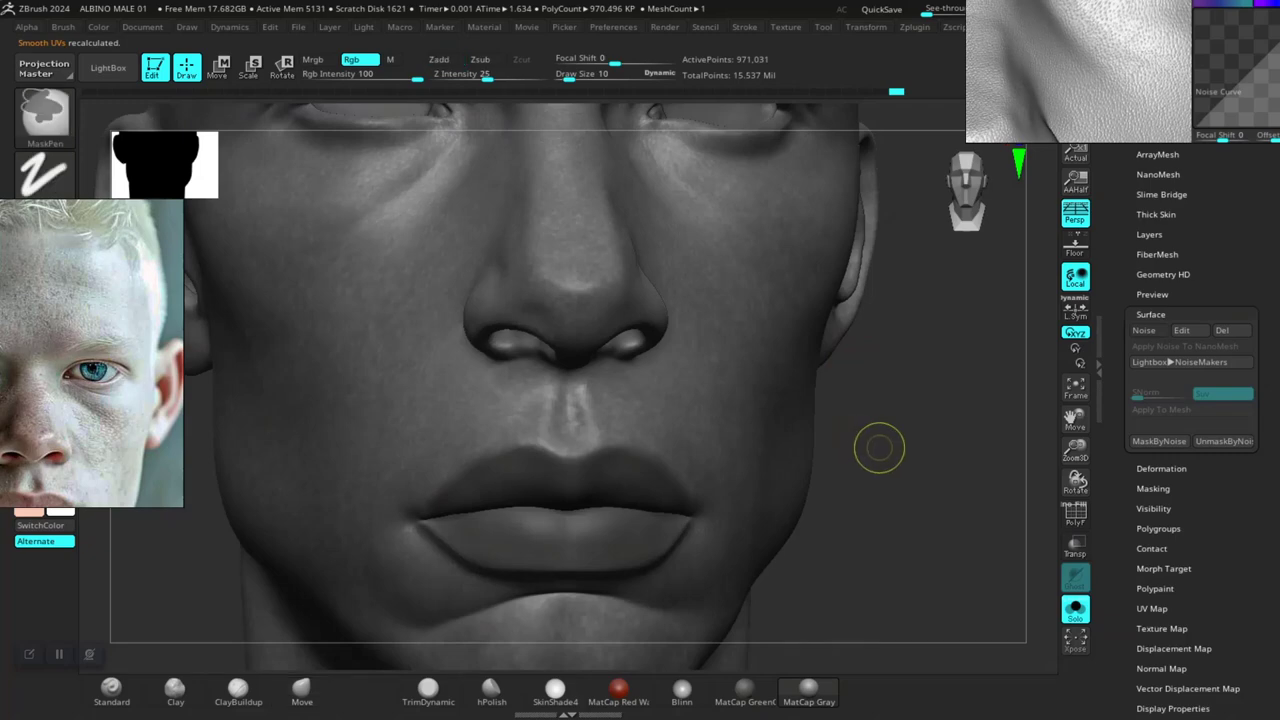
pyautogui.hotkey('ctrl', 'z')
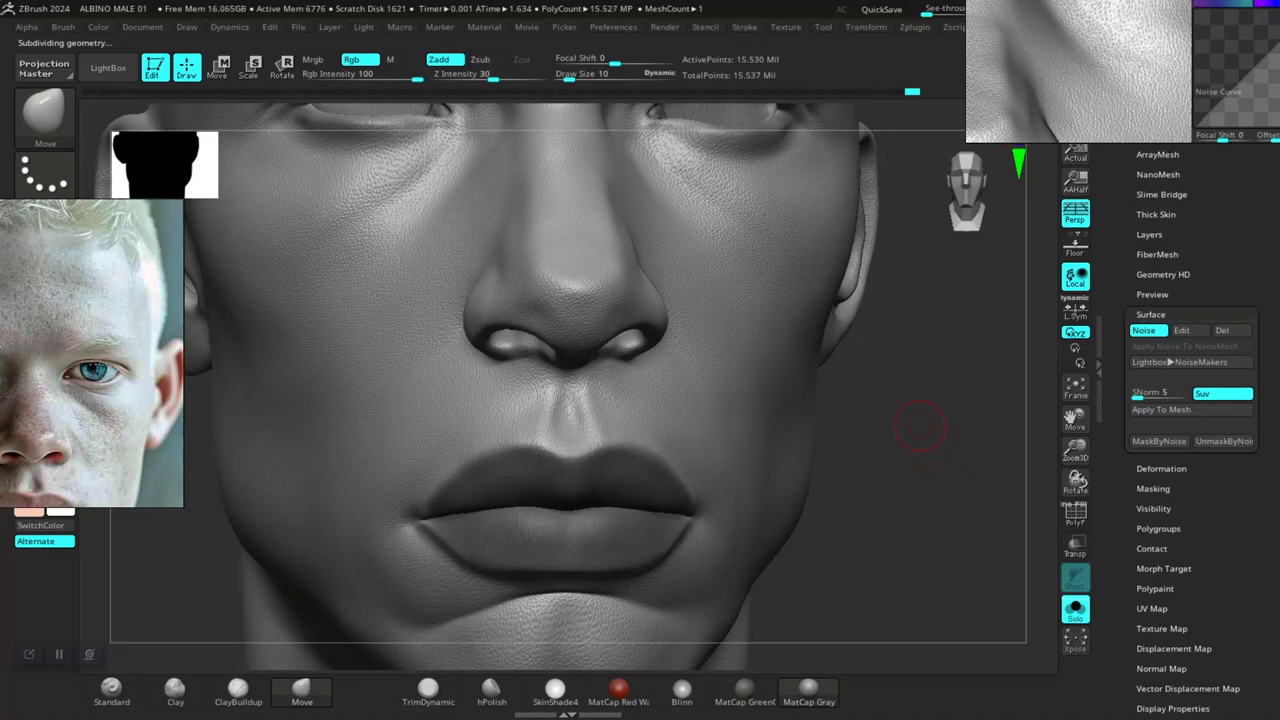
# Raise the bust to its 15.530-million-point subdivision level and try masking it by noise, undoing only the mask
pyautogui.keyDown('alt'); pyautogui.moveTo(888, 497); pyautogui.dragTo(915, 546); pyautogui.keyUp('alt')
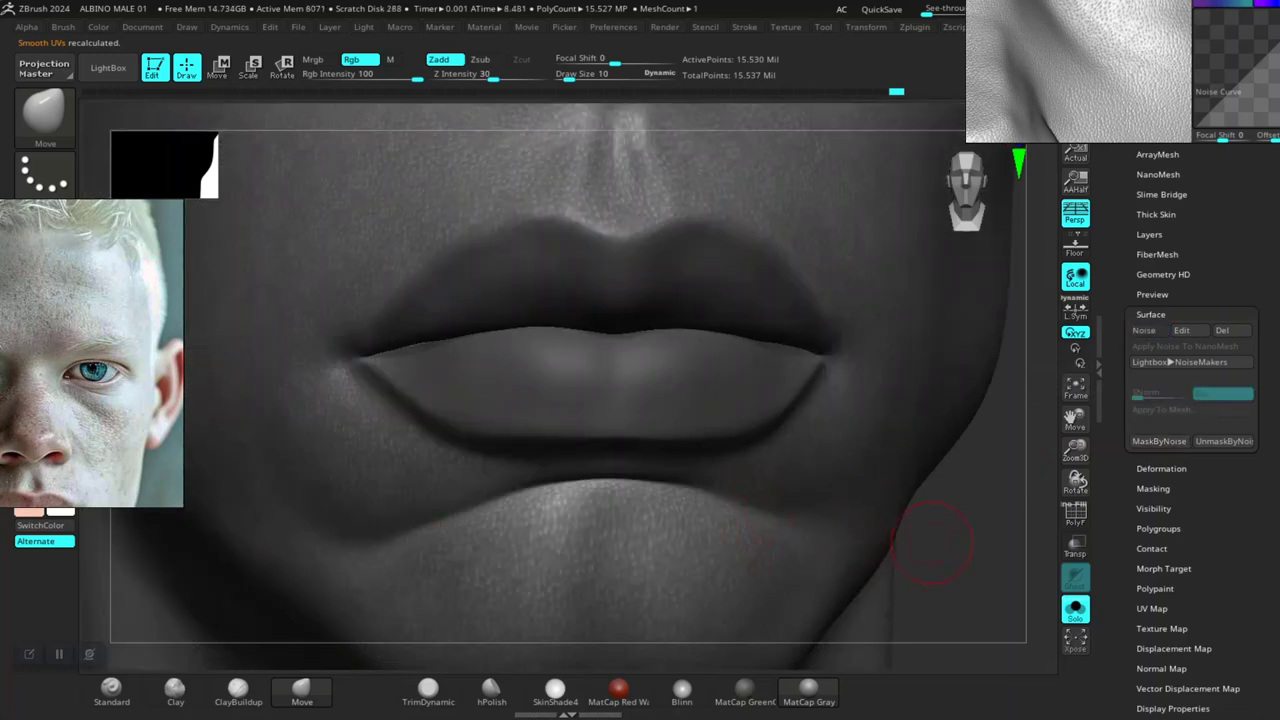
pyautogui.moveTo(932, 540)
pyautogui.mouseDown()
pyautogui.moveTo(914, 522)
pyautogui.moveTo(960, 560)
pyautogui.moveTo(871, 543)
pyautogui.moveTo(810, 465)
pyautogui.moveTo(908, 514)
pyautogui.moveTo(930, 580)
pyautogui.mouseUp()
pyautogui.moveTo(890, 495)
pyautogui.keyDown('alt'); pyautogui.mouseDown()
pyautogui.moveTo(931, 563)
pyautogui.moveTo(955, 553)
pyautogui.mouseUp(); pyautogui.keyUp('alt')
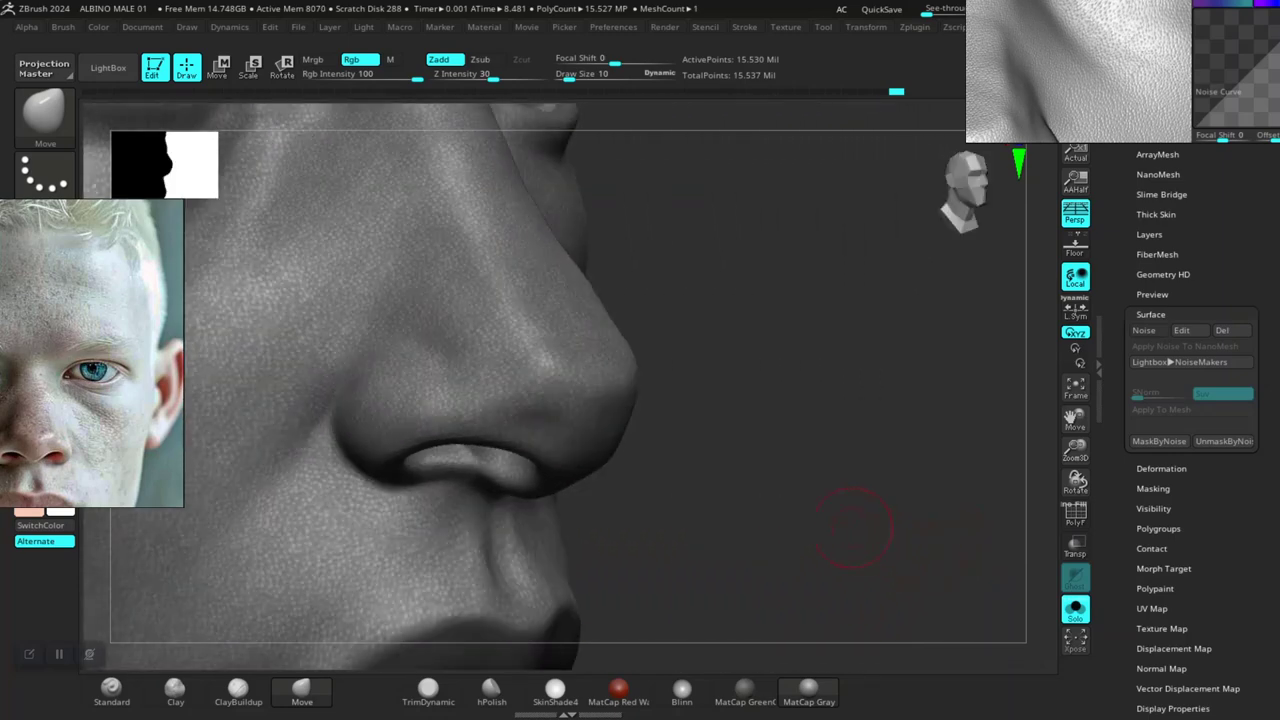
pyautogui.moveTo(853, 527); pyautogui.dragTo(880, 485)
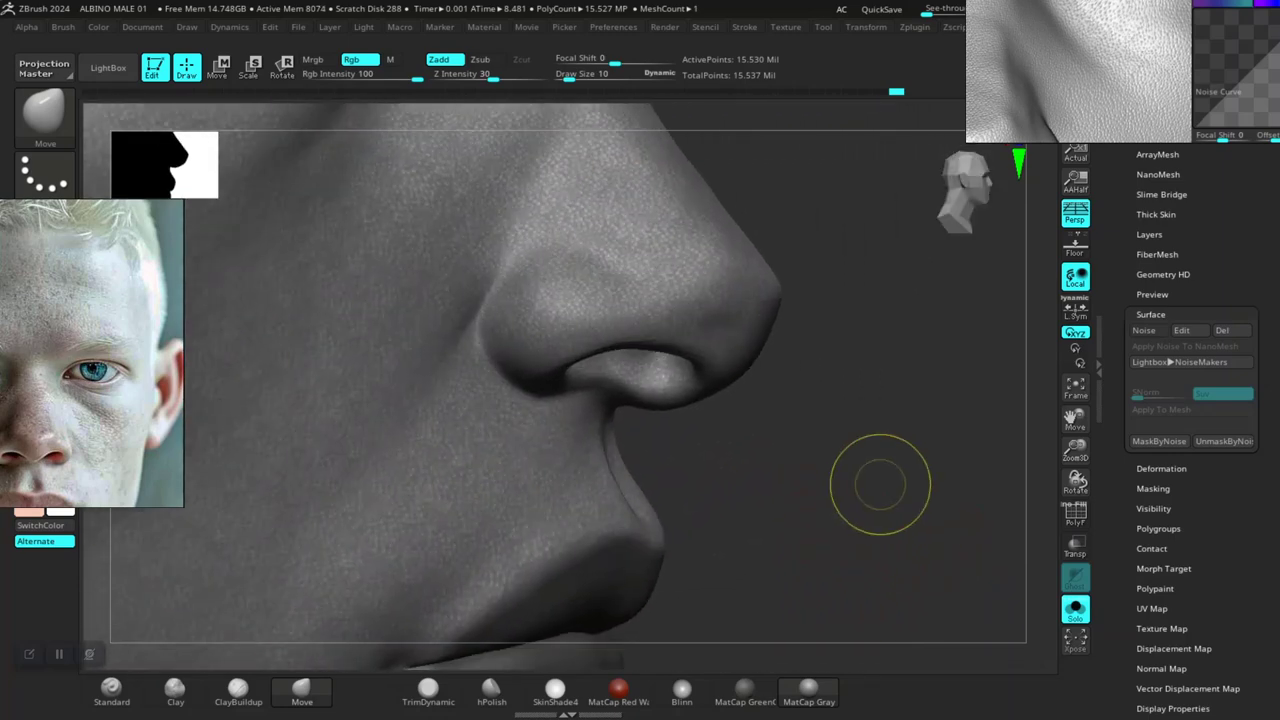
pyautogui.press('ctrl')
pyautogui.hotkey('ctrl', 'z')
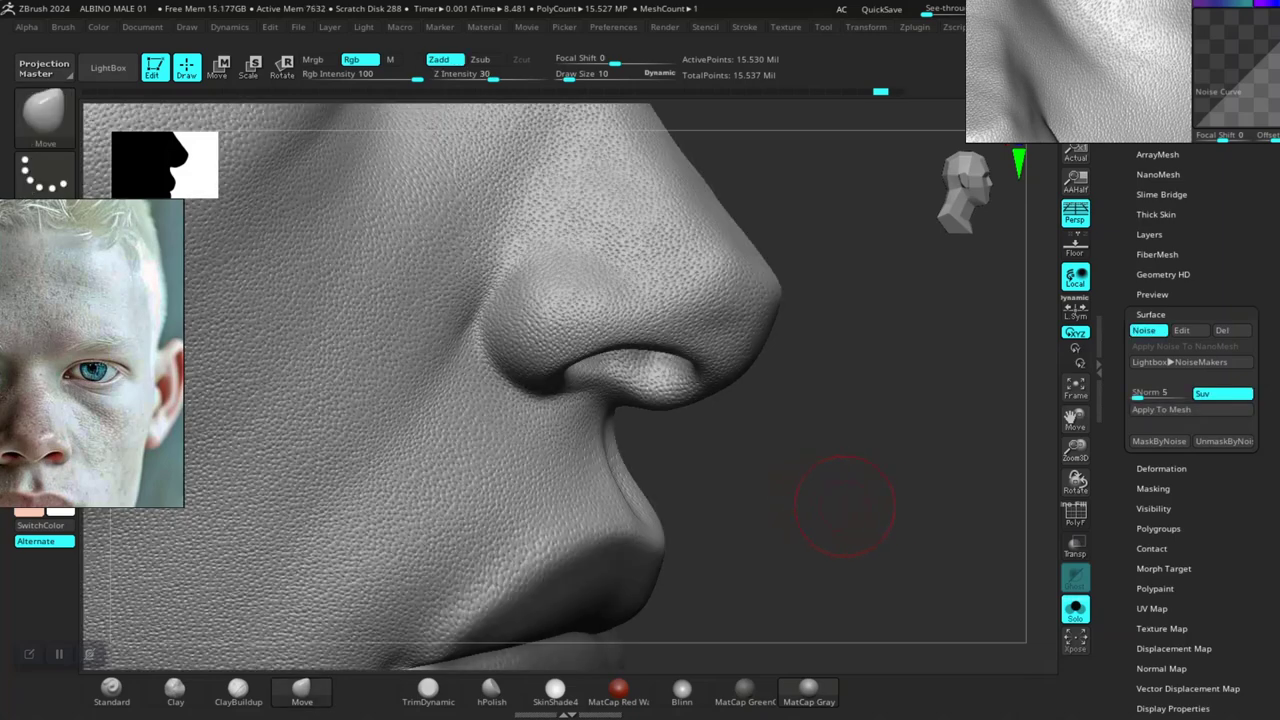
# Set SNorm to 0, apply the pore noise to the mesh, and check the result around the lips and on the whole bust
pyautogui.click(1158, 393)
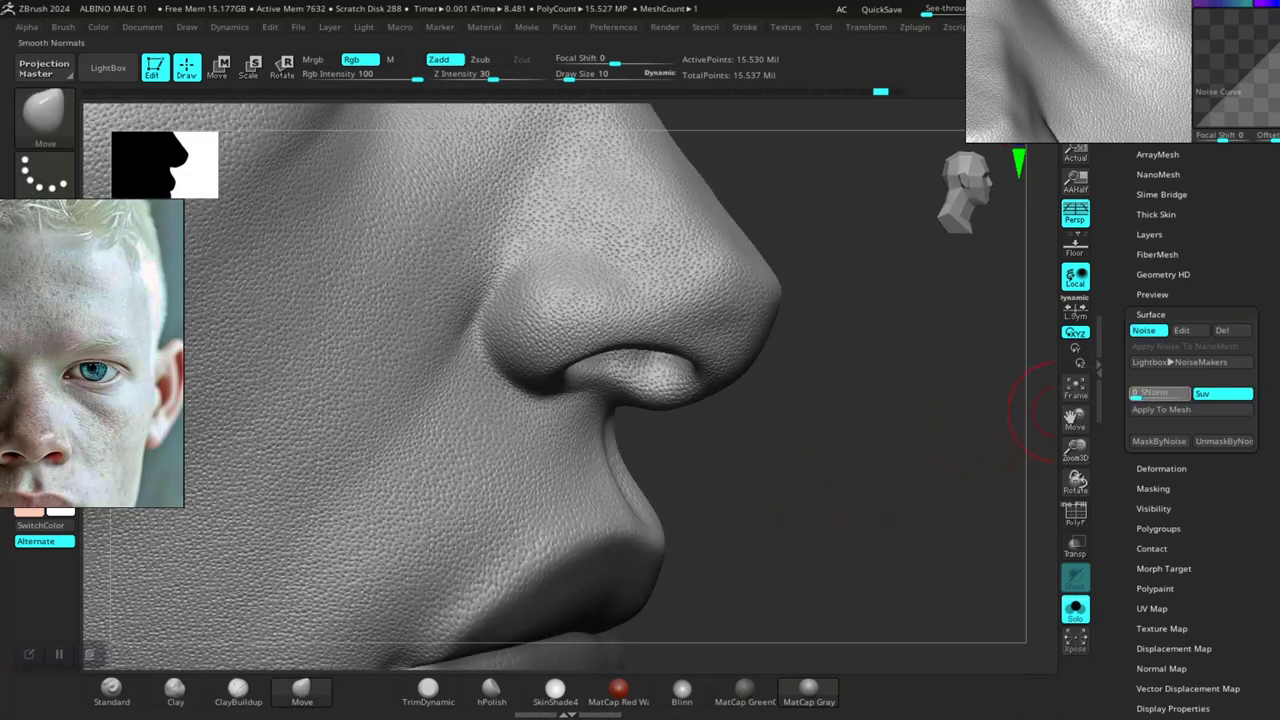
pyautogui.write('0')
pyautogui.press('Return')
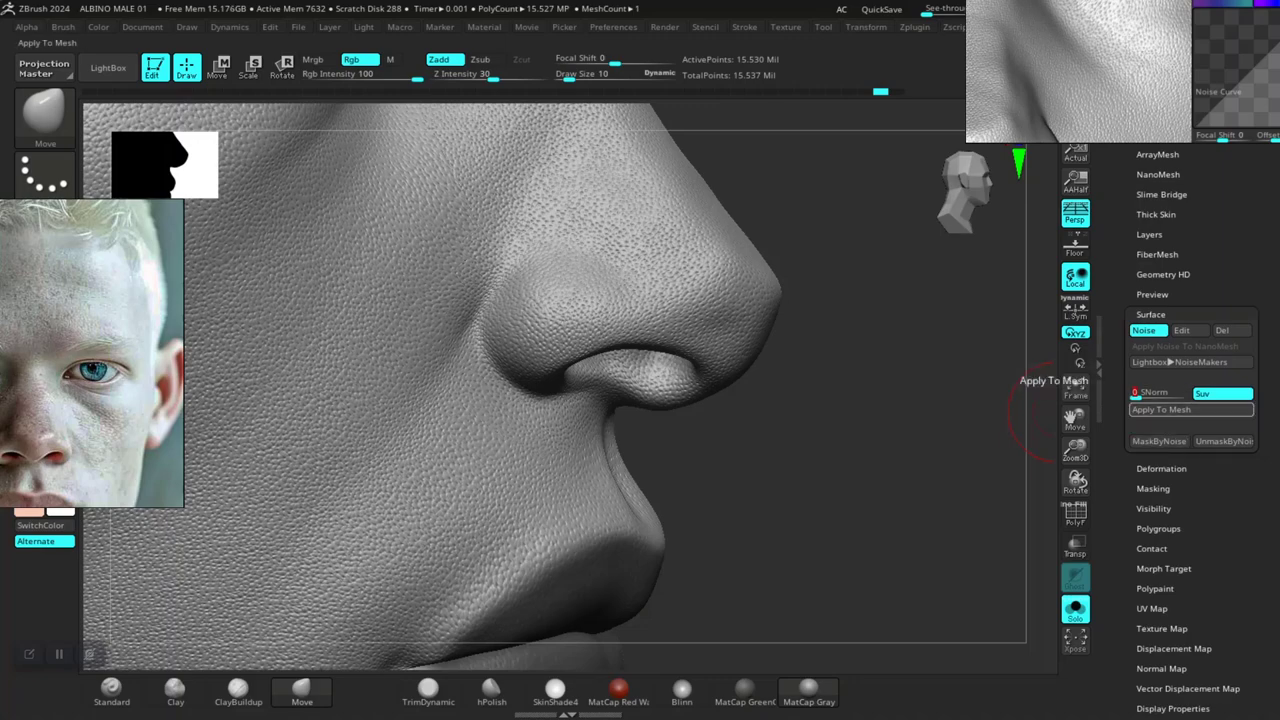
pyautogui.moveTo(886, 512); pyautogui.dragTo(1012, 460)
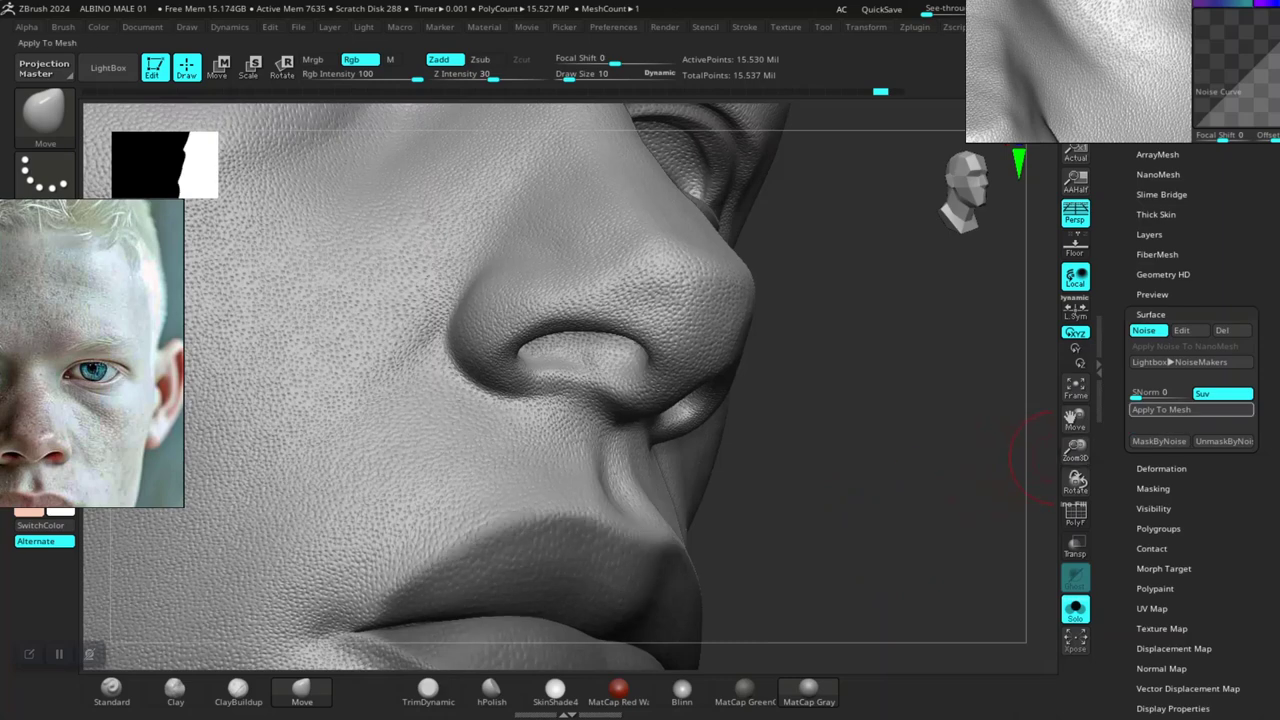
pyautogui.click(1190, 409)
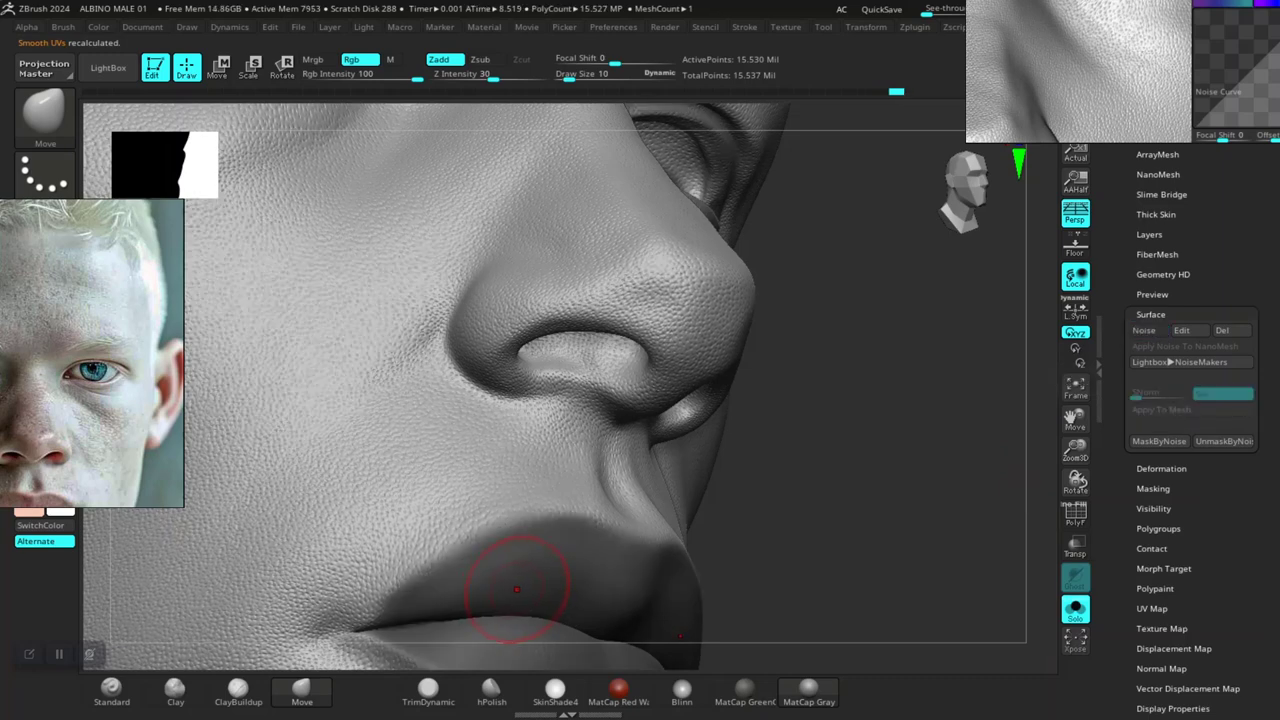
pyautogui.keyDown('alt'); pyautogui.moveTo(808, 523); pyautogui.dragTo(820, 396); pyautogui.keyUp('alt')
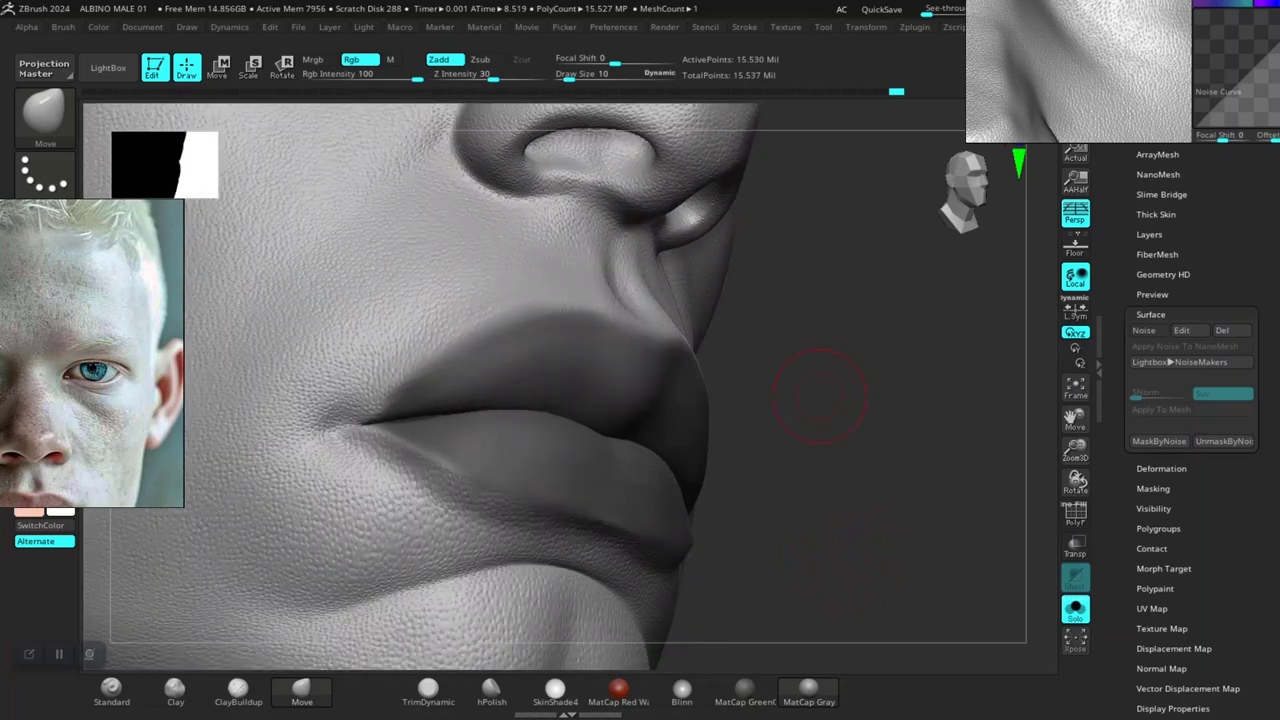
pyautogui.moveTo(862, 490)
pyautogui.mouseDown()
pyautogui.moveTo(843, 494)
pyautogui.moveTo(877, 602)
pyautogui.moveTo(900, 556)
pyautogui.moveTo(886, 543)
pyautogui.mouseUp()
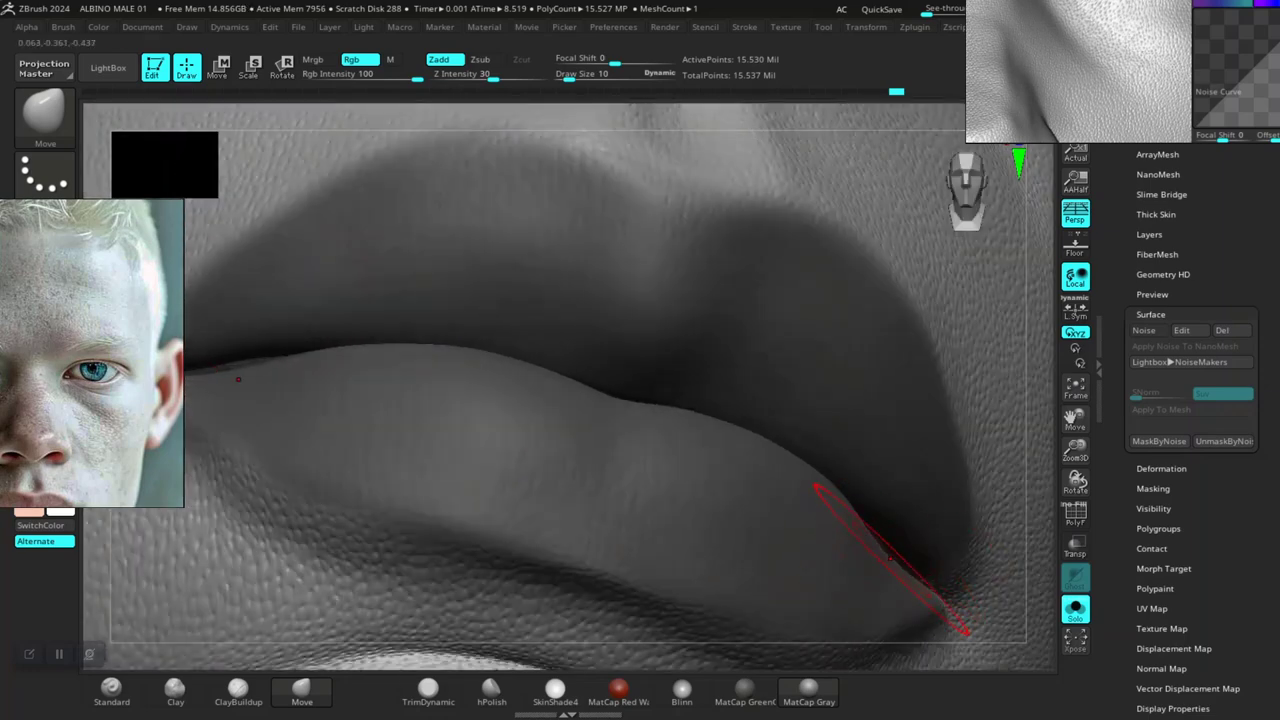
pyautogui.press('f')
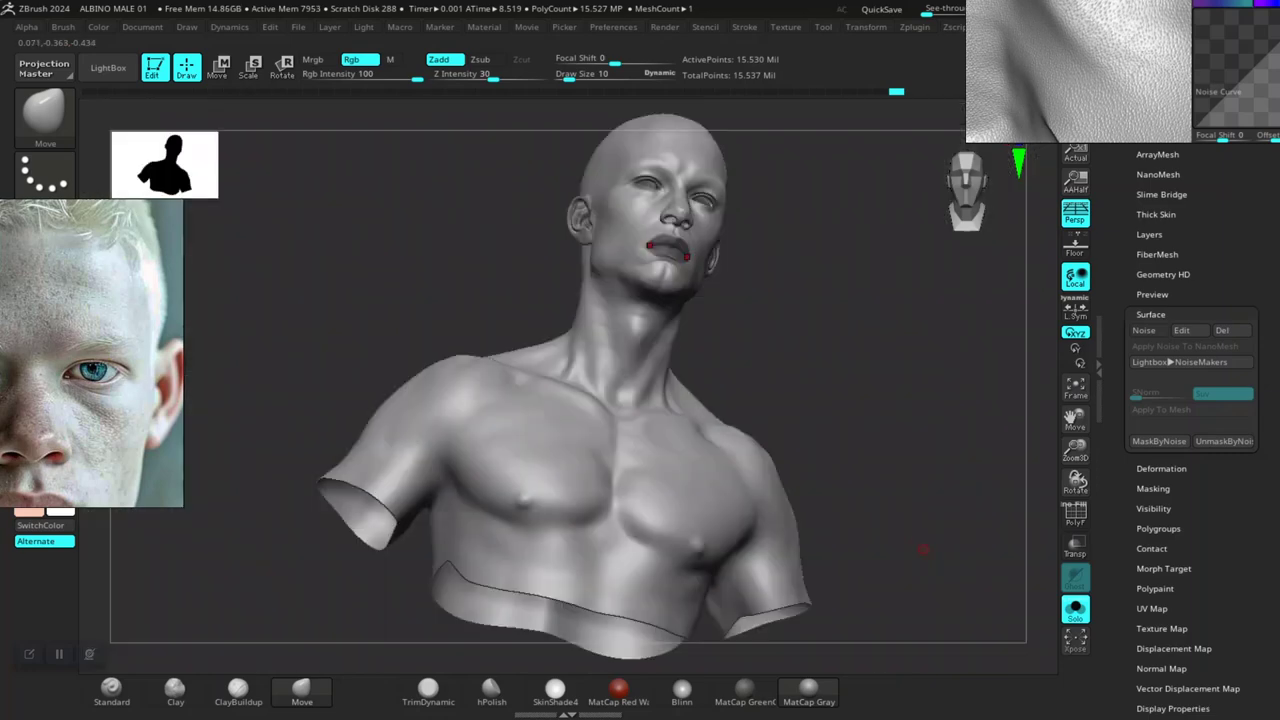
pyautogui.moveTo(886, 543)
pyautogui.mouseDown()
pyautogui.moveTo(945, 560)
pyautogui.moveTo(890, 545)
pyautogui.mouseUp()
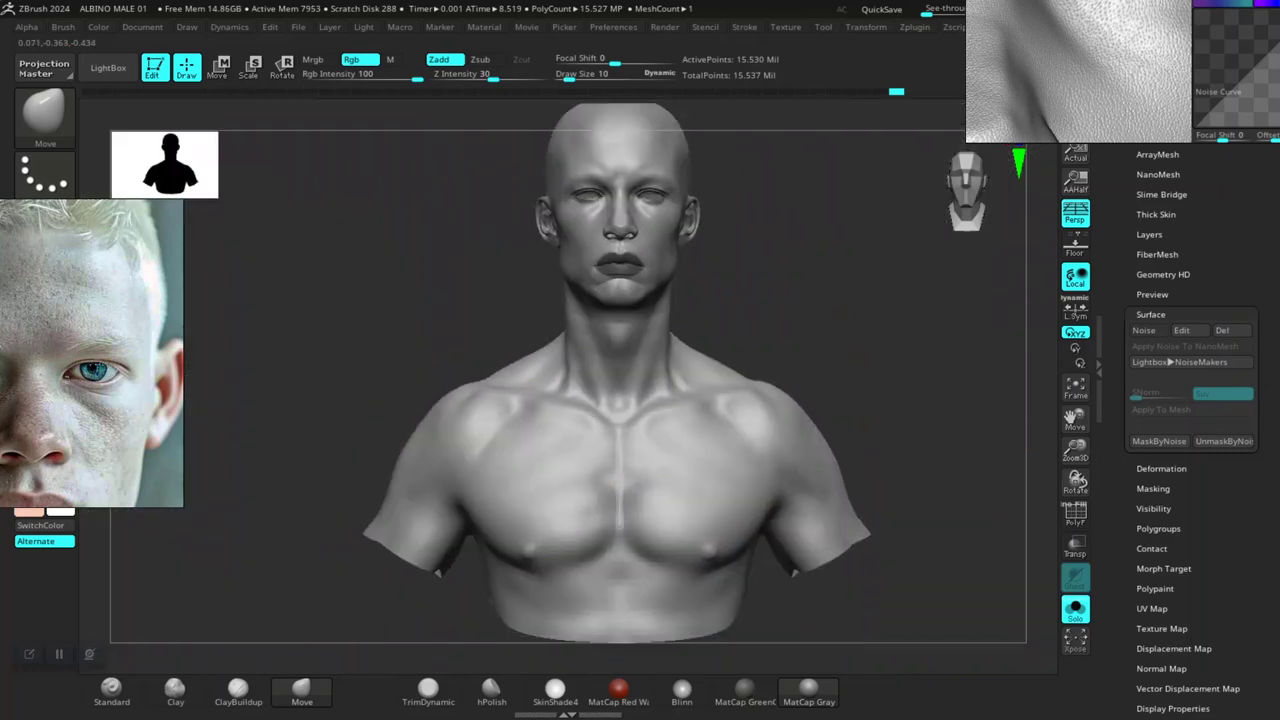
# Examine the applied pore detail closely around the lips, nose and chin from the front and at an angle
pyautogui.keyDown('alt'); pyautogui.moveTo(900, 400); pyautogui.dragTo(877, 602); pyautogui.keyUp('alt')
pyautogui.keyDown('alt'); pyautogui.moveTo(877, 440); pyautogui.dragTo(900, 600); pyautogui.keyUp('alt')
pyautogui.keyDown('alt'); pyautogui.moveTo(930, 260); pyautogui.dragTo(919, 455); pyautogui.keyUp('alt')
pyautogui.moveTo(940, 340)
pyautogui.keyDown('alt'); pyautogui.mouseDown()
pyautogui.moveTo(952, 427)
pyautogui.moveTo(923, 526)
pyautogui.mouseUp(); pyautogui.keyUp('alt')
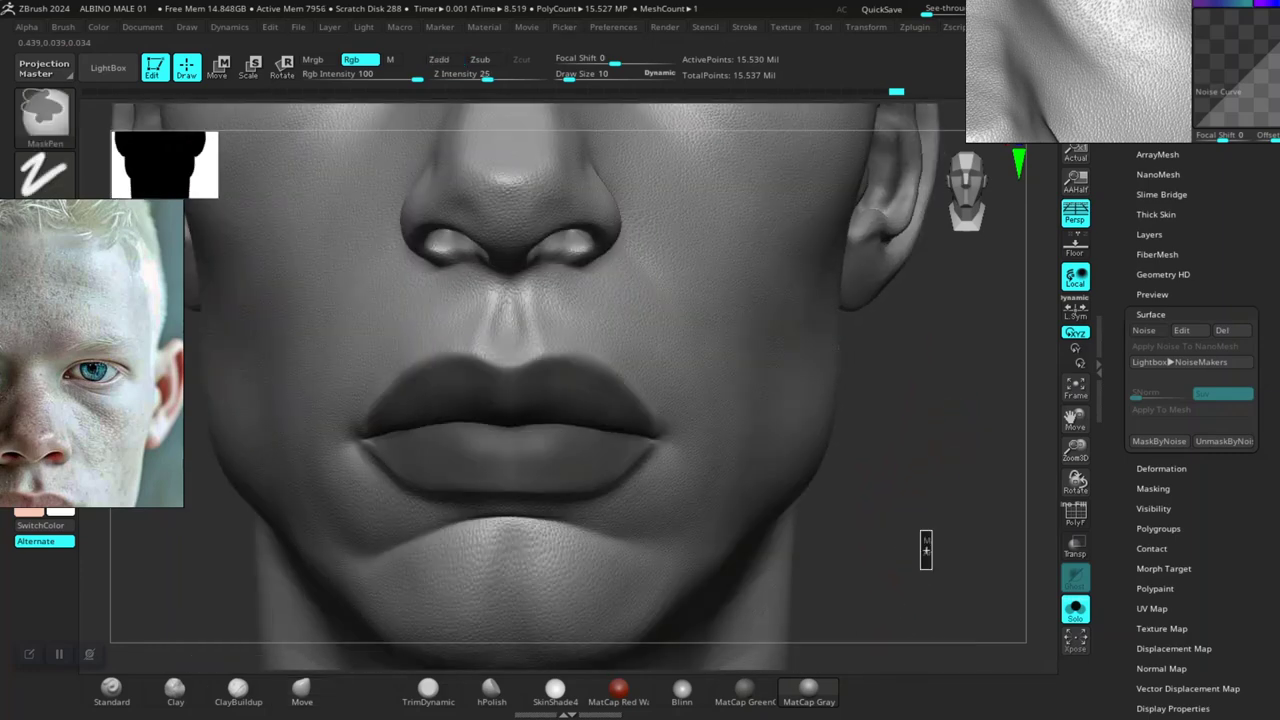
pyautogui.moveTo(902, 571); pyautogui.dragTo(895, 330)
pyautogui.keyDown('alt'); pyautogui.moveTo(895, 330); pyautogui.dragTo(915, 569); pyautogui.keyUp('alt')
pyautogui.moveTo(998, 375)
pyautogui.keyDown('alt'); pyautogui.mouseDown()
pyautogui.moveTo(855, 605)
pyautogui.moveTo(862, 425)
pyautogui.mouseUp(); pyautogui.keyUp('alt')
pyautogui.moveTo(928, 525); pyautogui.dragTo(886, 522)
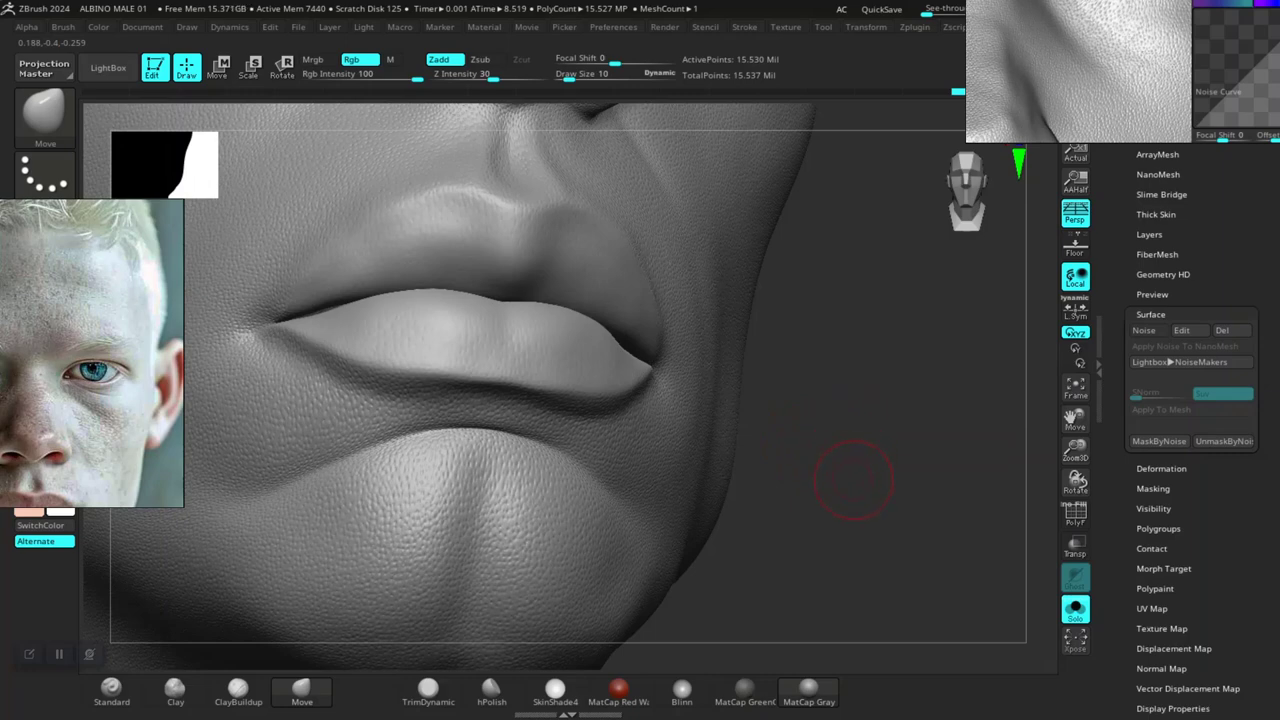
# Inspect the pore detail on the cheek, neck and eye area, then on the face in profile
pyautogui.moveTo(874, 503)
pyautogui.mouseDown()
pyautogui.moveTo(806, 472)
pyautogui.moveTo(837, 491)
pyautogui.moveTo(805, 529)
pyautogui.moveTo(846, 474)
pyautogui.moveTo(880, 330)
pyautogui.mouseUp()
pyautogui.moveTo(880, 400)
pyautogui.mouseDown()
pyautogui.moveTo(890, 450)
pyautogui.moveTo(905, 320)
pyautogui.mouseUp()
pyautogui.moveTo(905, 430); pyautogui.dragTo(919, 489)
pyautogui.keyDown('alt'); pyautogui.moveTo(905, 340); pyautogui.dragTo(885, 600); pyautogui.keyUp('alt')
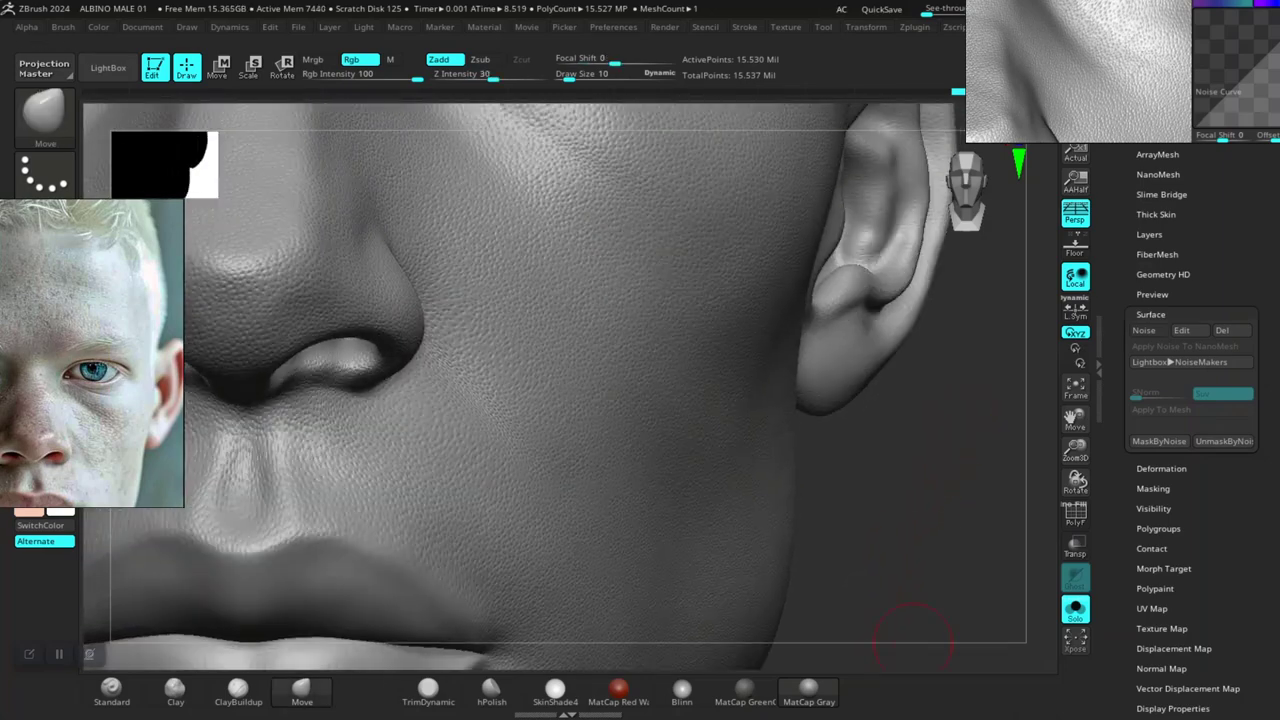
pyautogui.moveTo(990, 545); pyautogui.dragTo(777, 340)
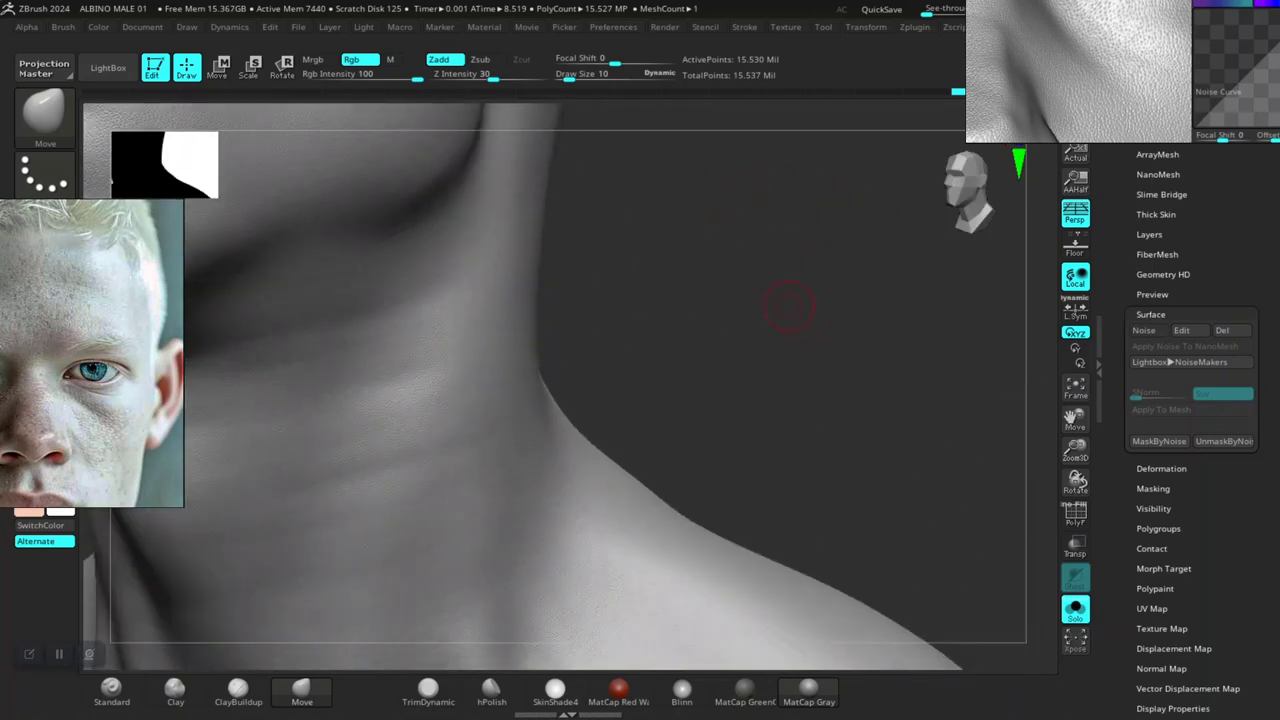
pyautogui.moveTo(732, 272); pyautogui.dragTo(907, 395)
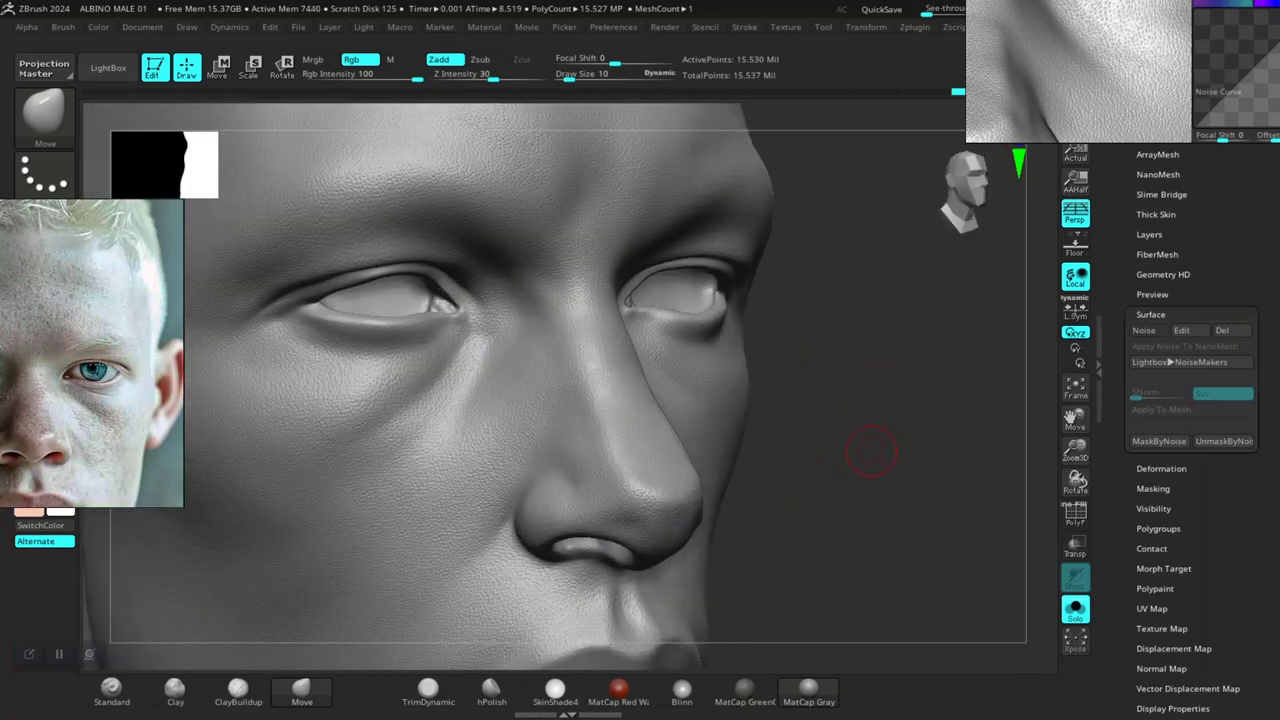
pyautogui.moveTo(840, 490); pyautogui.dragTo(935, 482)
# Undo the application of the pore noise to the mesh so the surface noise is editable again
pyautogui.press('ctrl')
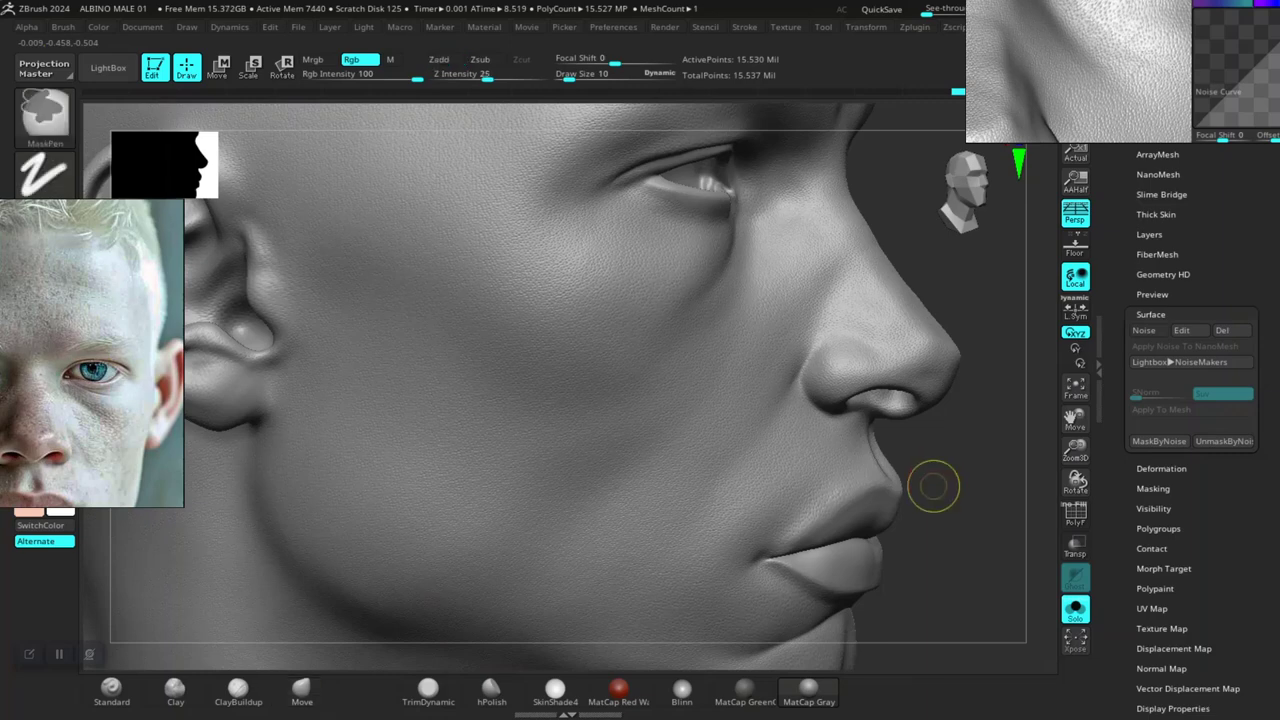
pyautogui.hotkey('ctrl', 'z')
pyautogui.press('ctrl')
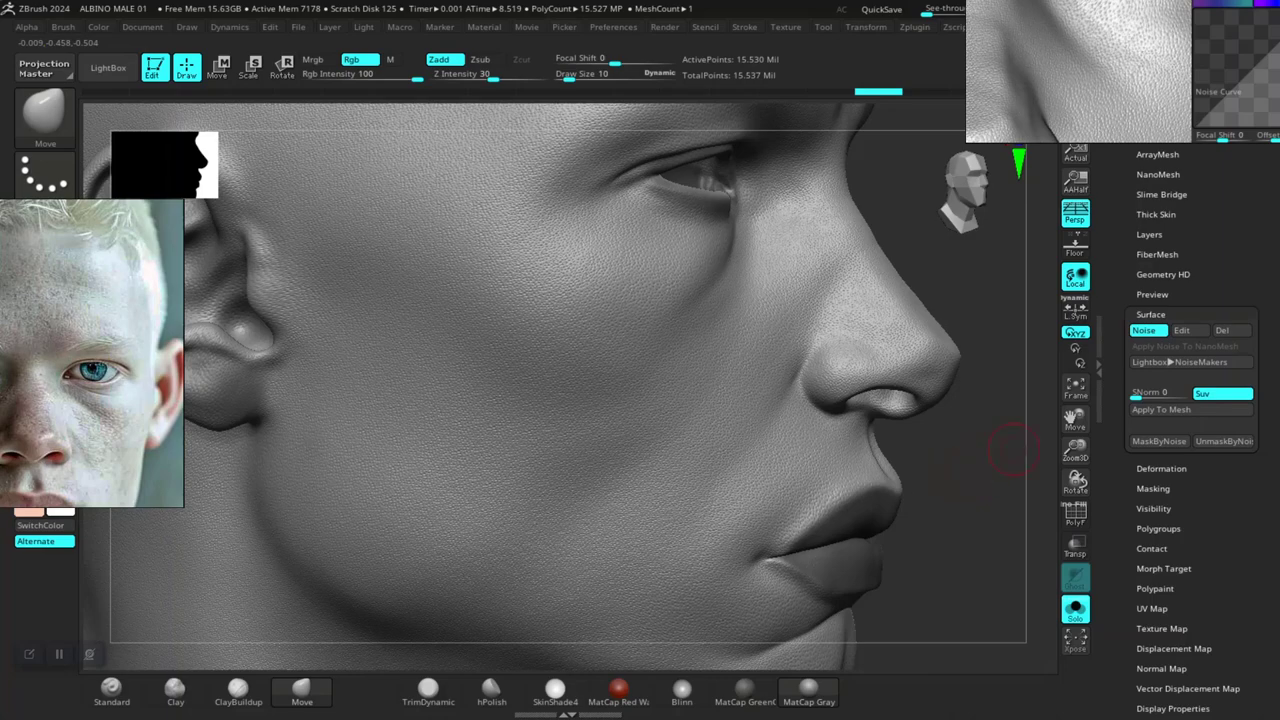
# Edit the surface noise in NoiseMaker and set its Strength to -0.5
pyautogui.click(1182, 330)
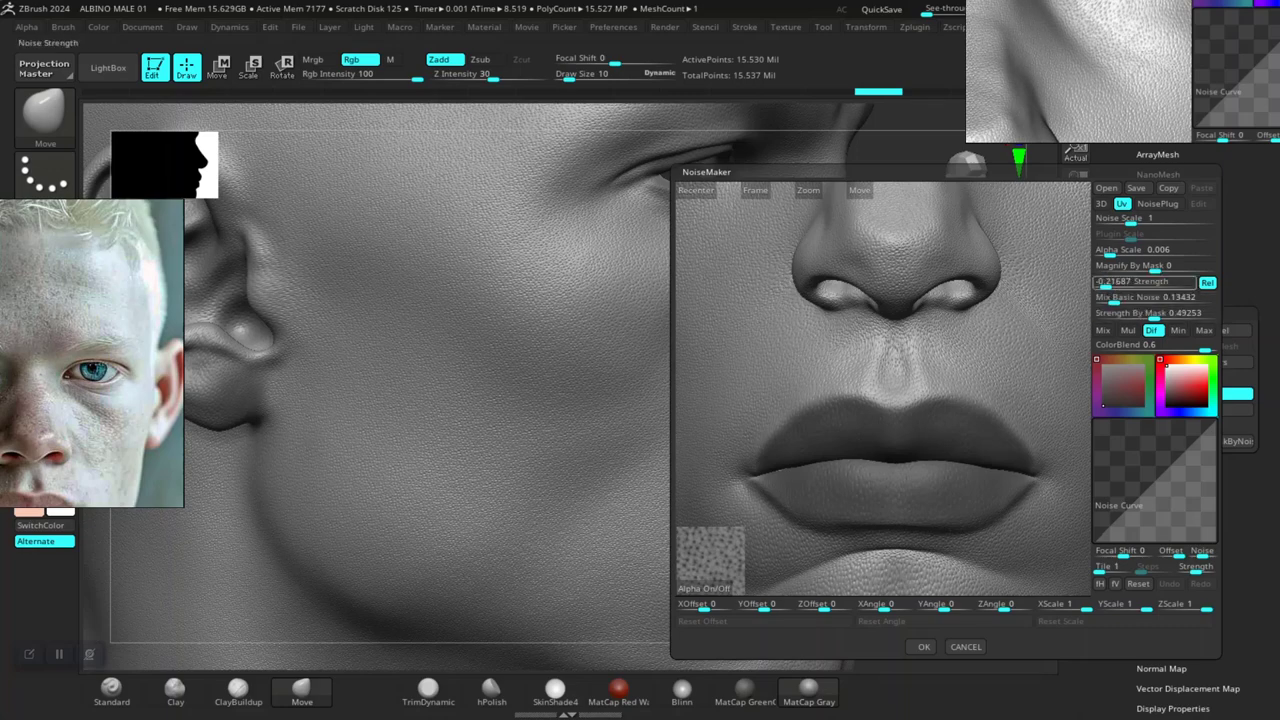
pyautogui.moveTo(1107, 285); pyautogui.dragTo(1101, 286)
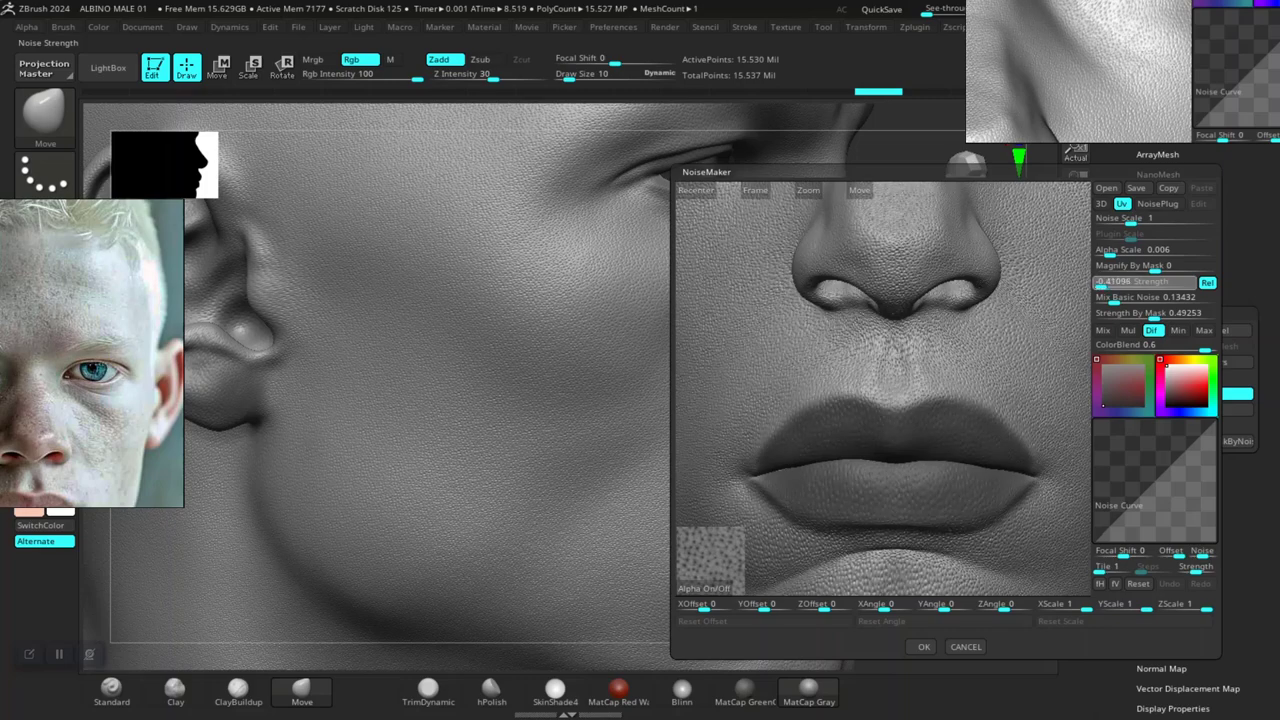
pyautogui.click(1101, 285)
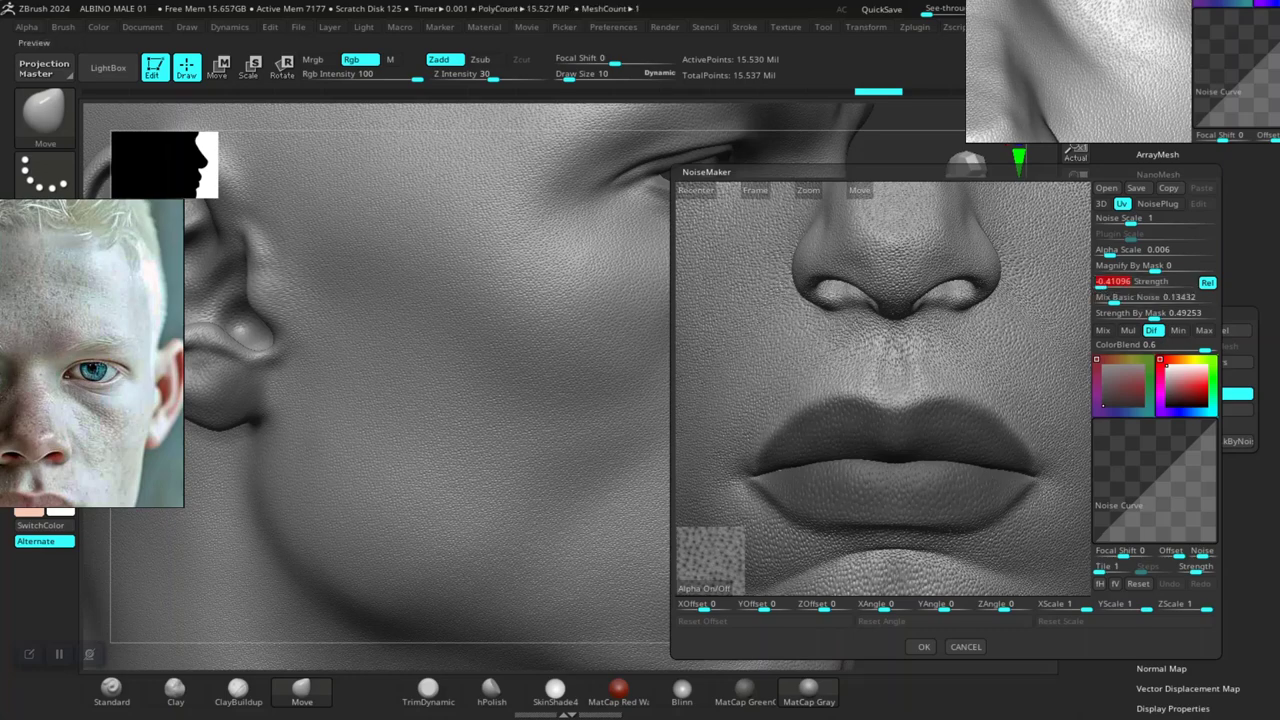
pyautogui.write('-0.5')
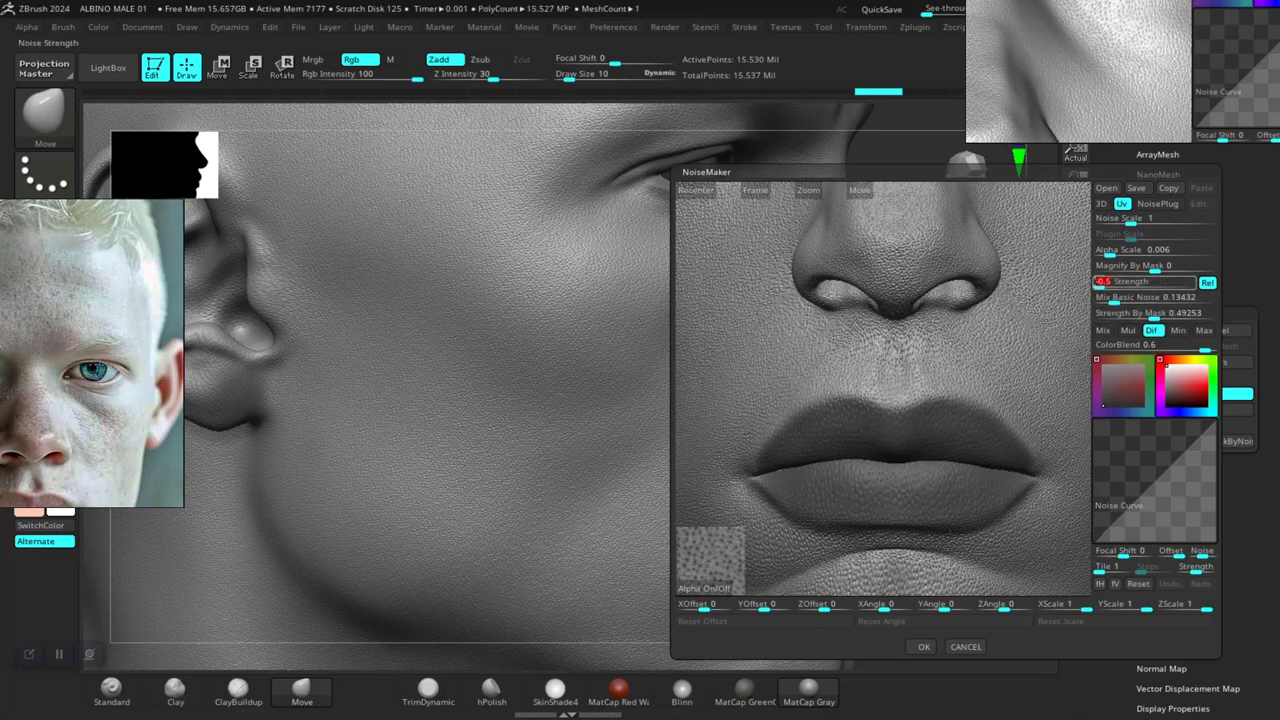
pyautogui.press('Return')
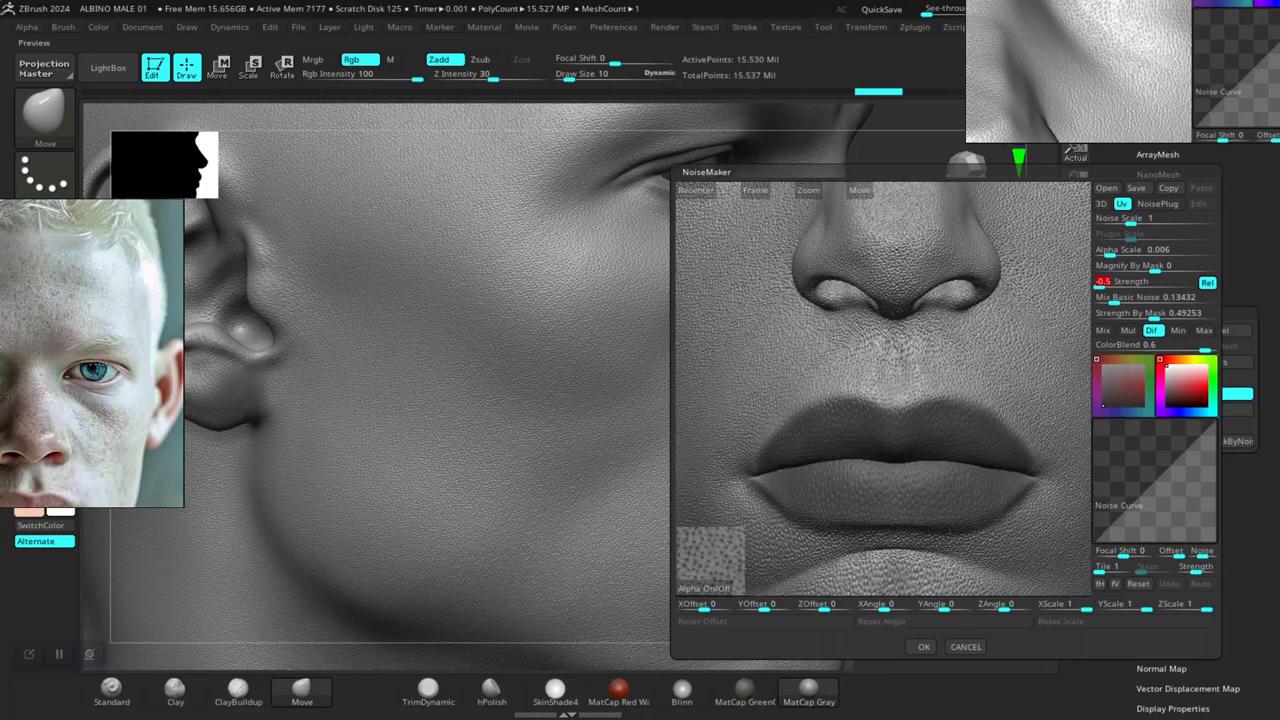
# Preview the stronger noise around the nose, accept it, apply it to the mesh, and check the pores on the face
pyautogui.keyDown('alt'); pyautogui.moveTo(885, 330); pyautogui.dragTo(892, 497); pyautogui.keyUp('alt')
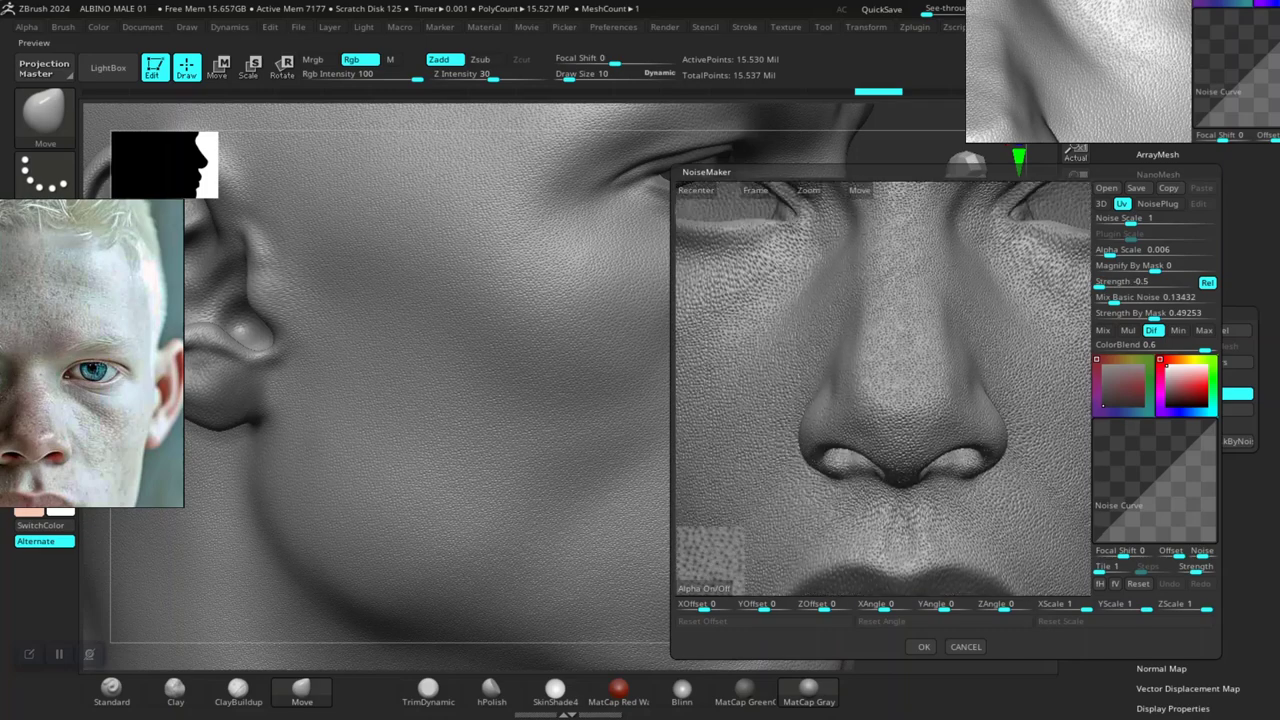
pyautogui.moveTo(818, 345); pyautogui.dragTo(826, 251)
pyautogui.click(923, 646)
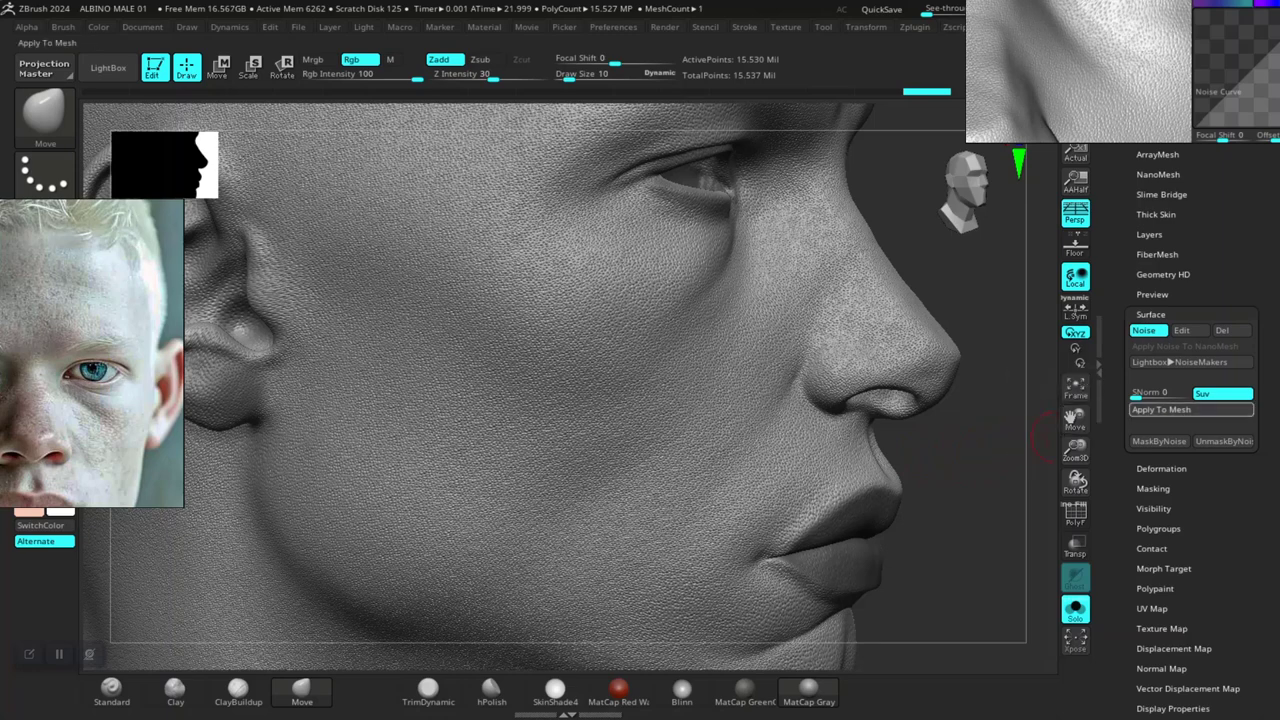
pyautogui.click(1161, 409)
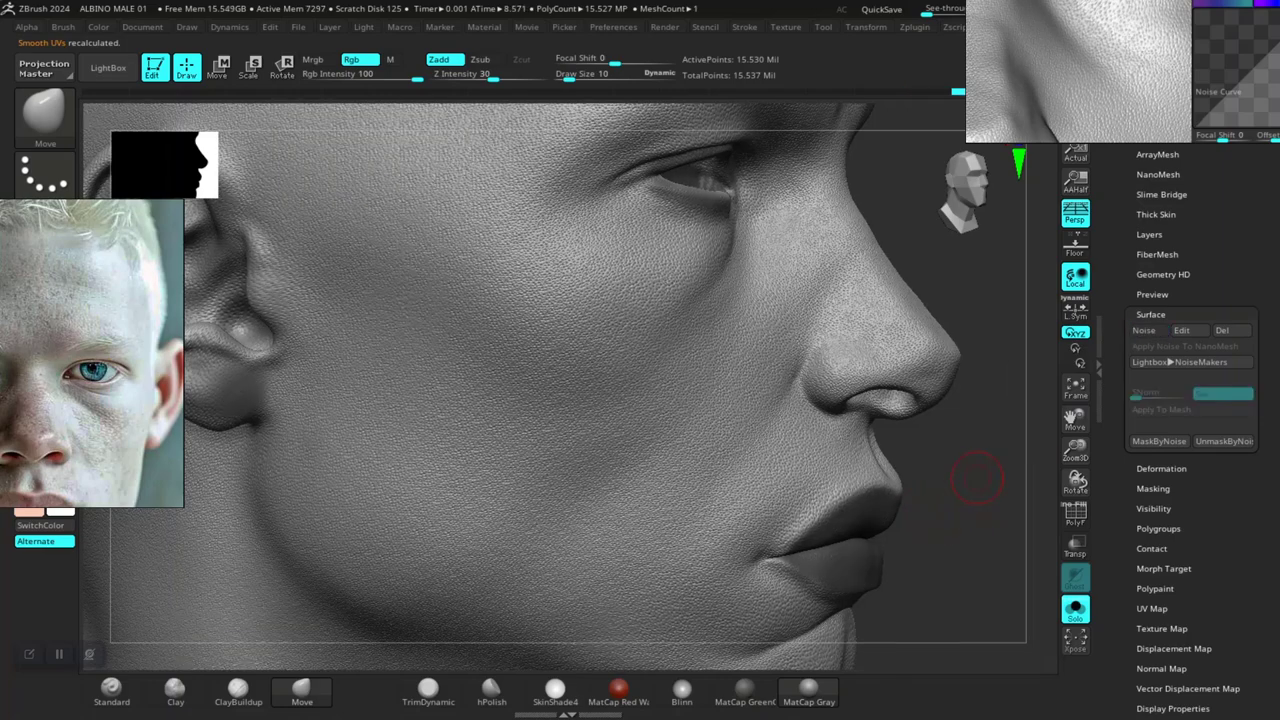
pyautogui.moveTo(977, 480)
pyautogui.mouseDown()
pyautogui.moveTo(900, 519)
pyautogui.moveTo(814, 520)
pyautogui.moveTo(825, 320)
pyautogui.moveTo(866, 516)
pyautogui.moveTo(814, 489)
pyautogui.moveTo(840, 461)
pyautogui.moveTo(858, 503)
pyautogui.mouseUp()
pyautogui.press('ctrl')
pyautogui.moveTo(903, 291)
pyautogui.keyDown('alt'); pyautogui.mouseDown()
pyautogui.moveTo(893, 499)
pyautogui.moveTo(904, 483)
pyautogui.moveTo(871, 491)
pyautogui.moveTo(921, 513)
pyautogui.mouseUp(); pyautogui.keyUp('alt')
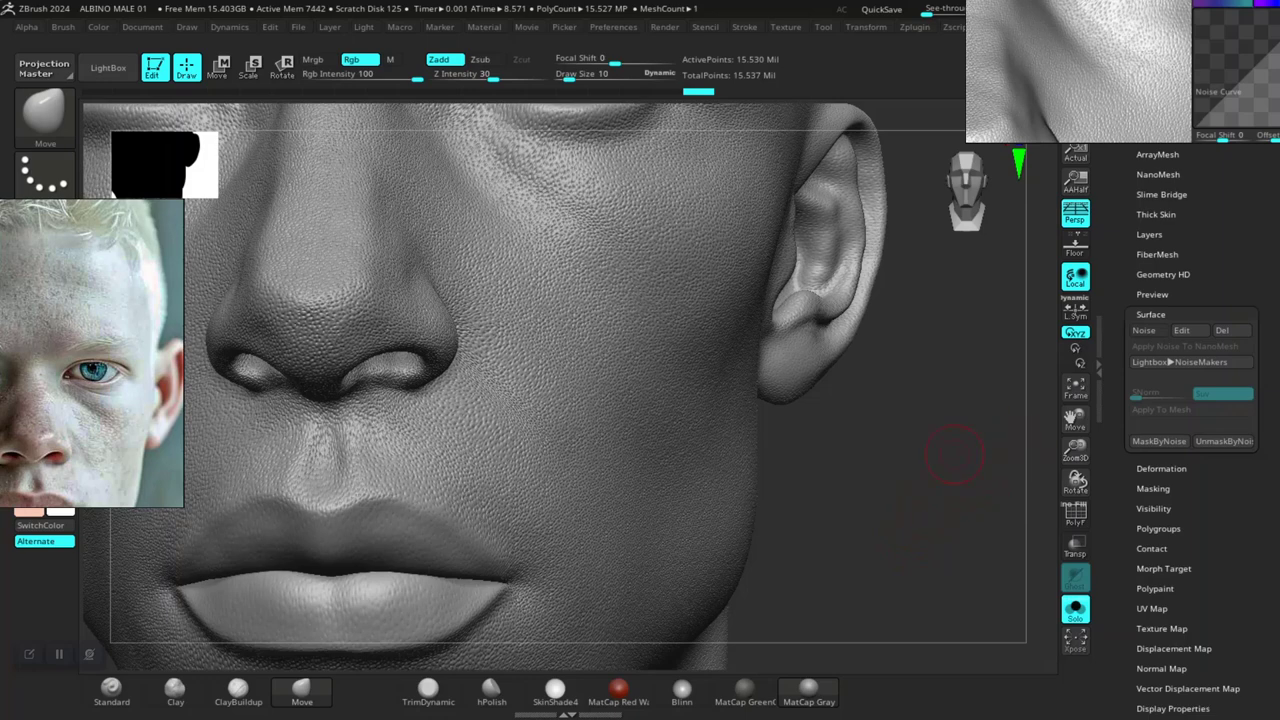
# Stop recording the BASE PORES layer, set its intensity to 0.71794, and check the softened pores on the face and neck
pyautogui.click(1149, 235)
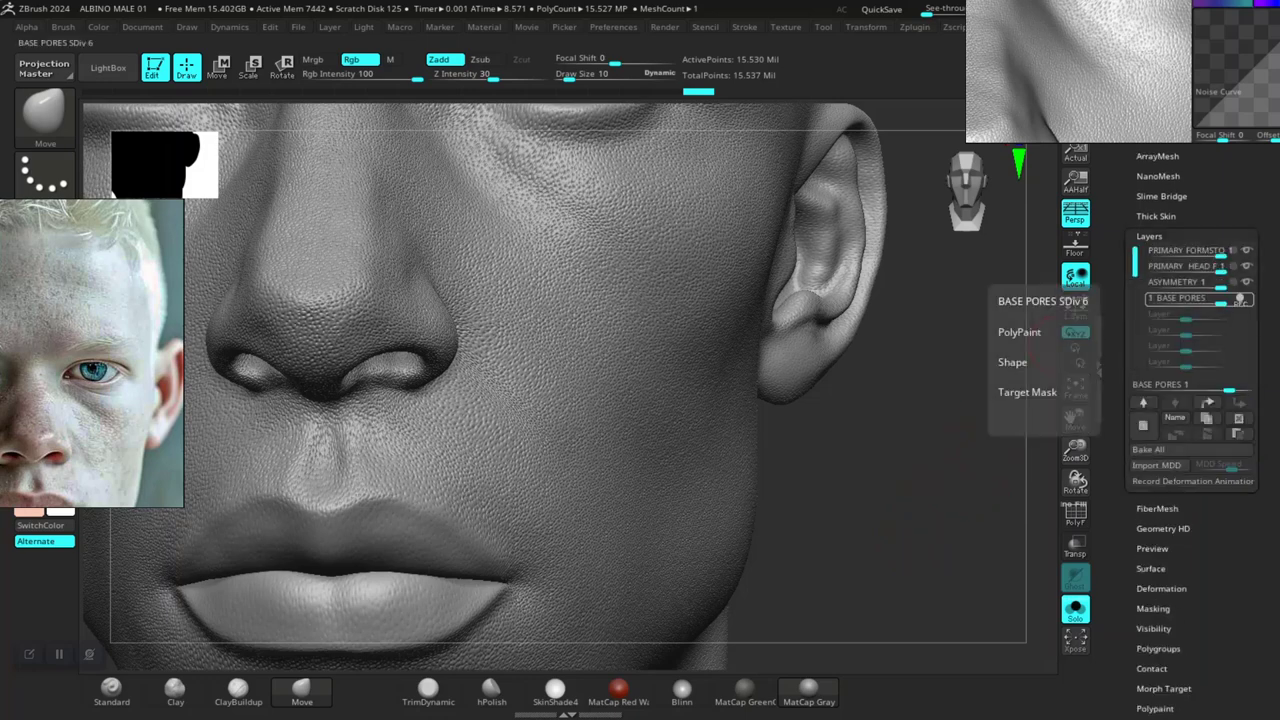
pyautogui.click(1240, 298)
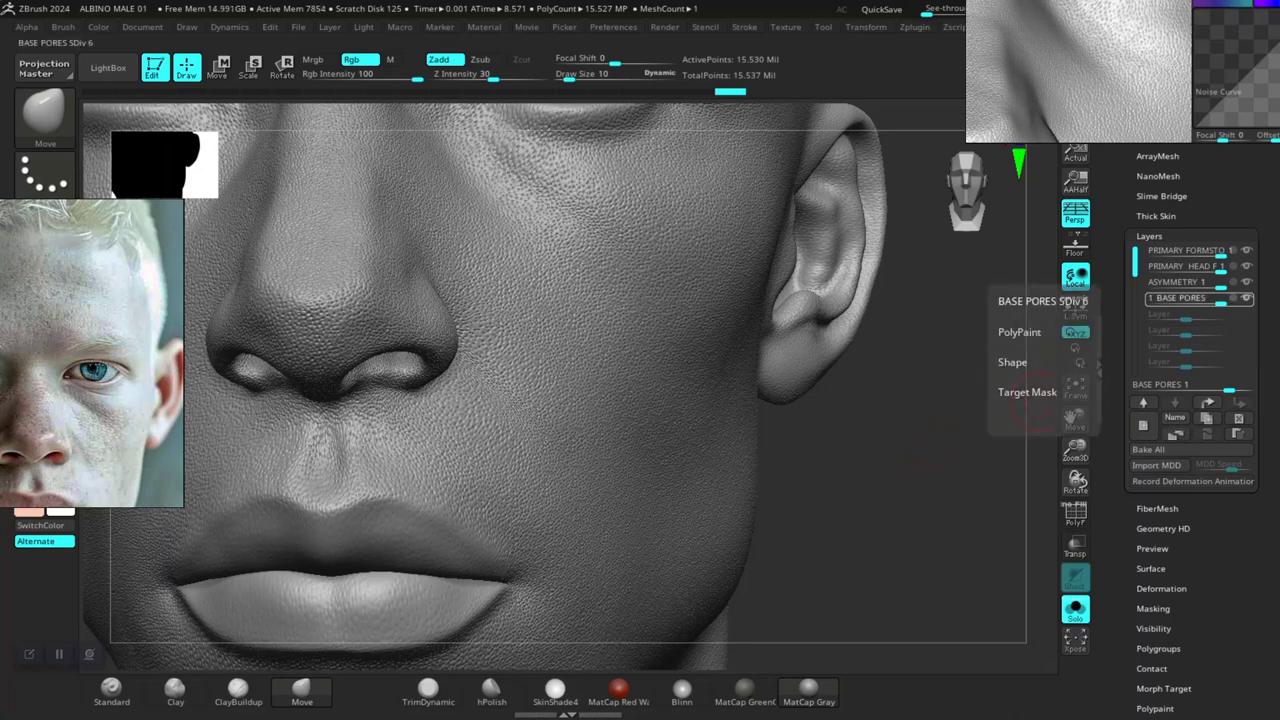
pyautogui.moveTo(1221, 302); pyautogui.dragTo(1212, 301)
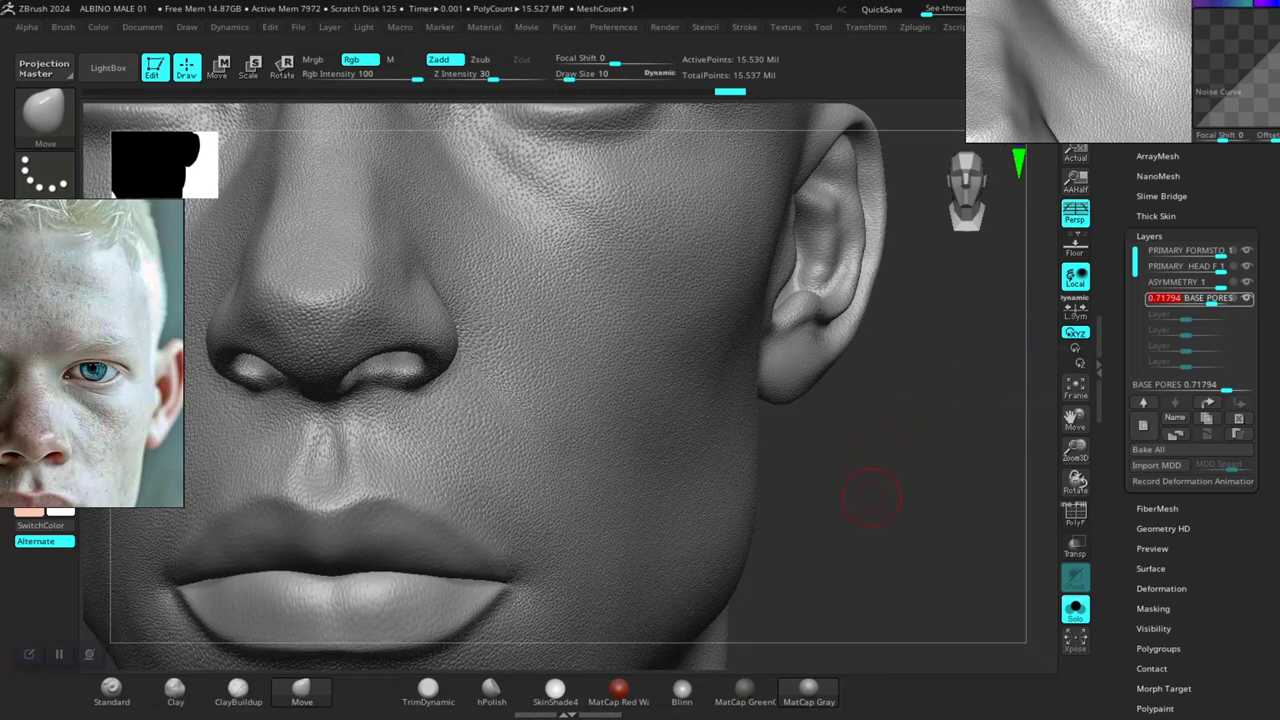
pyautogui.keyDown('alt'); pyautogui.moveTo(879, 531); pyautogui.dragTo(850, 430); pyautogui.keyUp('alt')
pyautogui.keyDown('alt'); pyautogui.moveTo(800, 650); pyautogui.dragTo(935, 472); pyautogui.keyUp('alt')
pyautogui.keyDown('alt'); pyautogui.moveTo(863, 497); pyautogui.dragTo(878, 390); pyautogui.keyUp('alt')
pyautogui.moveTo(878, 390)
pyautogui.mouseDown()
pyautogui.moveTo(868, 348)
pyautogui.moveTo(908, 431)
pyautogui.moveTo(917, 403)
pyautogui.moveTo(800, 400)
pyautogui.moveTo(863, 320)
pyautogui.moveTo(862, 440)
pyautogui.moveTo(858, 385)
pyautogui.mouseUp()
pyautogui.moveTo(820, 294); pyautogui.dragTo(864, 512)
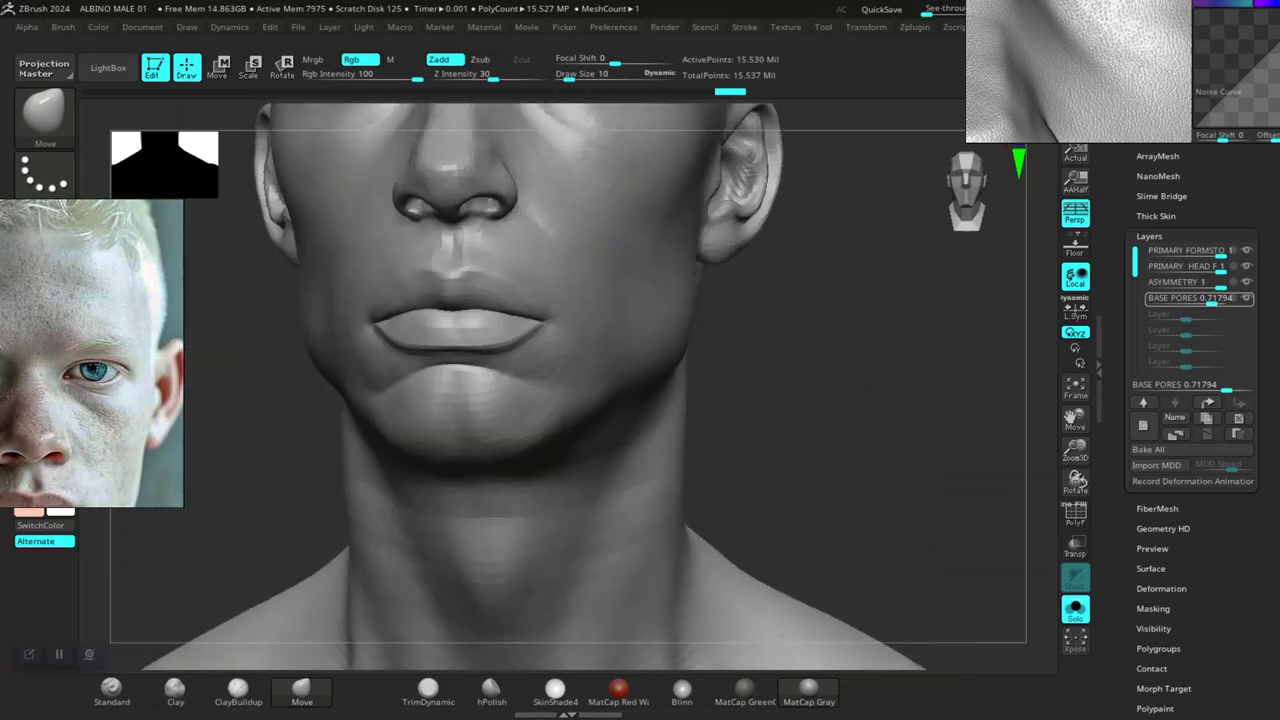